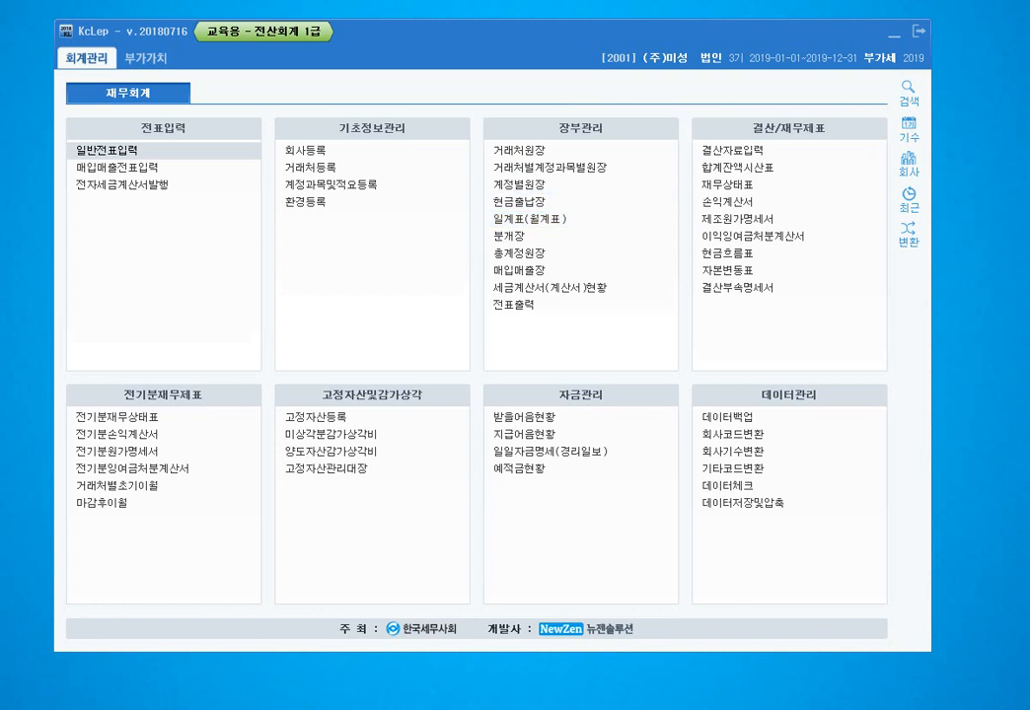
# - Open the 거래처원장 customer ledger from the 장부관리 report group
pyautogui.moveTo(650, 320)
pyautogui.mouseDown()
pyautogui.moveTo(551, 316)
pyautogui.moveTo(541, 97)
pyautogui.moveTo(650, 284)
pyautogui.moveTo(612, 340)
pyautogui.mouseUp()
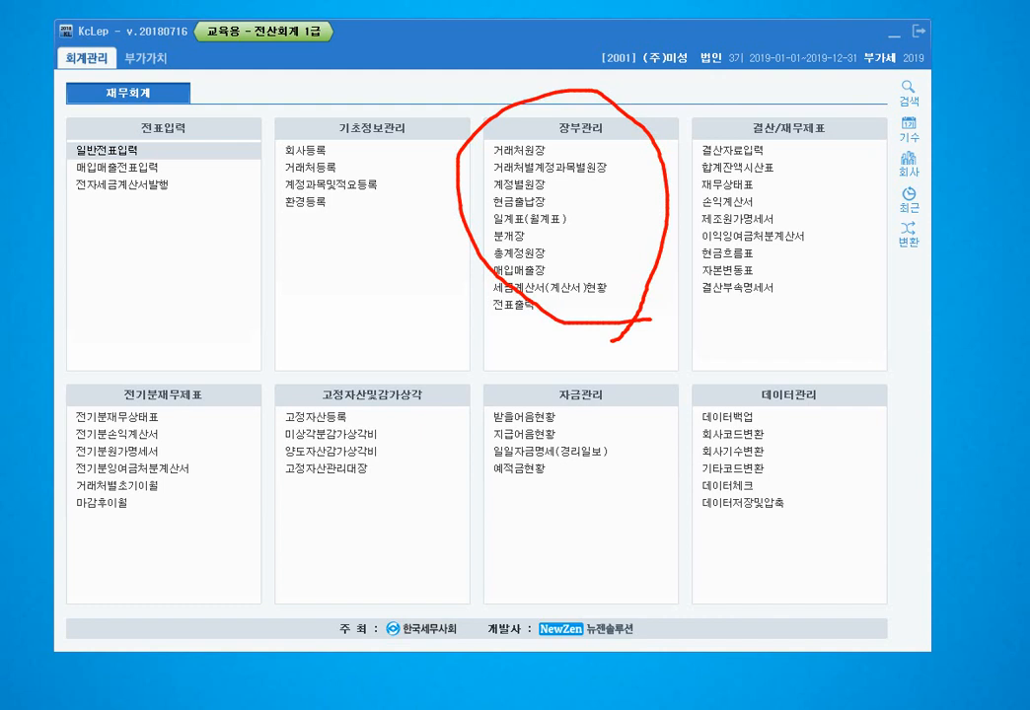
pyautogui.press('Escape')
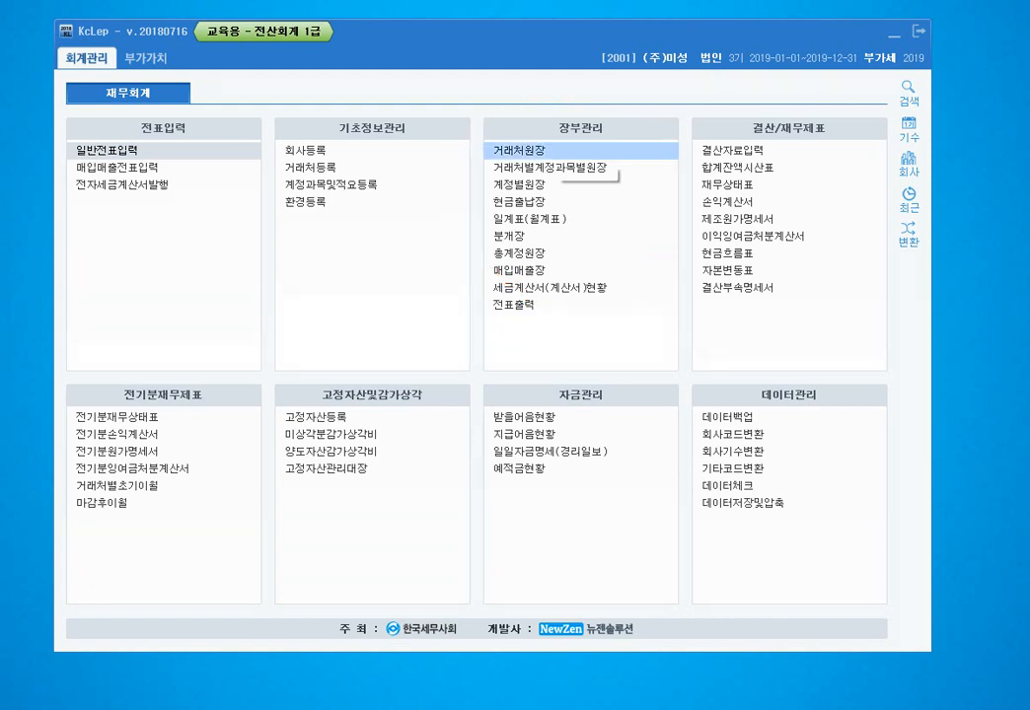
pyautogui.click(520, 151)
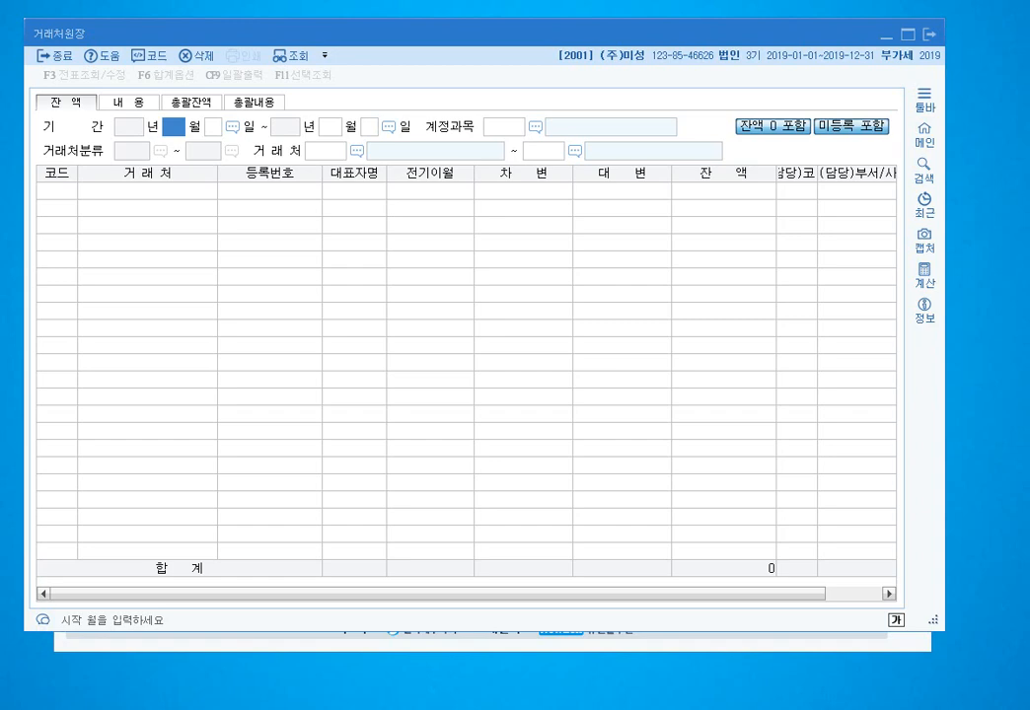
# - Set the ledger period from 1 January to 28 February 2019
pyautogui.press('Escape')
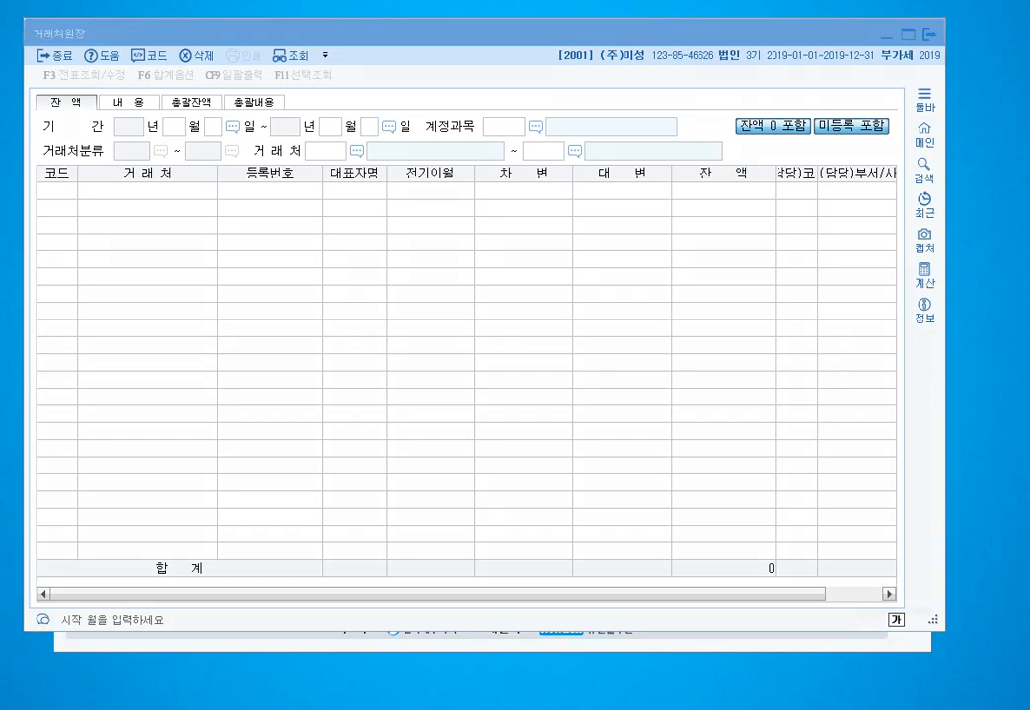
pyautogui.moveTo(61, 42)
pyautogui.mouseDown()
pyautogui.moveTo(23, 38)
pyautogui.moveTo(61, 29)
pyautogui.moveTo(64, 43)
pyautogui.moveTo(76, 14)
pyautogui.moveTo(92, 35)
pyautogui.mouseUp()
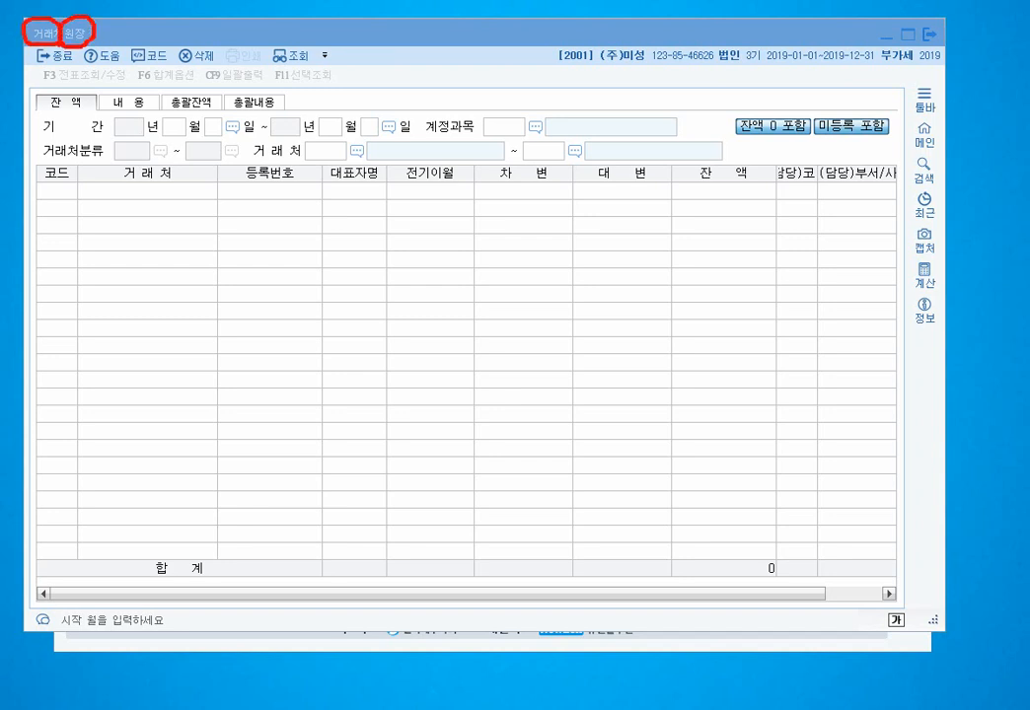
pyautogui.press('Escape')
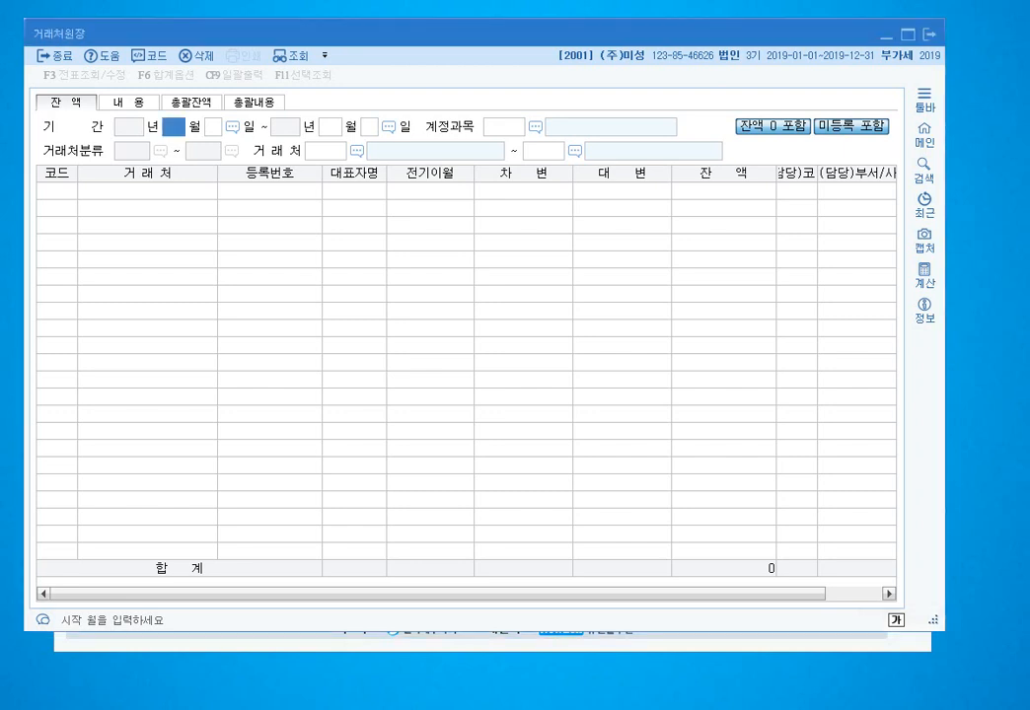
pyautogui.write('1')
pyautogui.press('Return')
pyautogui.write('1')
pyautogui.press('Return')
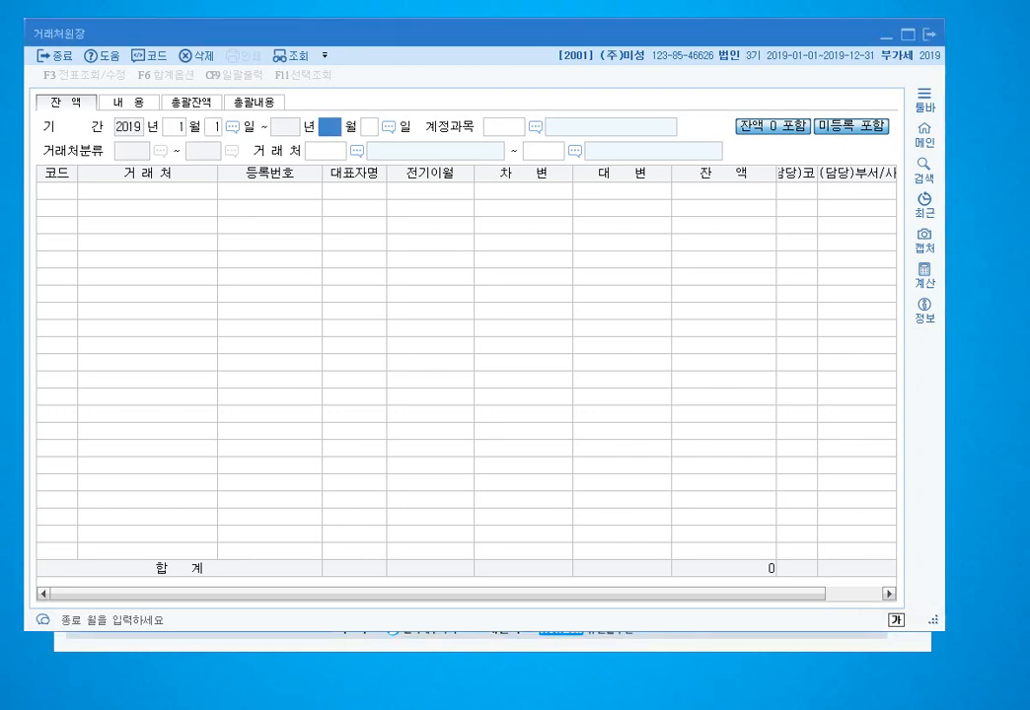
pyautogui.write('3')
pyautogui.press('Return')
# - Choose account 0108 외상매출금 and customer range (주)장권기계 to (주)장권기계 to load the balance
pyautogui.write('28')
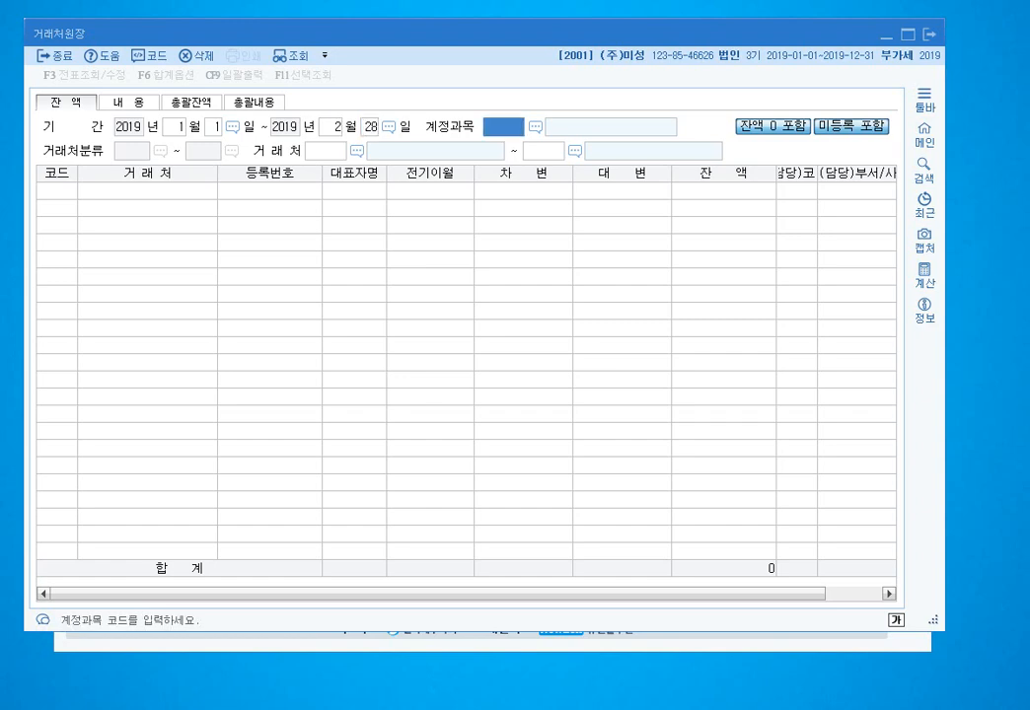
pyautogui.write('108')
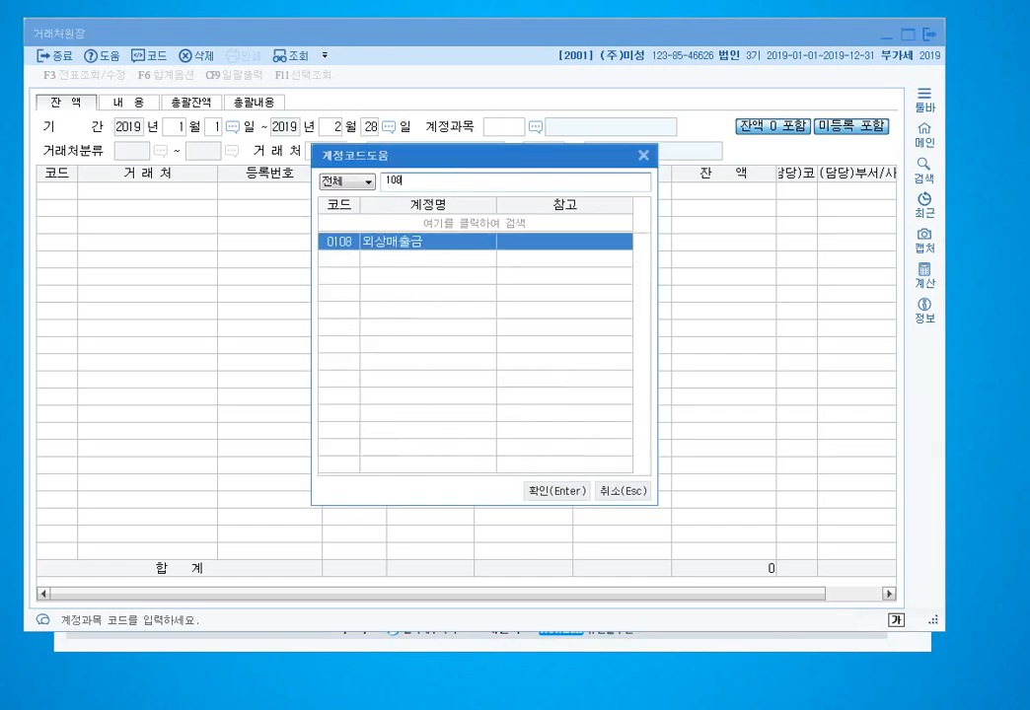
pyautogui.press('Return')
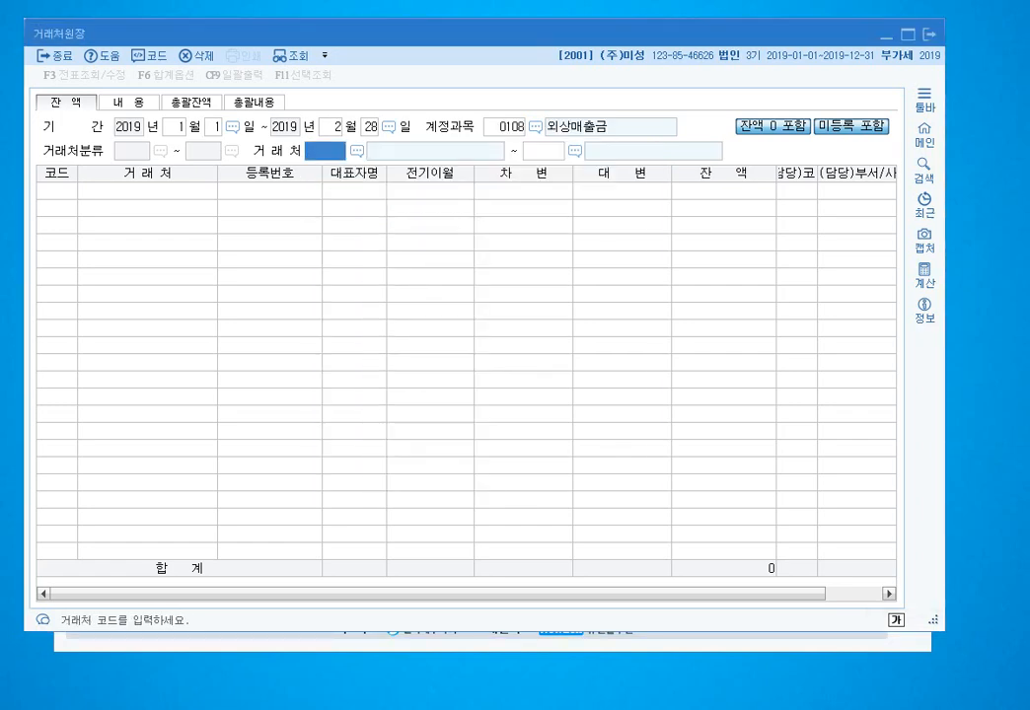
pyautogui.write('장권')
pyautogui.press('Return')
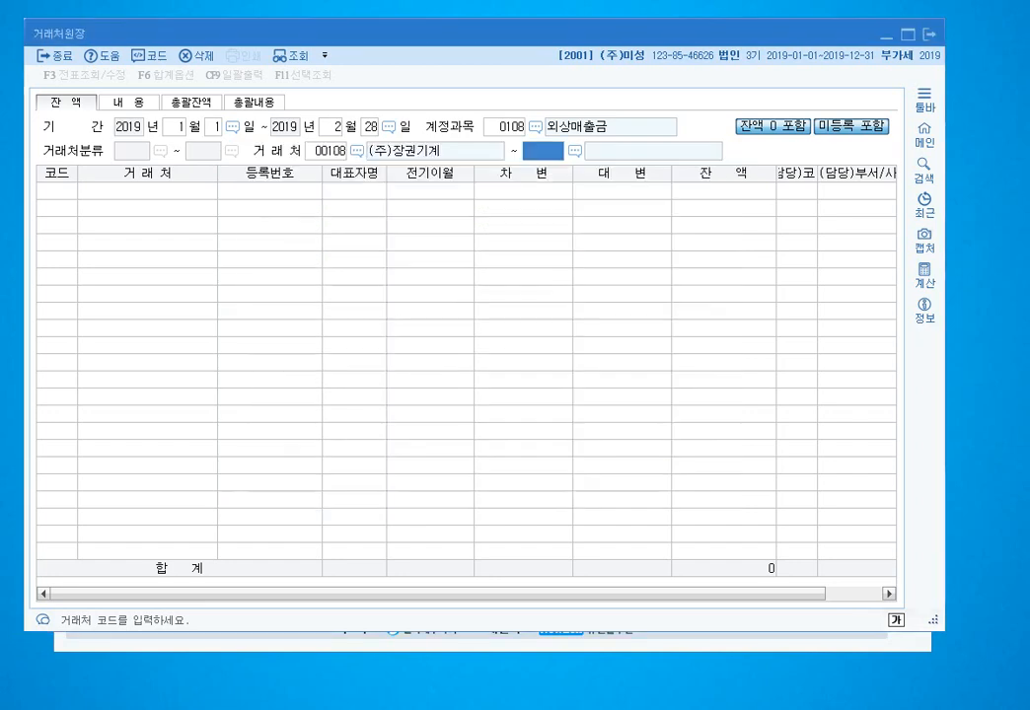
pyautogui.write('장권')
pyautogui.press('Return')
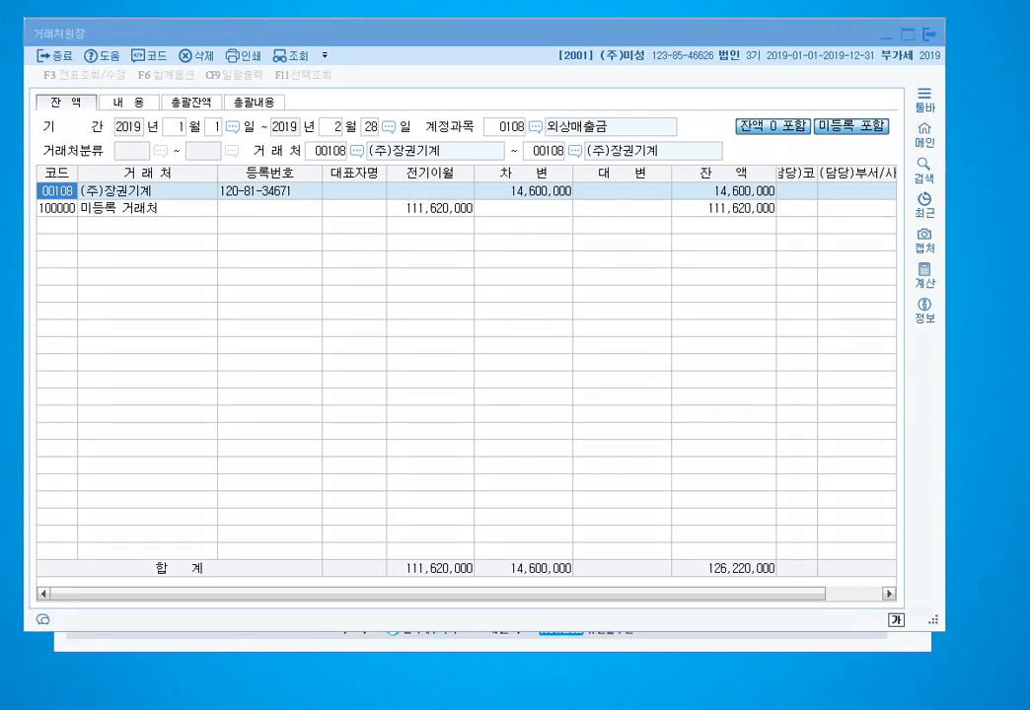
pyautogui.moveTo(600, 135)
pyautogui.mouseDown()
pyautogui.moveTo(501, 134)
pyautogui.moveTo(600, 124)
pyautogui.moveTo(602, 139)
pyautogui.mouseUp()
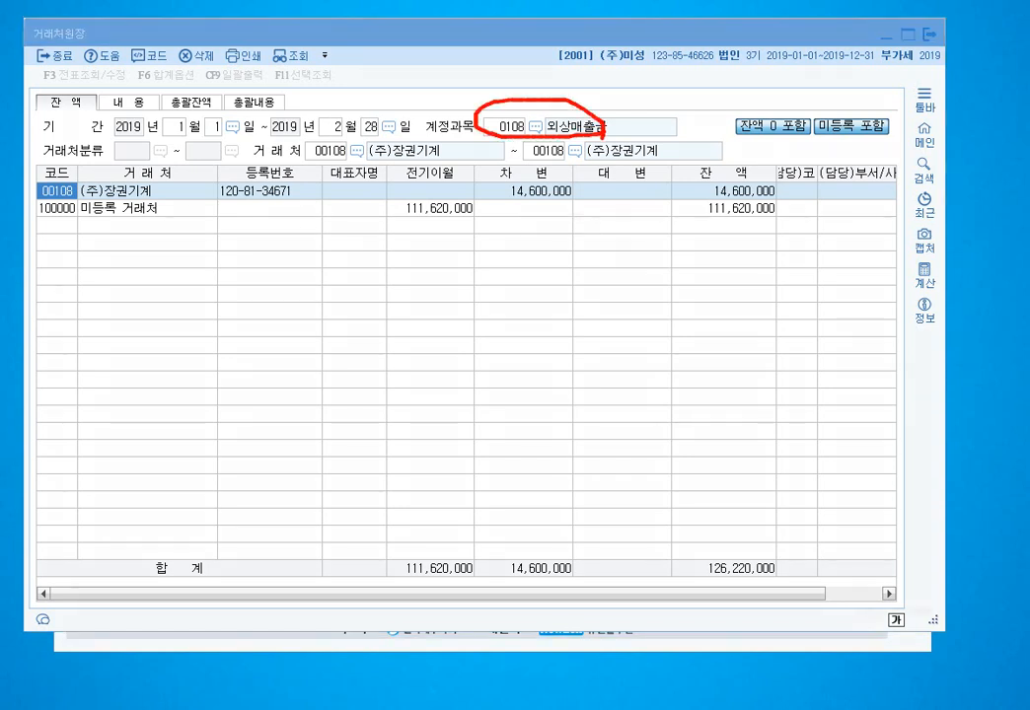
pyautogui.moveTo(162, 196)
pyautogui.mouseDown()
pyautogui.moveTo(84, 202)
pyautogui.moveTo(22, 191)
pyautogui.moveTo(158, 184)
pyautogui.mouseUp()
pyautogui.moveTo(448, 155)
pyautogui.mouseDown()
pyautogui.moveTo(395, 164)
pyautogui.moveTo(405, 187)
pyautogui.moveTo(464, 183)
pyautogui.moveTo(453, 160)
pyautogui.mouseUp()
pyautogui.moveTo(584, 193)
pyautogui.mouseDown()
pyautogui.moveTo(532, 198)
pyautogui.moveTo(483, 173)
pyautogui.moveTo(570, 163)
pyautogui.moveTo(584, 189)
pyautogui.mouseUp()
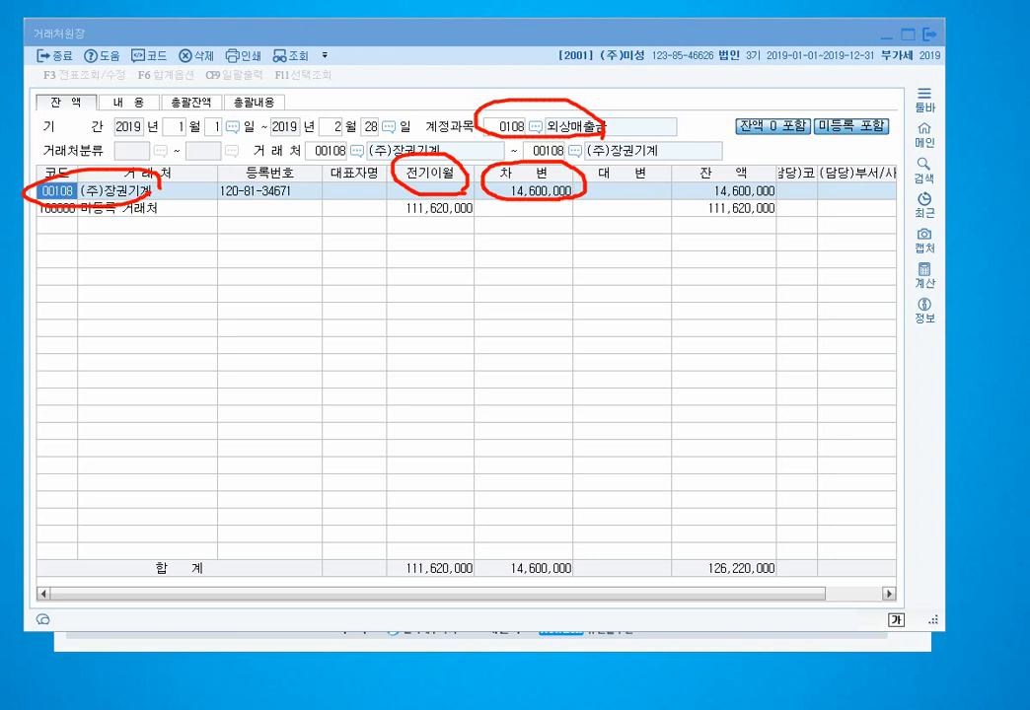
pyautogui.moveTo(666, 206)
pyautogui.mouseDown()
pyautogui.moveTo(621, 202)
pyautogui.moveTo(595, 183)
pyautogui.moveTo(646, 161)
pyautogui.moveTo(655, 192)
pyautogui.mouseUp()
pyautogui.moveTo(785, 196)
pyautogui.mouseDown()
pyautogui.moveTo(695, 196)
pyautogui.moveTo(685, 173)
pyautogui.moveTo(750, 164)
pyautogui.mouseUp()
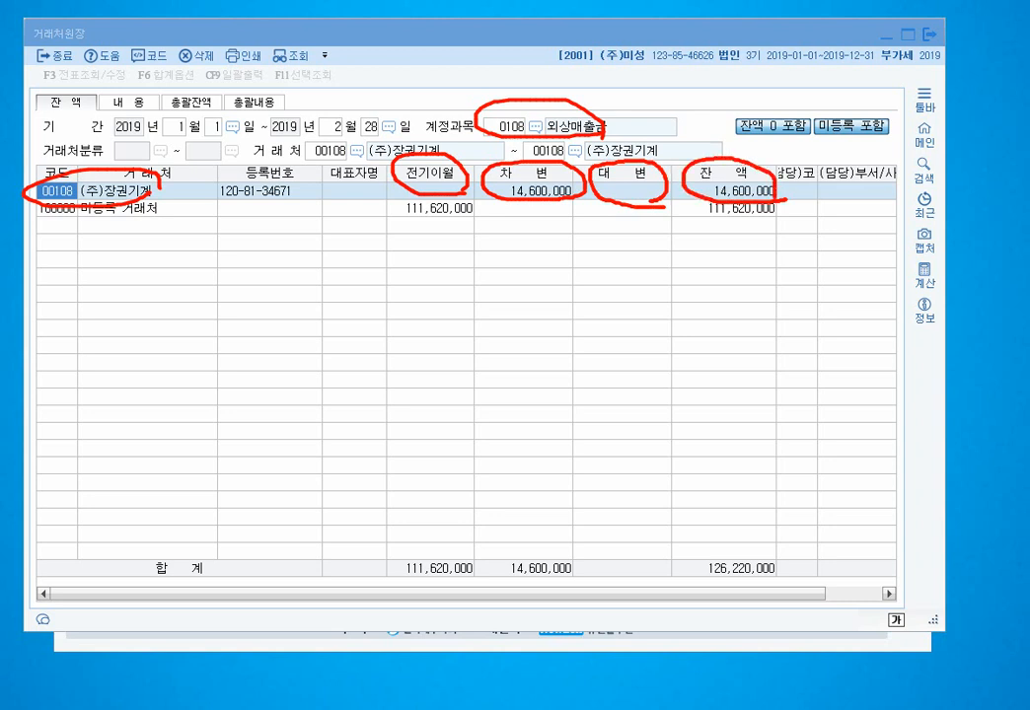
pyautogui.moveTo(90, 44)
pyautogui.mouseDown()
pyautogui.moveTo(52, 48)
pyautogui.moveTo(19, 27)
pyautogui.moveTo(144, 51)
pyautogui.moveTo(415, 286)
pyautogui.moveTo(643, 204)
pyautogui.moveTo(727, 212)
pyautogui.mouseUp()
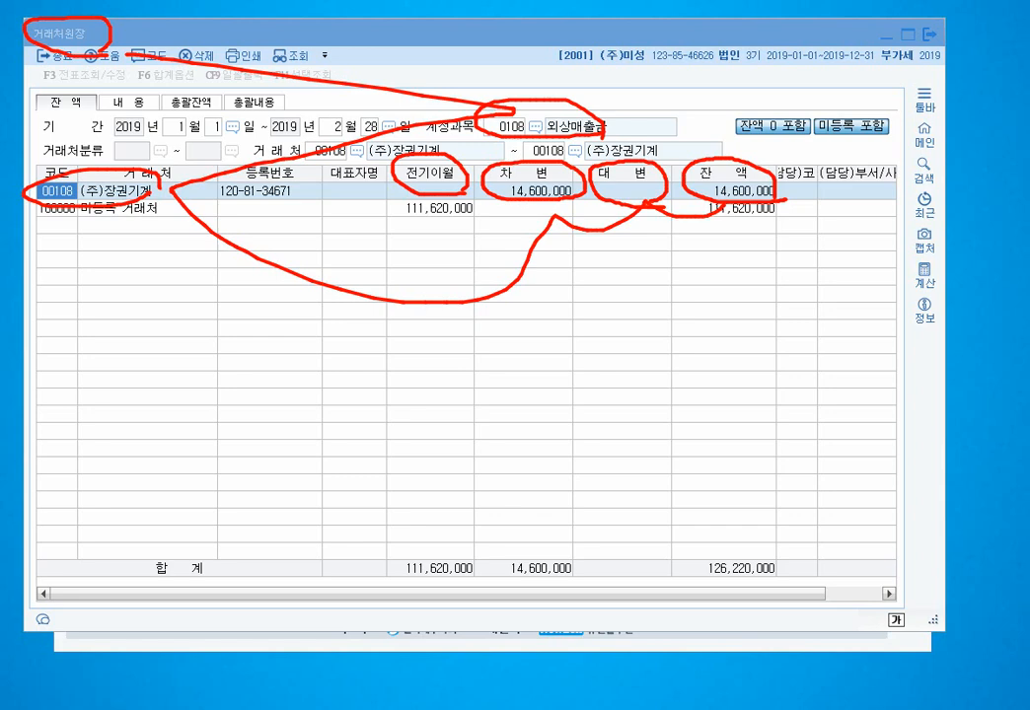
pyautogui.press('Escape')
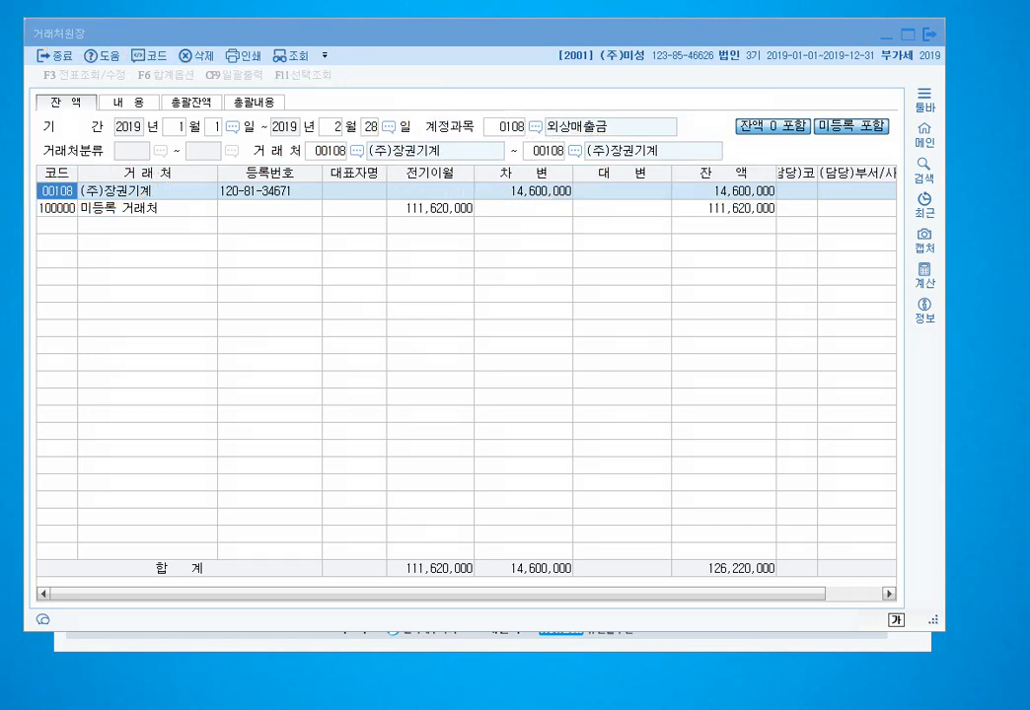
# - Review (주)장권기계's 02-15 transaction on the 내용 tab, then close the 거래처원장 window
pyautogui.doubleClick(533, 193)
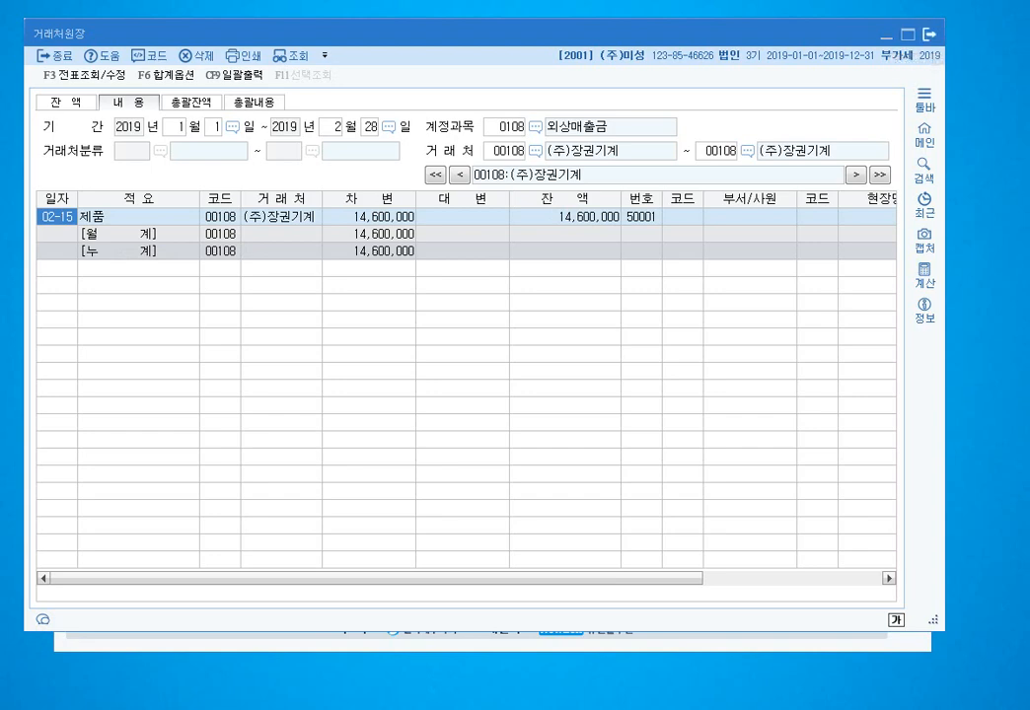
pyautogui.click(929, 34)
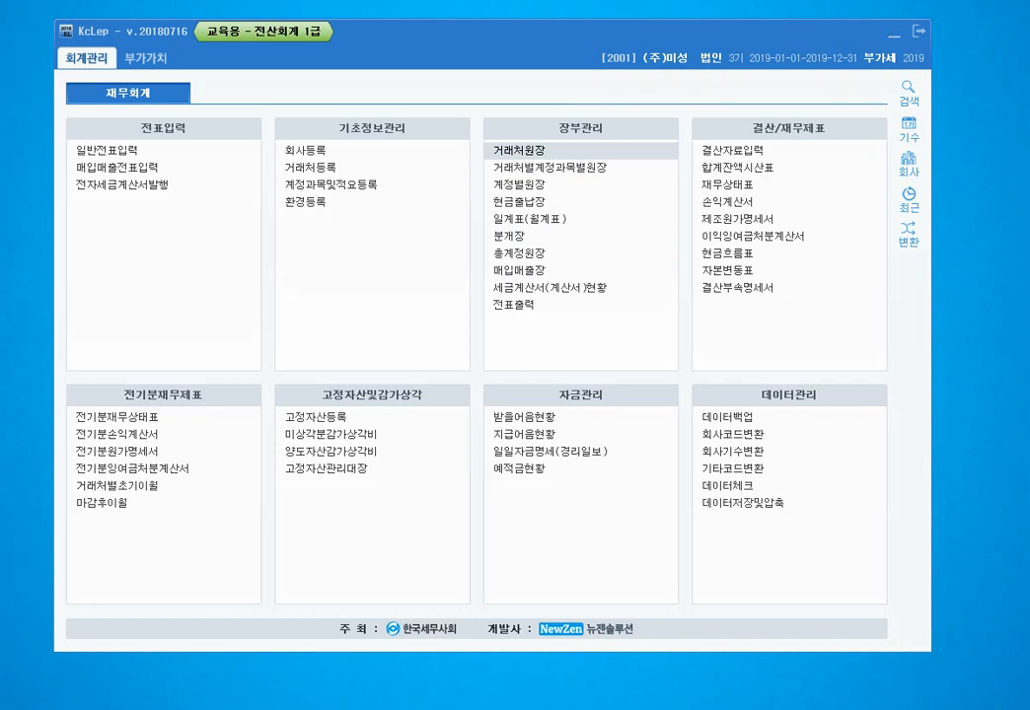
pyautogui.moveTo(548, 263)
pyautogui.mouseDown()
pyautogui.moveTo(484, 263)
pyautogui.moveTo(494, 240)
pyautogui.moveTo(549, 262)
pyautogui.mouseUp()
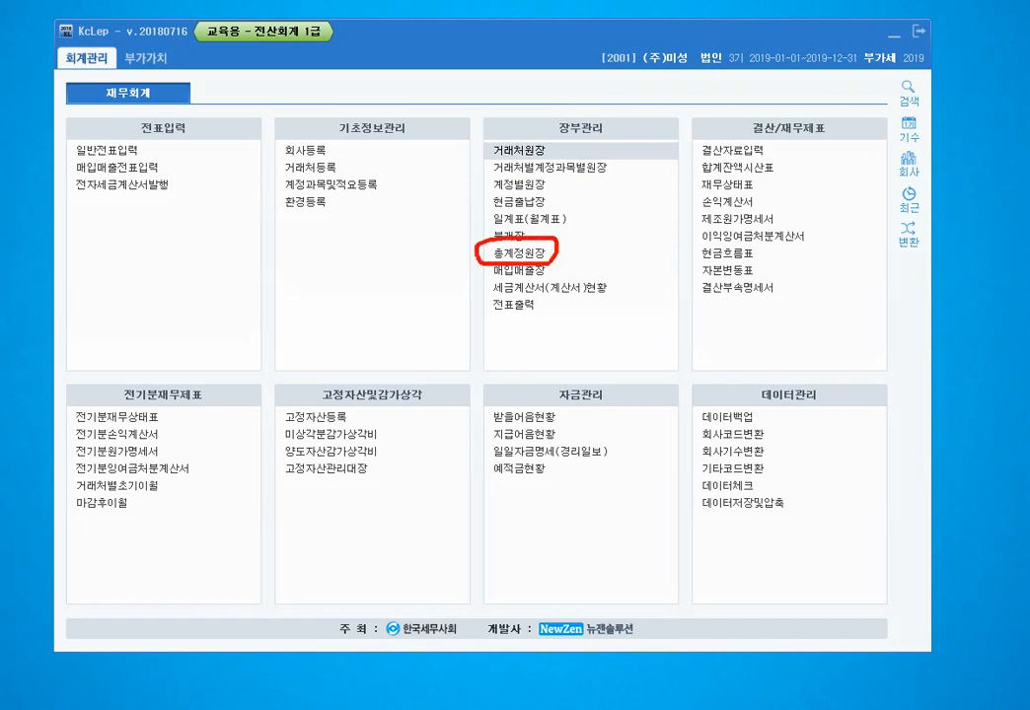
pyautogui.moveTo(549, 158)
pyautogui.mouseDown()
pyautogui.moveTo(505, 161)
pyautogui.moveTo(491, 140)
pyautogui.moveTo(547, 152)
pyautogui.mouseUp()
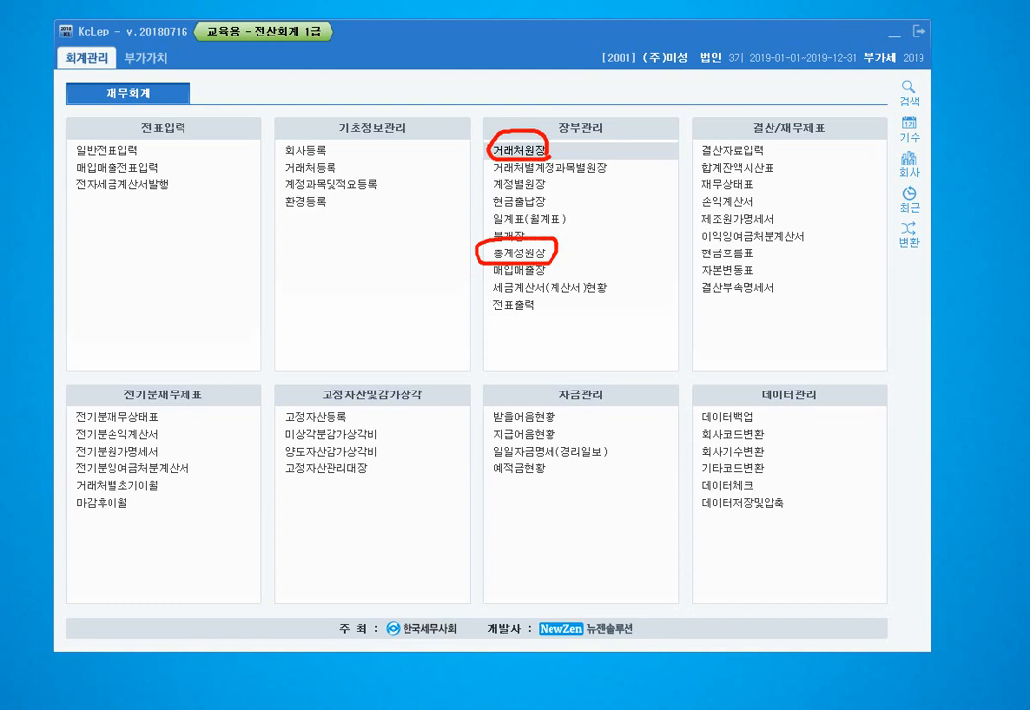
pyautogui.press('Escape')
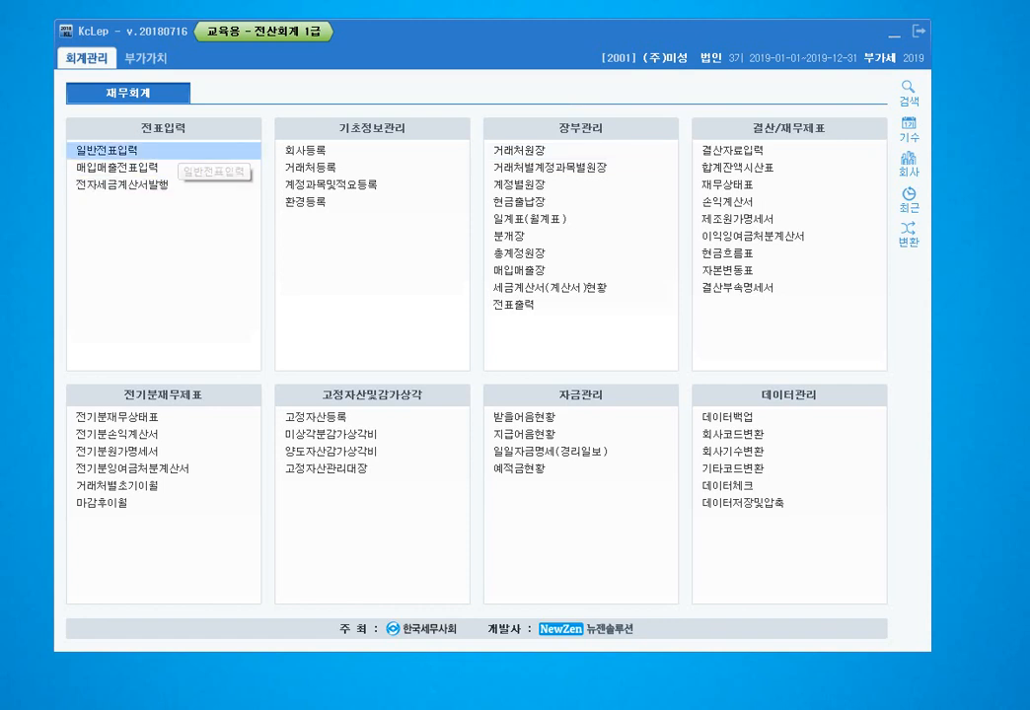
# - In 일반전표입력, start a March 1 line crediting 0108 외상매출금 14,600,000
pyautogui.click(148, 150)
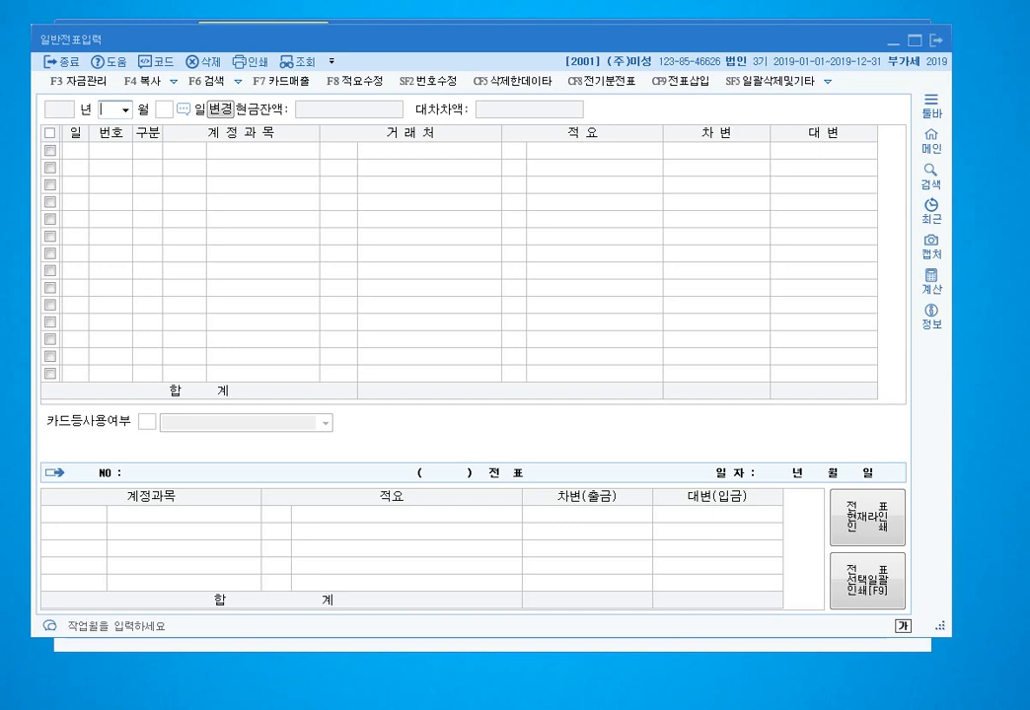
pyautogui.write('031')
pyautogui.press('Return')
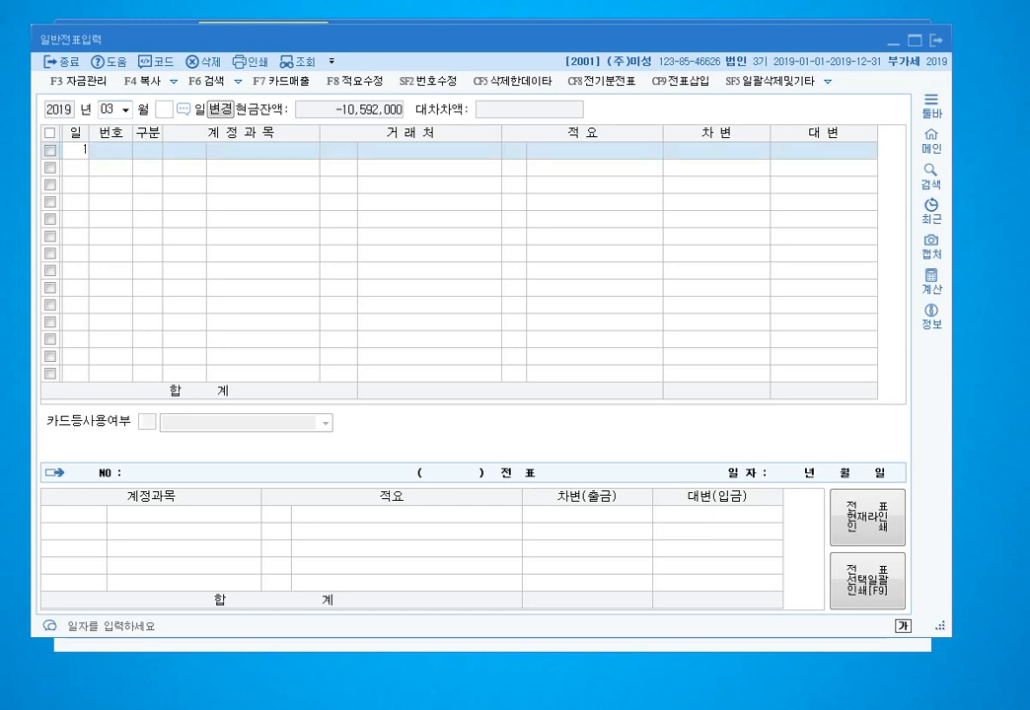
pyautogui.press('Return')
pyautogui.write('4108')
pyautogui.press('Return')
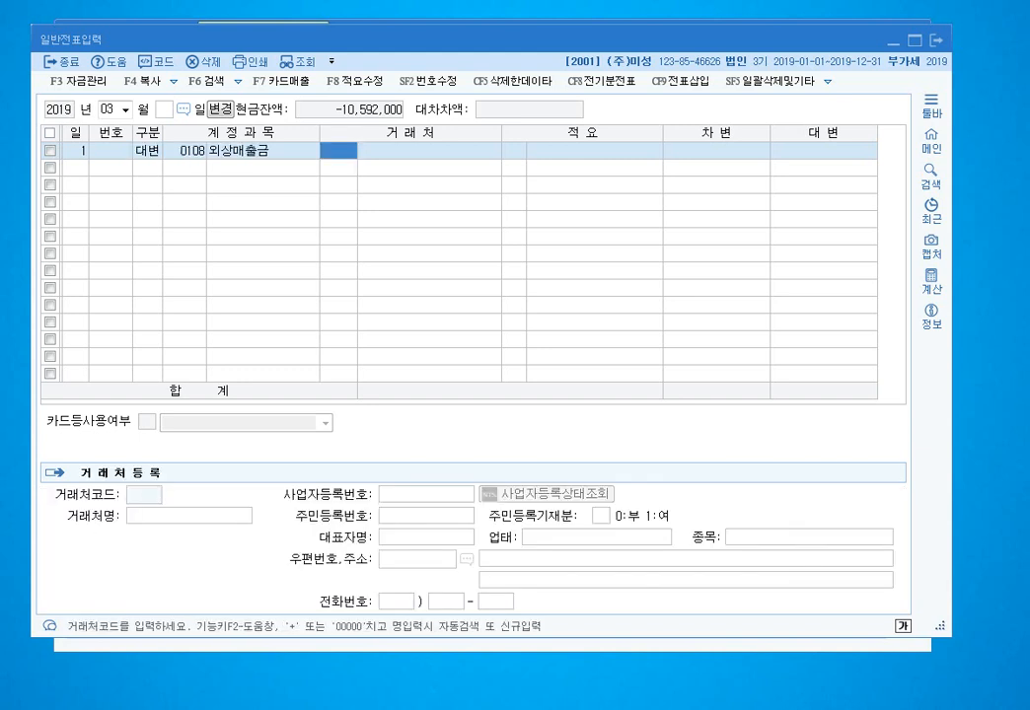
pyautogui.press('Return')
pyautogui.press('Return')
pyautogui.write('14600000')
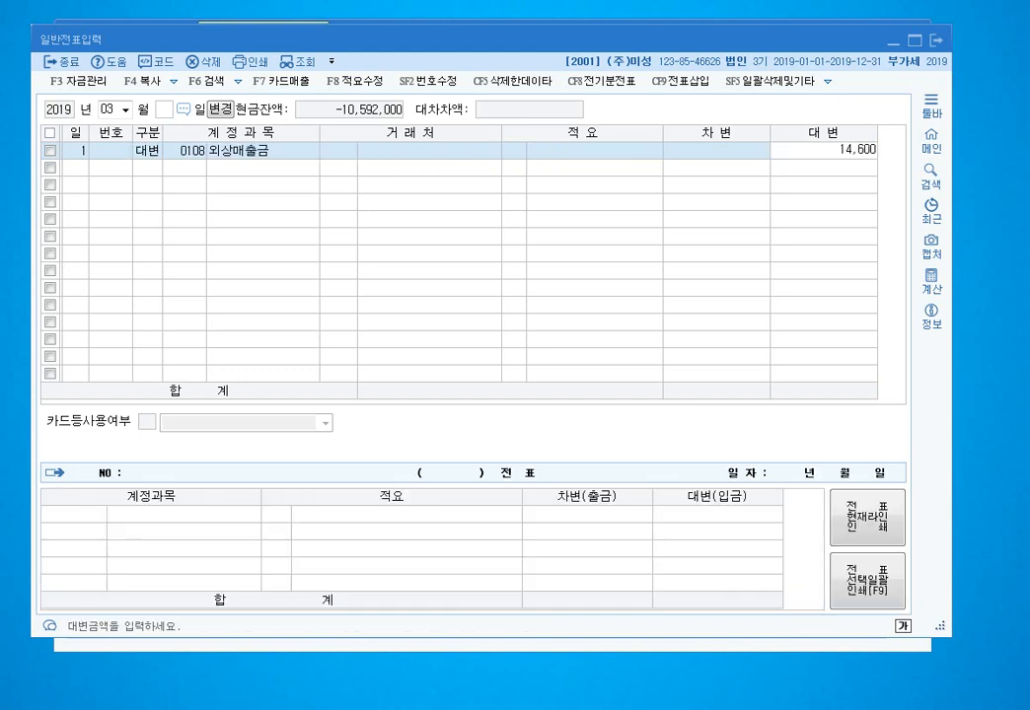
pyautogui.press('Return')
pyautogui.press('Up')
pyautogui.press('Return')
pyautogui.press('Return')
pyautogui.press('Return')
pyautogui.press('Return')
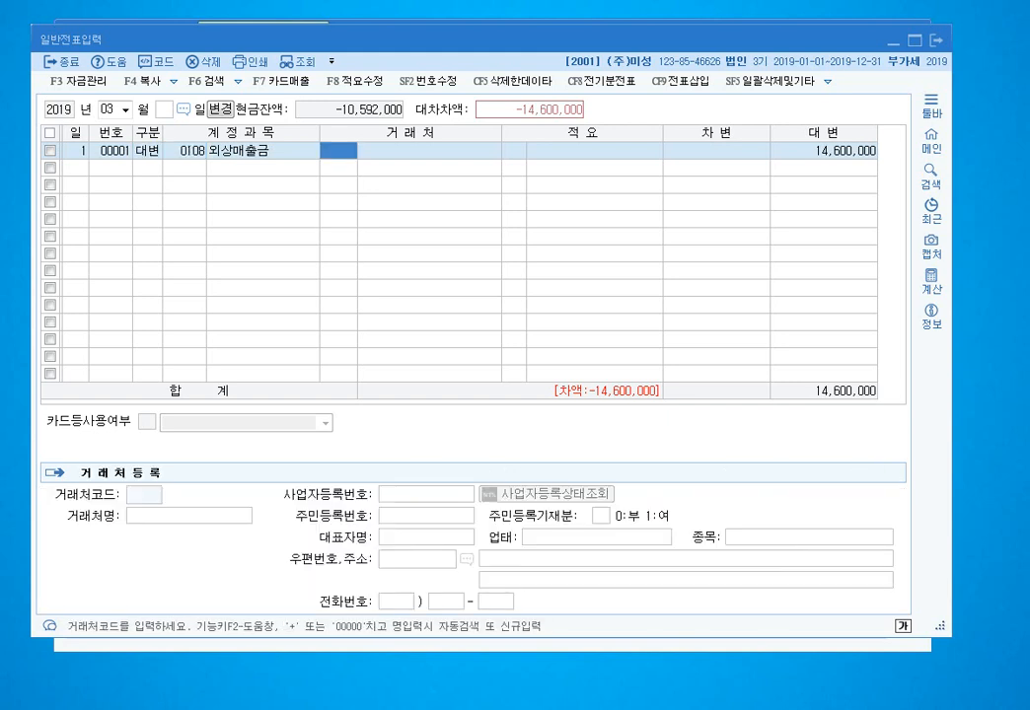
pyautogui.press('Left')
# - Set (주)장권기계 as the customer on the 외상매출금 credit line
pyautogui.hotkey('ctrl', '2')
pyautogui.moveTo(270, 158)
pyautogui.mouseDown()
pyautogui.moveTo(184, 124)
pyautogui.moveTo(256, 155)
pyautogui.mouseUp()
pyautogui.moveTo(340, 124)
pyautogui.mouseDown()
pyautogui.moveTo(308, 131)
pyautogui.moveTo(314, 155)
pyautogui.moveTo(363, 154)
pyautogui.mouseUp()
pyautogui.press('Escape')
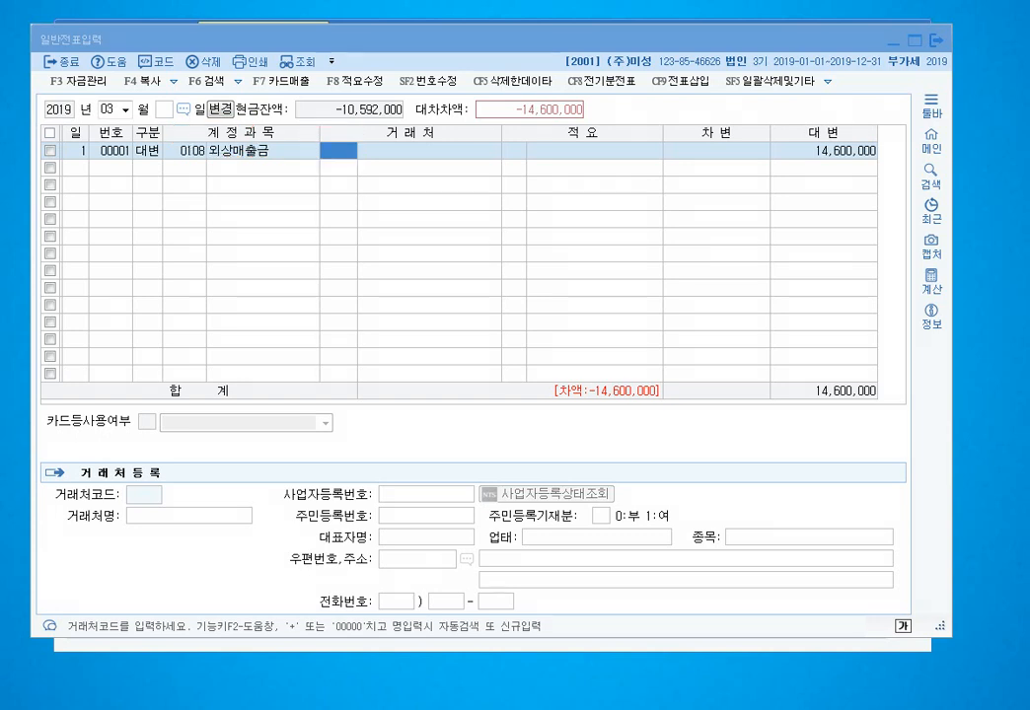
pyautogui.write('장권')
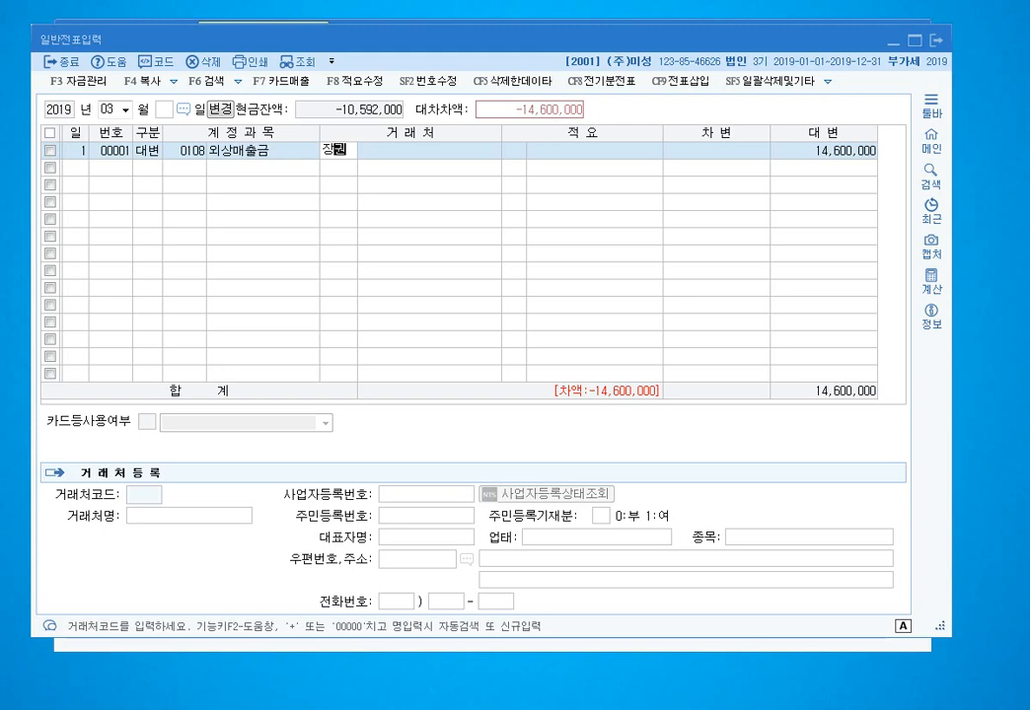
pyautogui.press('Return')
pyautogui.press('Return')
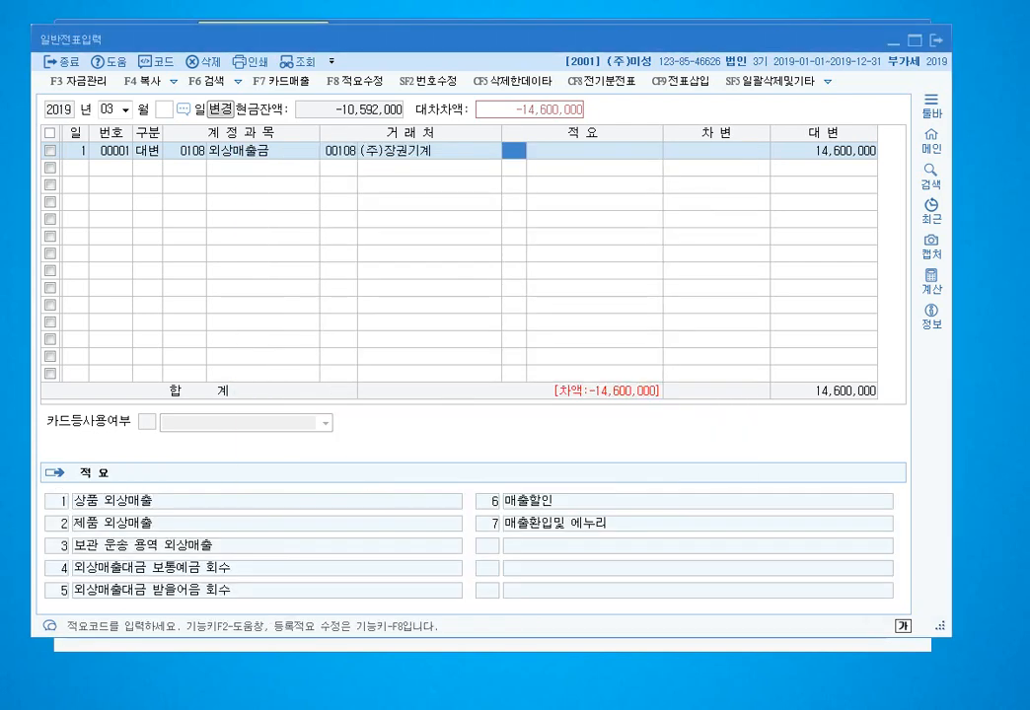
pyautogui.press('Return')
pyautogui.press('Return')
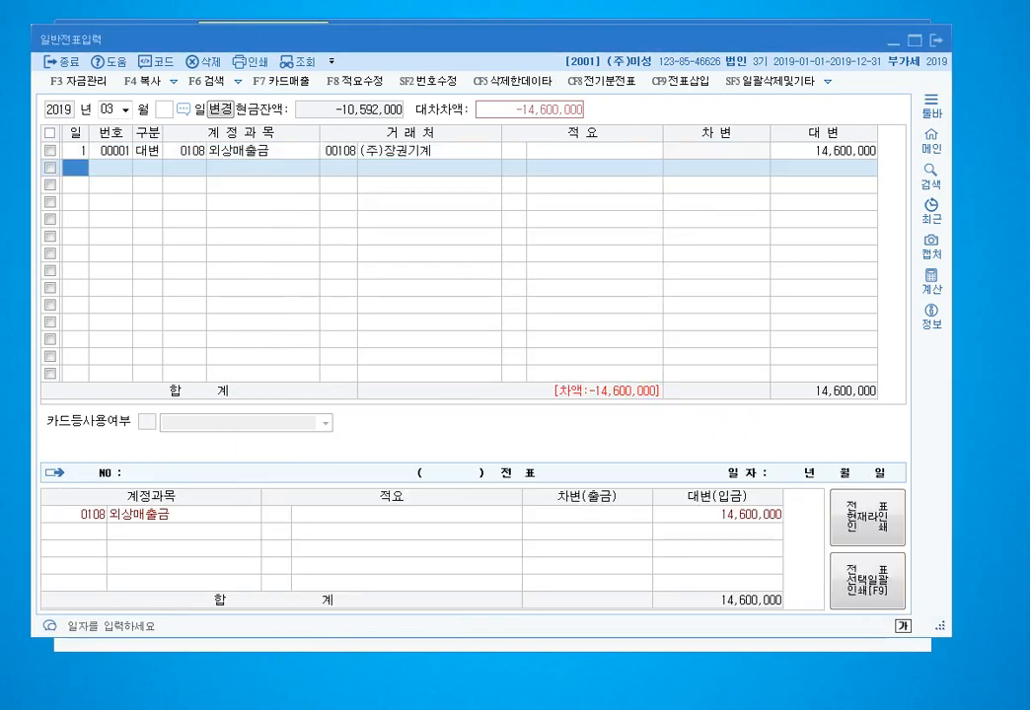
# - Add a March 1 debit of 10,000,000 to 0101 현금
pyautogui.press('Return')
pyautogui.write('3')
pyautogui.press('Return')
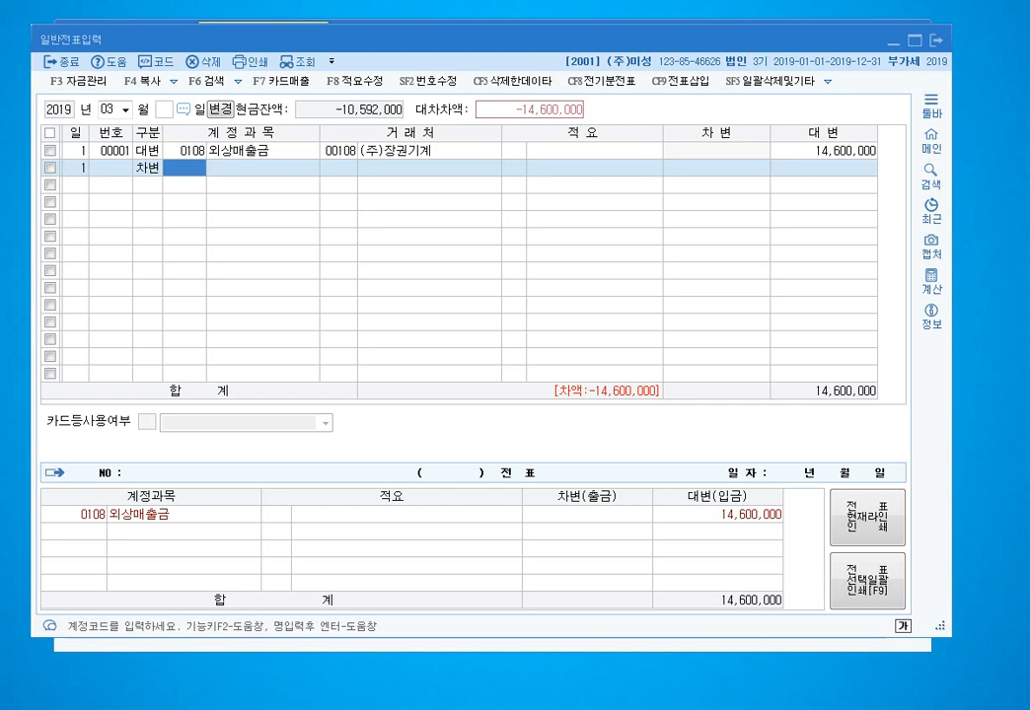
pyautogui.write('101')
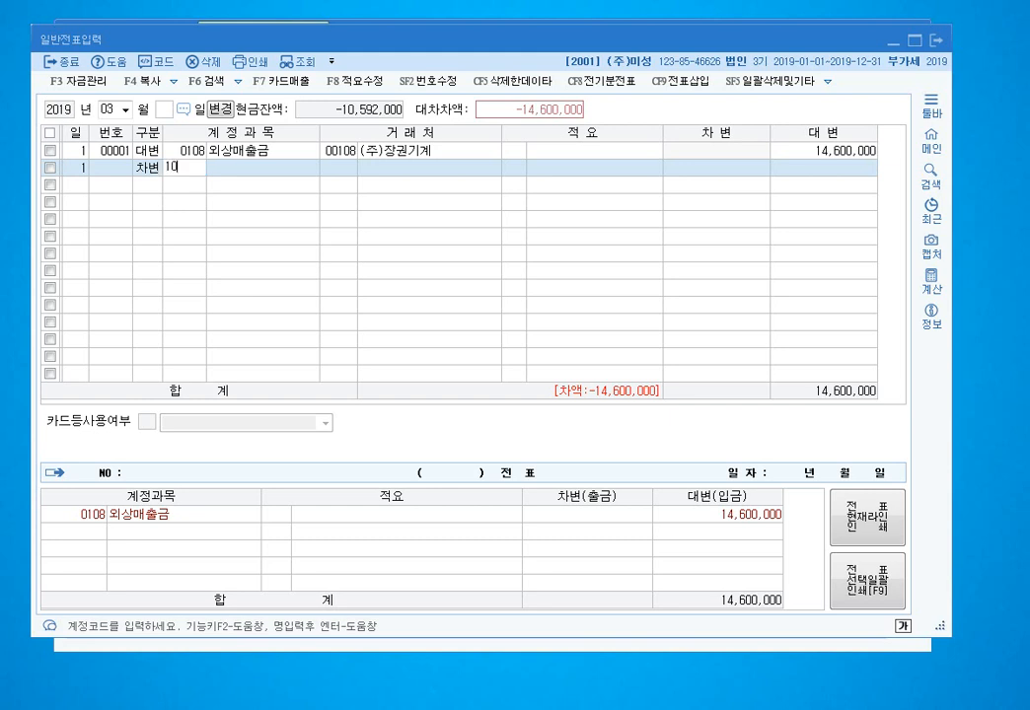
pyautogui.press('Return')
pyautogui.press('Return')
pyautogui.press('Return')
pyautogui.write('1')
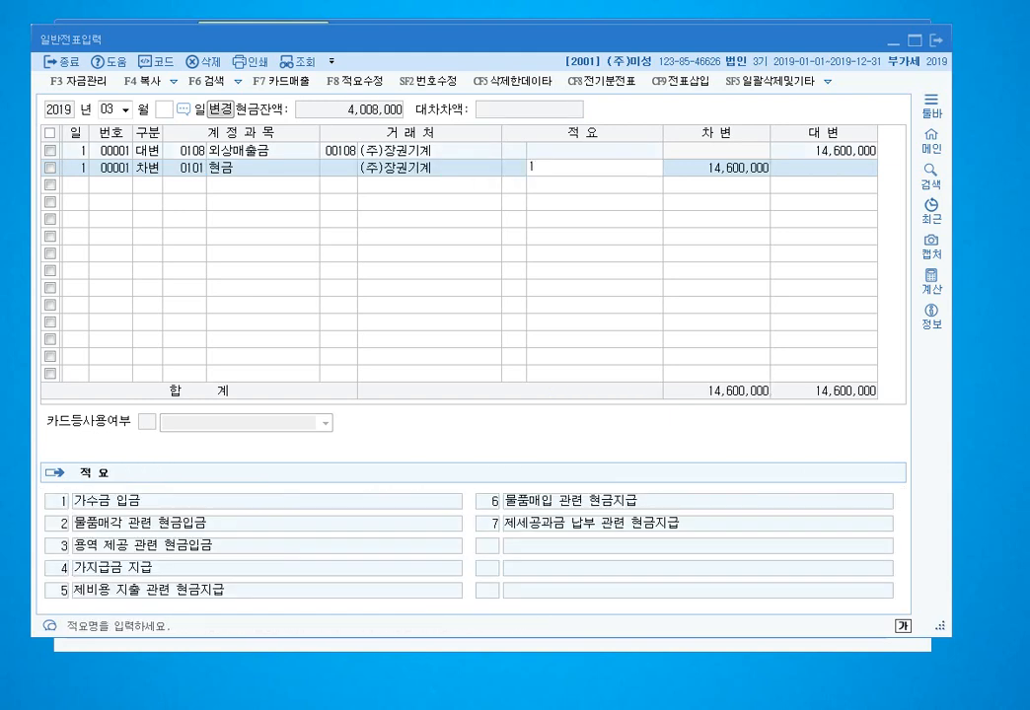
pyautogui.press('Return')
pyautogui.write('10000000')
pyautogui.press('Return')
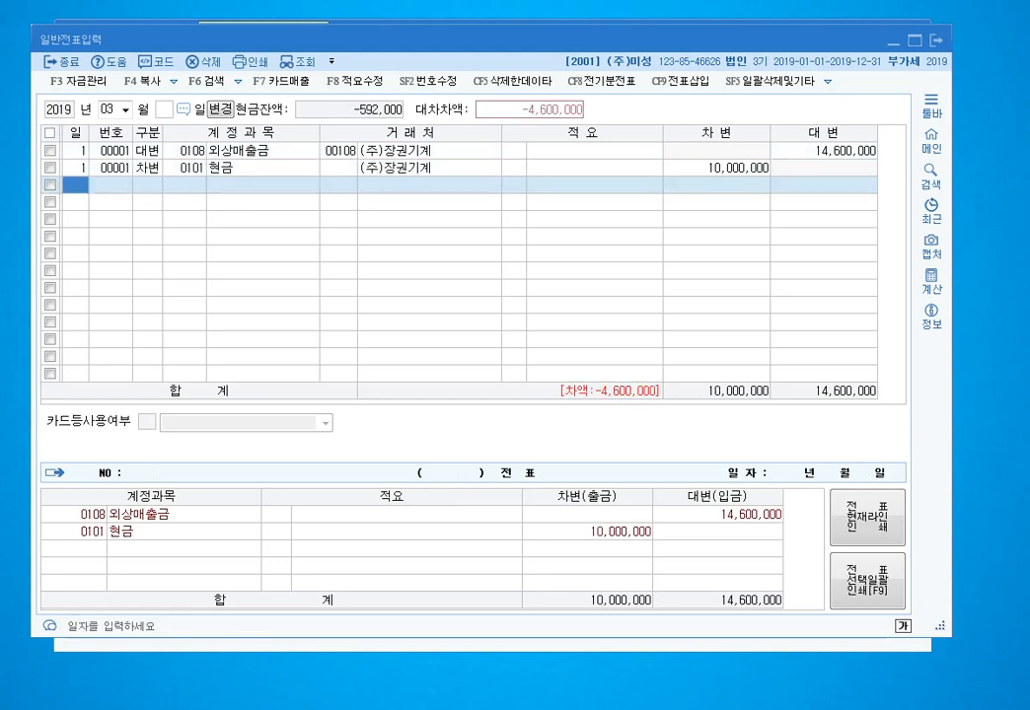
# - Add a March 1 debit of 4,600,000 to 0110 받을어음
pyautogui.press('Return')
pyautogui.write('3')
pyautogui.press('Return')
pyautogui.write('103')
pyautogui.press('Return')
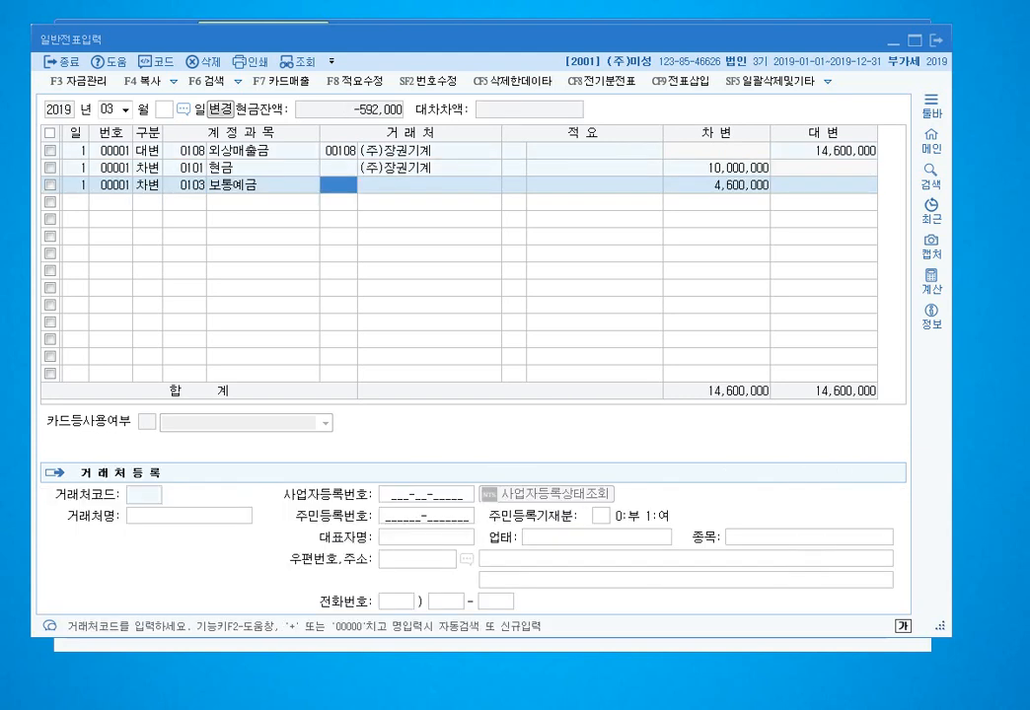
pyautogui.press('Left')
pyautogui.write('110')
pyautogui.press('Return')
pyautogui.press('Return')
pyautogui.press('Return')
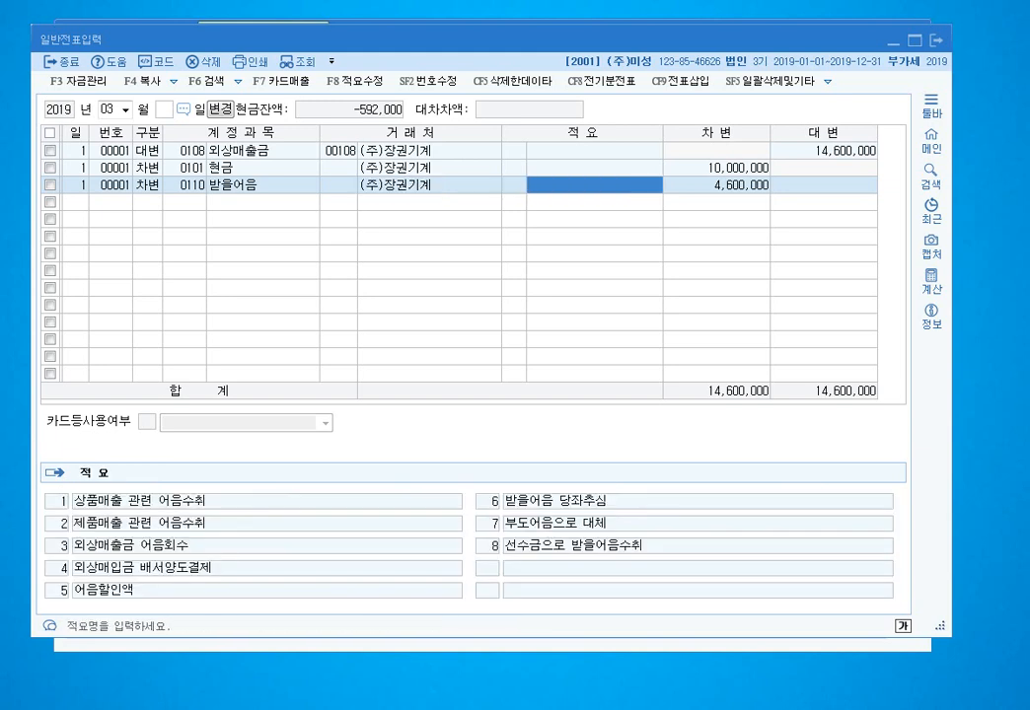
pyautogui.press('Return')
pyautogui.press('Return')
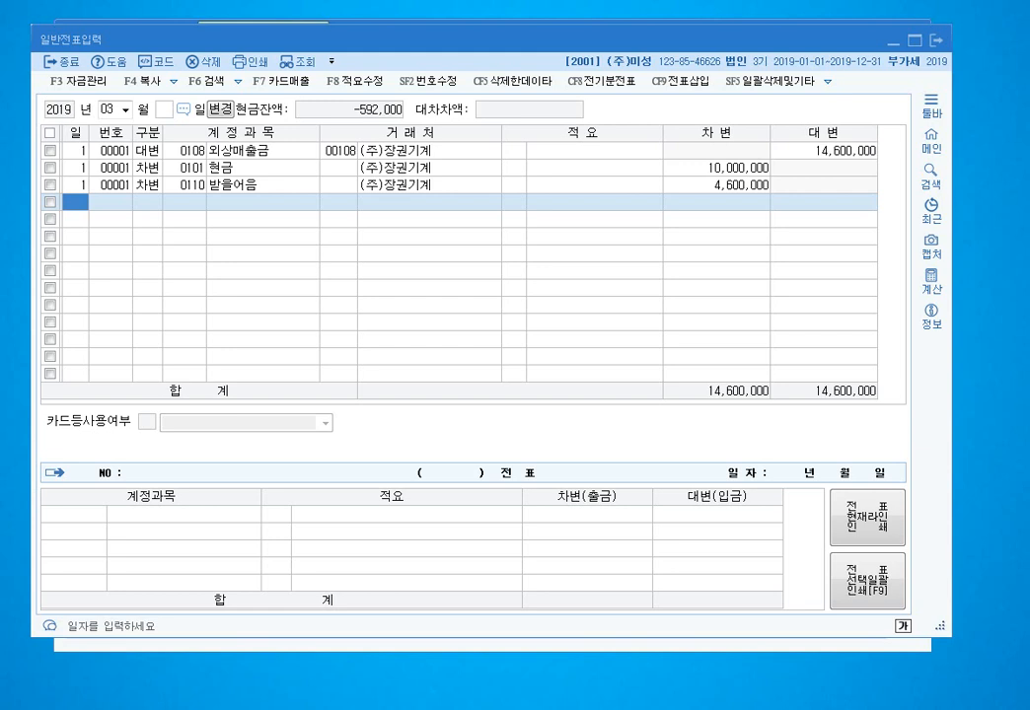
# - Assign customer code 00108 (주)장권기계 to the 현금 debit line
pyautogui.click(429, 168)
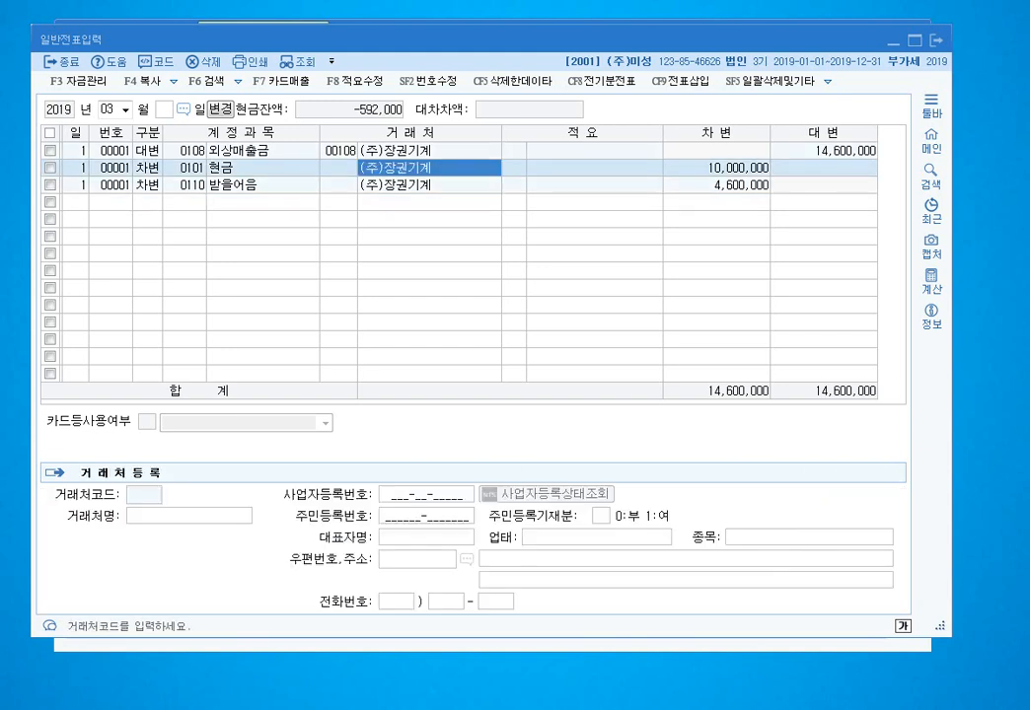
pyautogui.click(191, 168)
pyautogui.click(429, 168)
pyautogui.press('BackSpace')
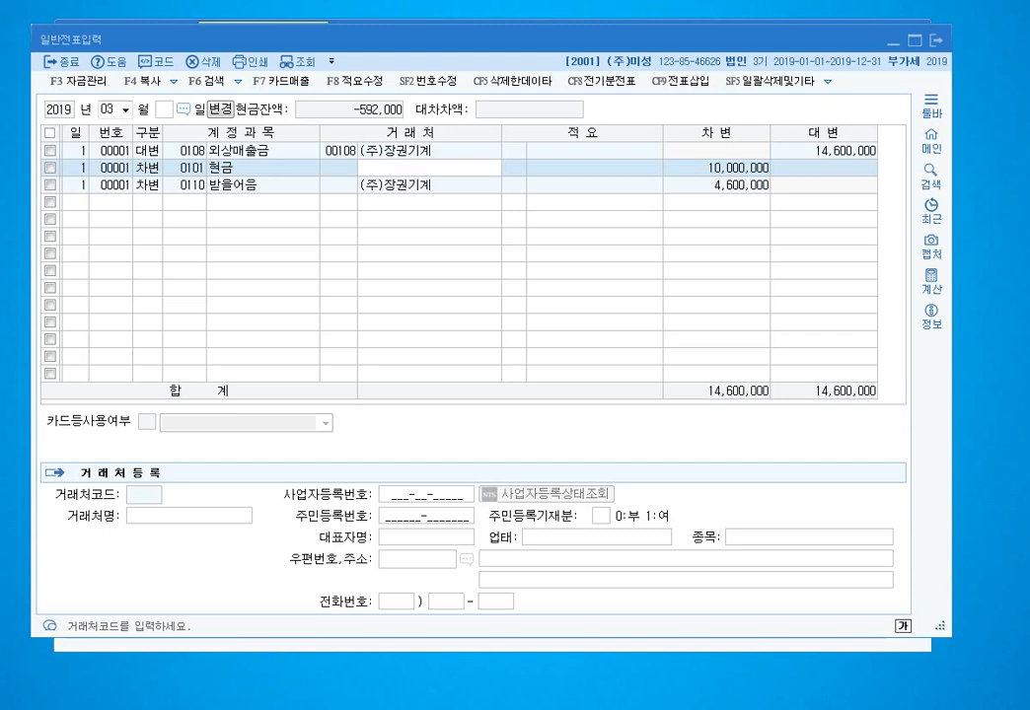
pyautogui.click(338, 168)
pyautogui.click(429, 167)
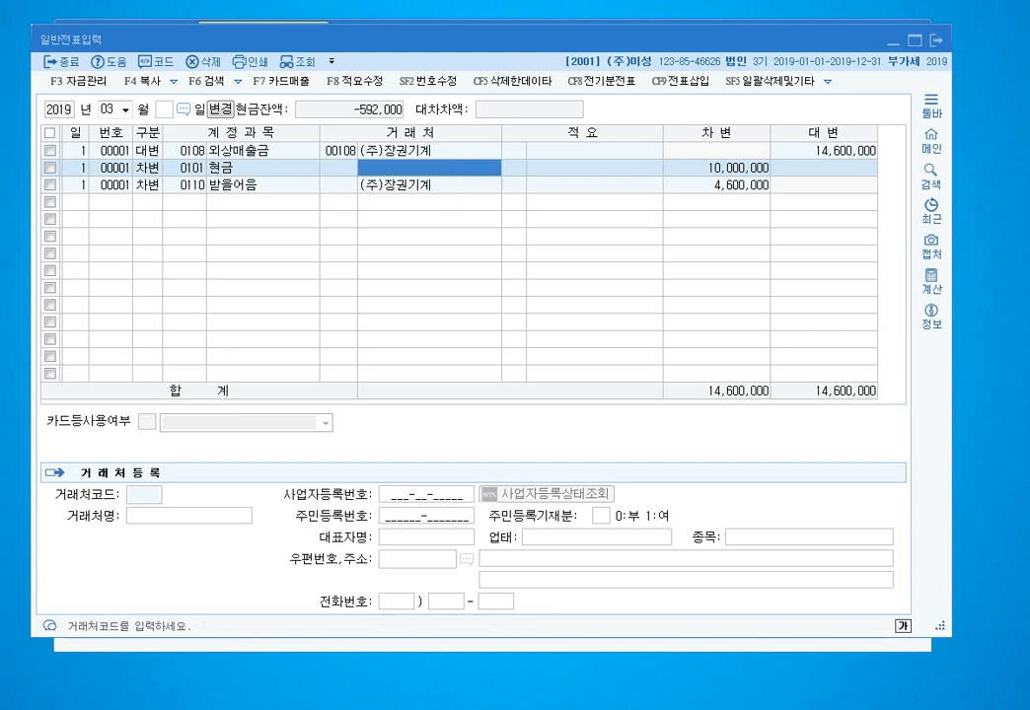
pyautogui.click(429, 151)
pyautogui.click(429, 168)
pyautogui.write('(주)장권기계')
pyautogui.press('Return')
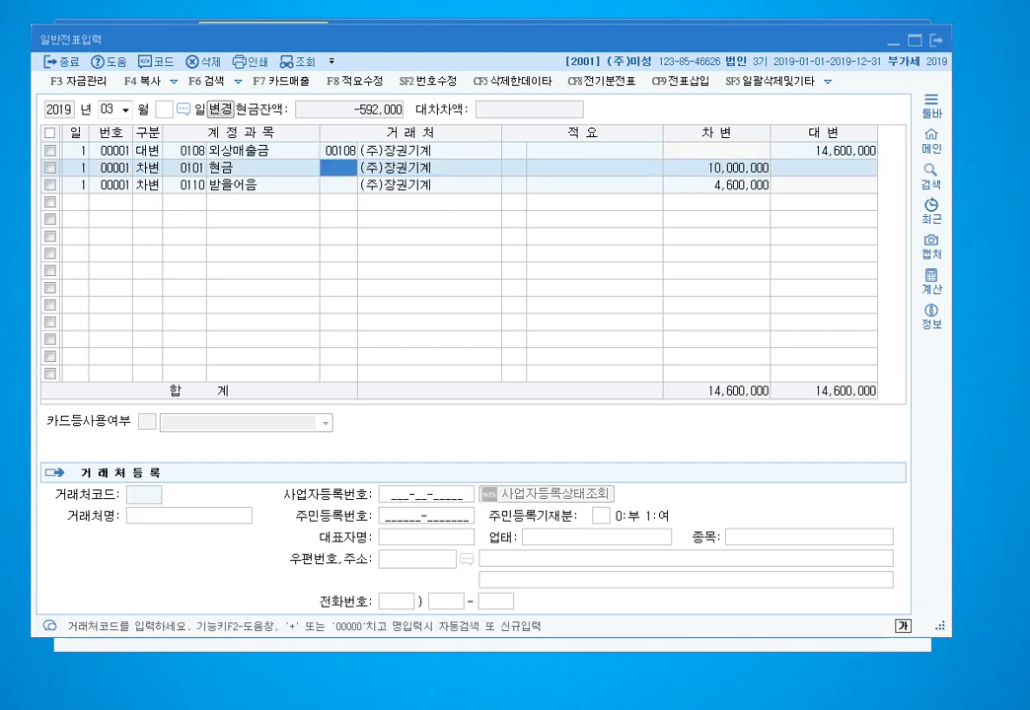
pyautogui.press('Left')
pyautogui.press('Left')
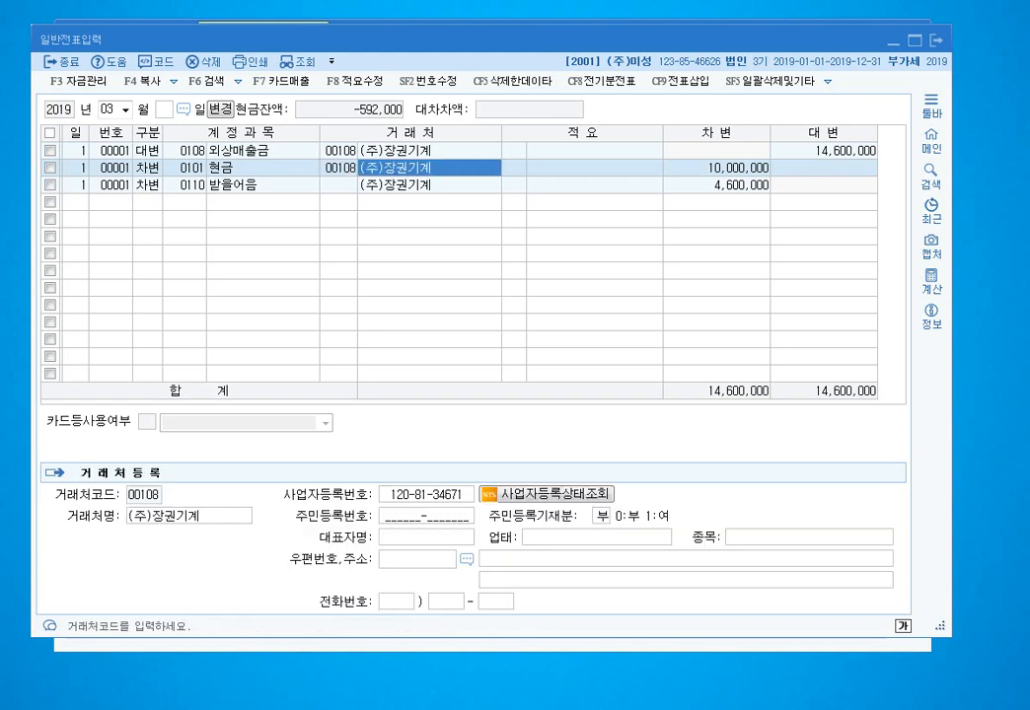
pyautogui.press('space')
pyautogui.press('Return')
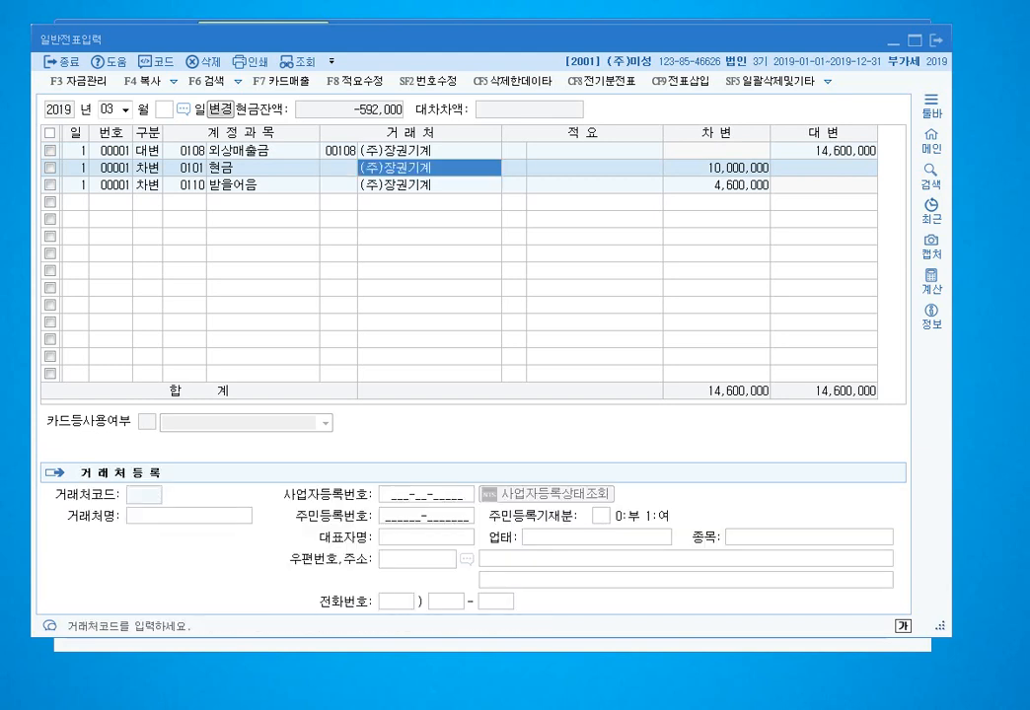
pyautogui.press('Left')
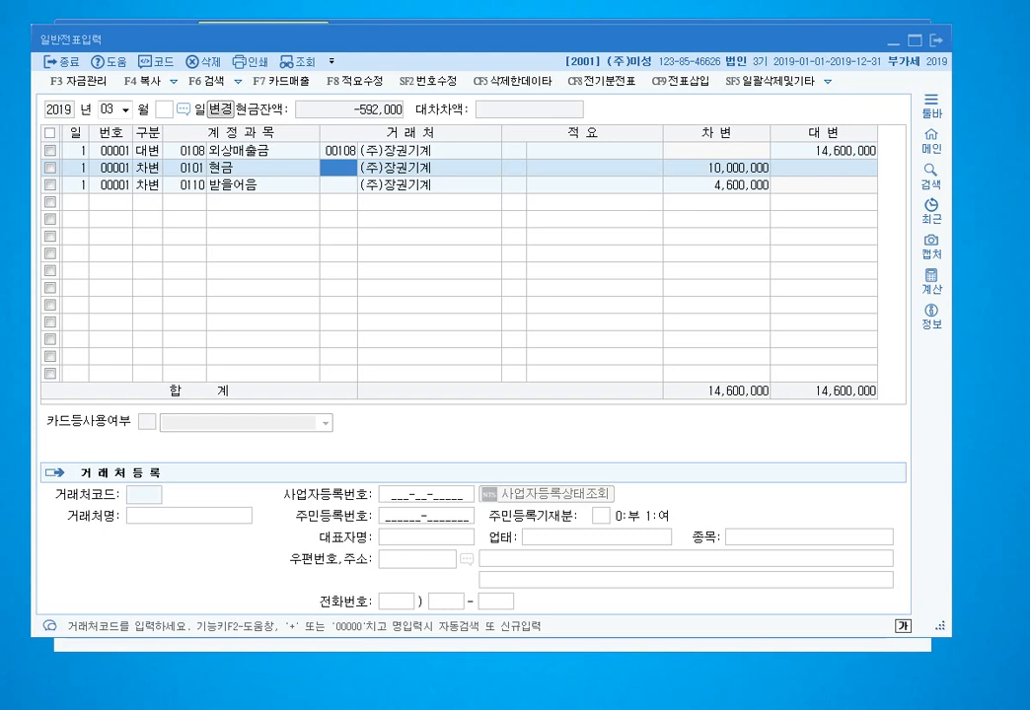
pyautogui.write('108')
pyautogui.press('Return')
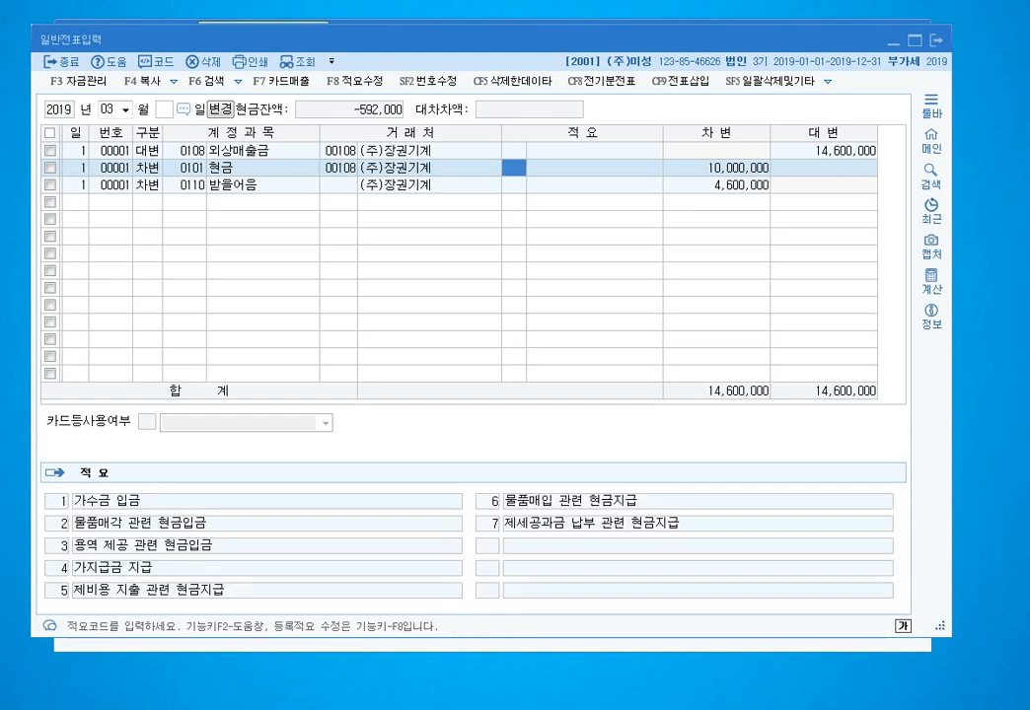
# - Assign customer code 00108 to the 받을어음 line and finish the March 1 voucher
pyautogui.press('Down')
pyautogui.press('Left')
pyautogui.press('Left')
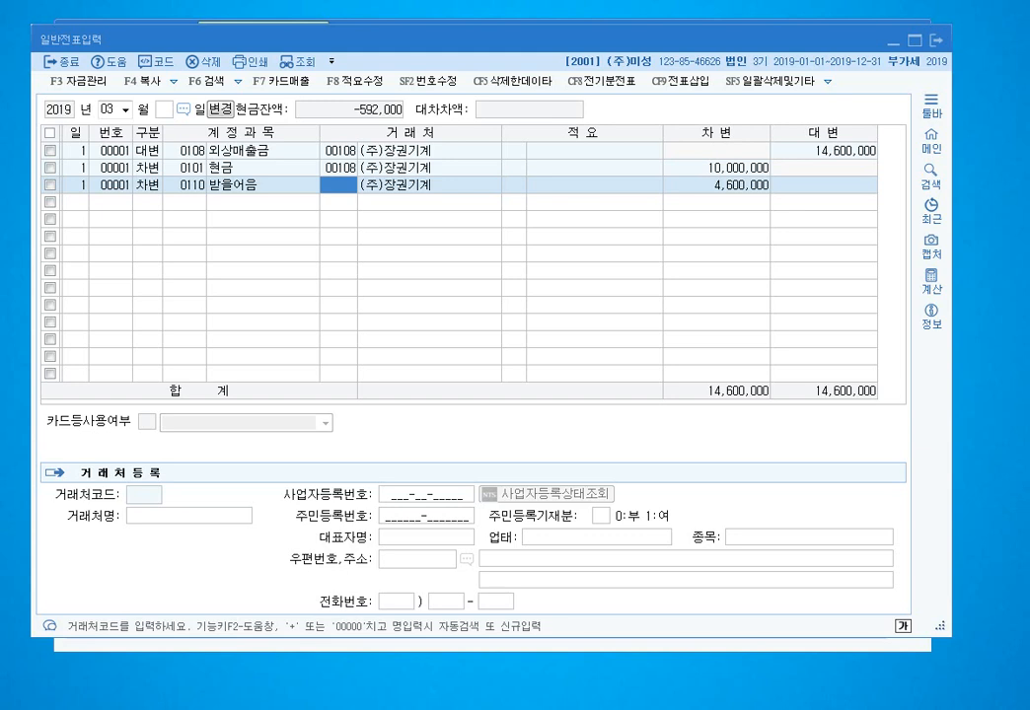
pyautogui.press('Return')
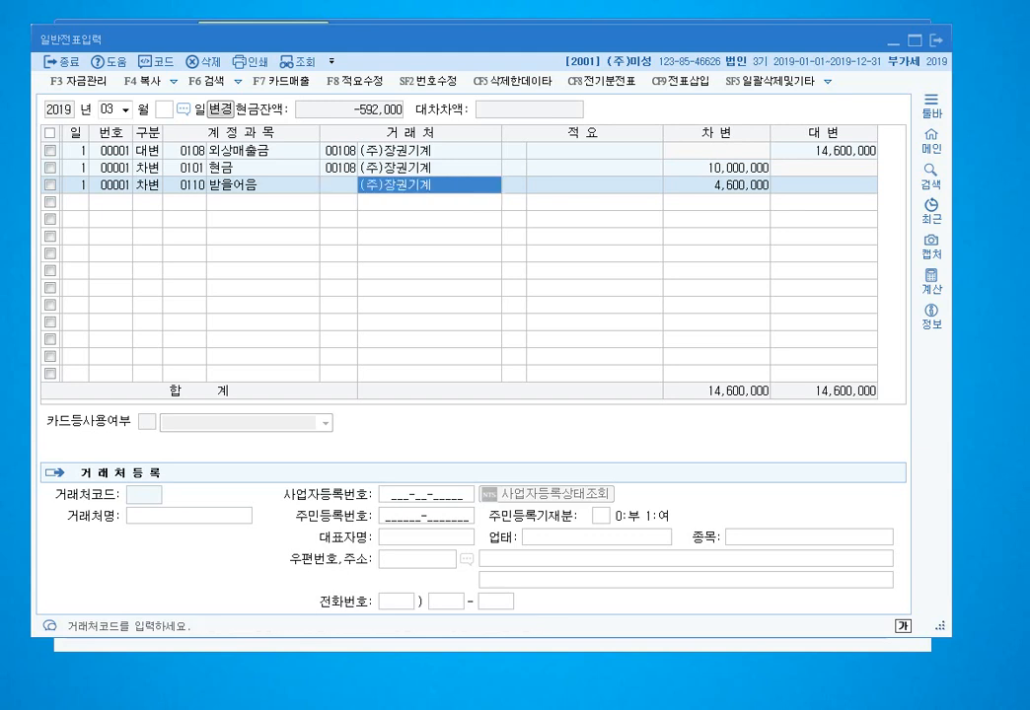
pyautogui.press('Left')
pyautogui.write('108')
pyautogui.press('Return')
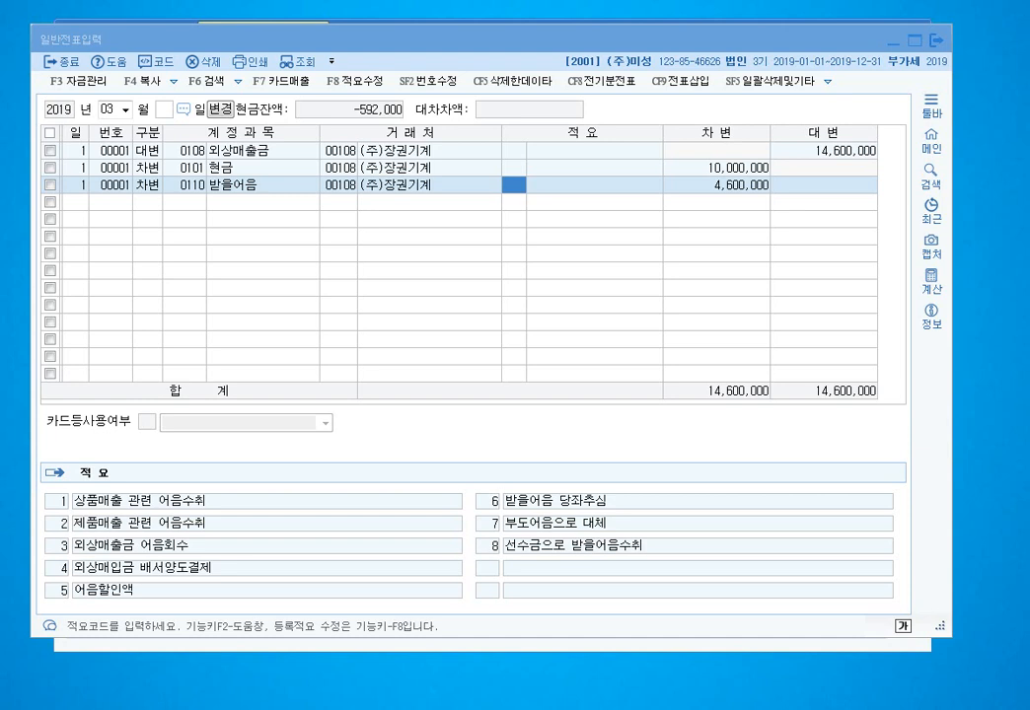
pyautogui.press('Return')
pyautogui.press('Return')
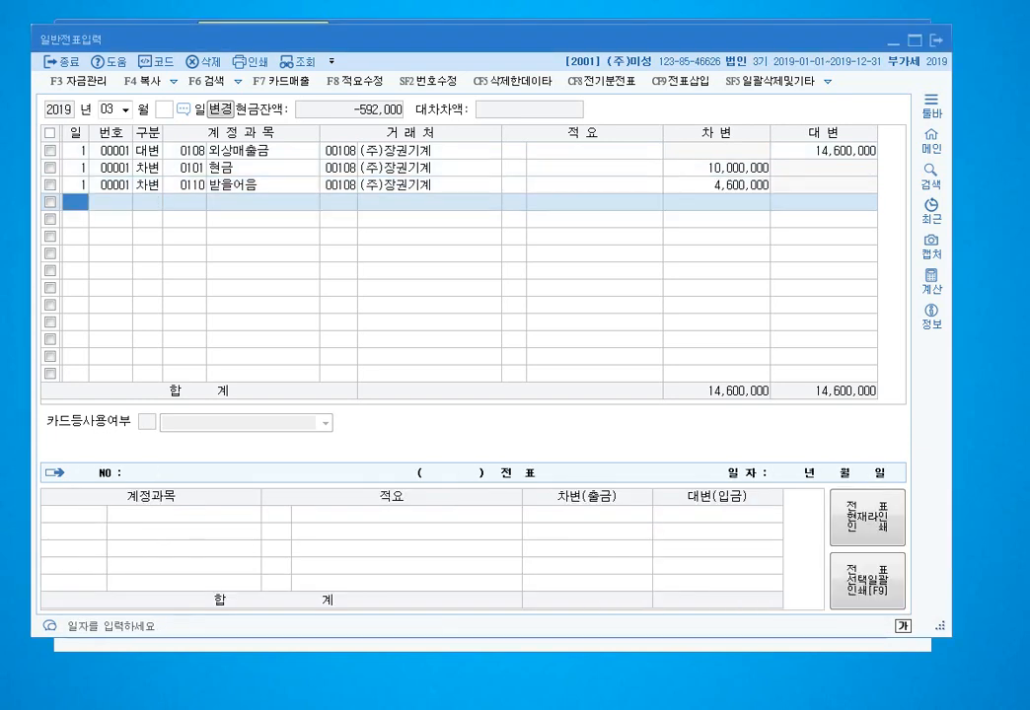
# - Add a March 2 line crediting 0110 받을어음 340,000 for customer 00140 세천상사
pyautogui.press('Return')
pyautogui.press('Left')
pyautogui.write('2')
pyautogui.press('Return')
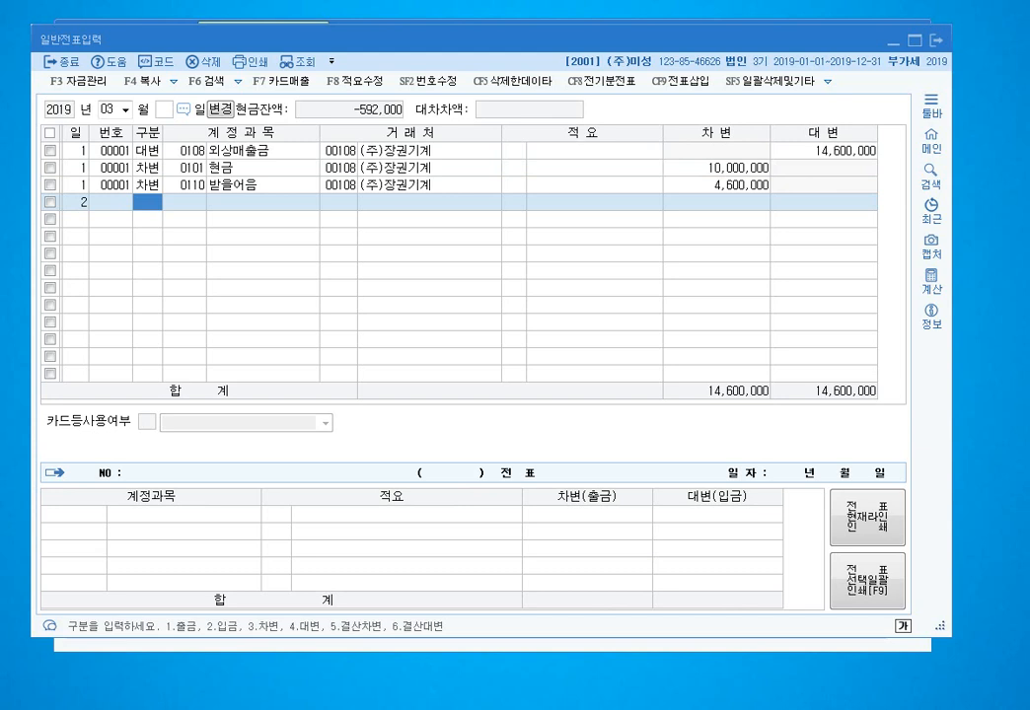
pyautogui.write('4')
pyautogui.press('Return')
pyautogui.write('110')
pyautogui.press('Return')
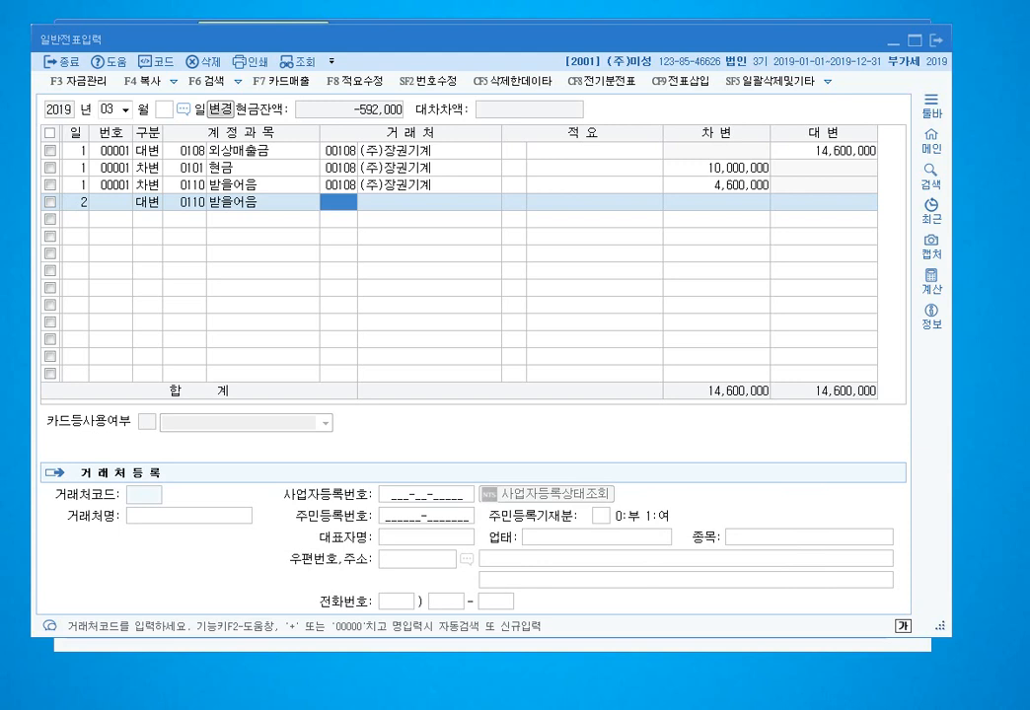
pyautogui.write('140')
pyautogui.press('Return')
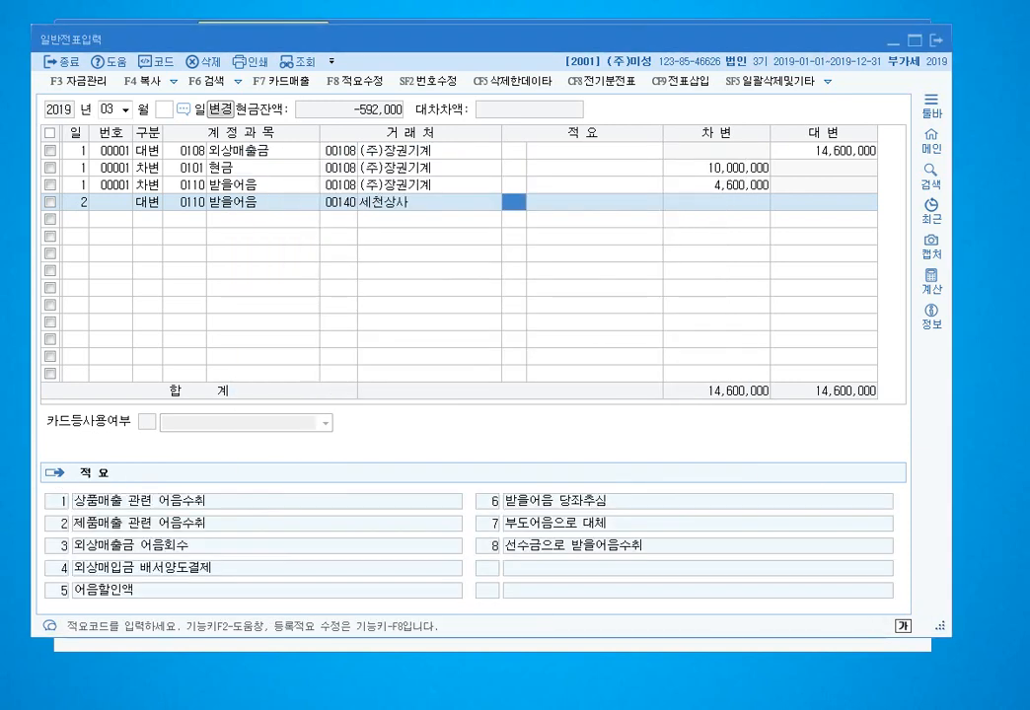
pyautogui.press('Return')
pyautogui.write('3400000')
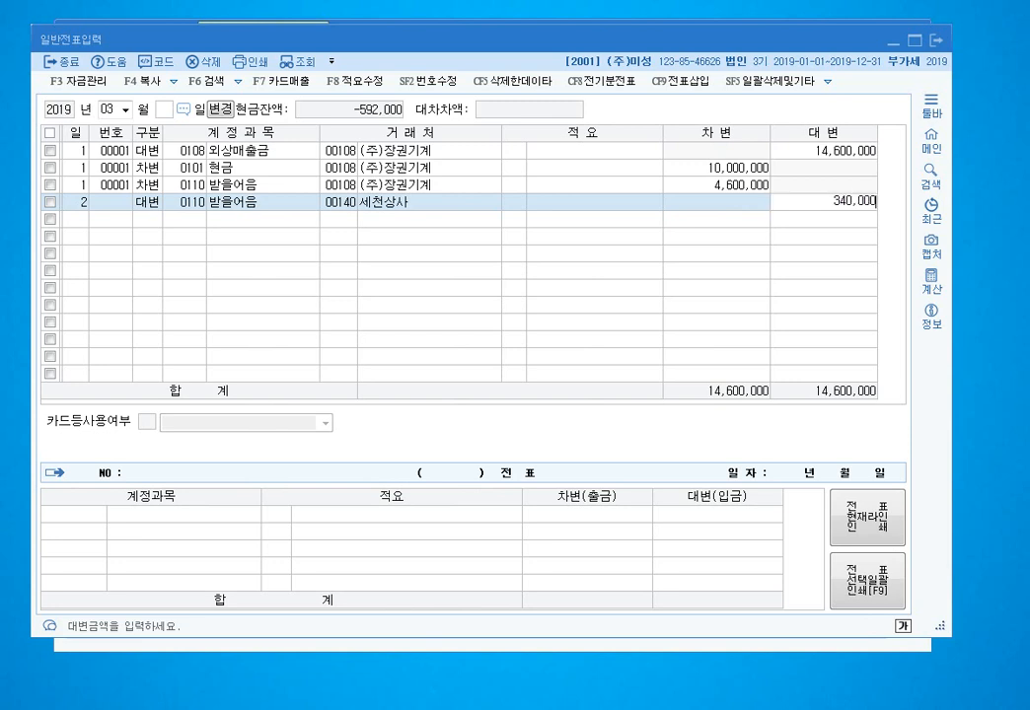
pyautogui.press('Return')
pyautogui.press('Return')
# - Start a debit line and look up accounts matching 수수료
pyautogui.write('3')
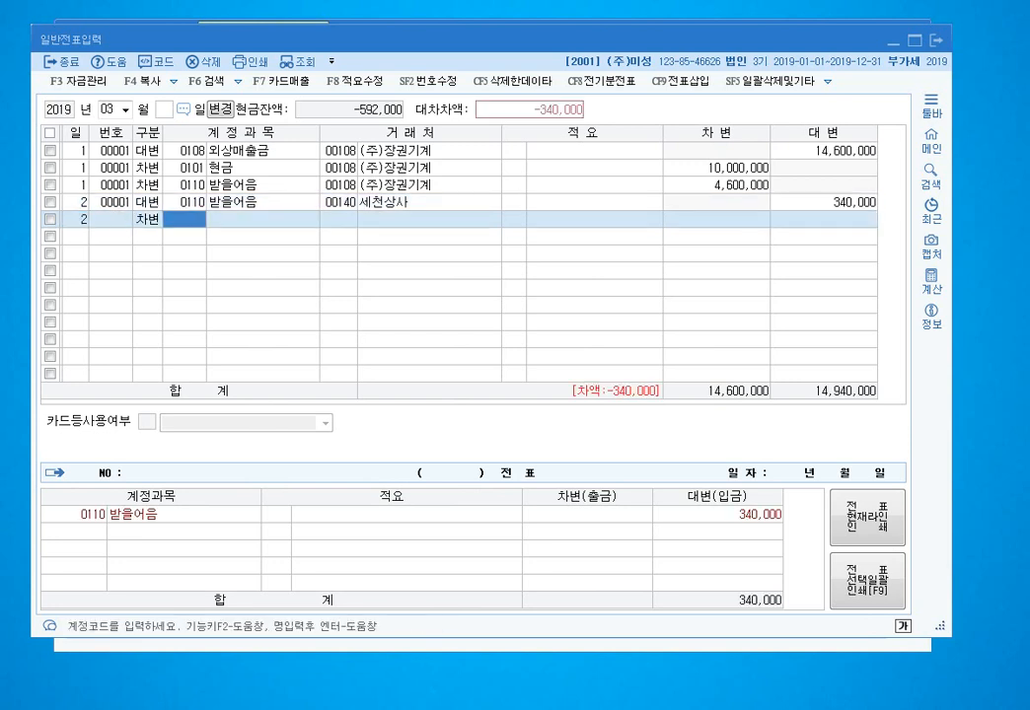
pyautogui.write('수수료')
pyautogui.press('Return')
pyautogui.press('Up')
pyautogui.press('Up')
pyautogui.press('Up')
pyautogui.press('Up')
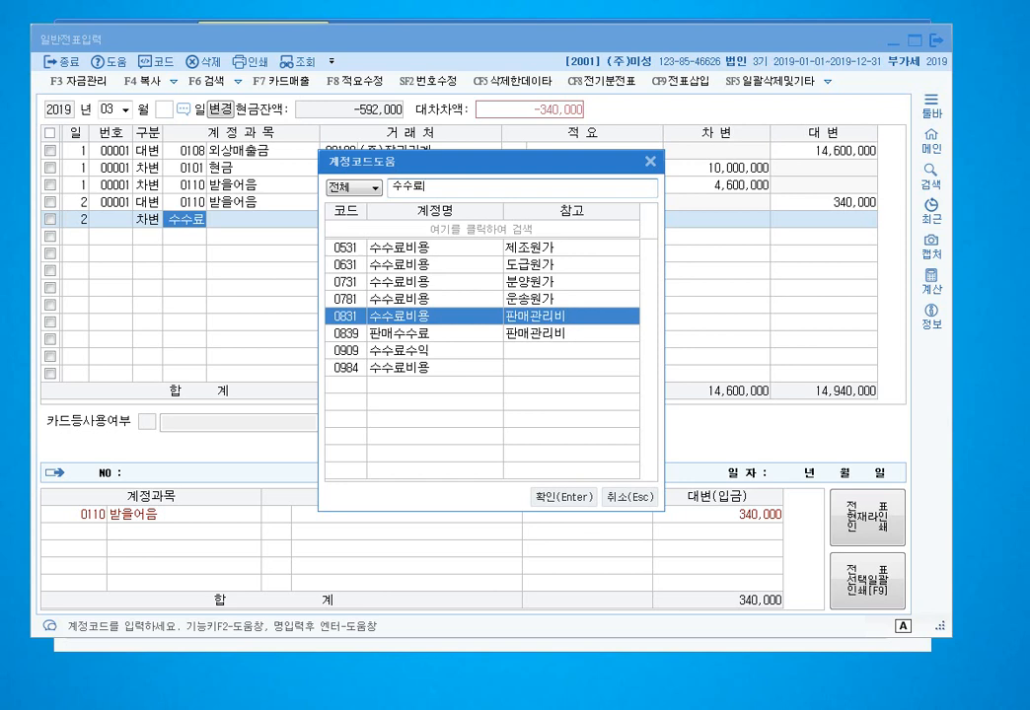
# - Debit 0831 수수료비용 10,000 on the fee line, leaving the vendor blank
pyautogui.press('Down')
pyautogui.press('Down')
pyautogui.press('Down')
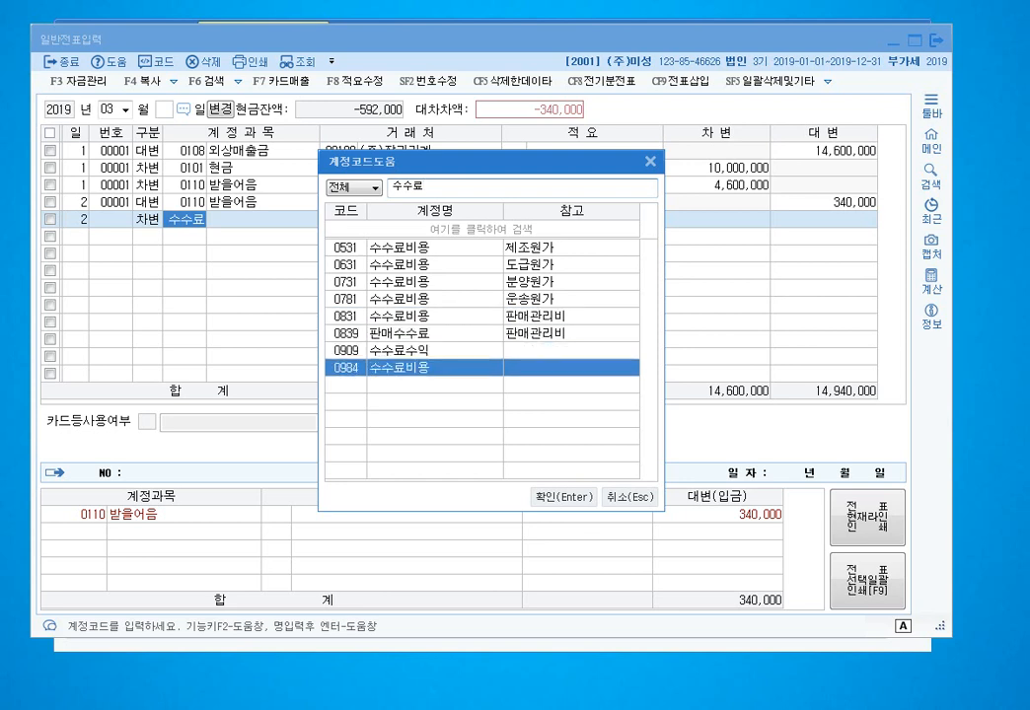
pyautogui.press('Up')
pyautogui.press('Up')
pyautogui.press('Up')
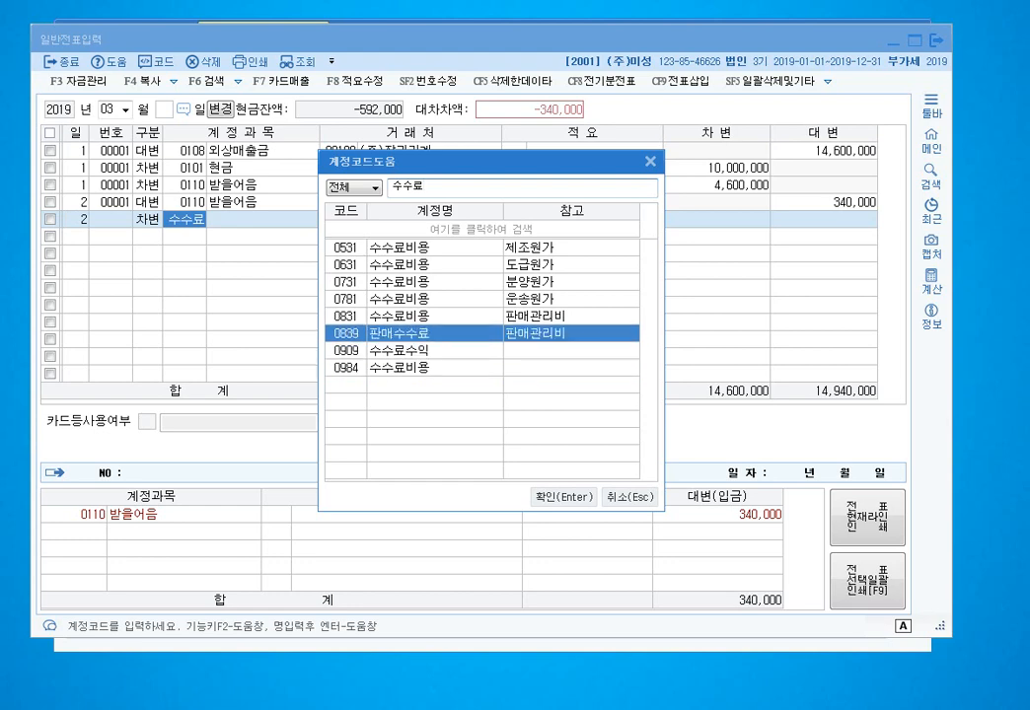
pyautogui.press('Return')
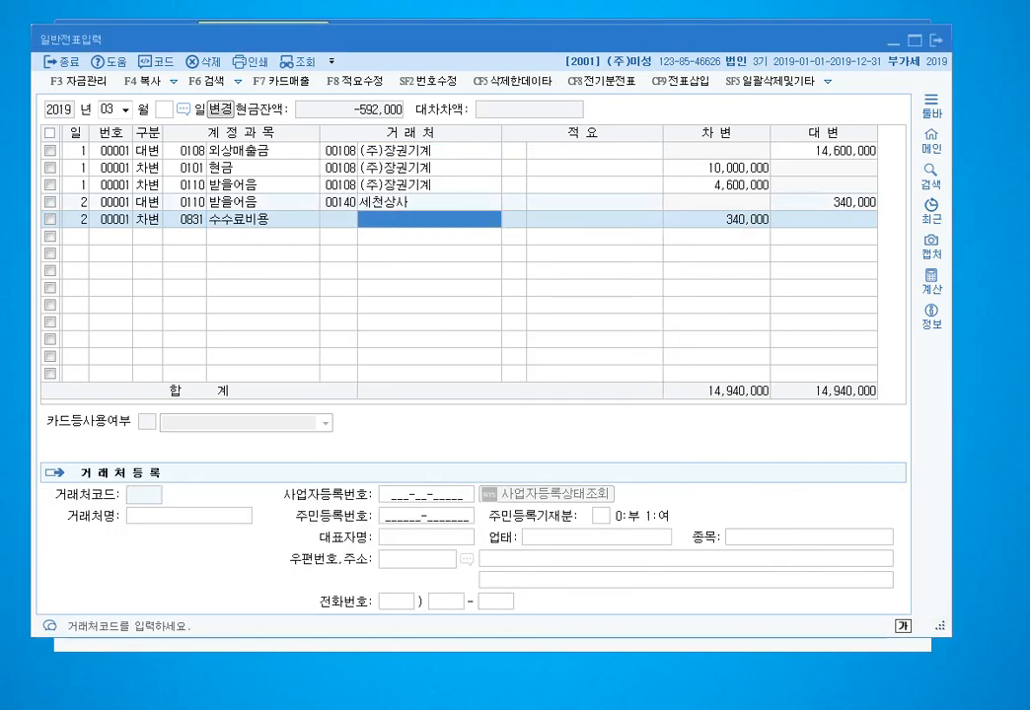
pyautogui.press('Left')
pyautogui.press('Left')
pyautogui.press('Right')
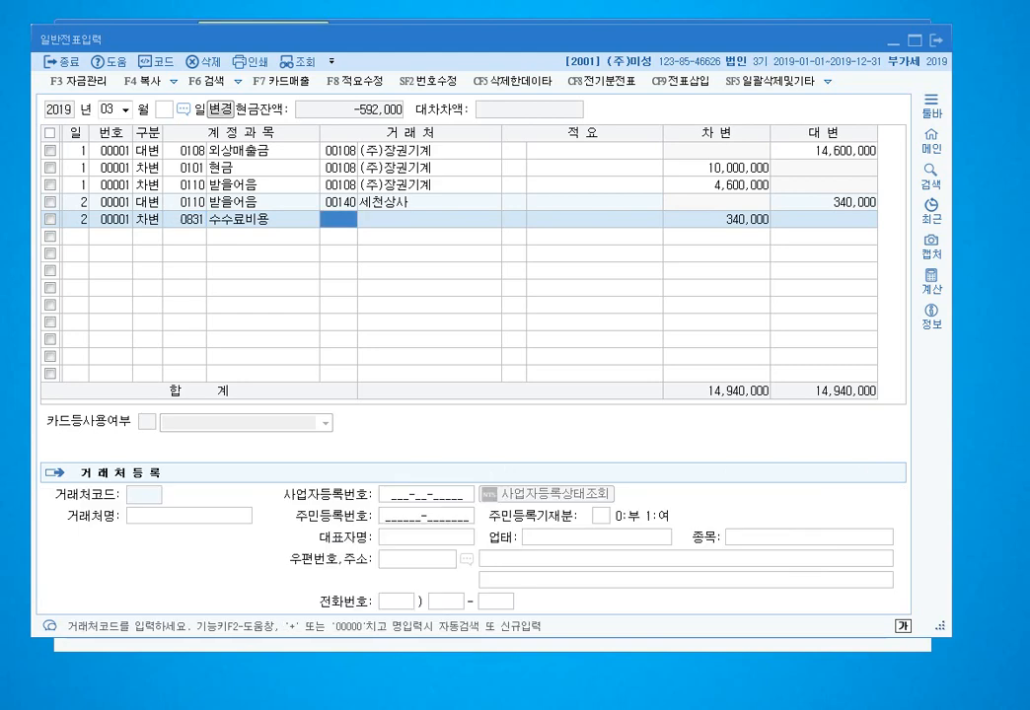
pyautogui.press('Return')
pyautogui.press('Return')
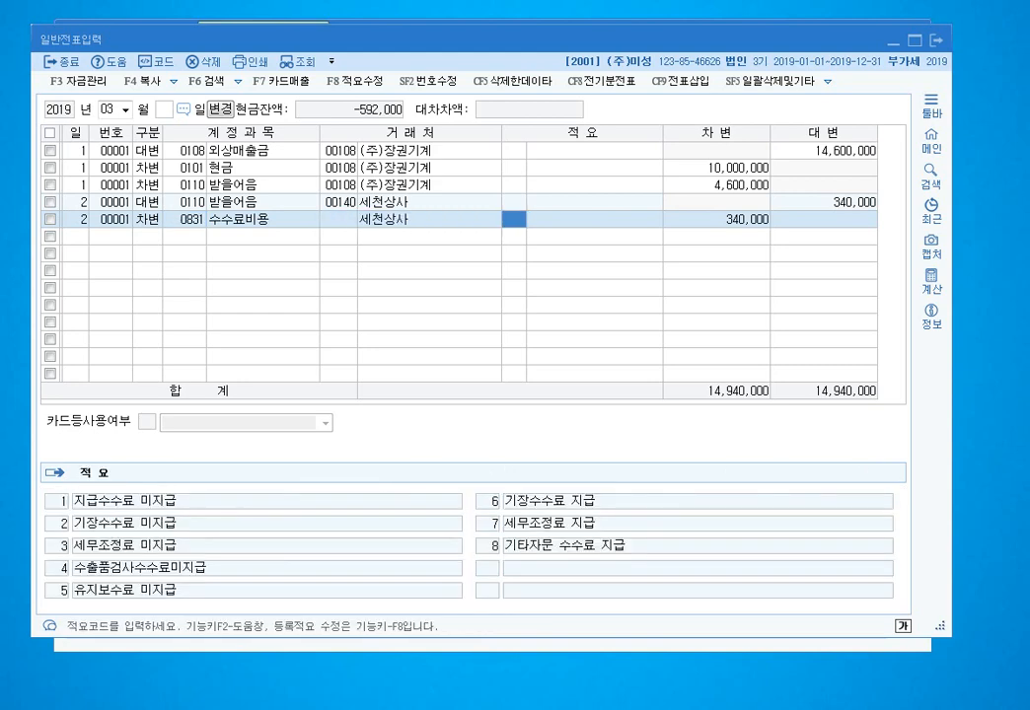
pyautogui.press('Left')
pyautogui.press('space')
pyautogui.press('Return')
pyautogui.press('Return')
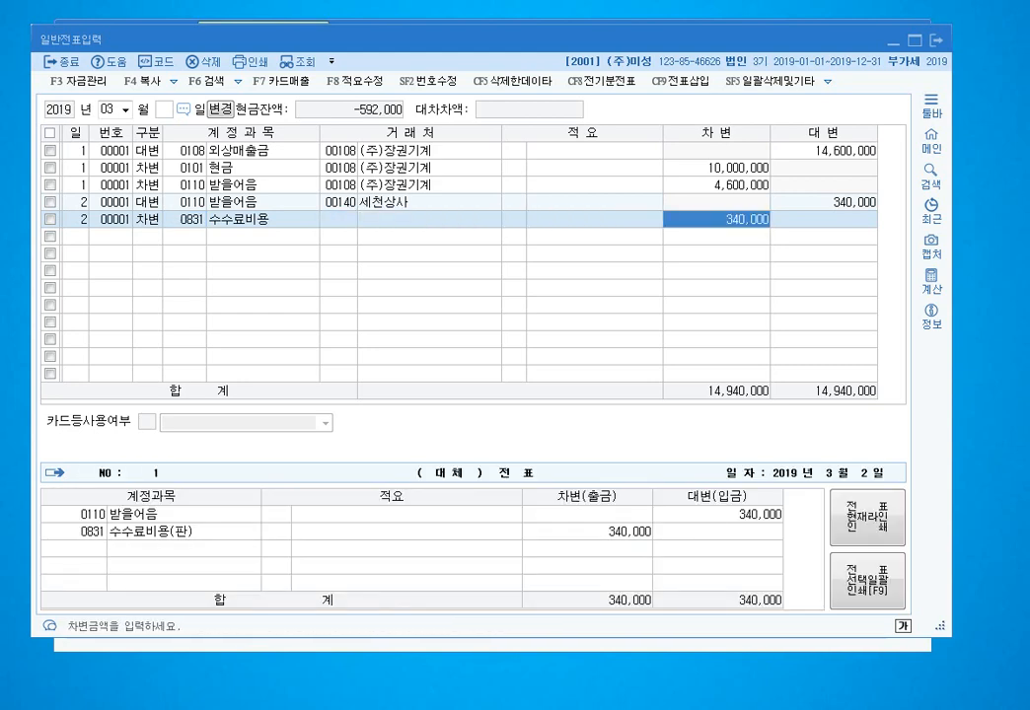
pyautogui.write('10000')
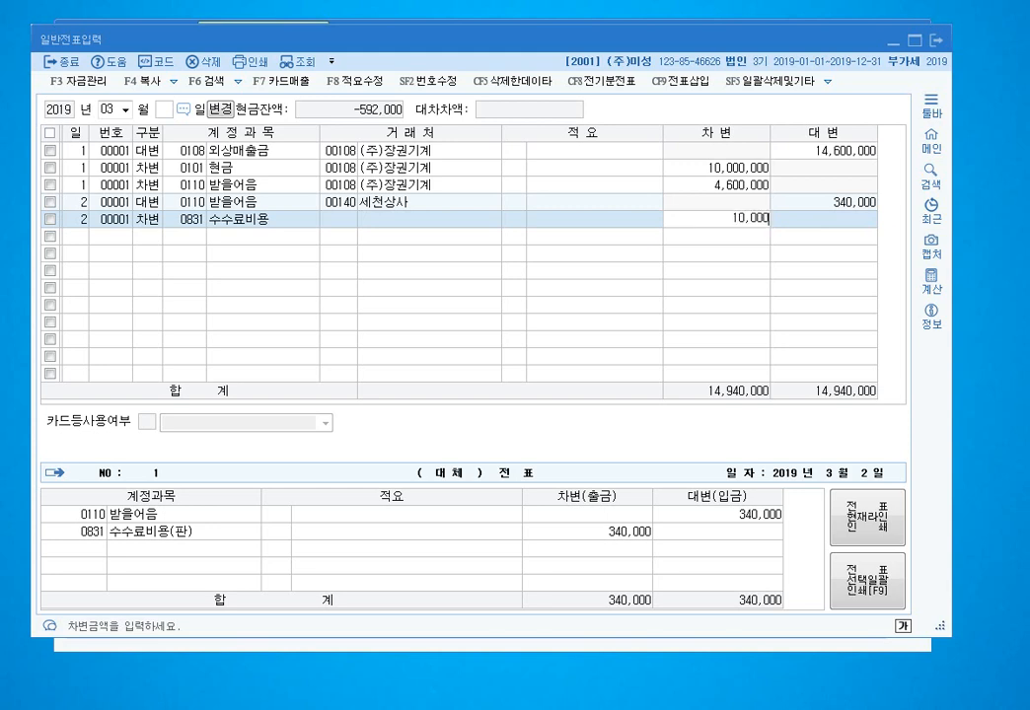
pyautogui.press('Return')
# - Add a 330,000 debit to 0102 당좌예금 so the March 2 voucher balances
pyautogui.press('Return')
pyautogui.write('3102')
pyautogui.press('Return')
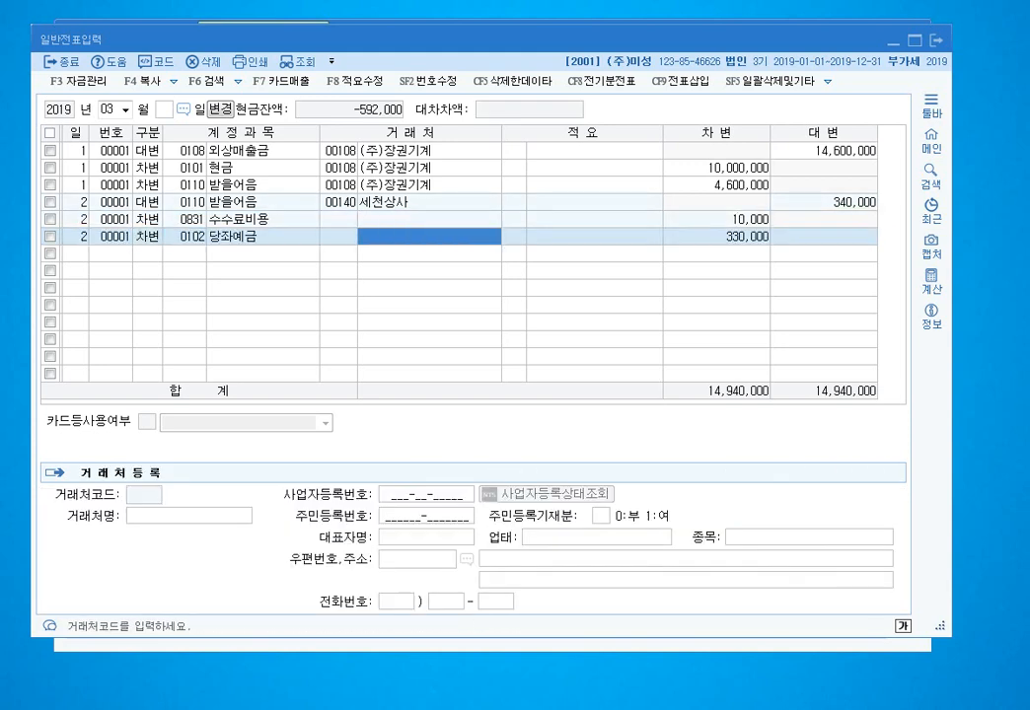
pyautogui.press('Return')
pyautogui.press('Return')
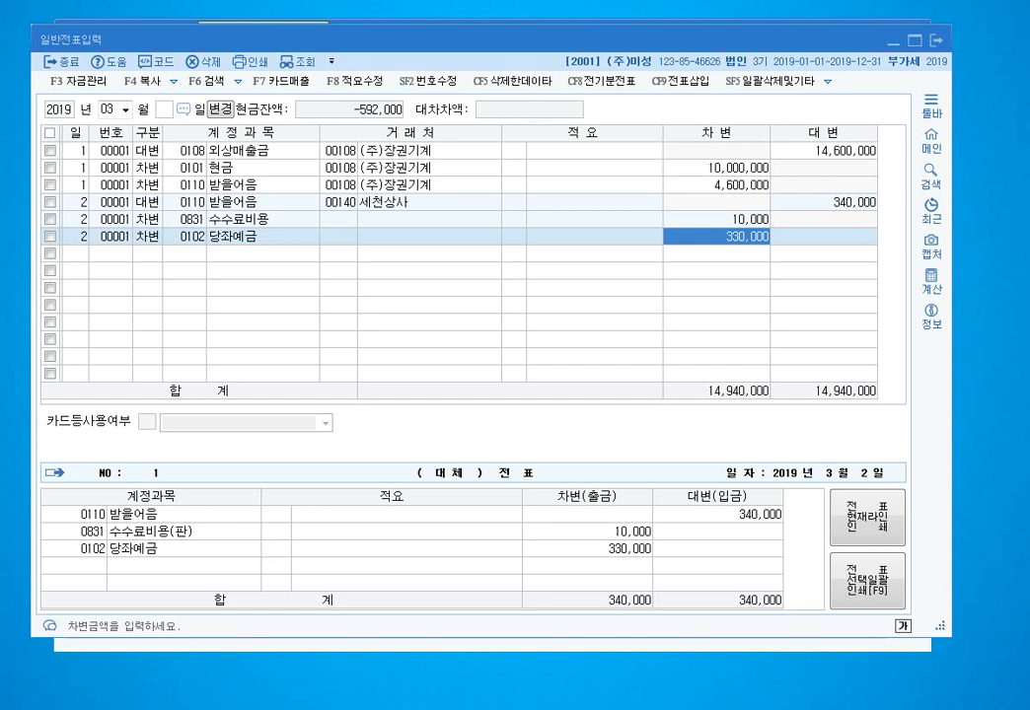
pyautogui.press('Return')
pyautogui.write('3')
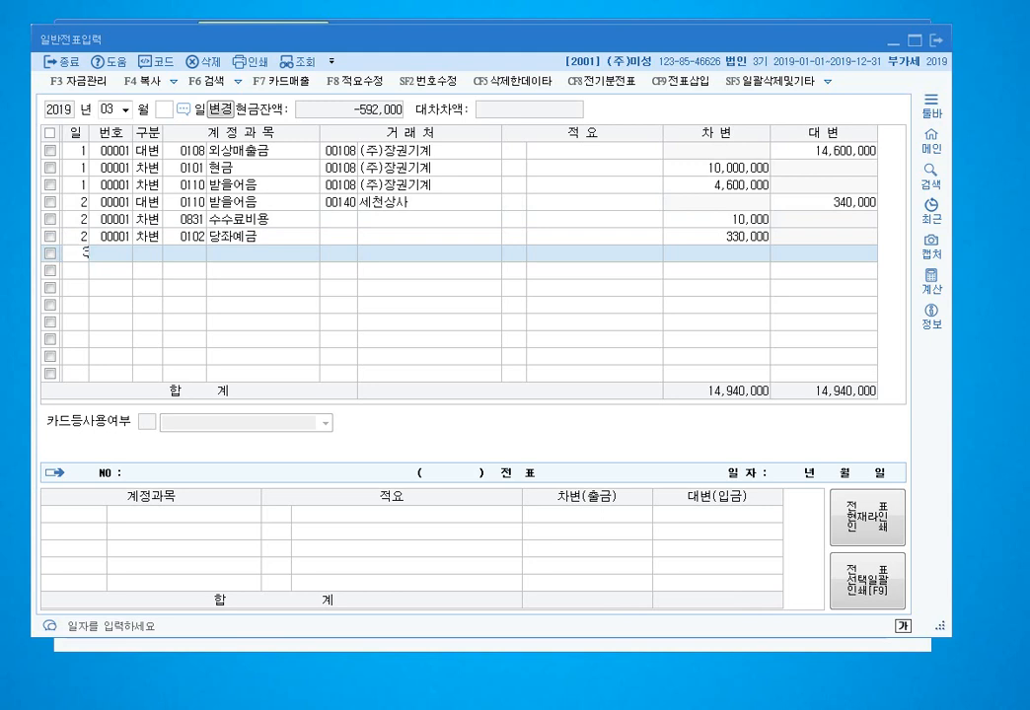
pyautogui.press('Return')
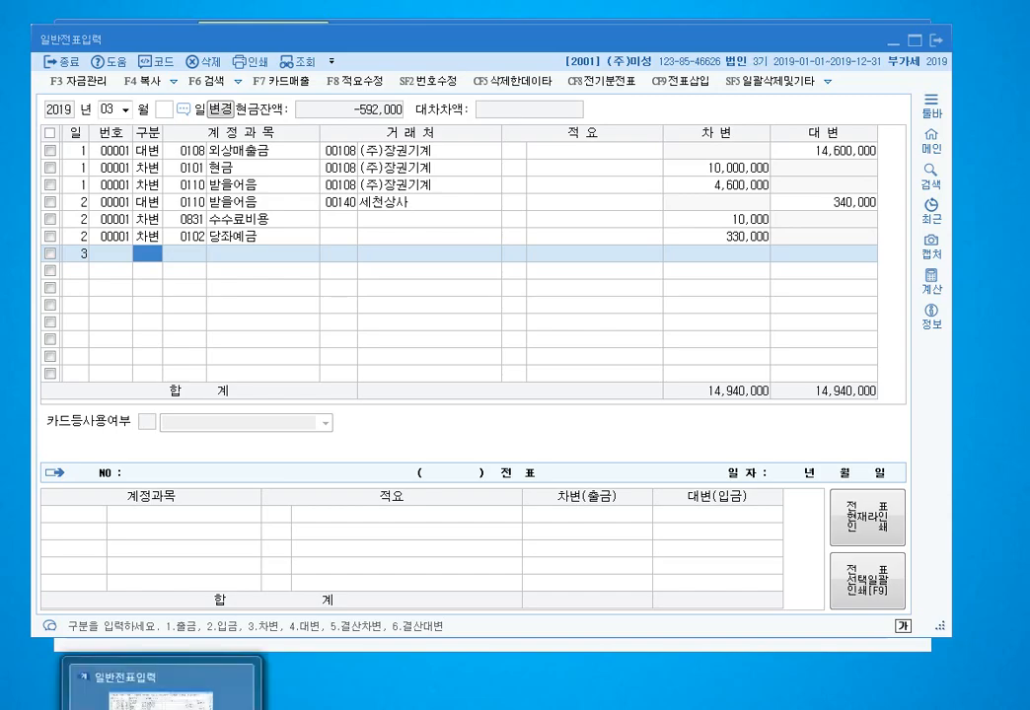
# - Close the 일반전표입력 window holding the balanced March 1 and 2 vouchers
pyautogui.click(163, 709)
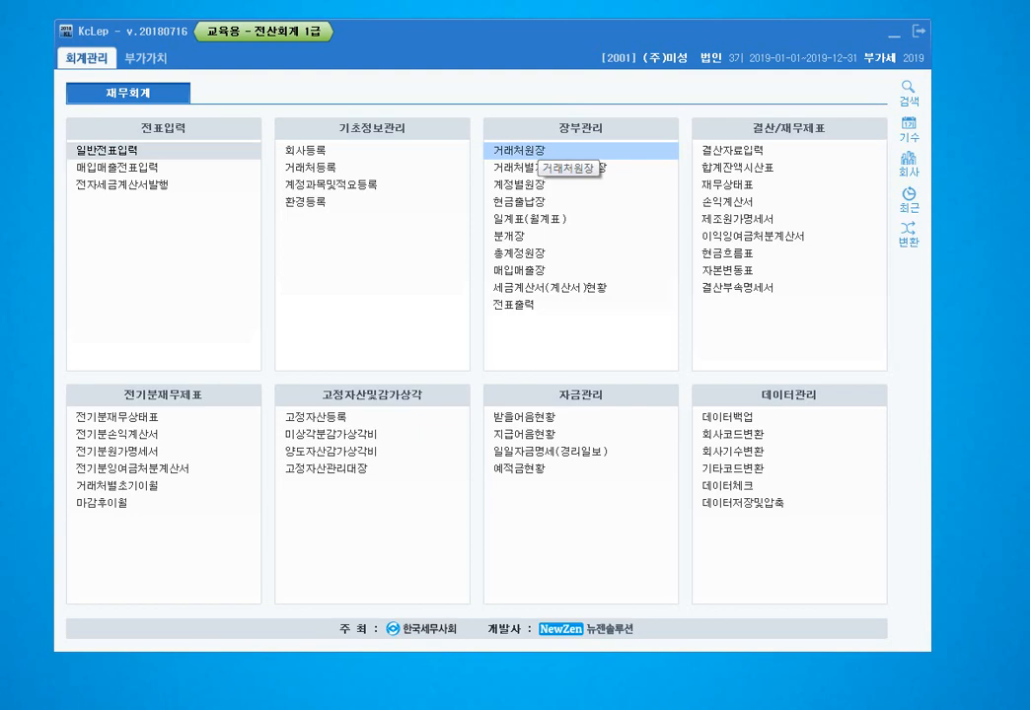
pyautogui.click(523, 150)
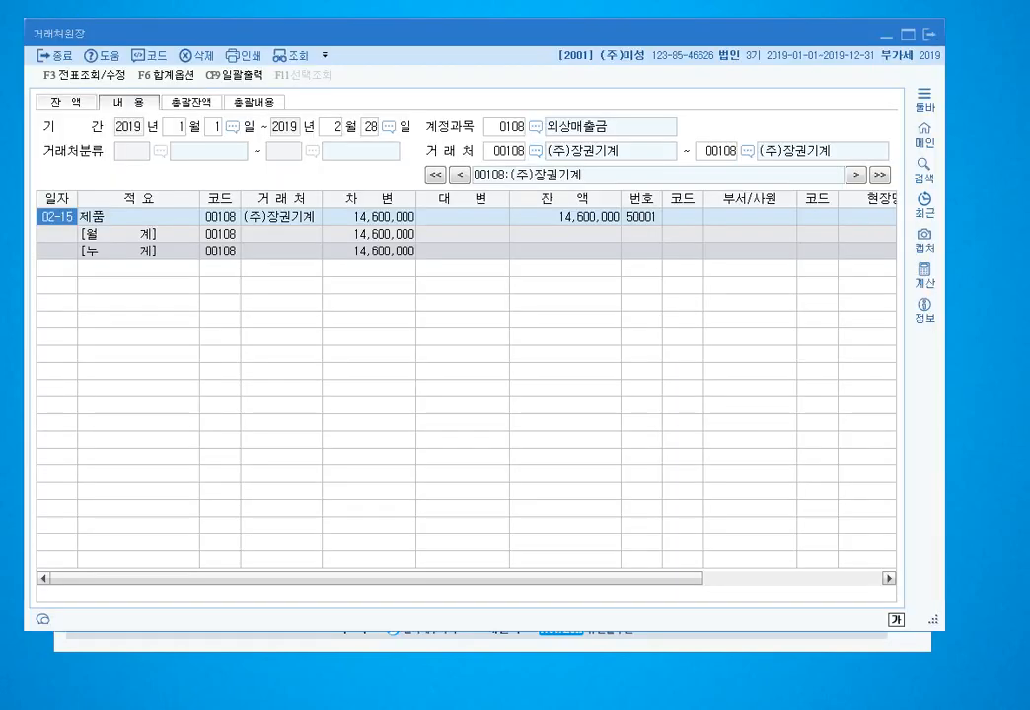
pyautogui.click(66, 102)
pyautogui.click(505, 127)
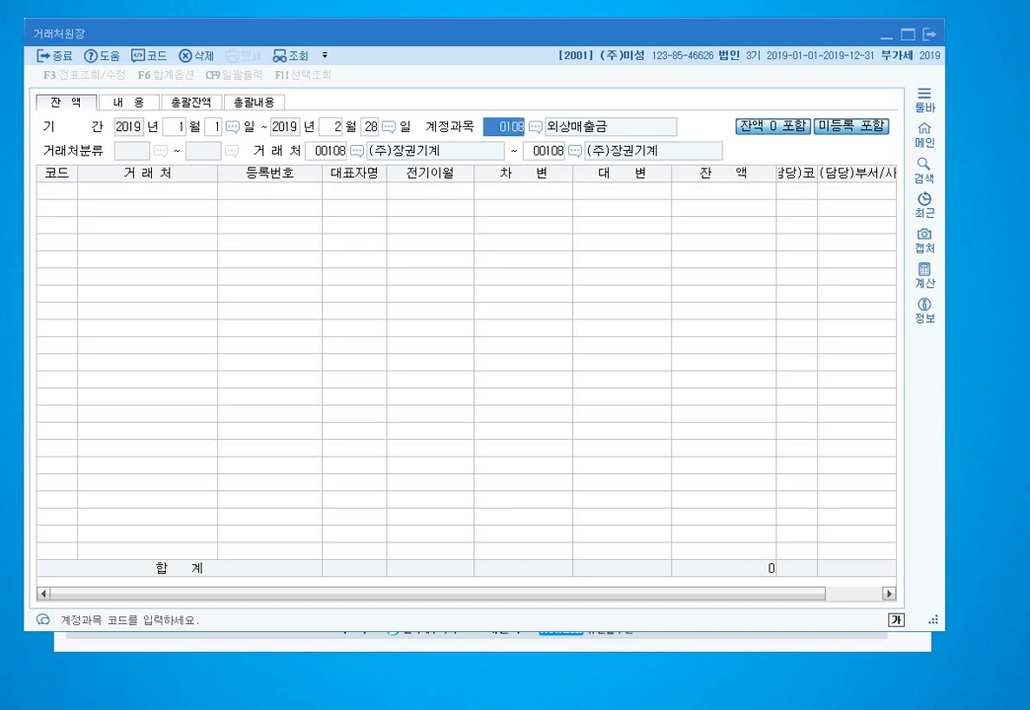
pyautogui.write('251')
pyautogui.press('Return')
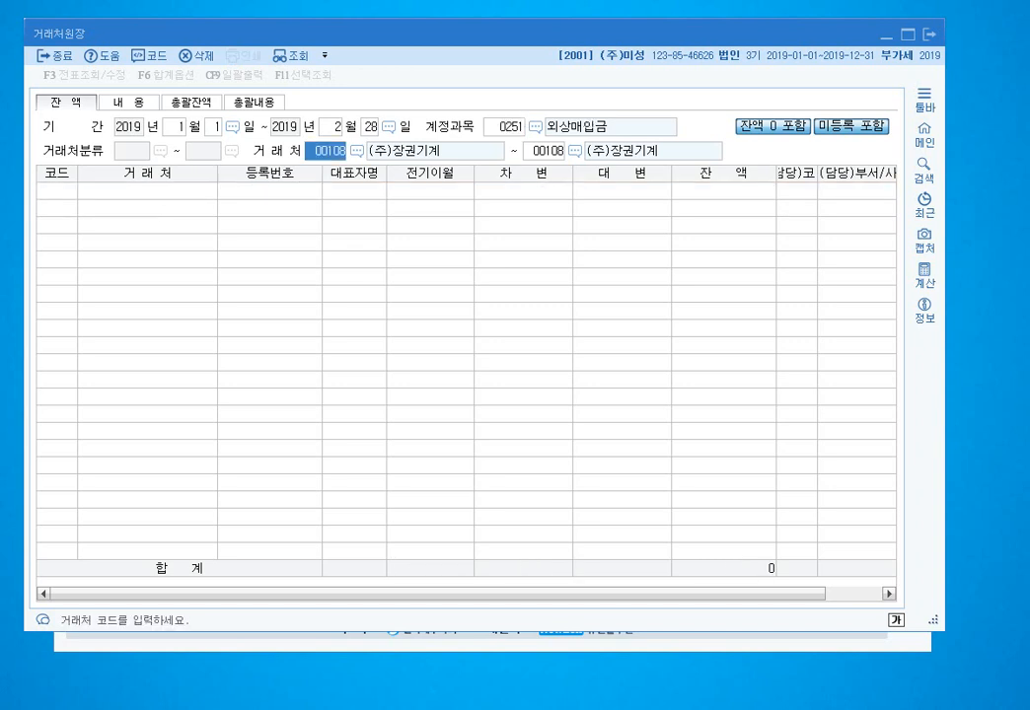
pyautogui.click(175, 127)
pyautogui.press('Return')
pyautogui.press('Return')
pyautogui.press('Return')
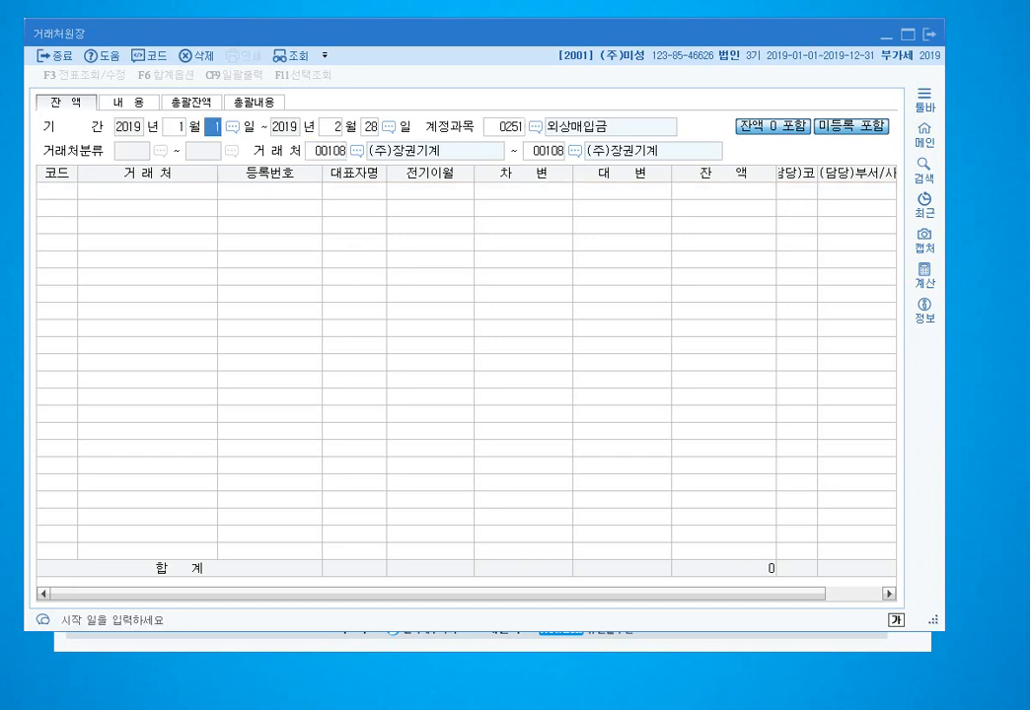
pyautogui.press('Left')
pyautogui.write('3')
pyautogui.press('Return')
pyautogui.write('2')
pyautogui.press('Return')
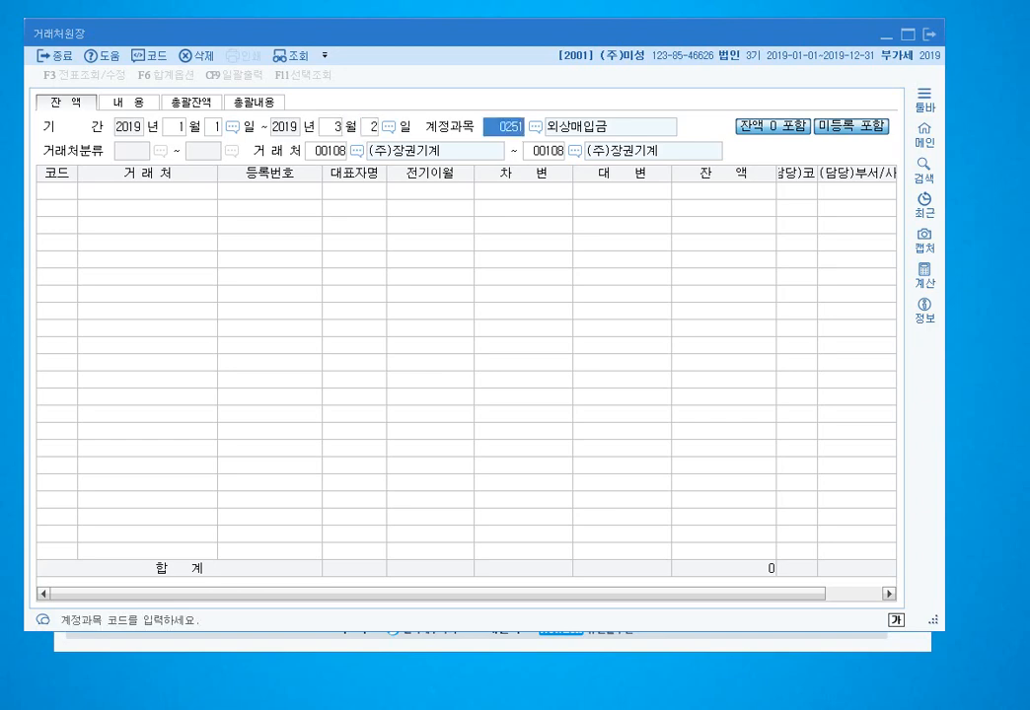
pyautogui.press('Return')
pyautogui.press('Return')
pyautogui.press('Left')
pyautogui.write('엠씨')
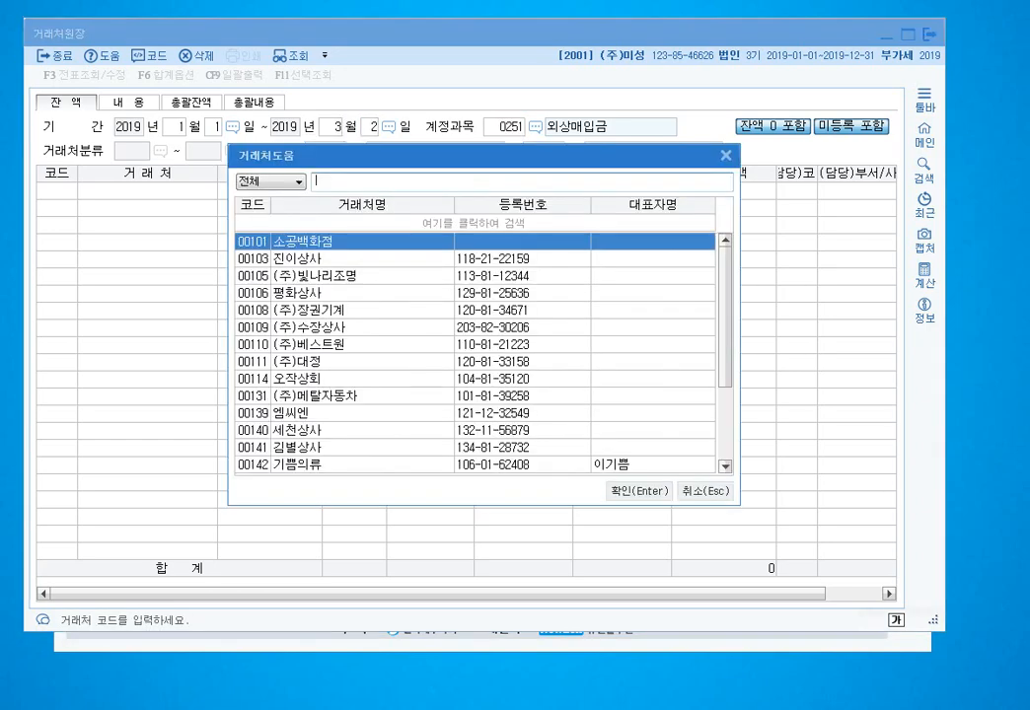
pyautogui.press('Return')
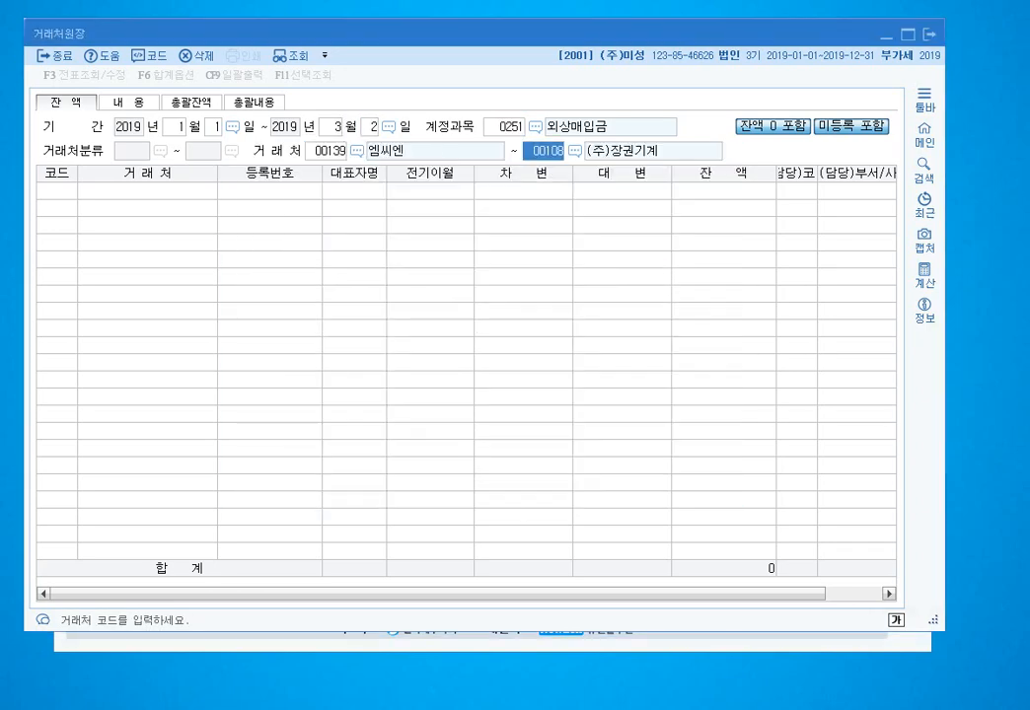
pyautogui.press('BackSpace')
pyautogui.write('139')
pyautogui.press('Return')
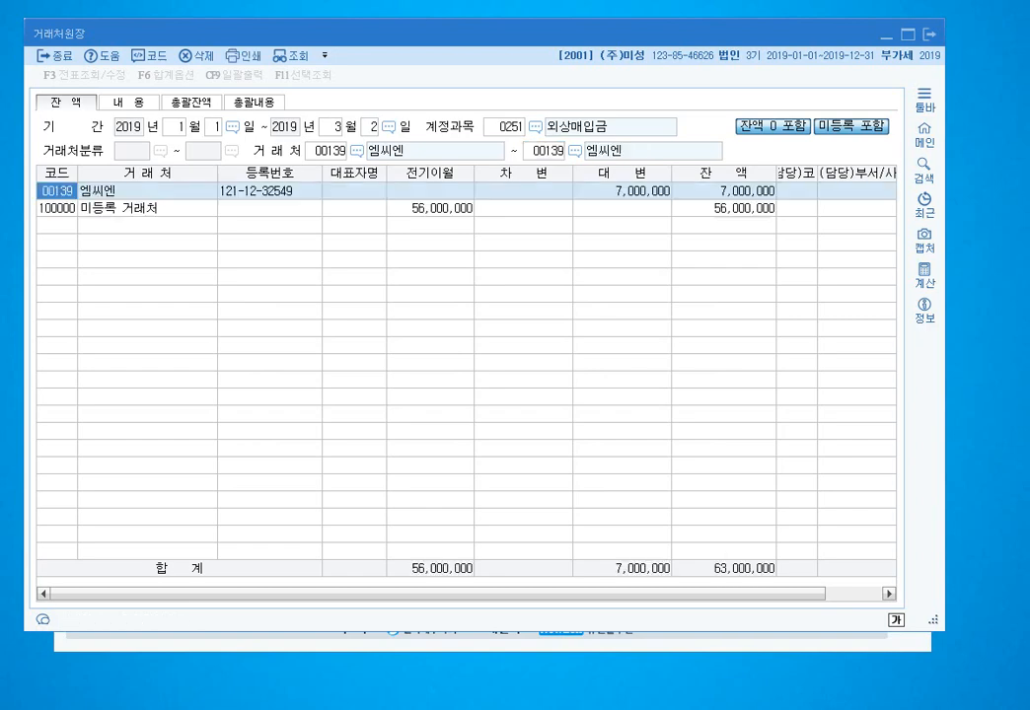
pyautogui.click(746, 192)
pyautogui.click(660, 192)
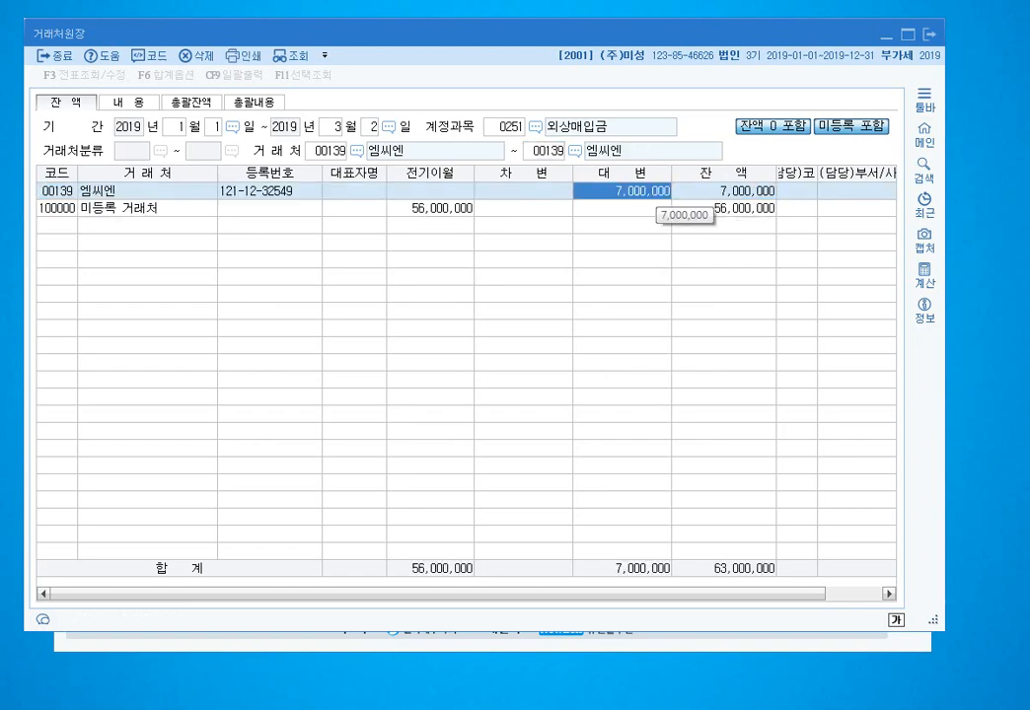
pyautogui.moveTo(778, 204)
pyautogui.mouseDown()
pyautogui.moveTo(683, 185)
pyautogui.moveTo(771, 201)
pyautogui.mouseUp()
pyautogui.press('Escape')
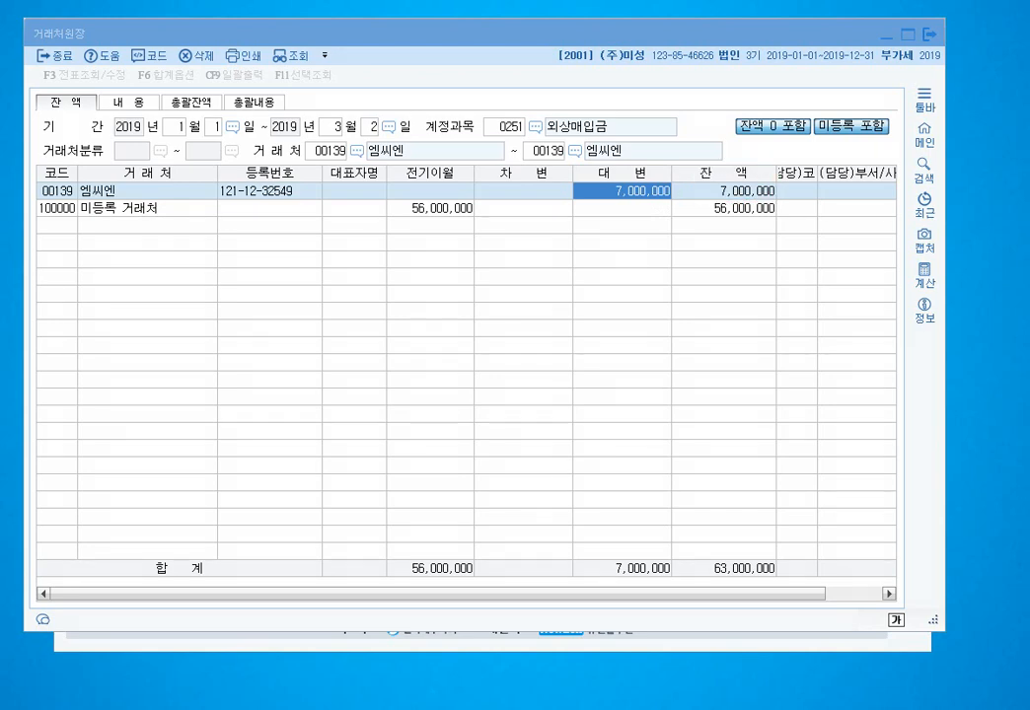
pyautogui.press('Escape')
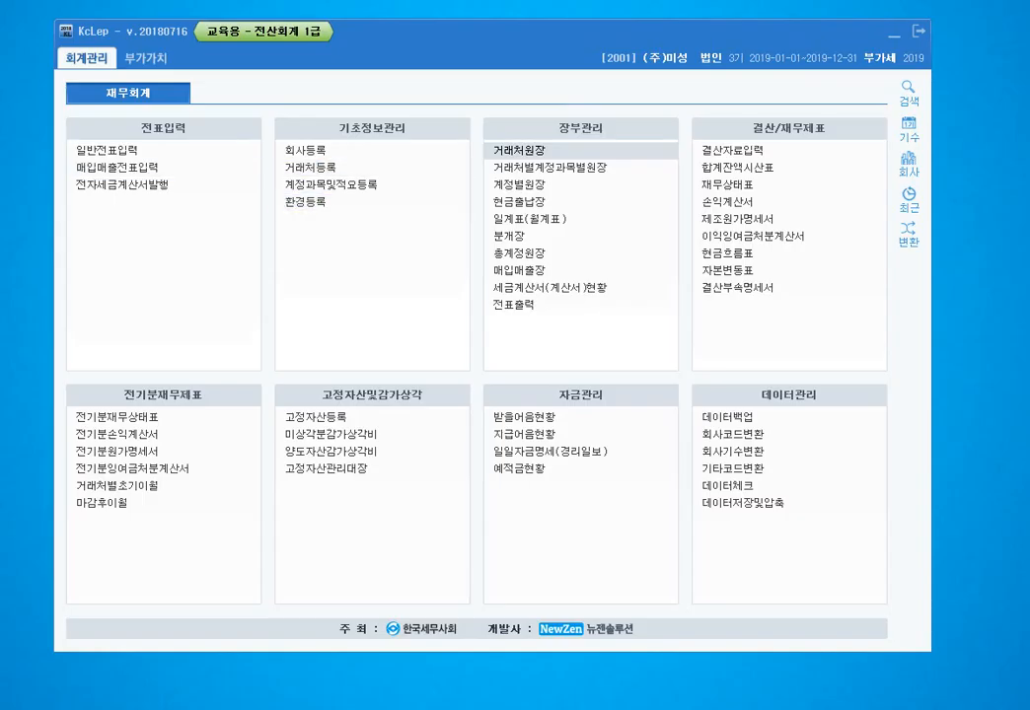
# - Reopen voucher entry and debit 0251 외상매입금 7,000,000 for 엠씨엔 on March 3
pyautogui.click(108, 151)
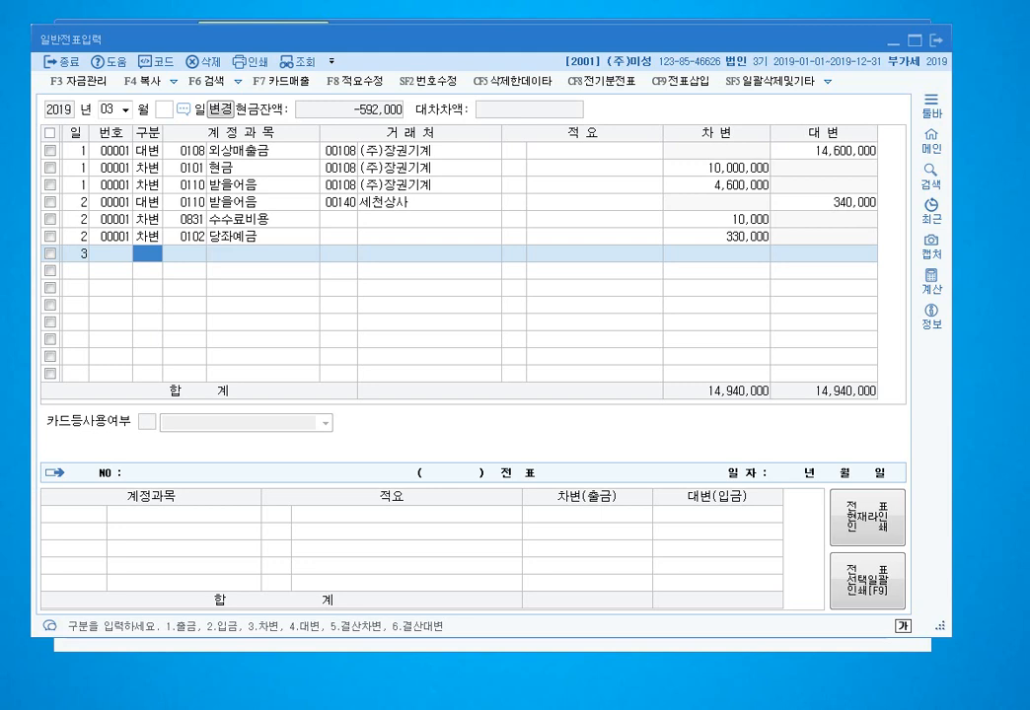
pyautogui.write('3')
pyautogui.press('Return')
pyautogui.write('251')
pyautogui.press('Return')
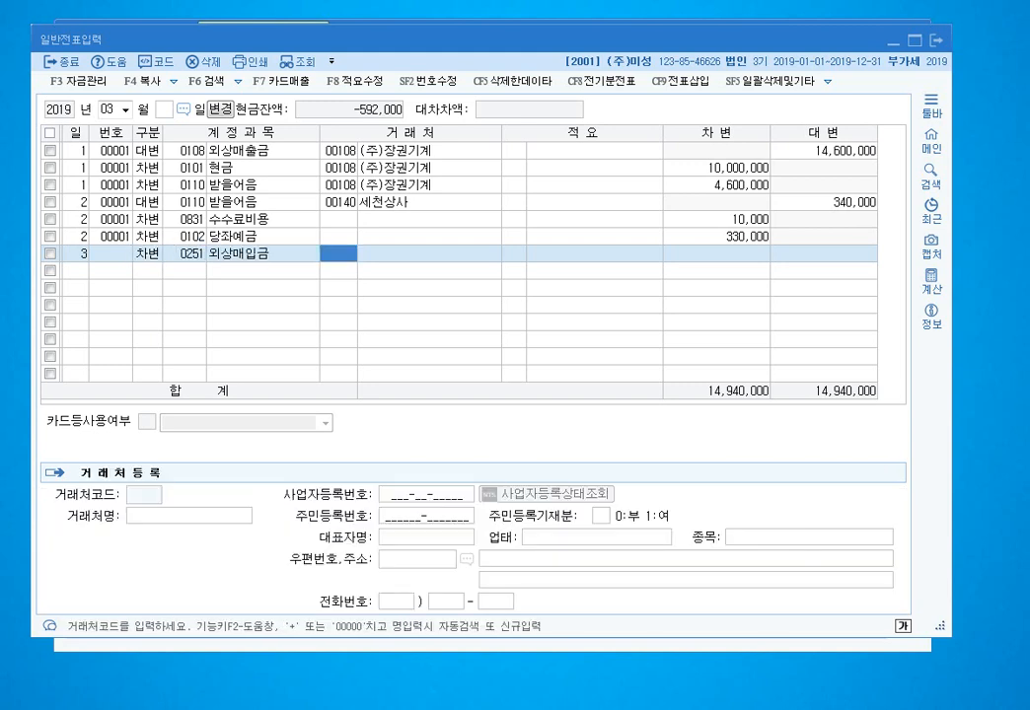
pyautogui.write('엠씨')
pyautogui.press('Return')
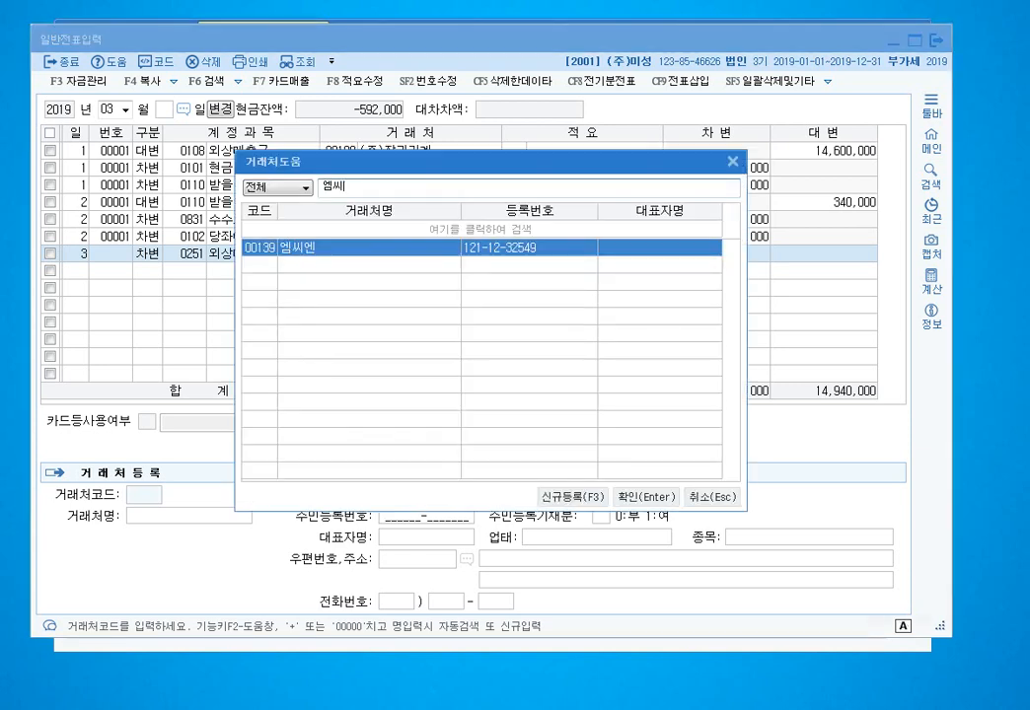
pyautogui.press('Return')
pyautogui.press('Return')
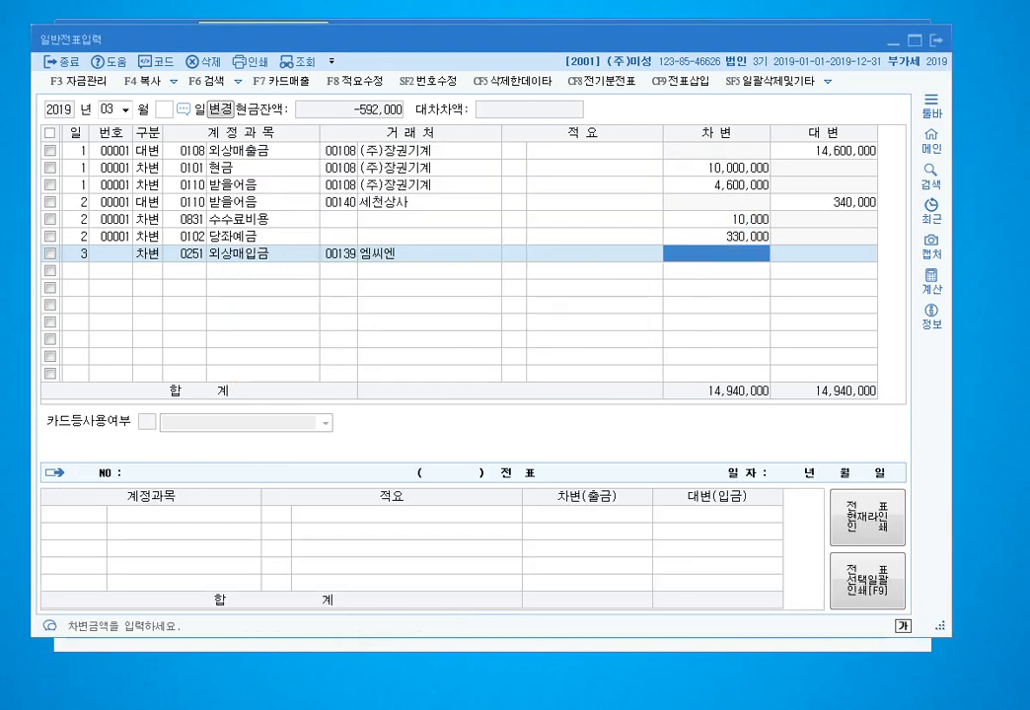
pyautogui.write('7000000')
pyautogui.press('Return')
pyautogui.press('Return')
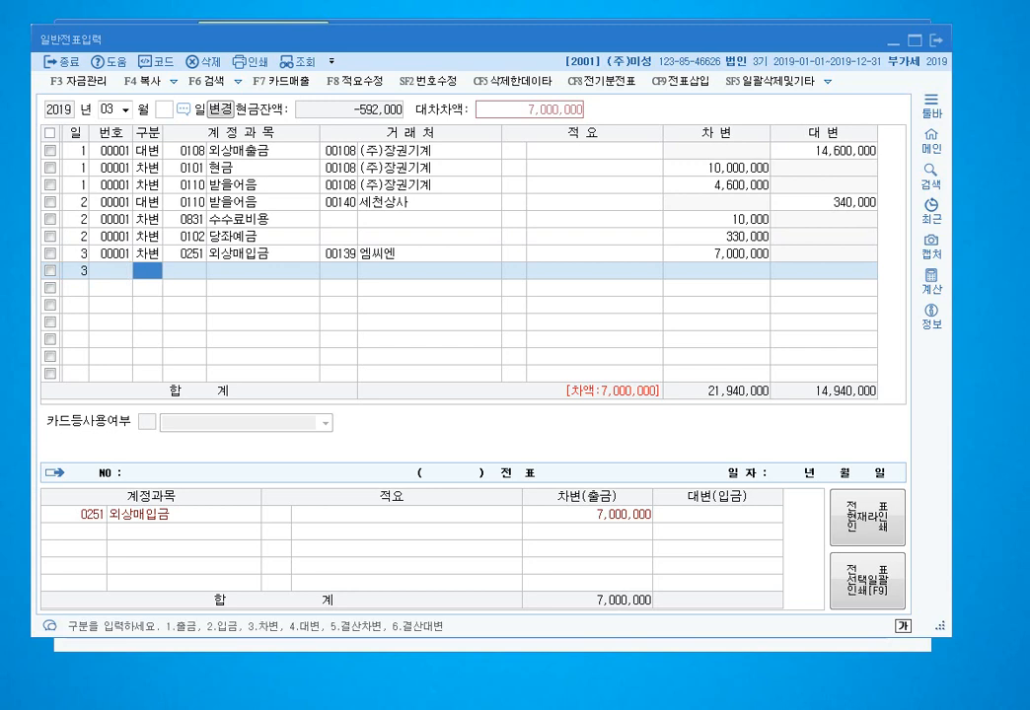
# - Credit 0110 받을어음 7,000,000 to vendor (주)대정
pyautogui.write('4')
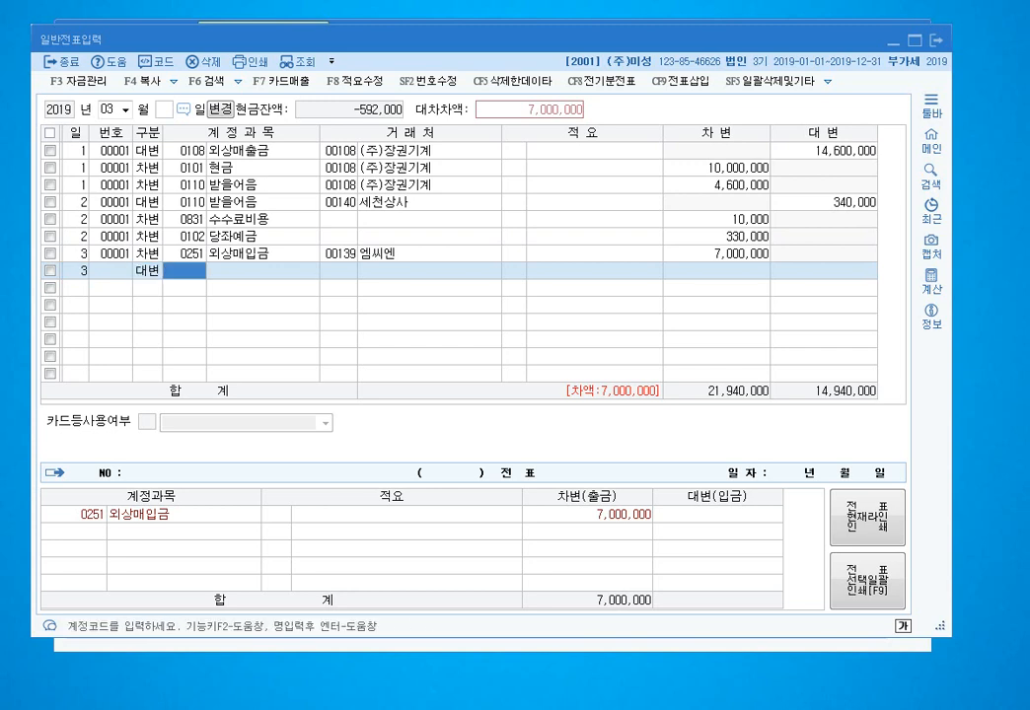
pyautogui.write('110')
pyautogui.press('Return')
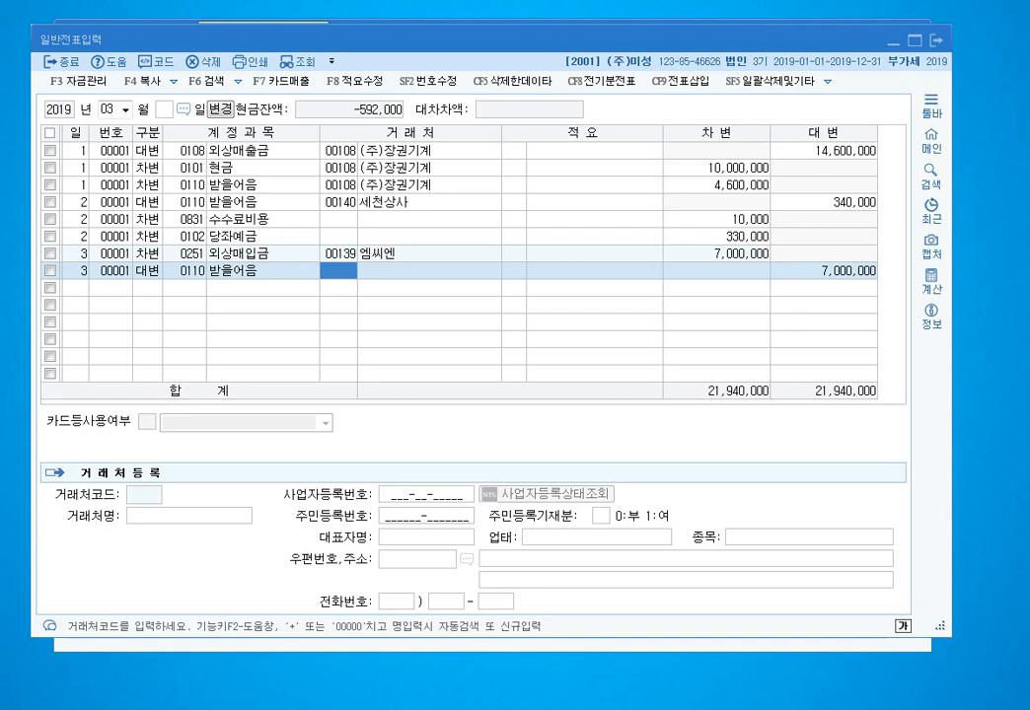
pyautogui.write('대정')
pyautogui.press('Return')
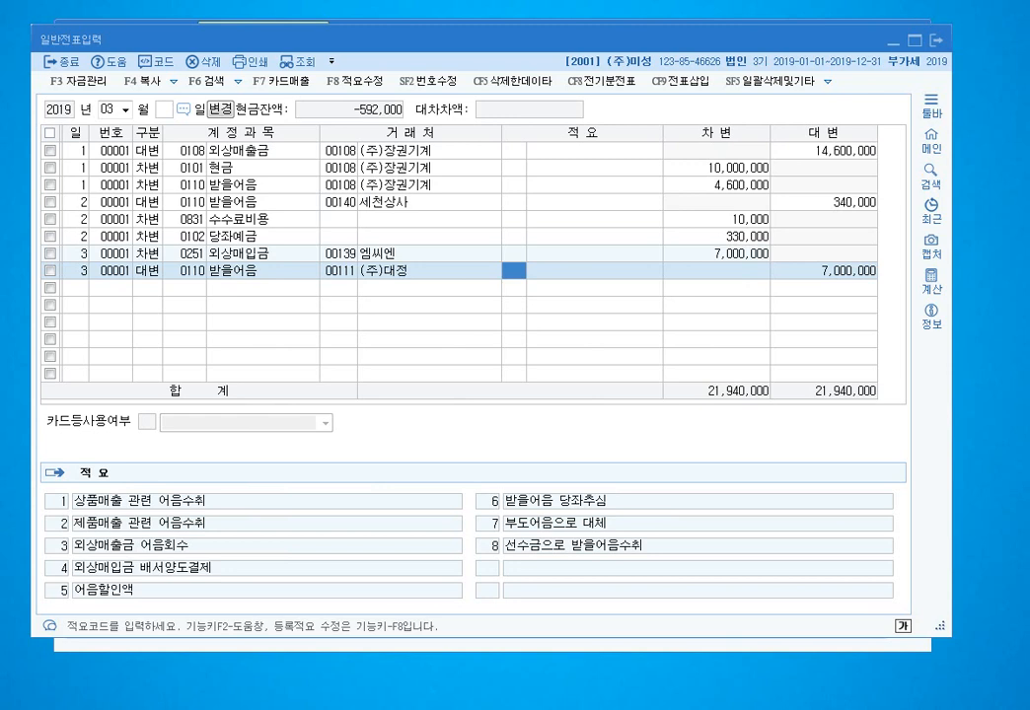
pyautogui.click(185, 254)
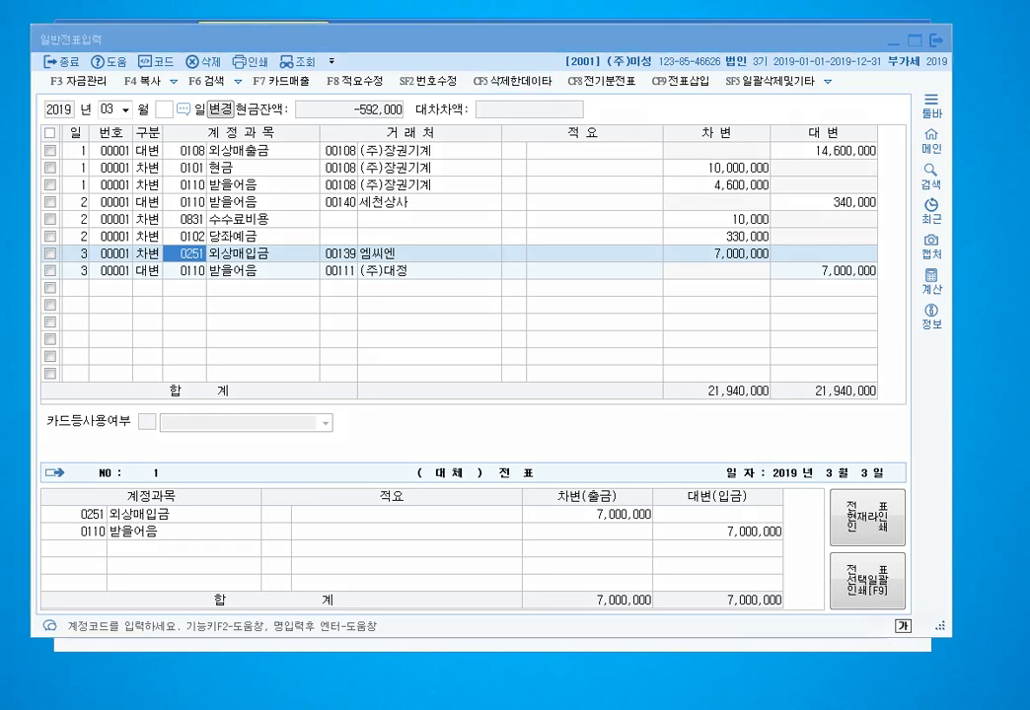
pyautogui.moveTo(771, 263)
pyautogui.mouseDown()
pyautogui.moveTo(702, 257)
pyautogui.moveTo(780, 252)
pyautogui.moveTo(774, 270)
pyautogui.mouseUp()
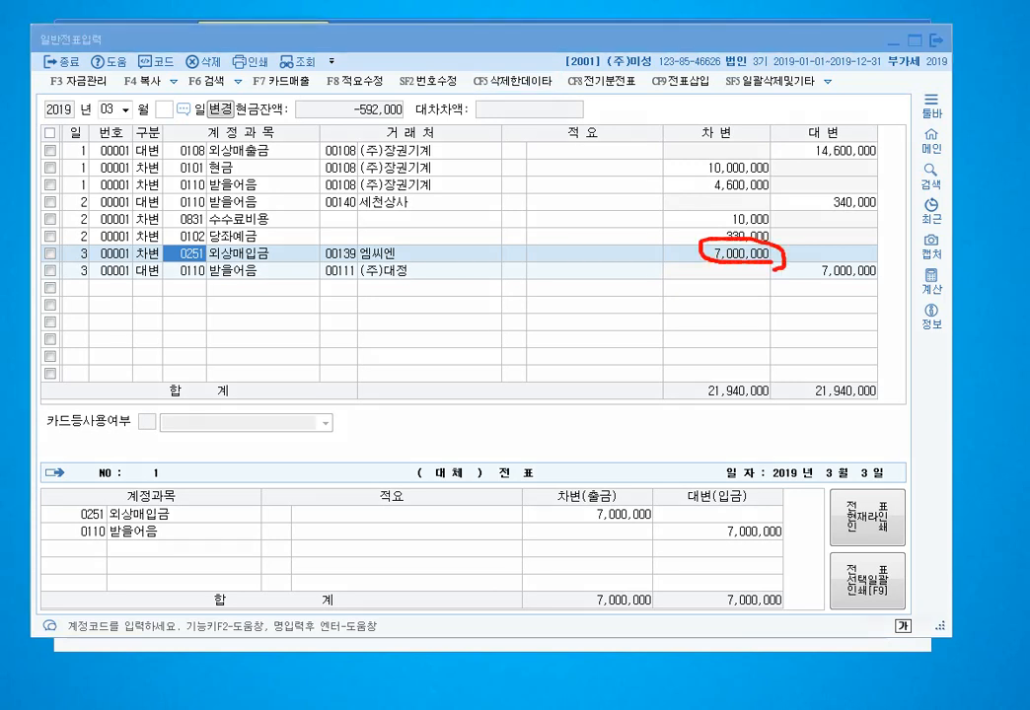
pyautogui.moveTo(357, 186); pyautogui.dragTo(252, 240)
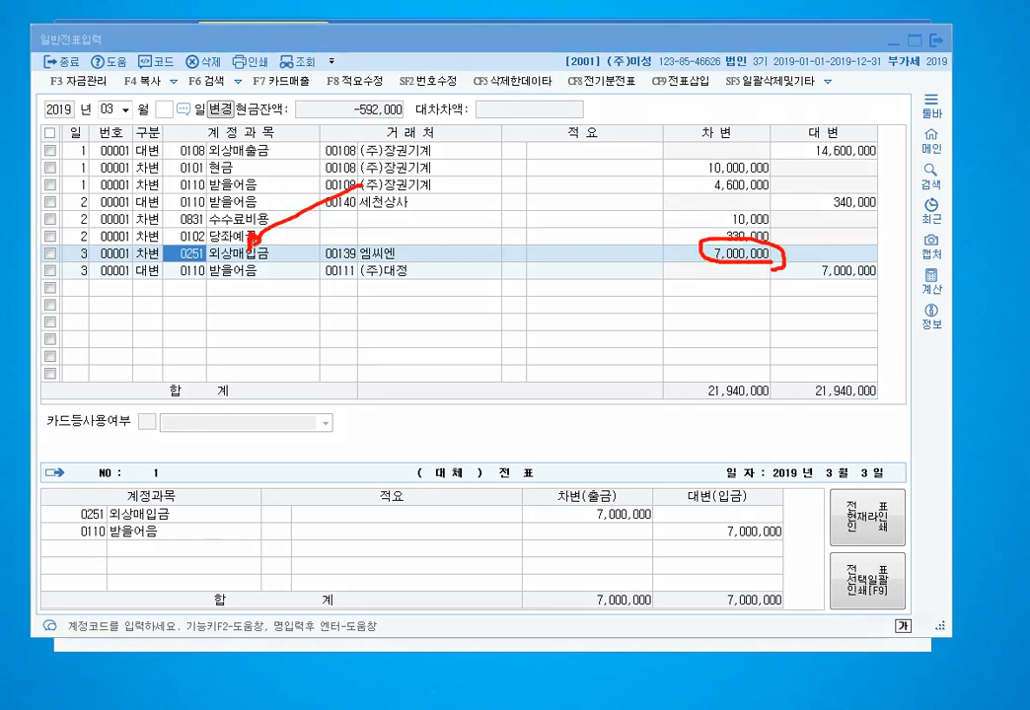
pyautogui.moveTo(244, 183); pyautogui.dragTo(353, 259)
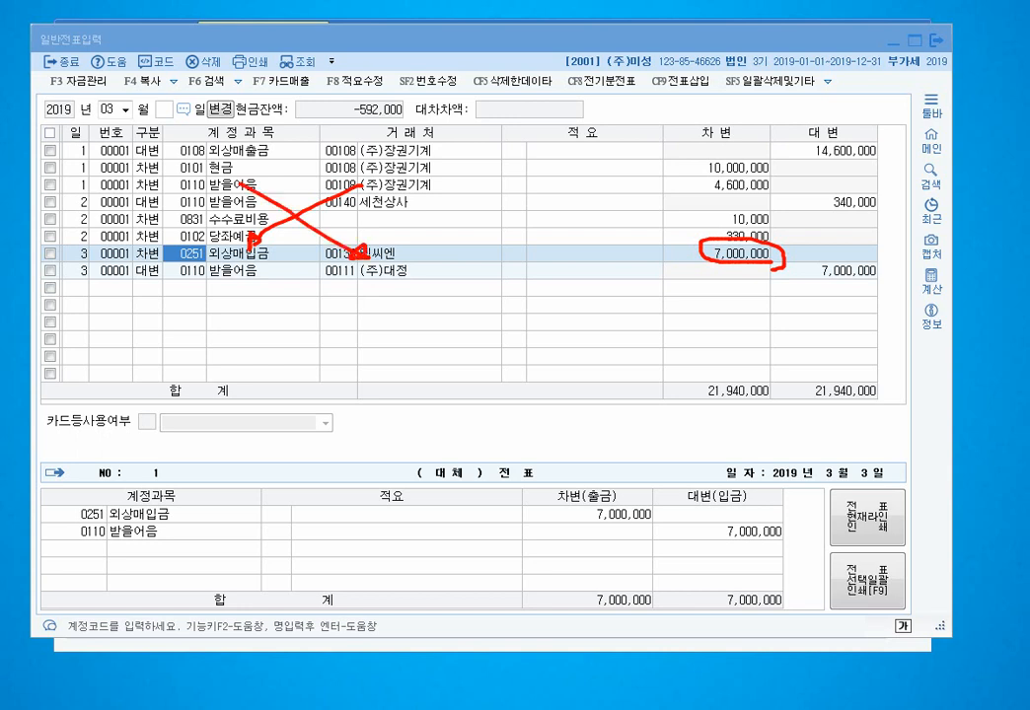
pyautogui.moveTo(850, 253)
pyautogui.mouseDown()
pyautogui.moveTo(863, 290)
pyautogui.moveTo(873, 283)
pyautogui.mouseUp()
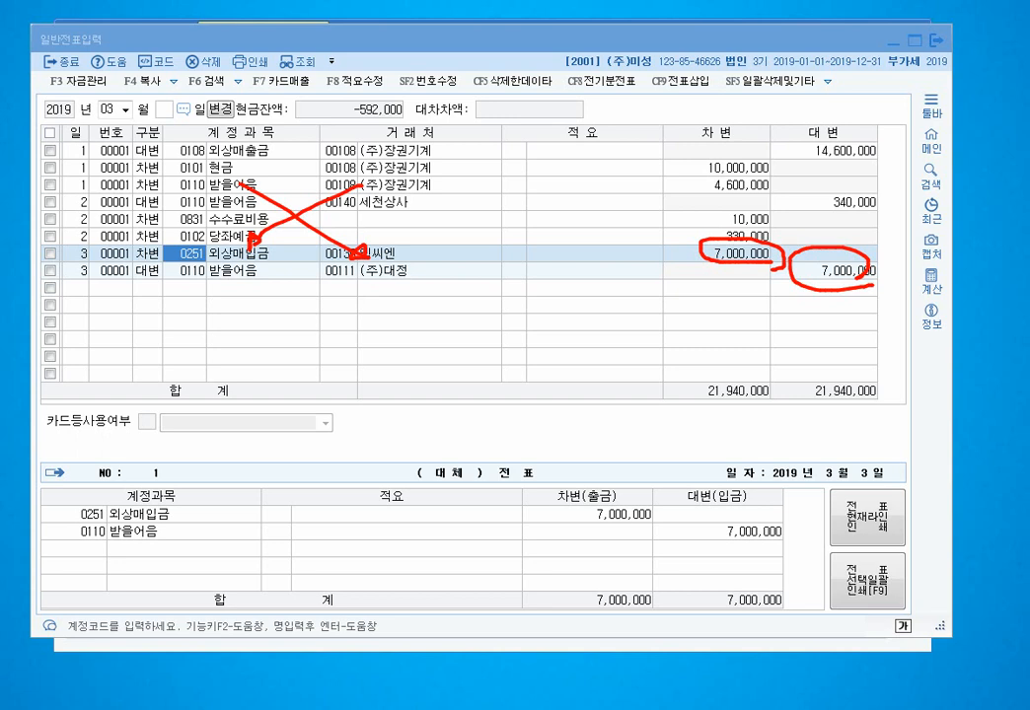
pyautogui.press('Escape')
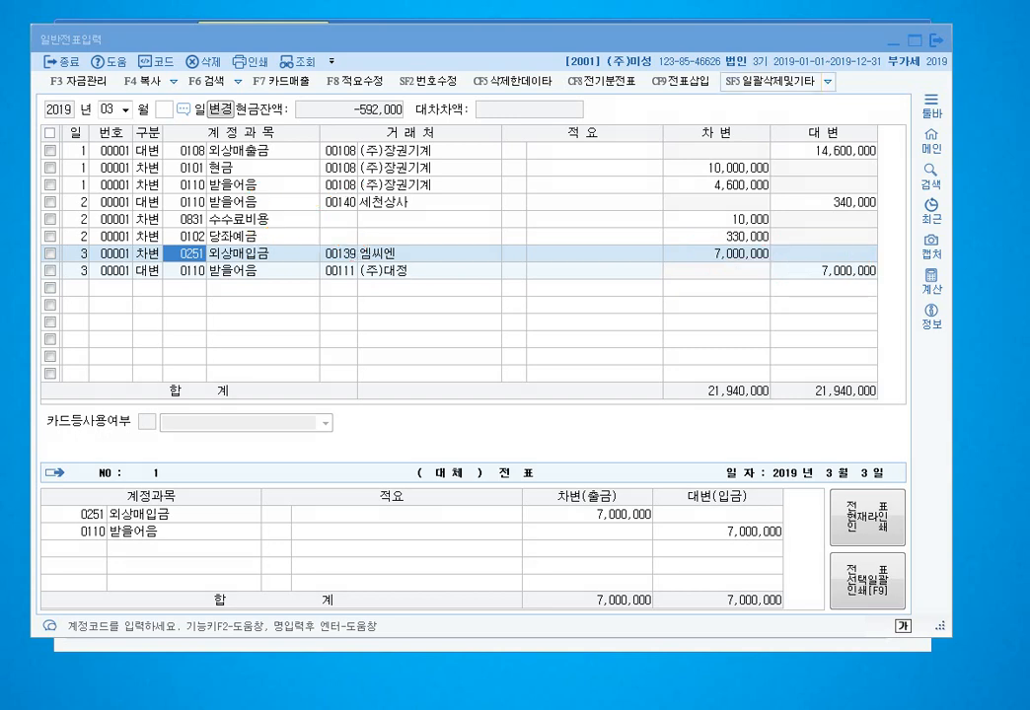
pyautogui.click(75, 288)
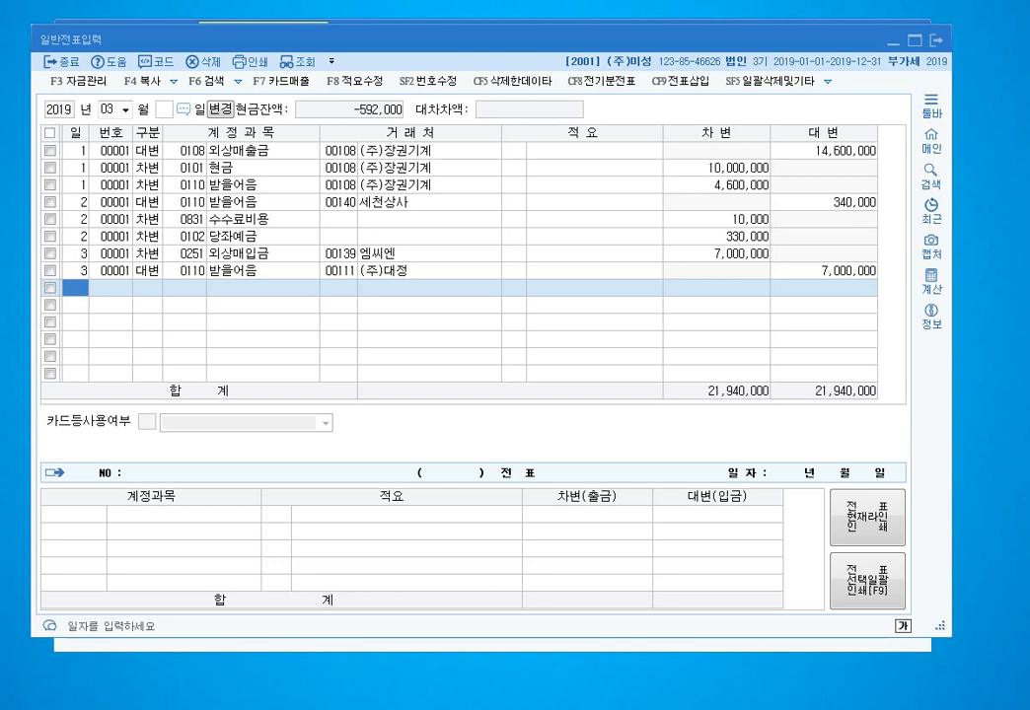
# - Enter the day-4 debit: 0253 미지급금 3,000,000 for vendor (주)빛나리조명
pyautogui.write('4')
pyautogui.press('Return')
pyautogui.write('3')
pyautogui.press('Return')
pyautogui.write('253')
pyautogui.press('Return')
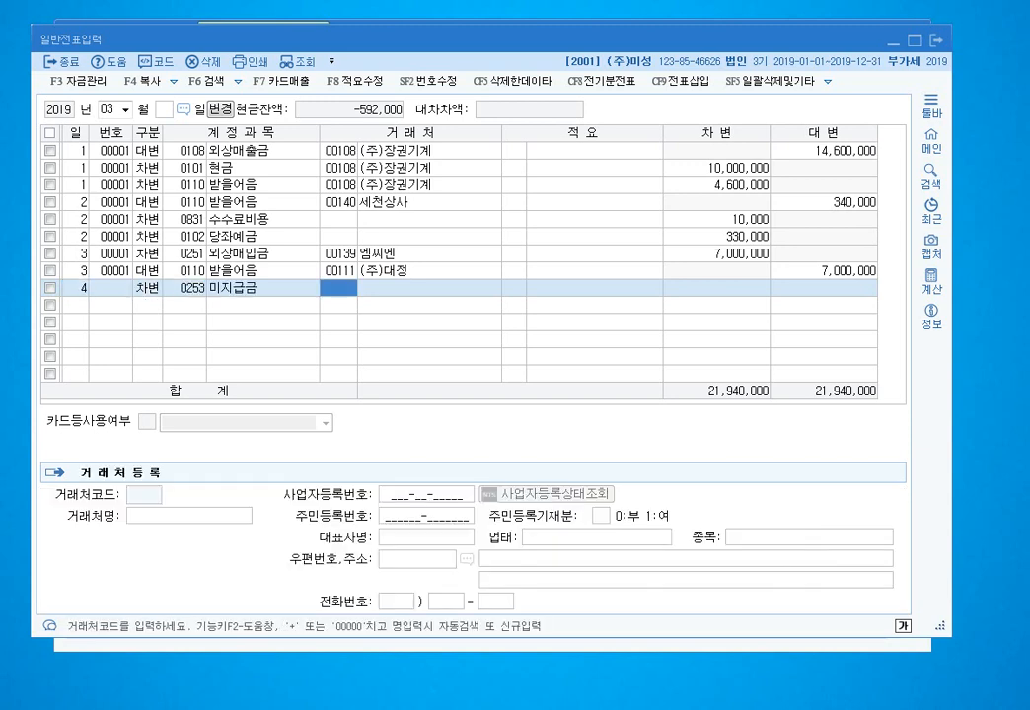
pyautogui.write('빛나')
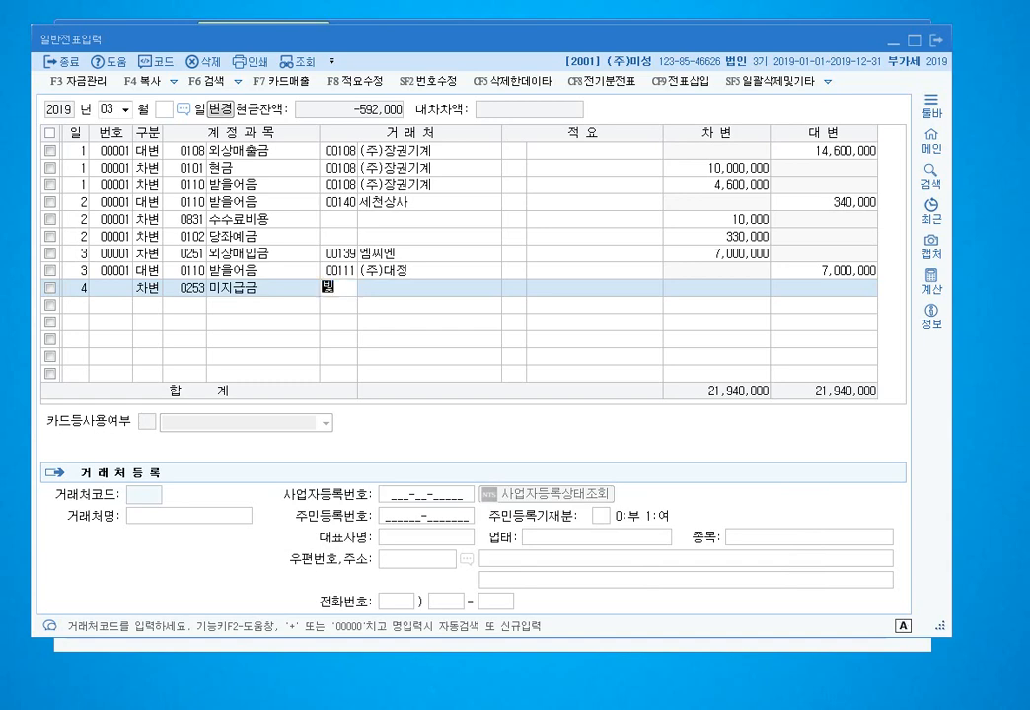
pyautogui.press('Return')
pyautogui.press('Return')
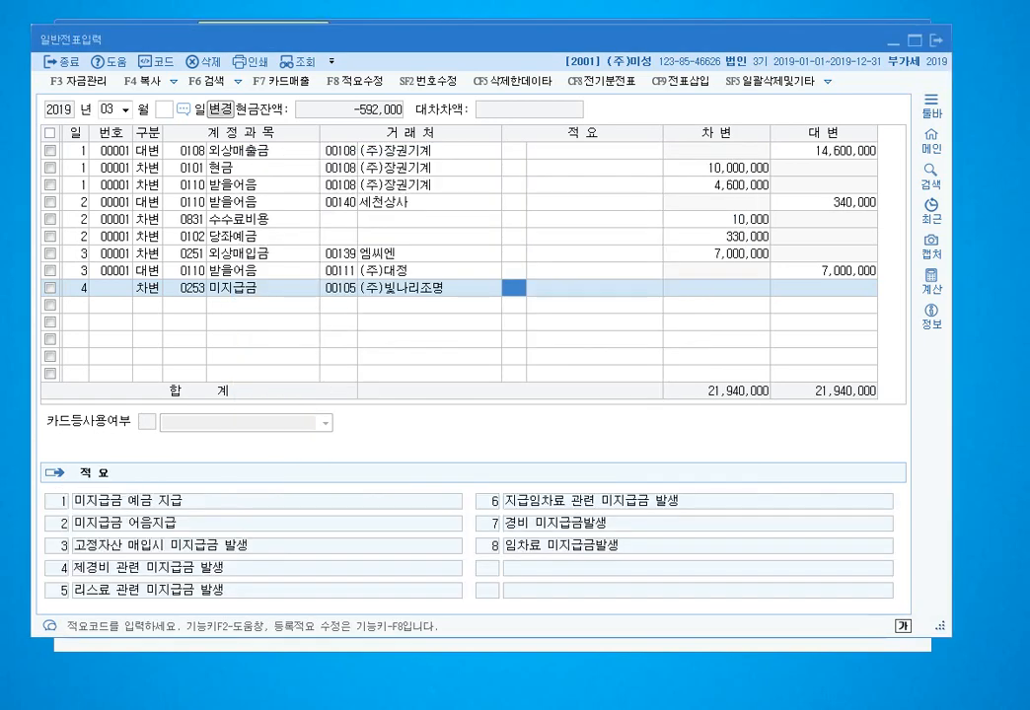
pyautogui.press('Return')
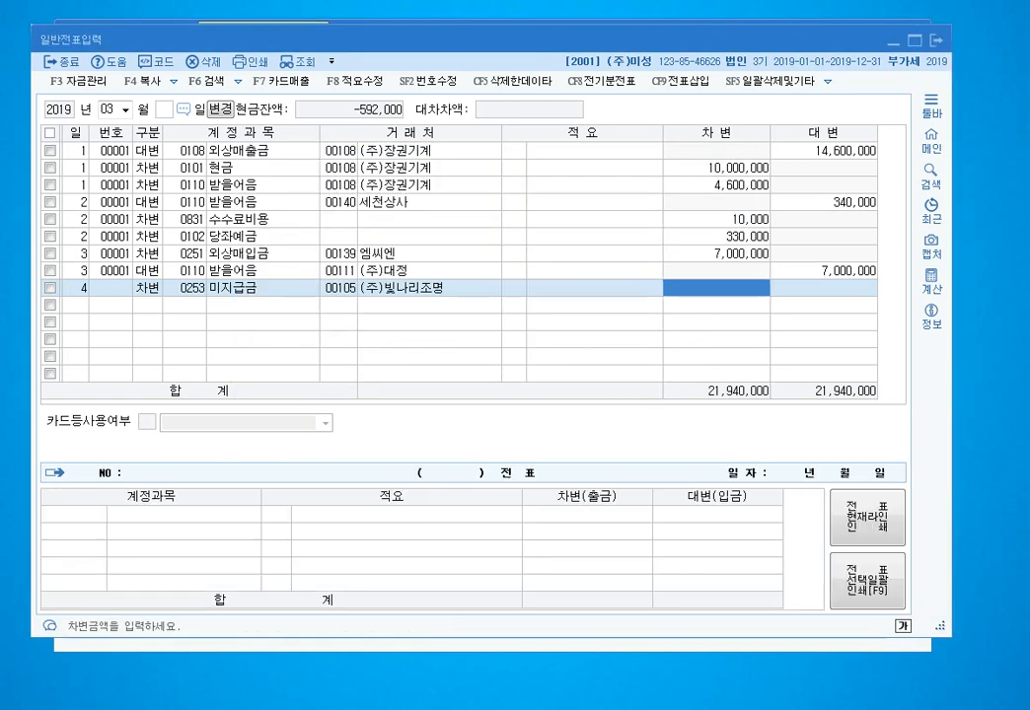
pyautogui.write('3000000')
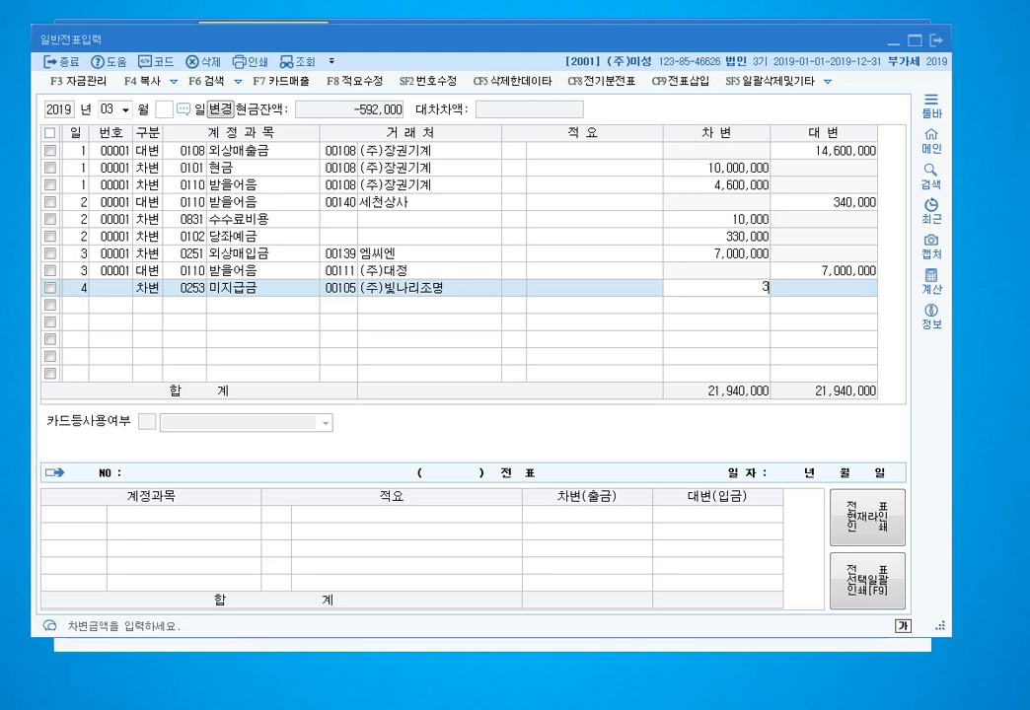
pyautogui.press('Return')
# - Add a credit line: 0110 받을어음 340,000 for vendor (주)대정
pyautogui.press('Return')
pyautogui.write('4110')
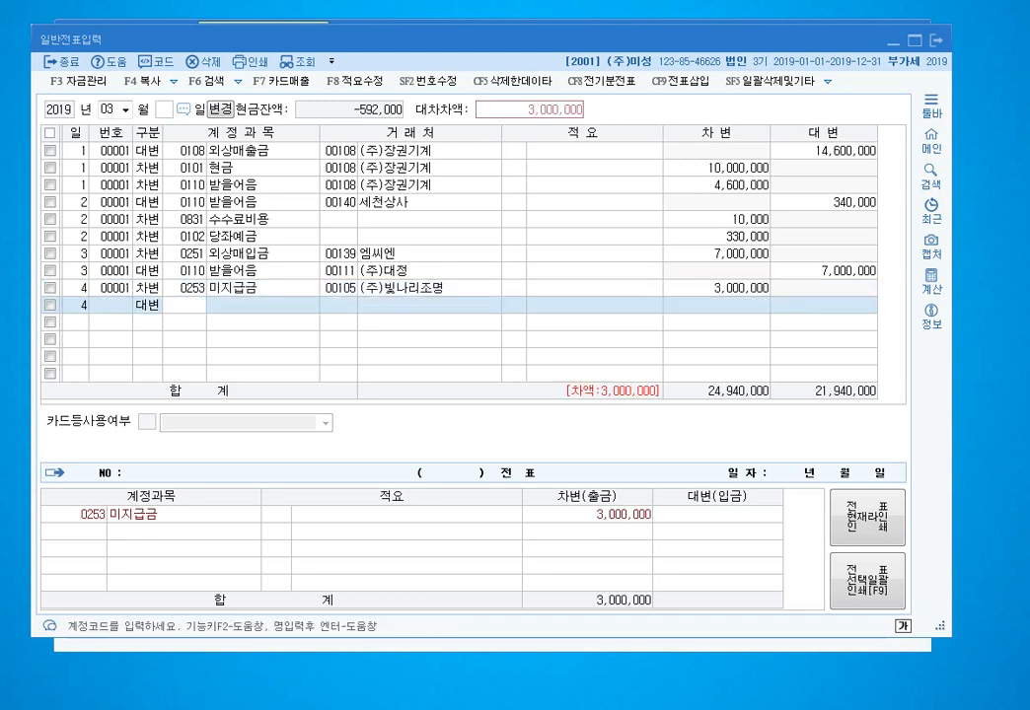
pyautogui.press('Return')
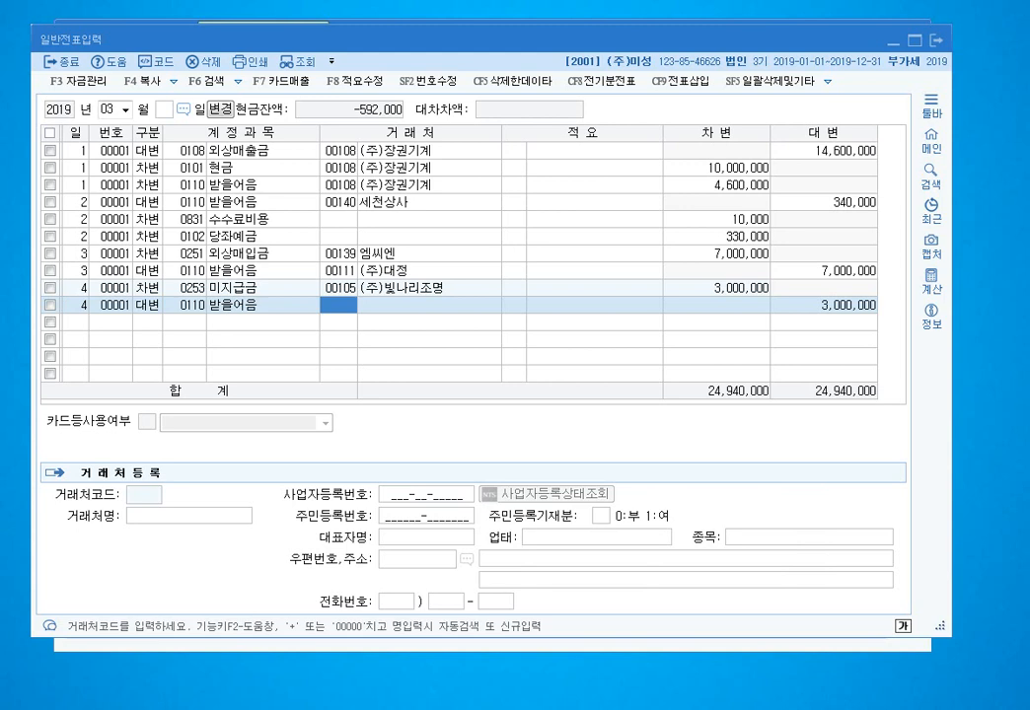
pyautogui.write('대정')
pyautogui.press('Return')
pyautogui.press('Return')
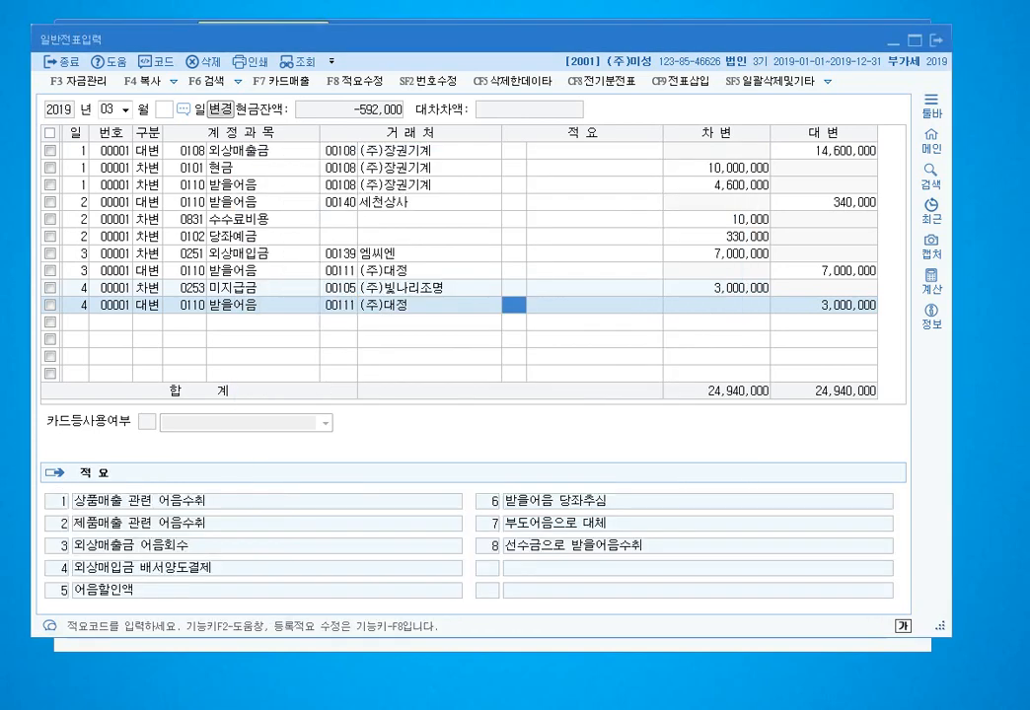
pyautogui.press('Return')
pyautogui.write('340000')
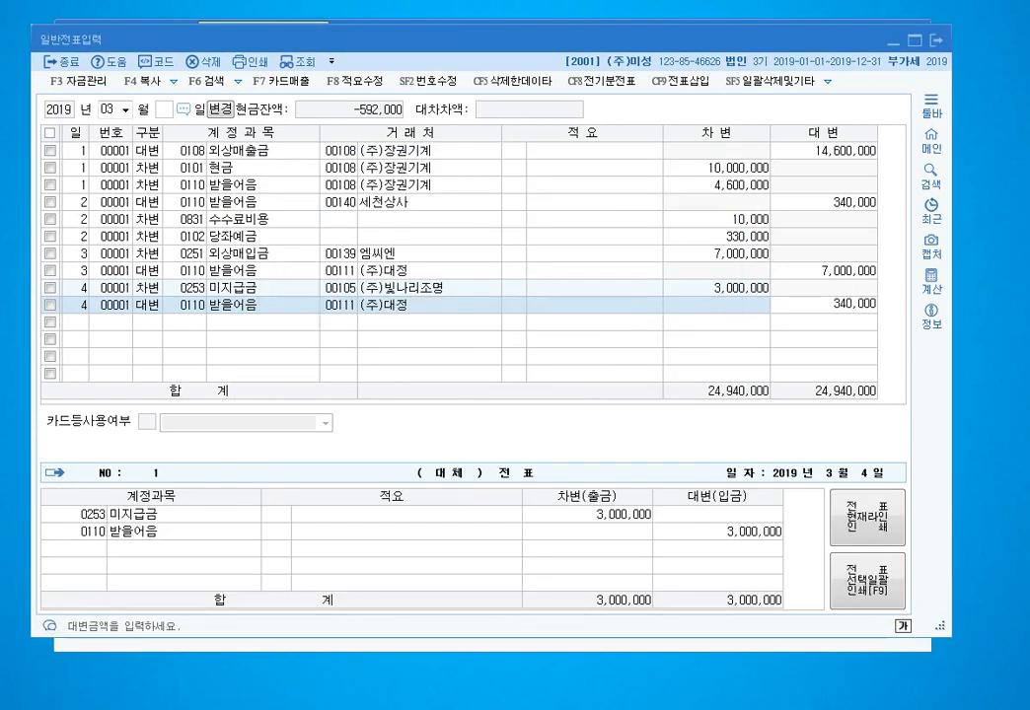
pyautogui.press('Return')
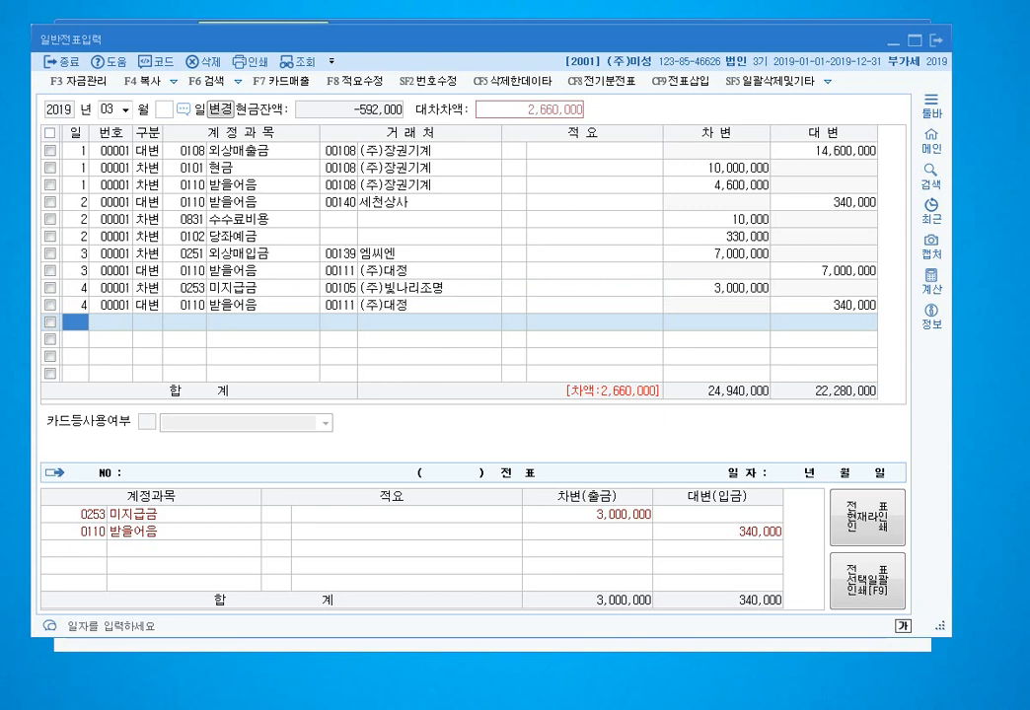
# - Credit 0102 당좌예금 with the remaining 2,660,000 to balance the day-4 voucher
pyautogui.write('4')
pyautogui.press('Return')
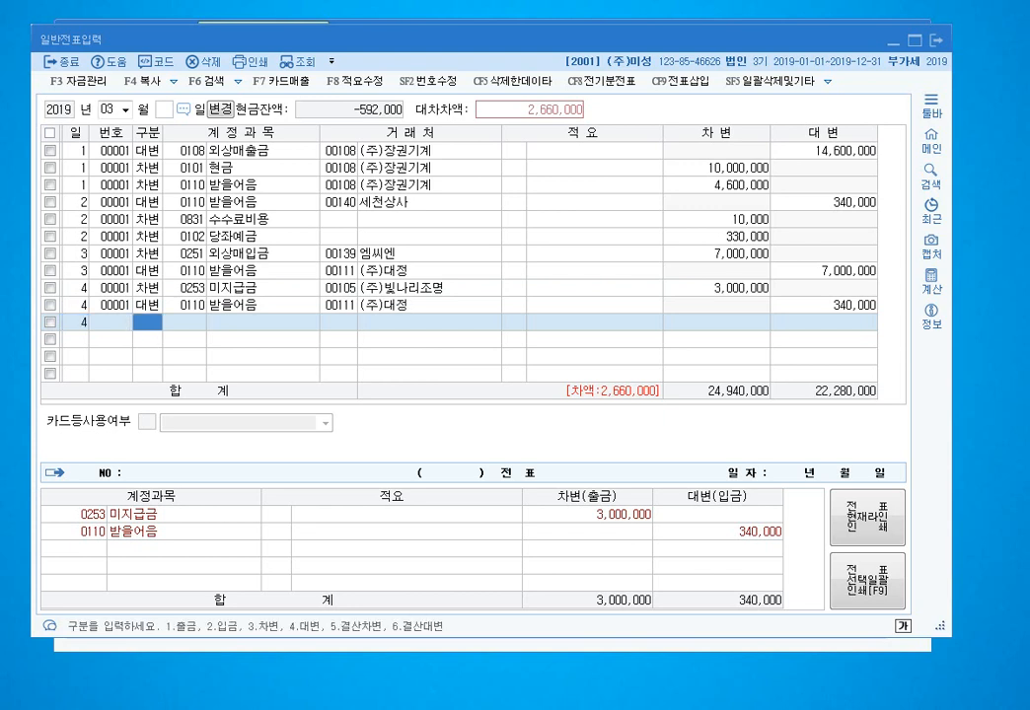
pyautogui.write('4102')
pyautogui.press('Return')
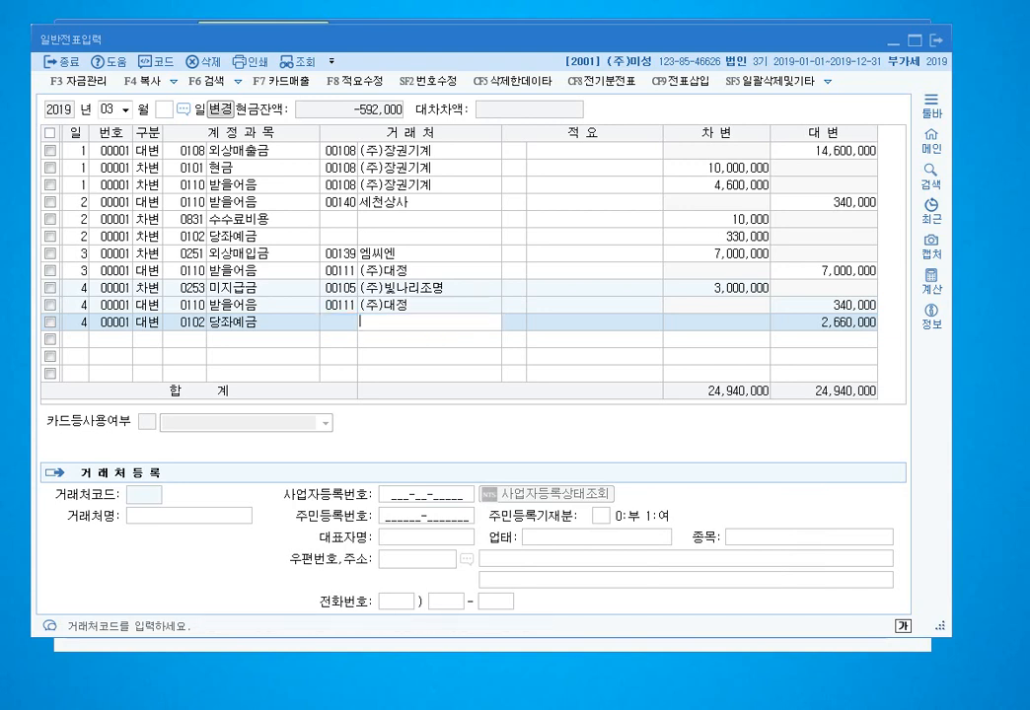
pyautogui.press('Return')
pyautogui.press('Return')
pyautogui.press('Return')
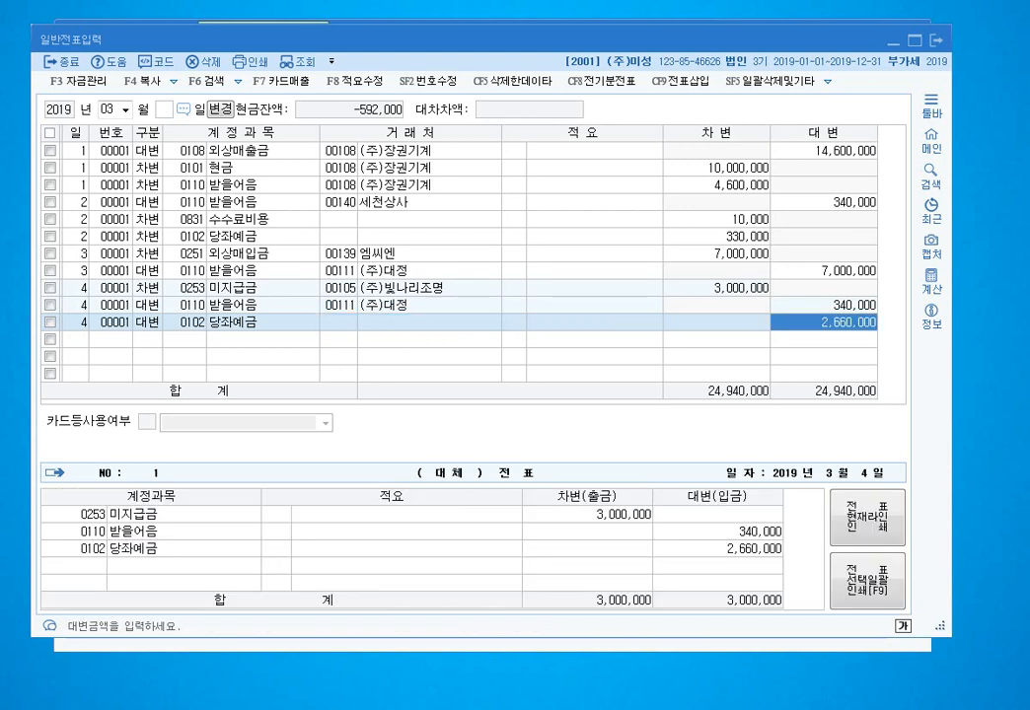
pyautogui.press('Return')
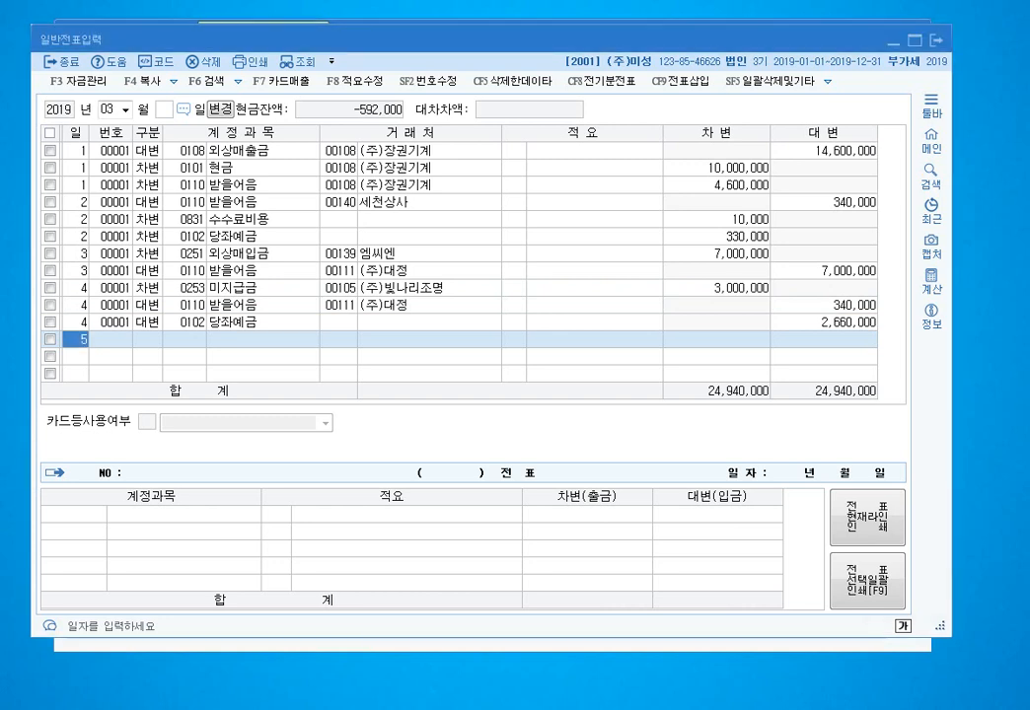
# - Enter a day-5 debit line: 0102 당좌예금 415,836
pyautogui.write('5')
pyautogui.press('Return')
pyautogui.write('3')
pyautogui.press('Return')
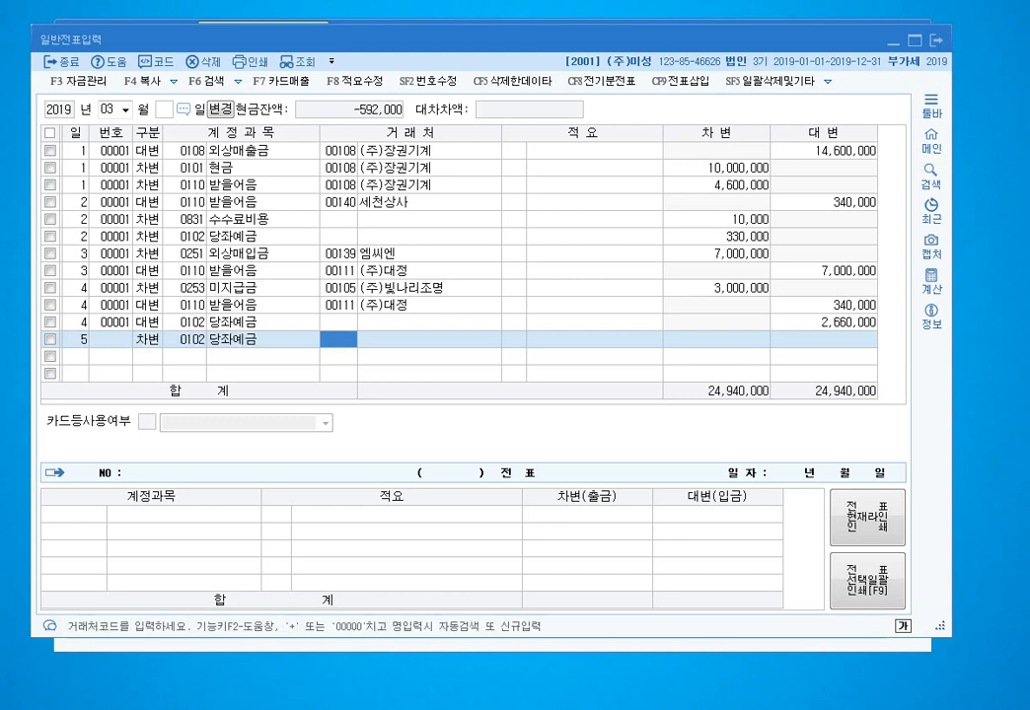
pyautogui.write('102')
pyautogui.press('Return')
pyautogui.press('Return')
pyautogui.write('415836')
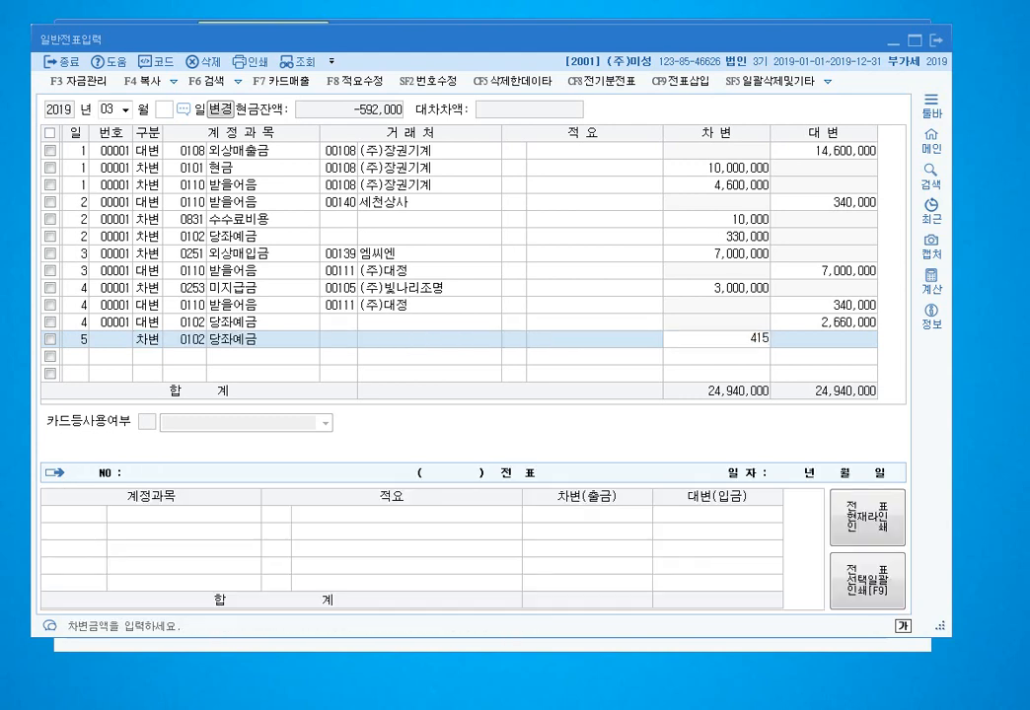
pyautogui.press('Return')
# - Add a day-5 debit of 100,000 to 0105 정기예금, correcting the account from 0103
pyautogui.write('5')
pyautogui.press('Return')
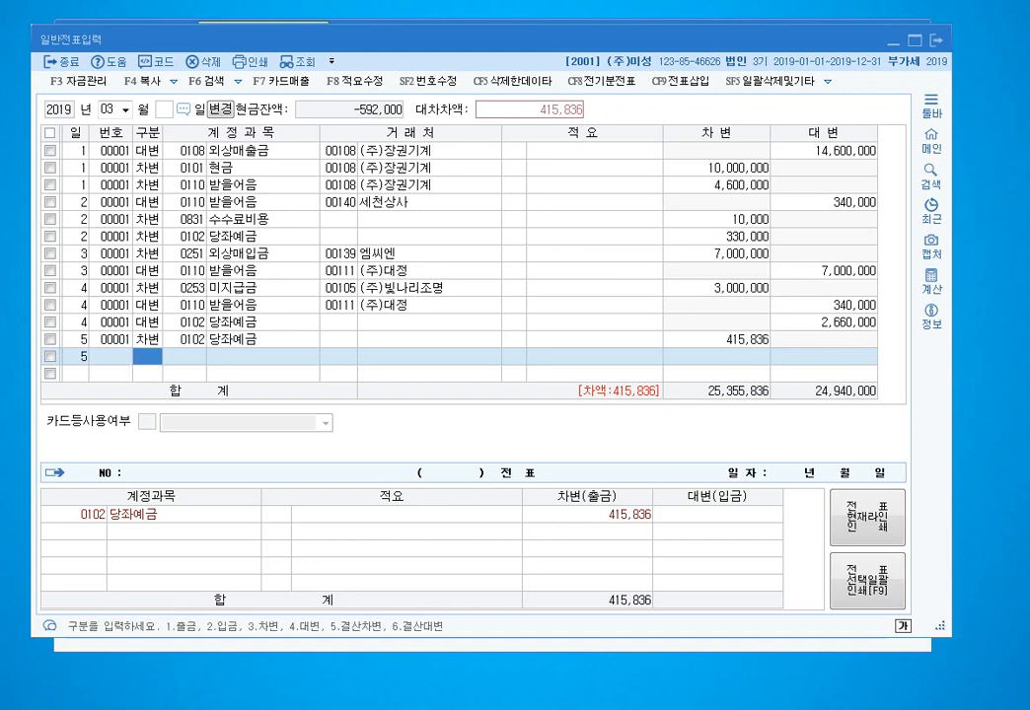
pyautogui.write('3')
pyautogui.press('Return')
pyautogui.write('103')
pyautogui.press('Return')
pyautogui.press('Left')
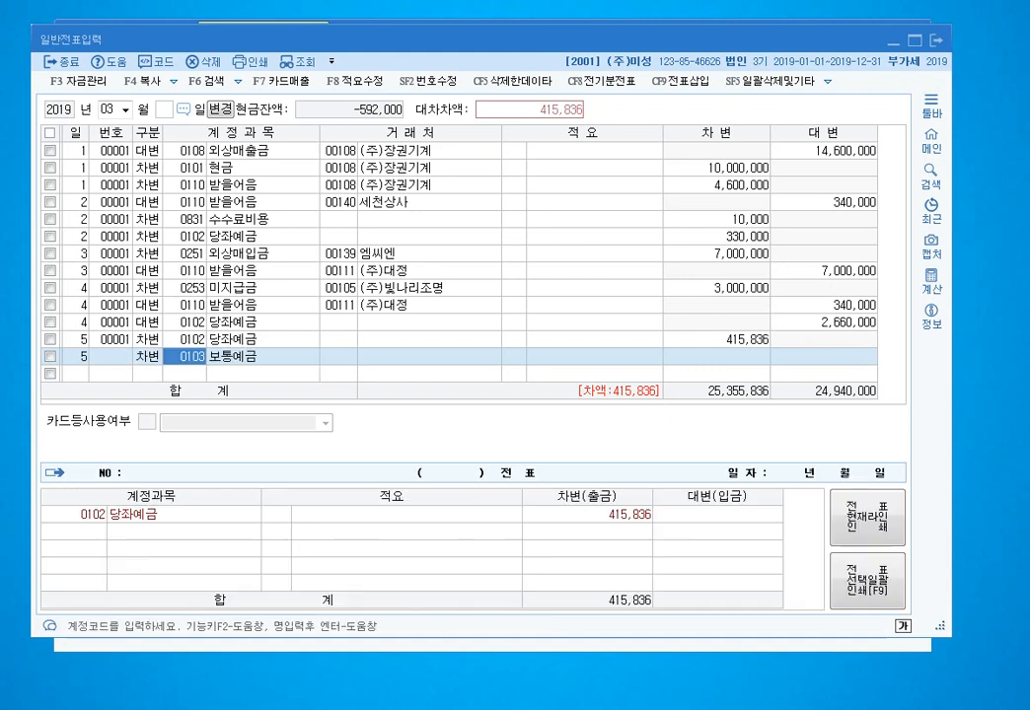
pyautogui.write('105')
pyautogui.press('Return')
pyautogui.press('Return')
pyautogui.press('Return')
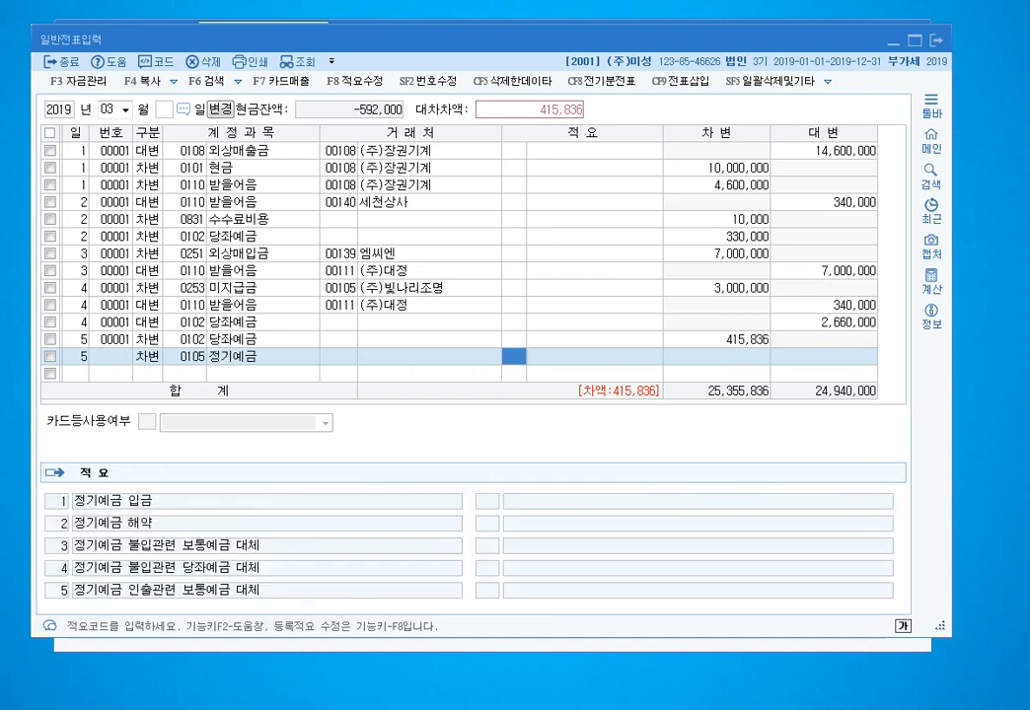
pyautogui.write('1000000')
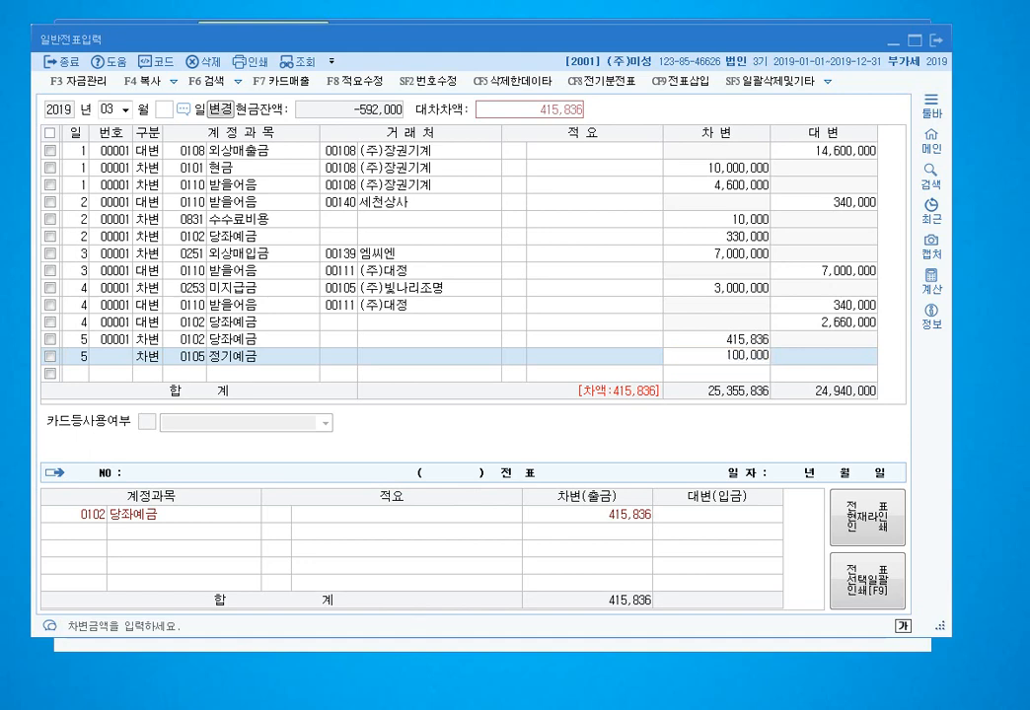
pyautogui.press('Return')
# - Add a day-5 debit of 4,164 to 0956 매출채권처분손실
pyautogui.press('Return')
pyautogui.write('3')
pyautogui.press('Return')
pyautogui.write('매출')
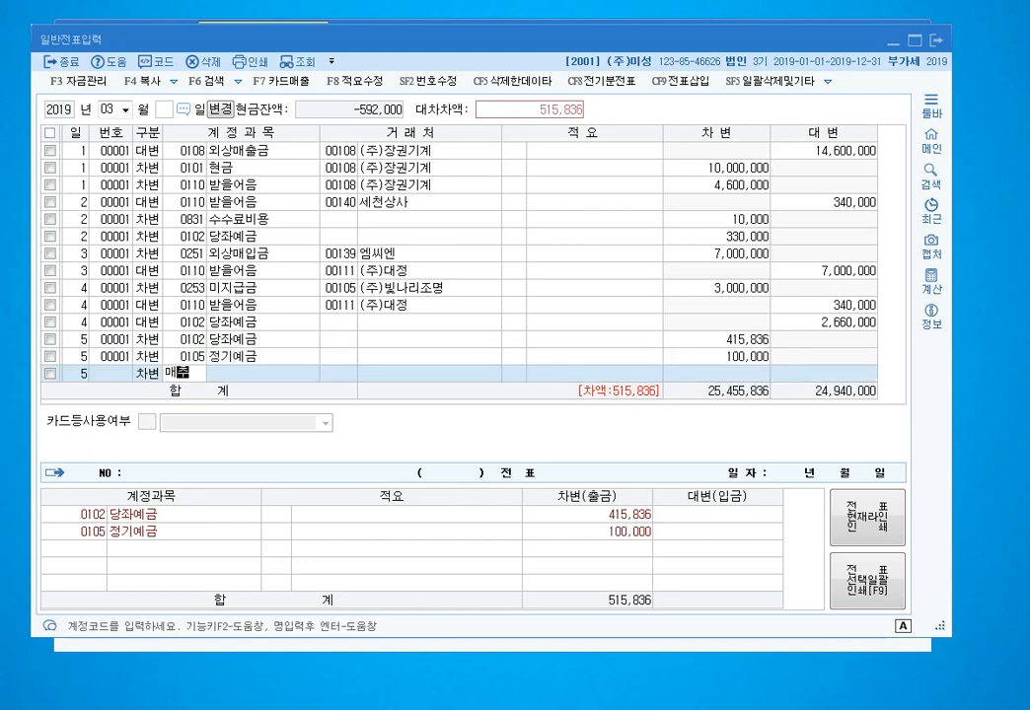
pyautogui.press('Return')
pyautogui.write('채권')
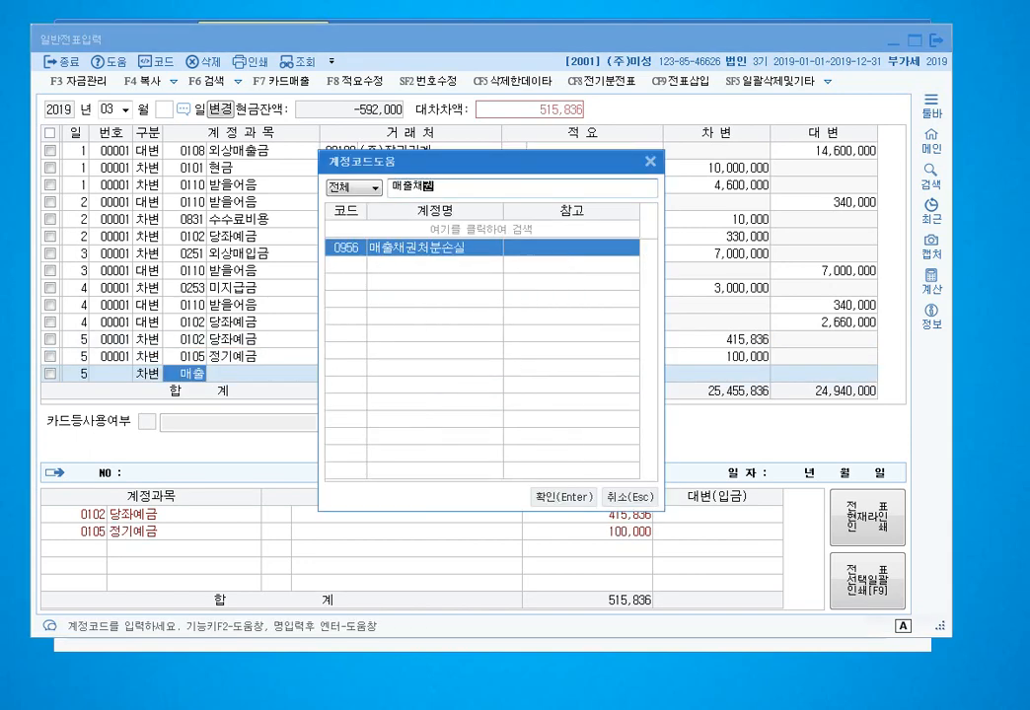
pyautogui.press('Return')
pyautogui.press('Return')
pyautogui.press('Return')
pyautogui.write('4164')
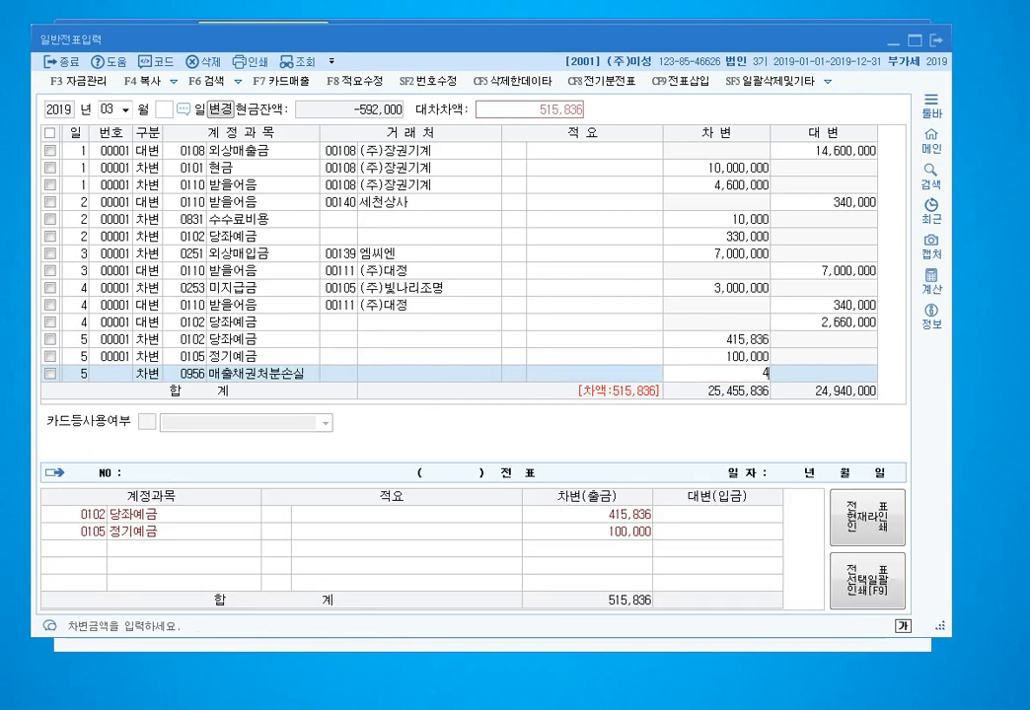
pyautogui.press('Return')
# - Credit 0110 받을어음 520,000 for (주)대정 and move to a blank line
pyautogui.press('Return')
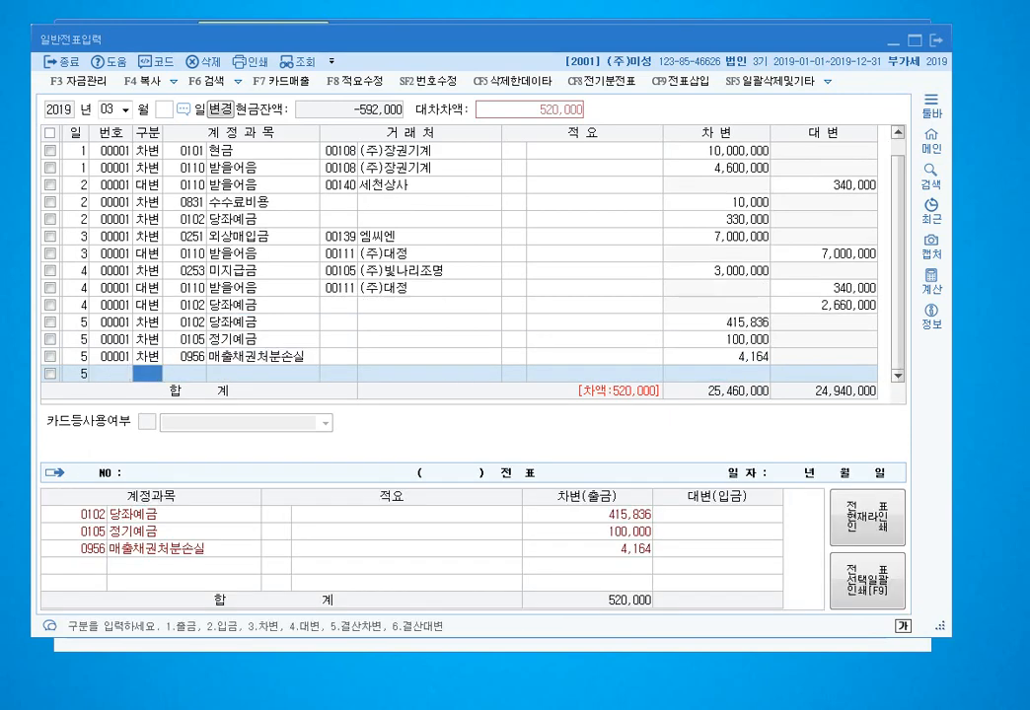
pyautogui.write('4')
pyautogui.press('Return')
pyautogui.write('110')
pyautogui.press('Return')
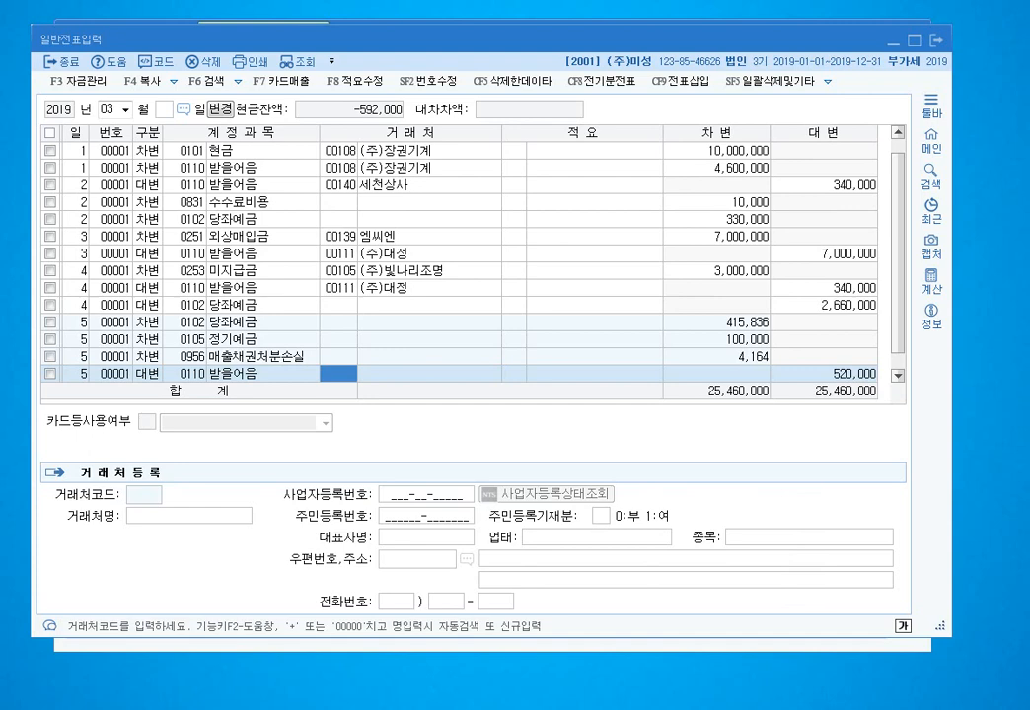
pyautogui.write('대정')
pyautogui.press('Return')
pyautogui.press('Return')
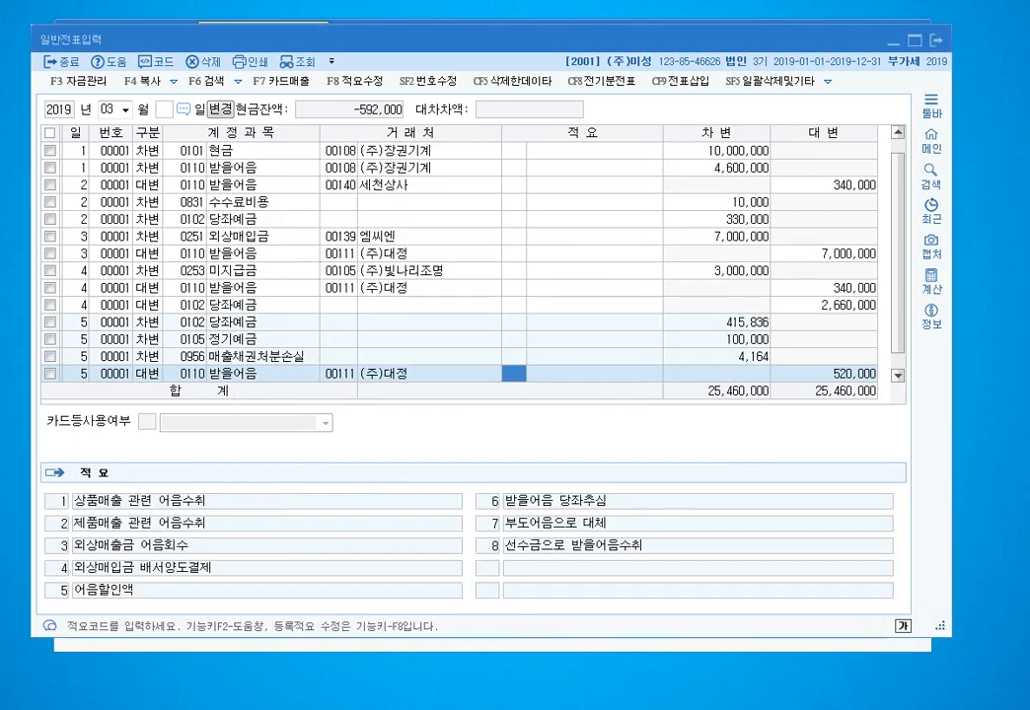
pyautogui.scroll(-1, 458, 262)
pyautogui.press('Return')
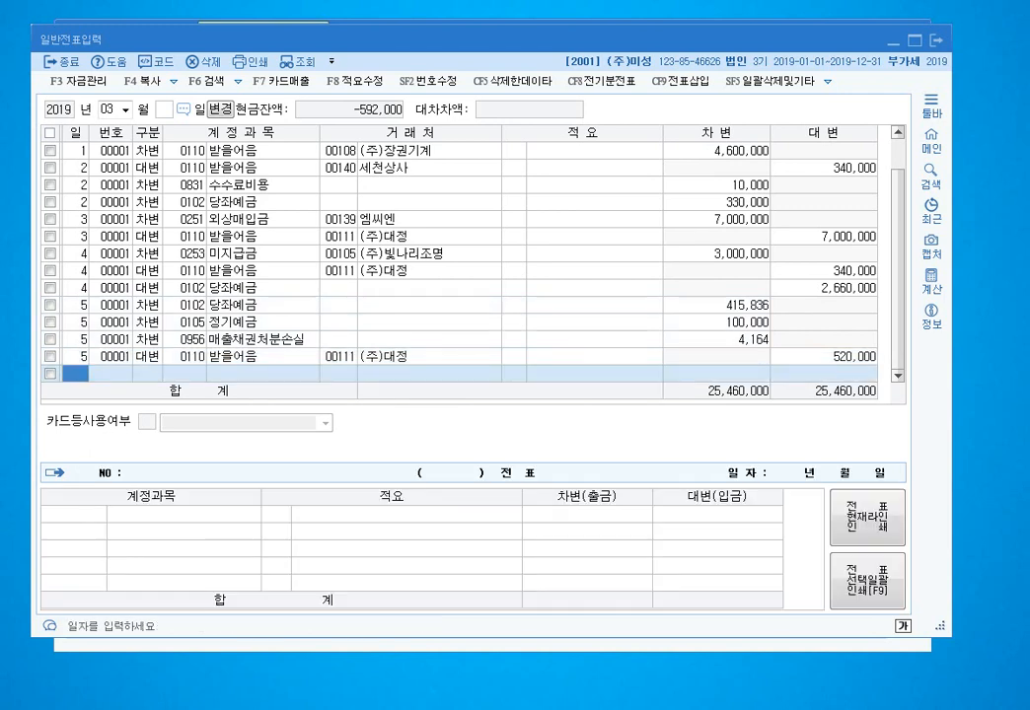
# - Set client code 111 (주)대정 on the day-5 당좌예금 line
pyautogui.click(339, 357)
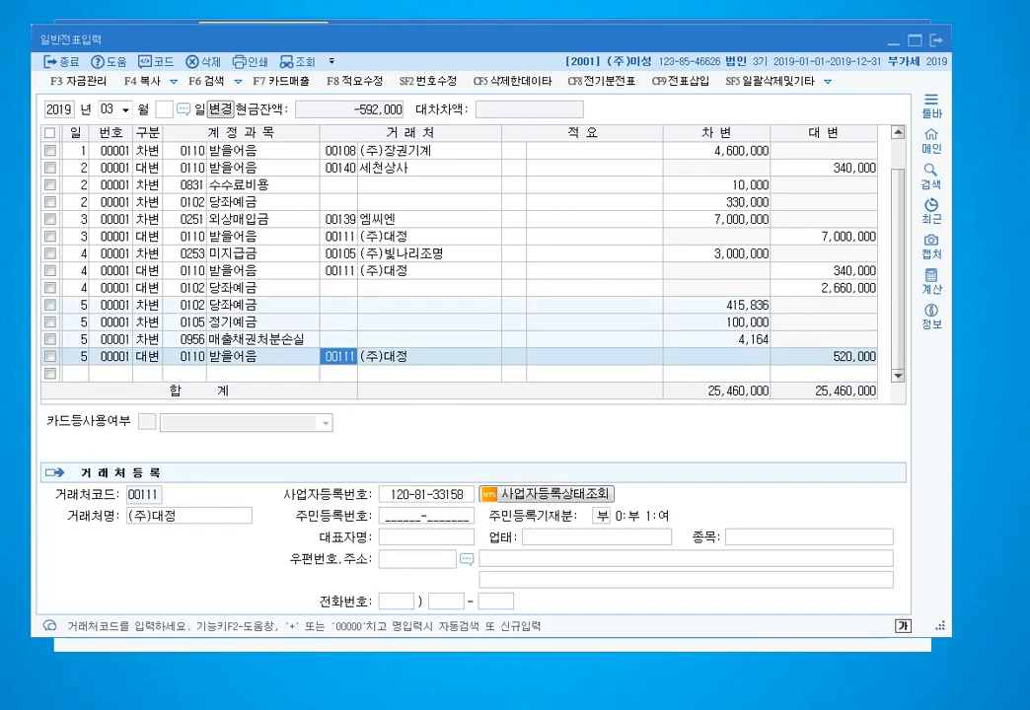
pyautogui.click(338, 306)
pyautogui.click(338, 323)
pyautogui.click(338, 339)
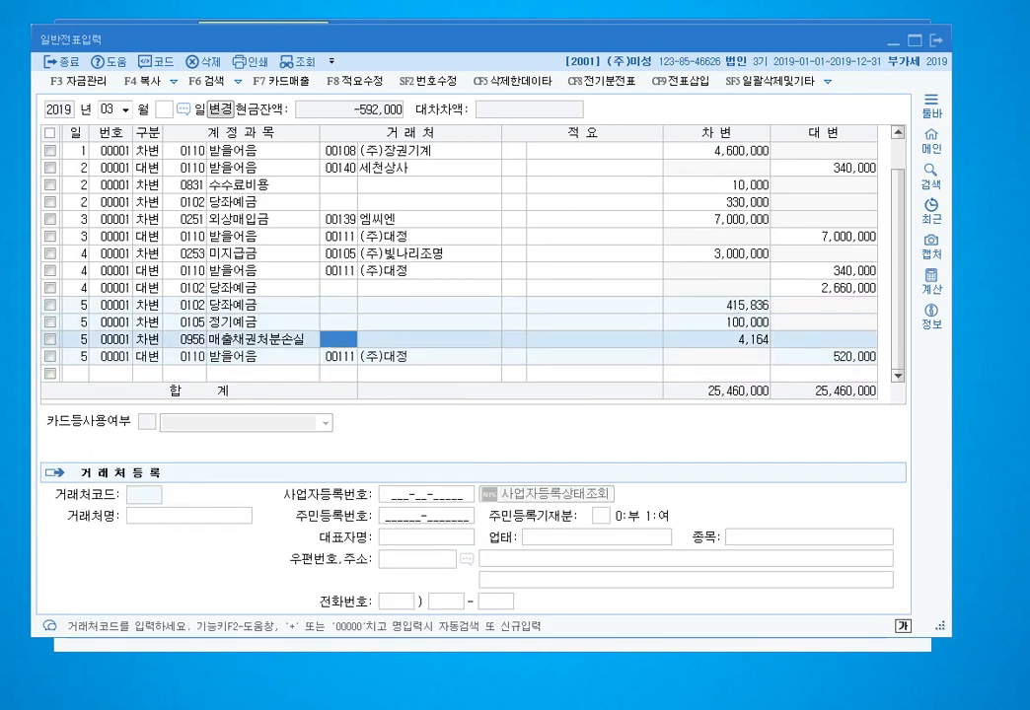
pyautogui.click(339, 306)
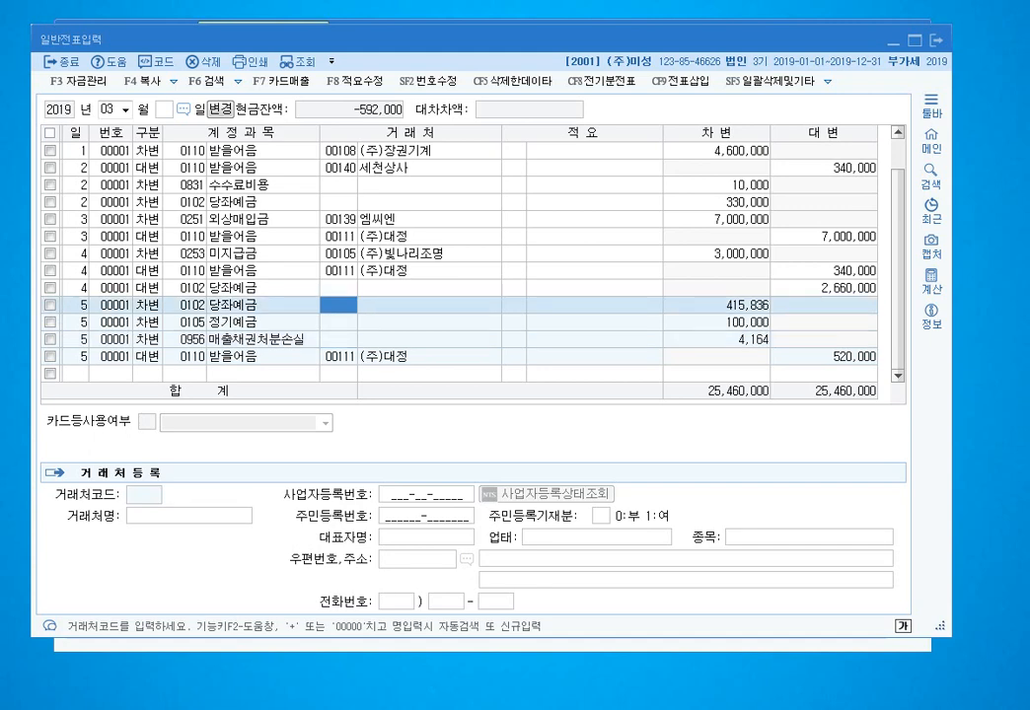
pyautogui.write('111')
pyautogui.press('Return')
# - Fill (주)대정 as client on the 정기예금 and 매출채권처분손실 lines
pyautogui.press('Left')
pyautogui.press('Down')
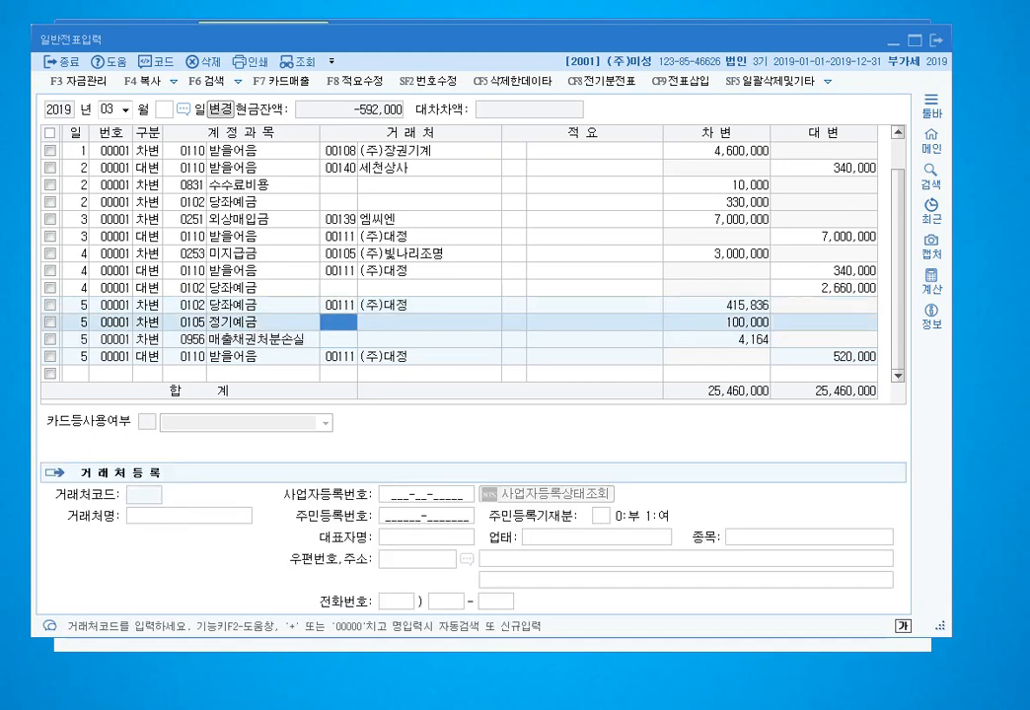
pyautogui.press('Down')
pyautogui.press('Return')
pyautogui.press('F8')
pyautogui.press('Escape')
pyautogui.press('Left')
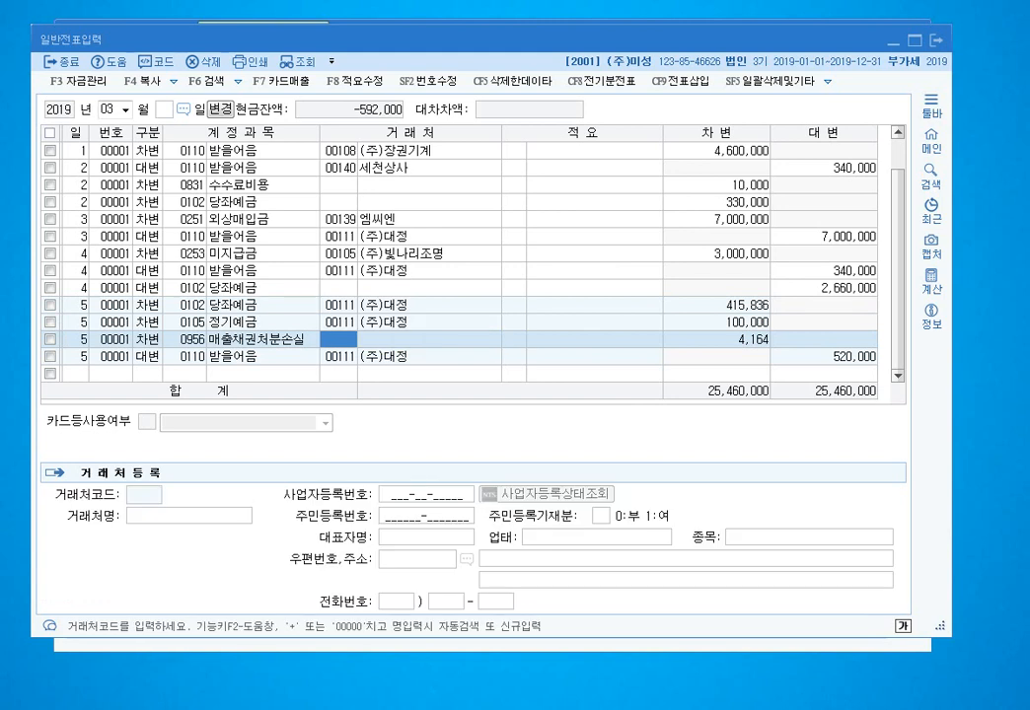
pyautogui.press('Return')
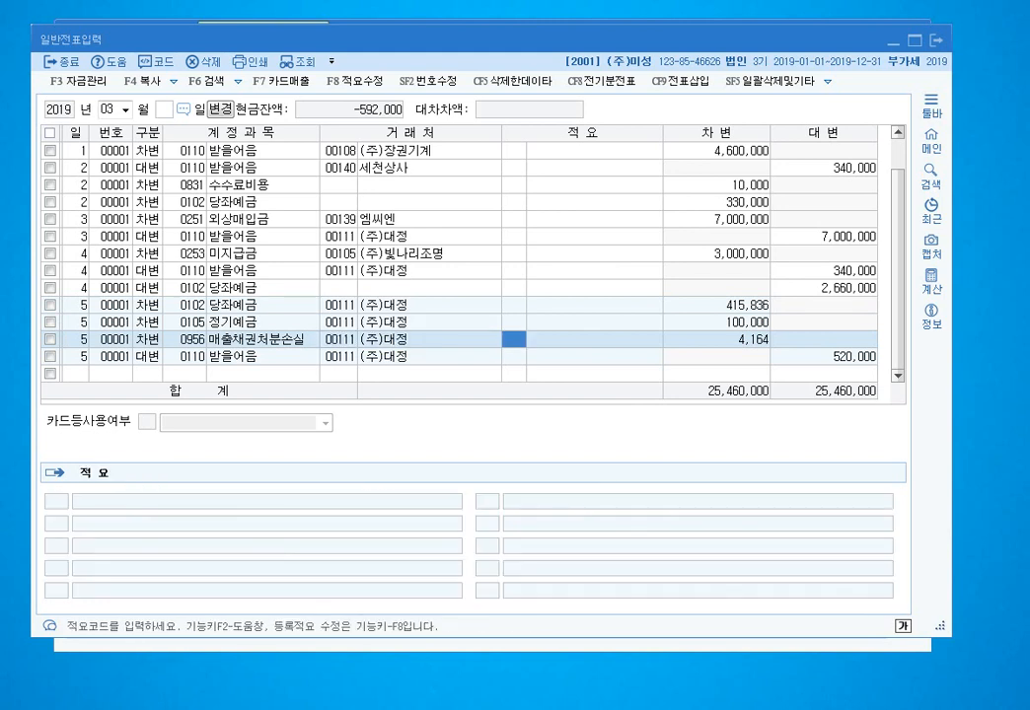
# - Start a new voucher line dated day 6
pyautogui.press('Down')
pyautogui.press('Down')
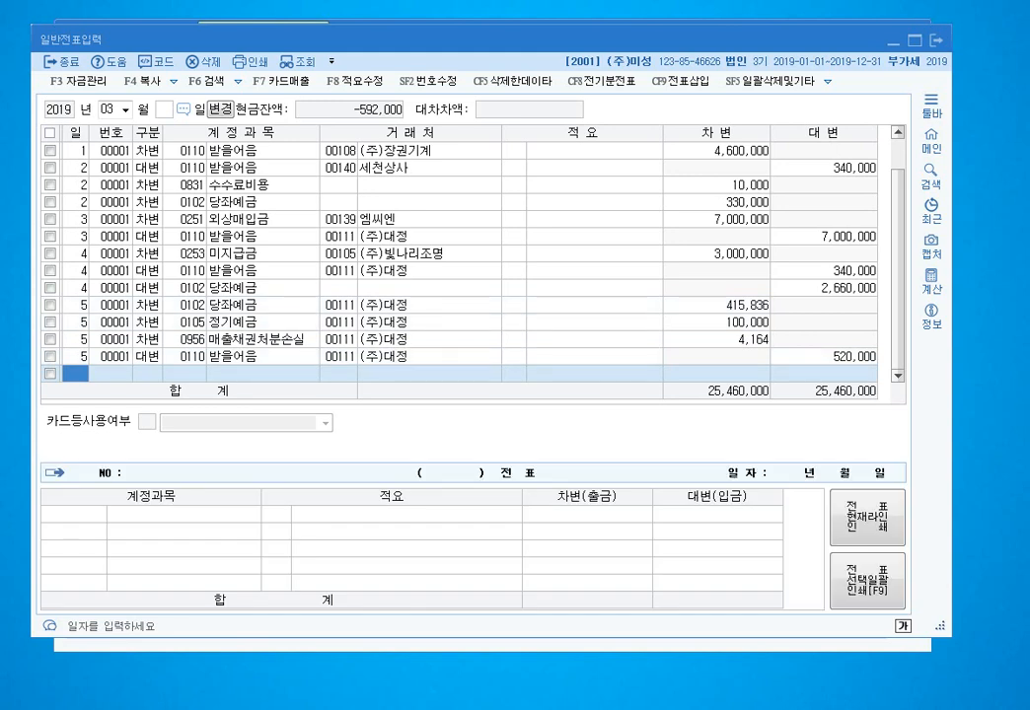
pyautogui.write('6')
pyautogui.press('Return')
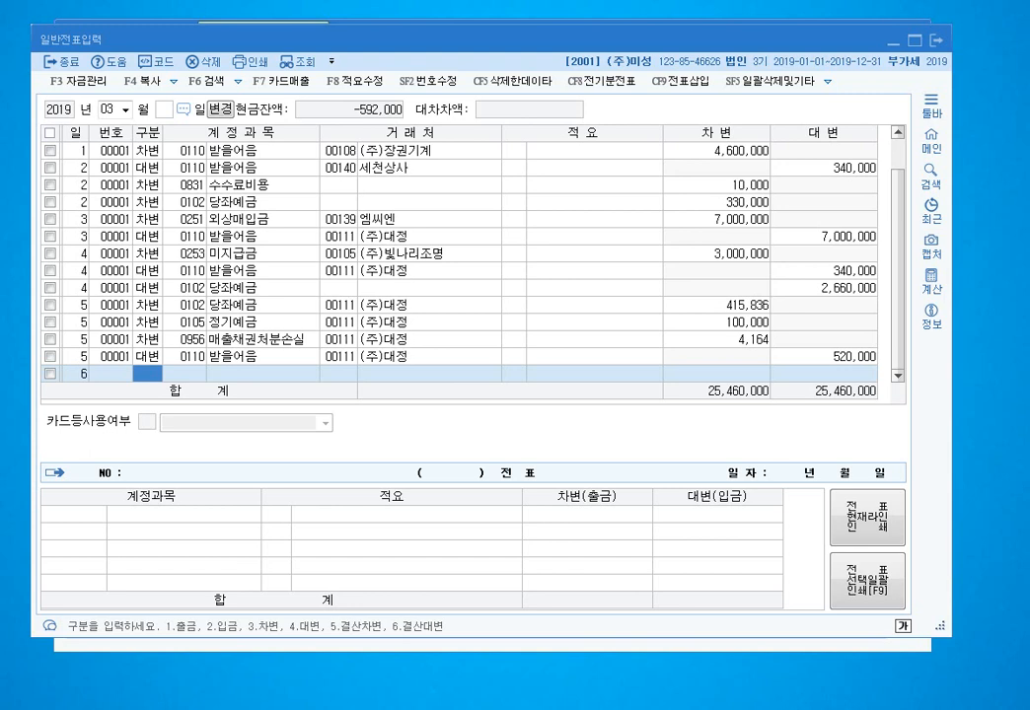
# - Enter the day-6 credit: 0110 받을어음 1,000,000 for (주)대정
pyautogui.write('4')
pyautogui.press('Return')
pyautogui.write('110')
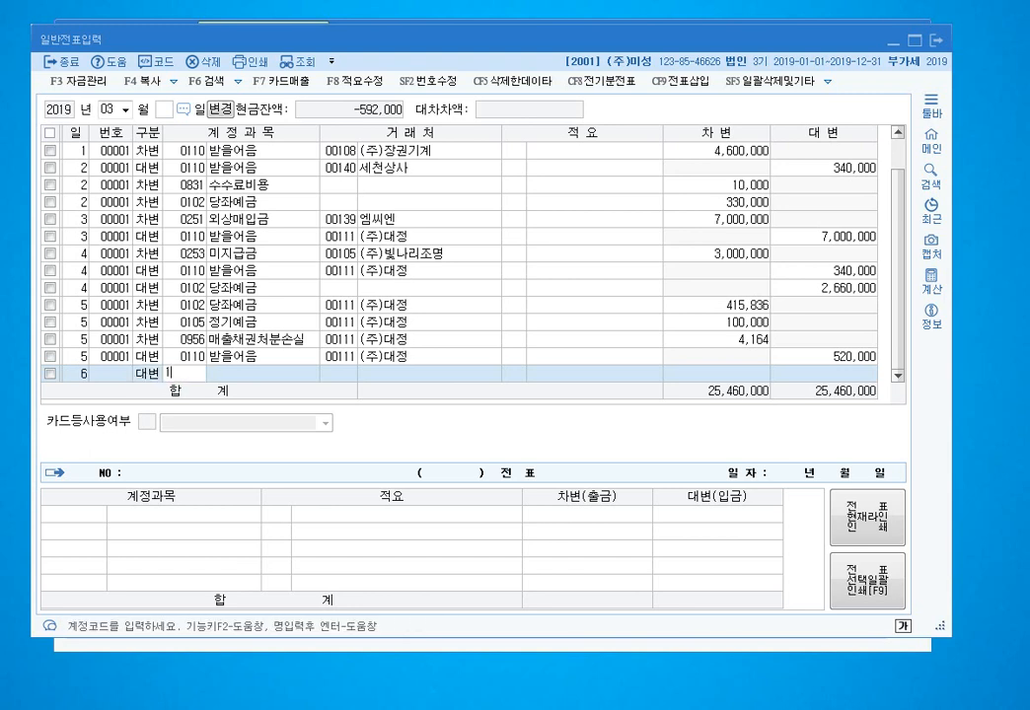
pyautogui.press('Return')
pyautogui.press('Left')
pyautogui.press('Left')
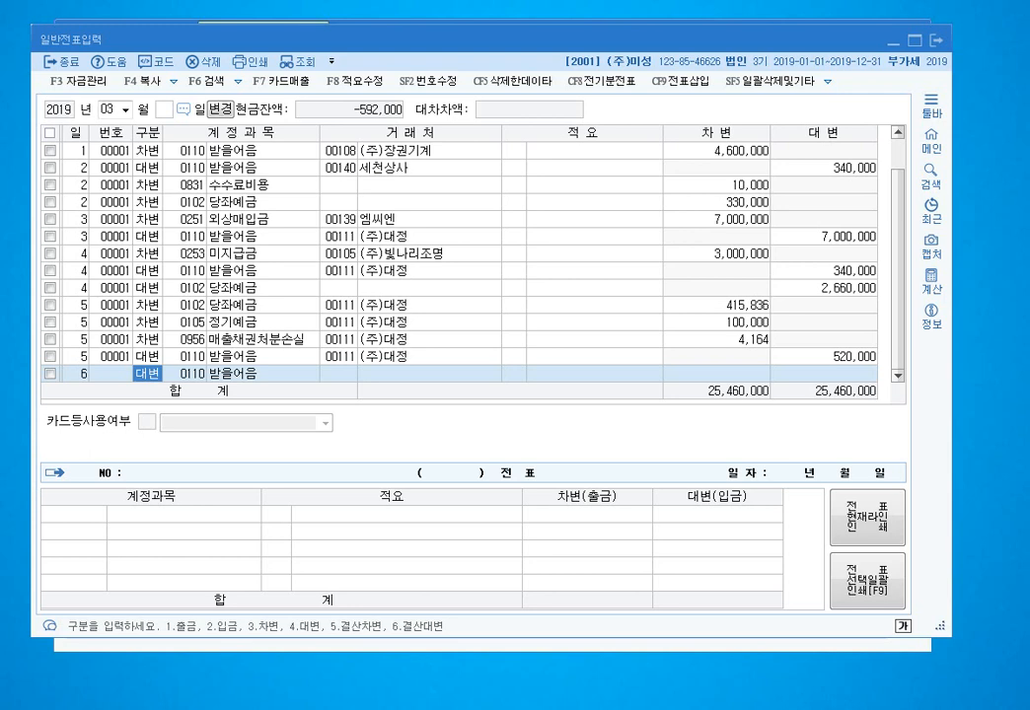
pyautogui.press('Return')
pyautogui.press('Return')
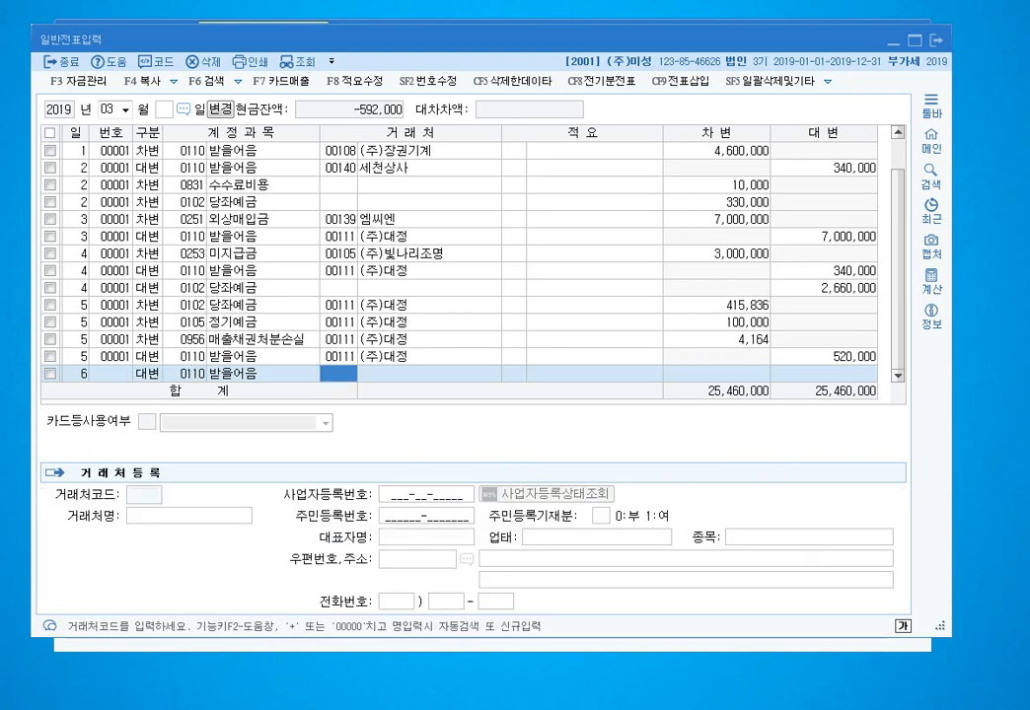
pyautogui.write('대정')
pyautogui.press('Return')
pyautogui.press('Return')
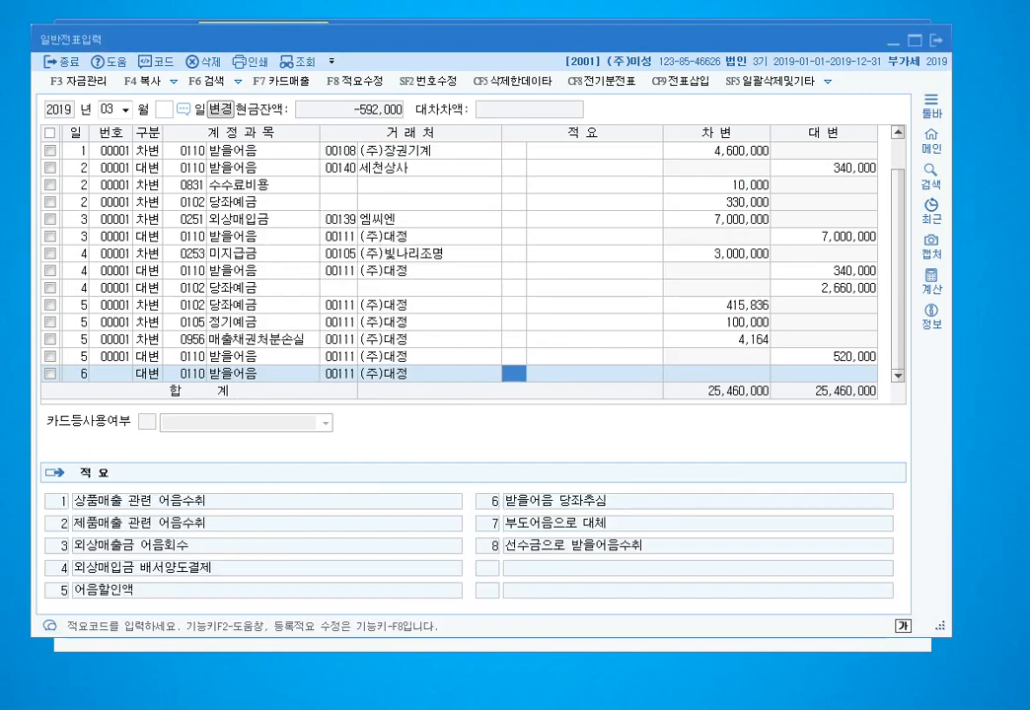
pyautogui.press('Return')
pyautogui.write('1000000')
pyautogui.press('Return')
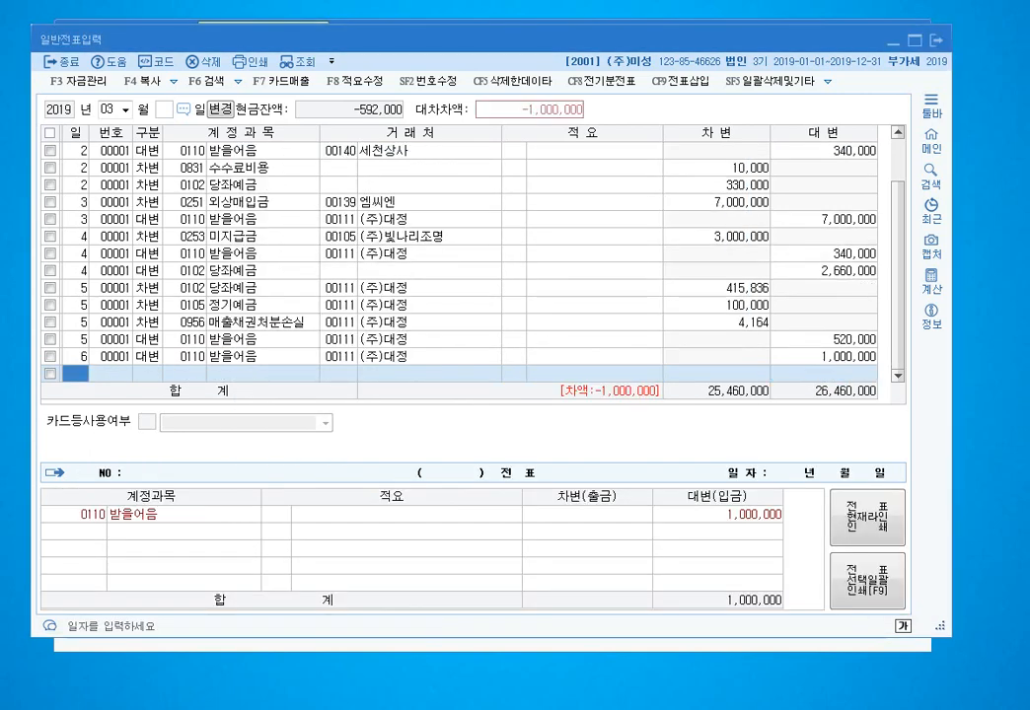
pyautogui.press('Return')
# - Add a 매출채권처분손실 debit of 12,328 with no client
pyautogui.press('Left')
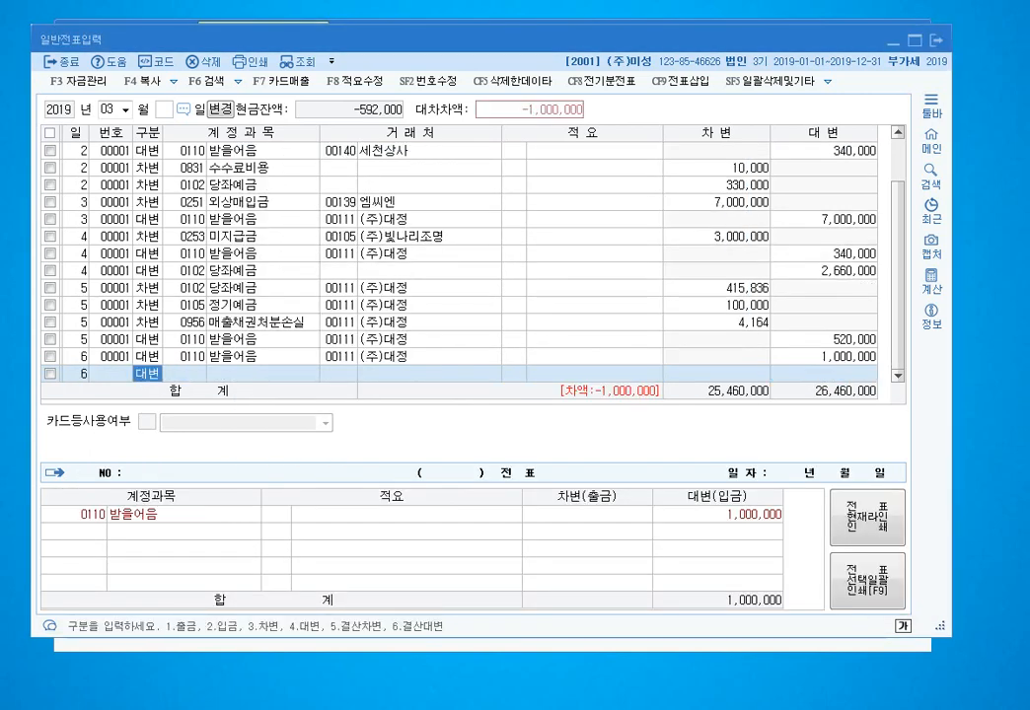
pyautogui.write('3매출채')
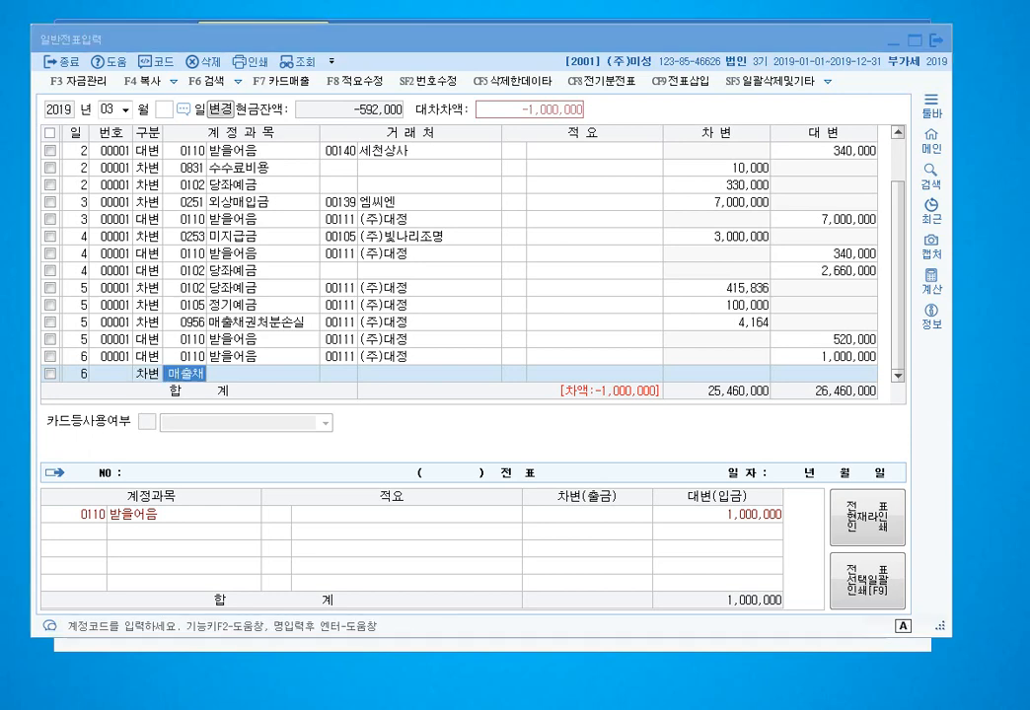
pyautogui.press('Return')
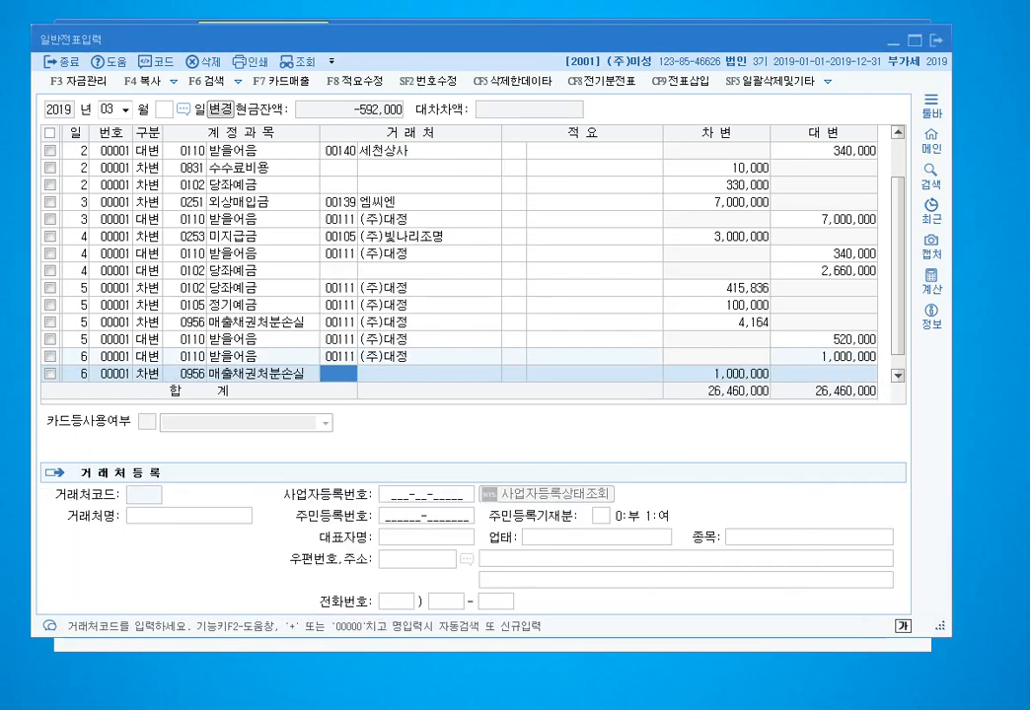
pyautogui.press('Return')
pyautogui.press('Return')
pyautogui.press('Return')
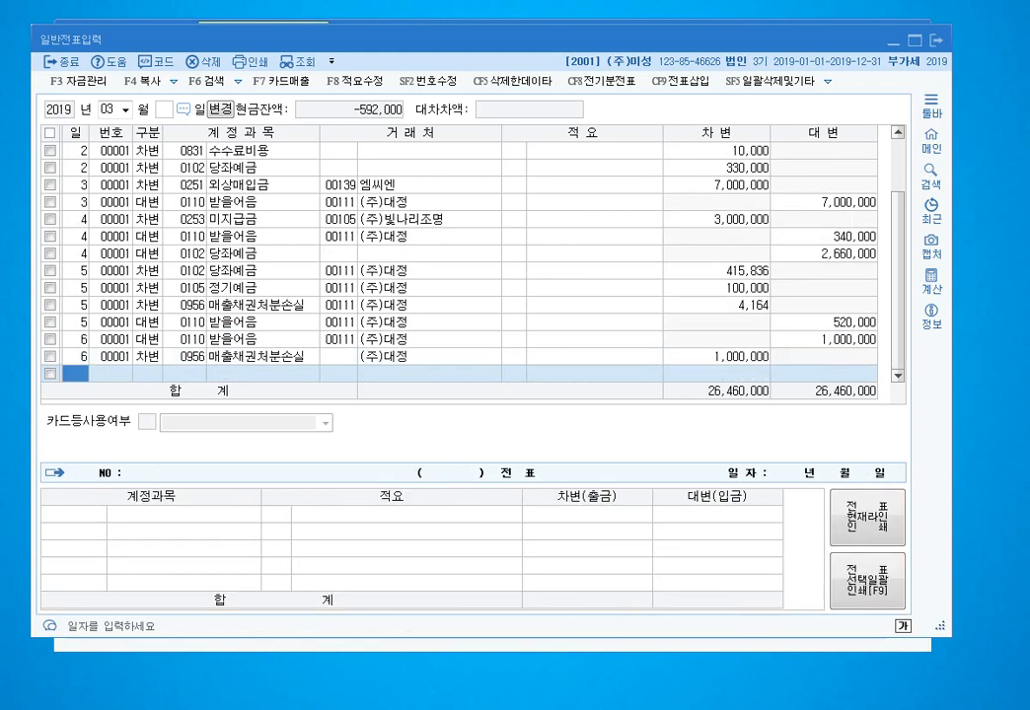
pyautogui.press('Up')
pyautogui.press('Return')
pyautogui.press('Return')
pyautogui.press('Return')
pyautogui.press('Return')
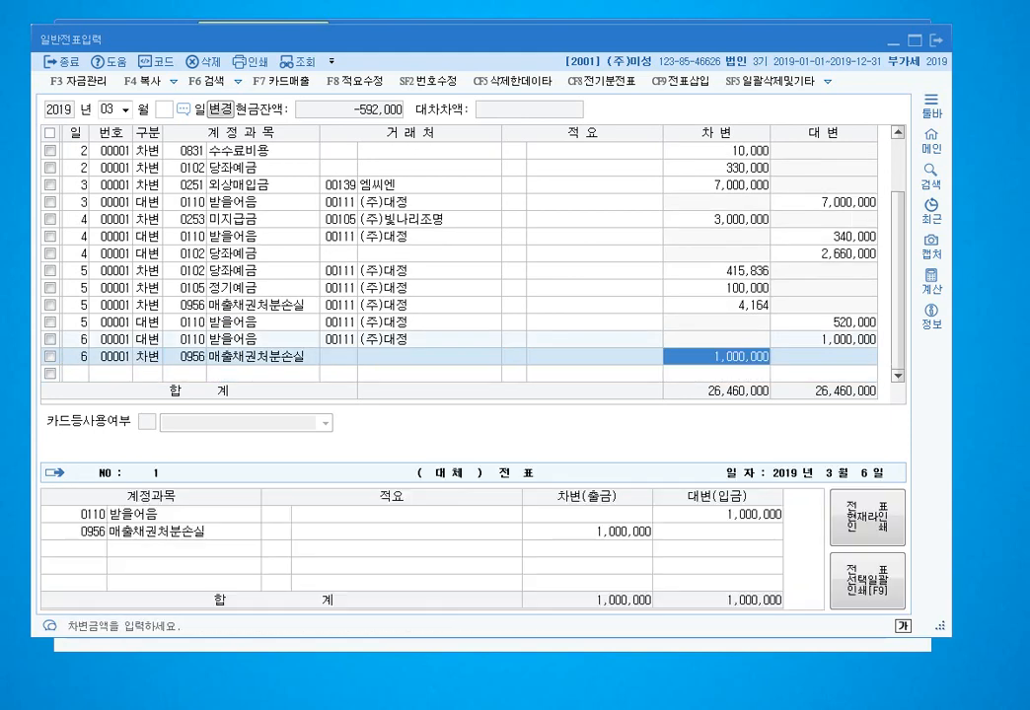
pyautogui.write('12328')
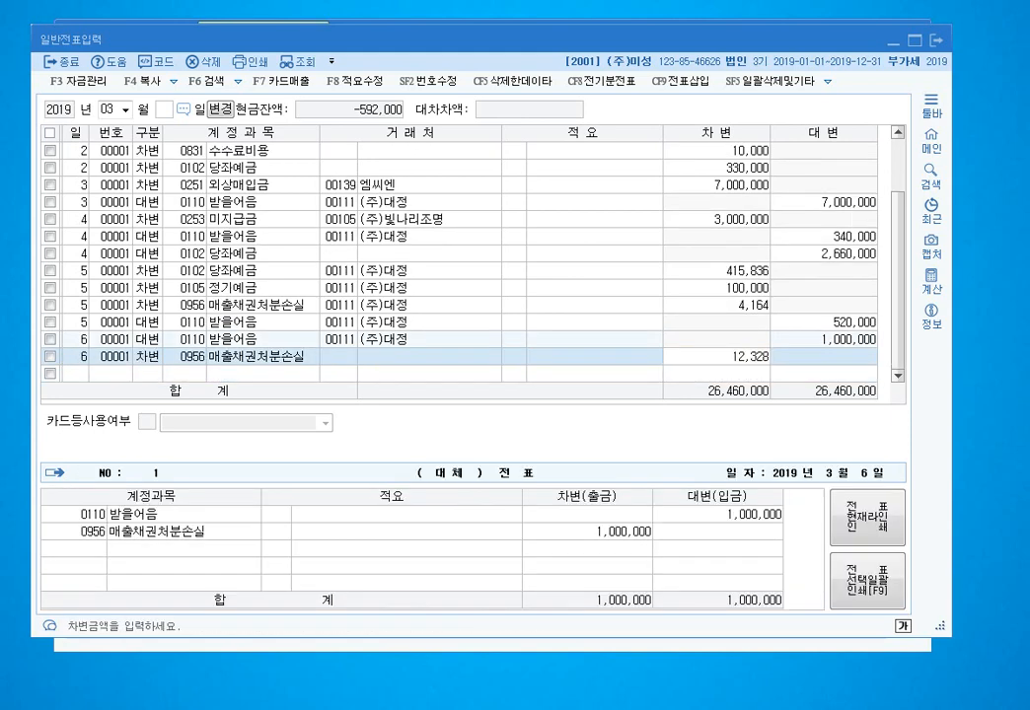
pyautogui.press('Return')
# - Debit 0102 당좌예금 987,672 to balance the day-6 voucher
pyautogui.write('102')
pyautogui.press('Return')
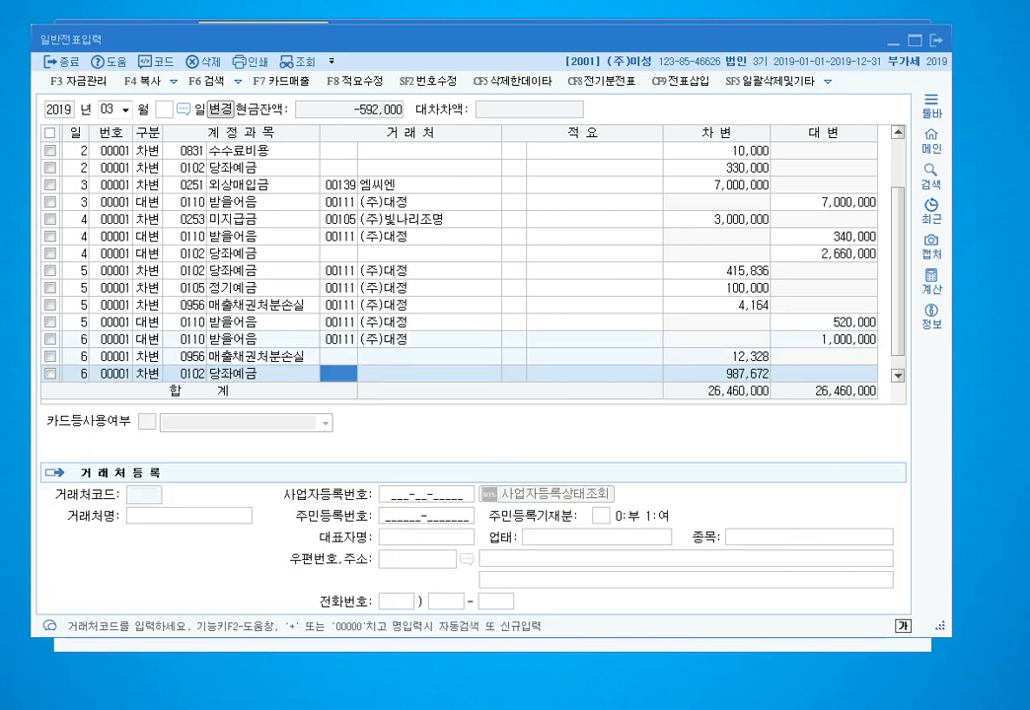
pyautogui.press('Return')
pyautogui.press('Return')
pyautogui.press('Return')
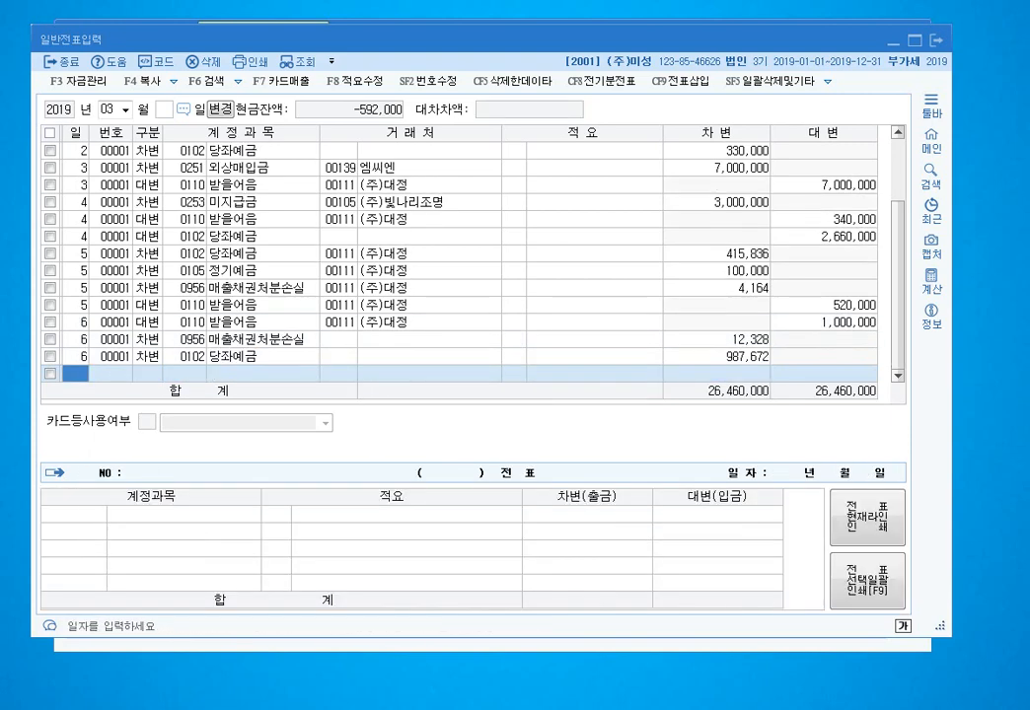
pyautogui.write('7')
# - Enter a day-7 debit: 0246 부도어음과수표 11,540,000 for (주)대정
pyautogui.press('Return')
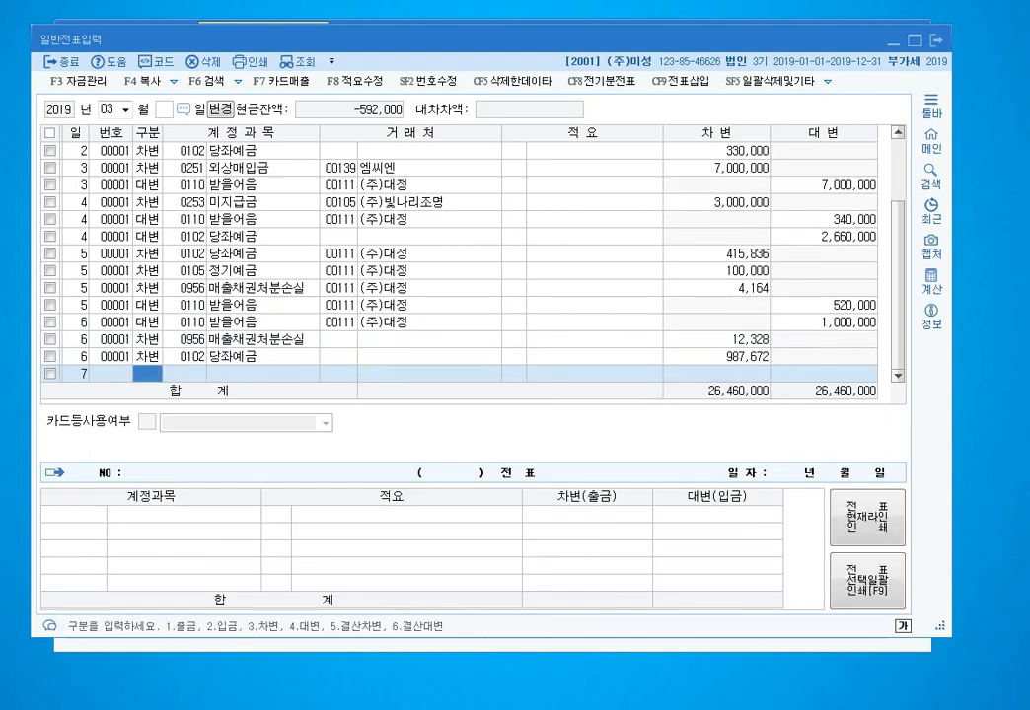
pyautogui.write('3')
pyautogui.press('Return')
pyautogui.write('부')
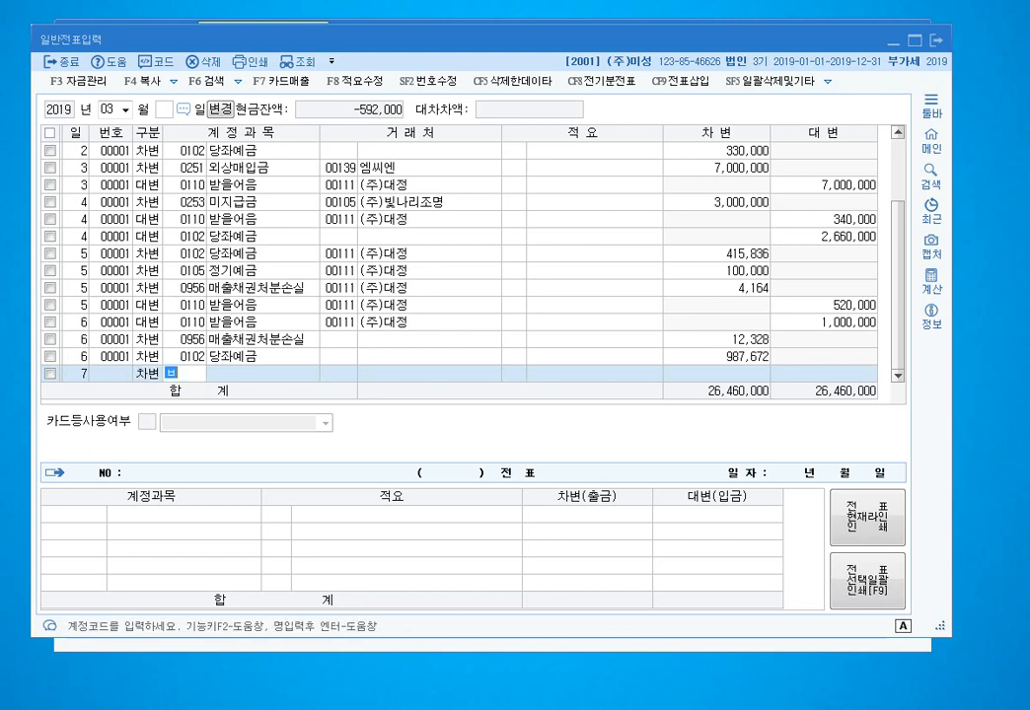
pyautogui.write('도엄')
pyautogui.press('Return')
pyautogui.press('BackSpace')
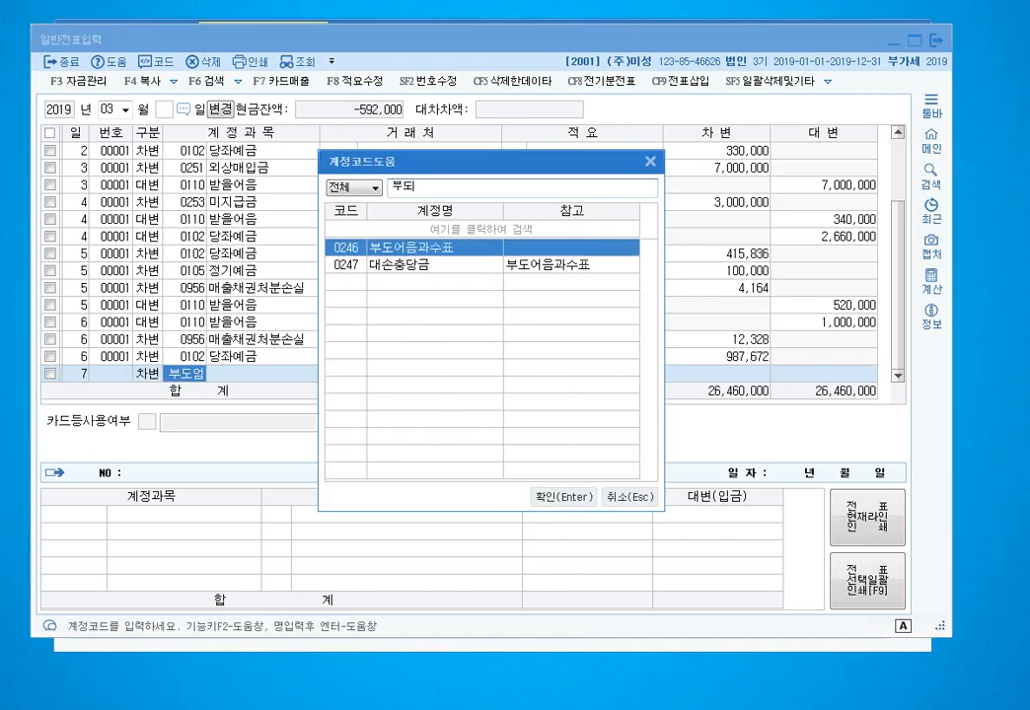
pyautogui.press('Return')
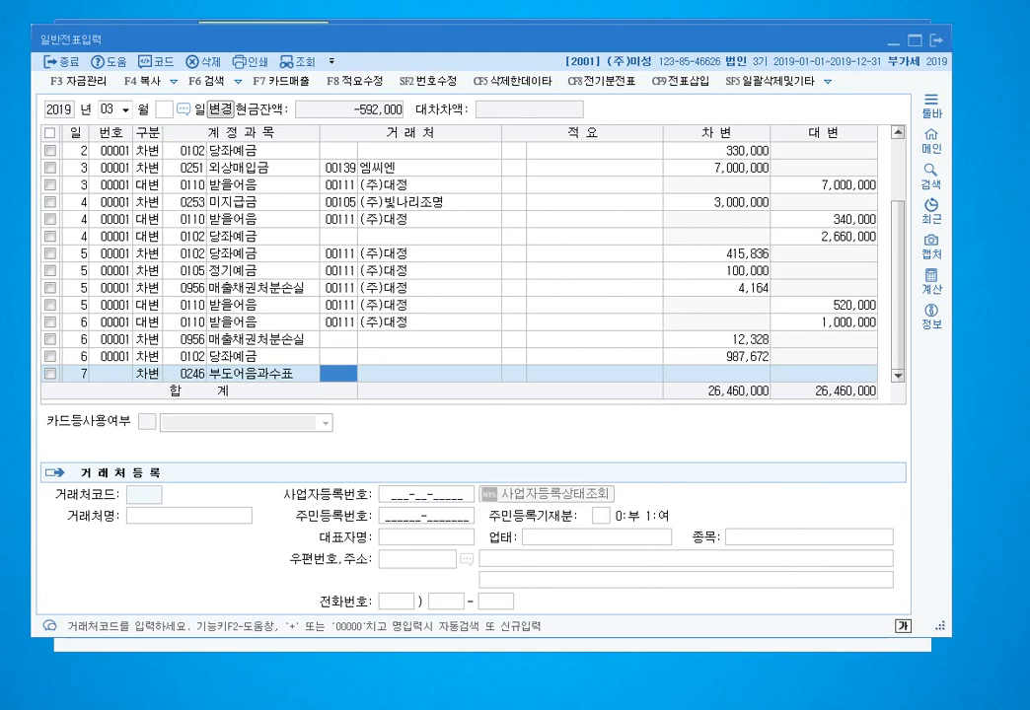
pyautogui.write('대정')
pyautogui.press('Return')
pyautogui.press('Return')
pyautogui.press('Return')
pyautogui.write('11540000')
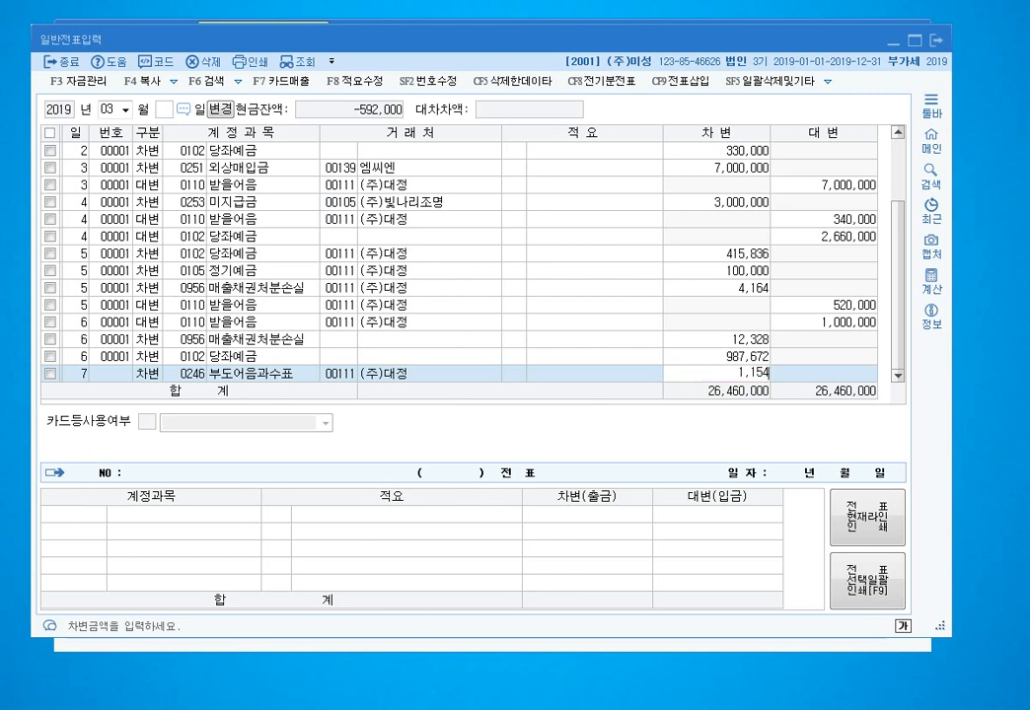
pyautogui.press('Return')
# - Credit 0110 받을어음 11,540,000 with client 00111 (주)대정
pyautogui.write('4110')
pyautogui.press('Return')
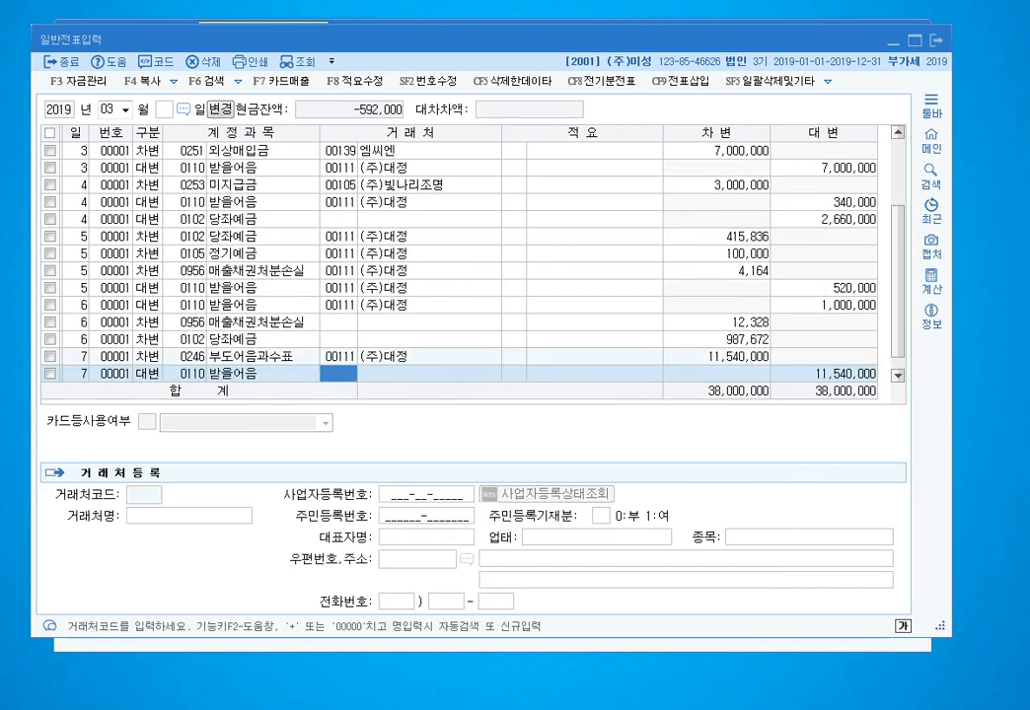
pyautogui.write('110')
pyautogui.press('BackSpace')
pyautogui.write('1')
pyautogui.press('Return')
pyautogui.press('Return')
pyautogui.press('Return')
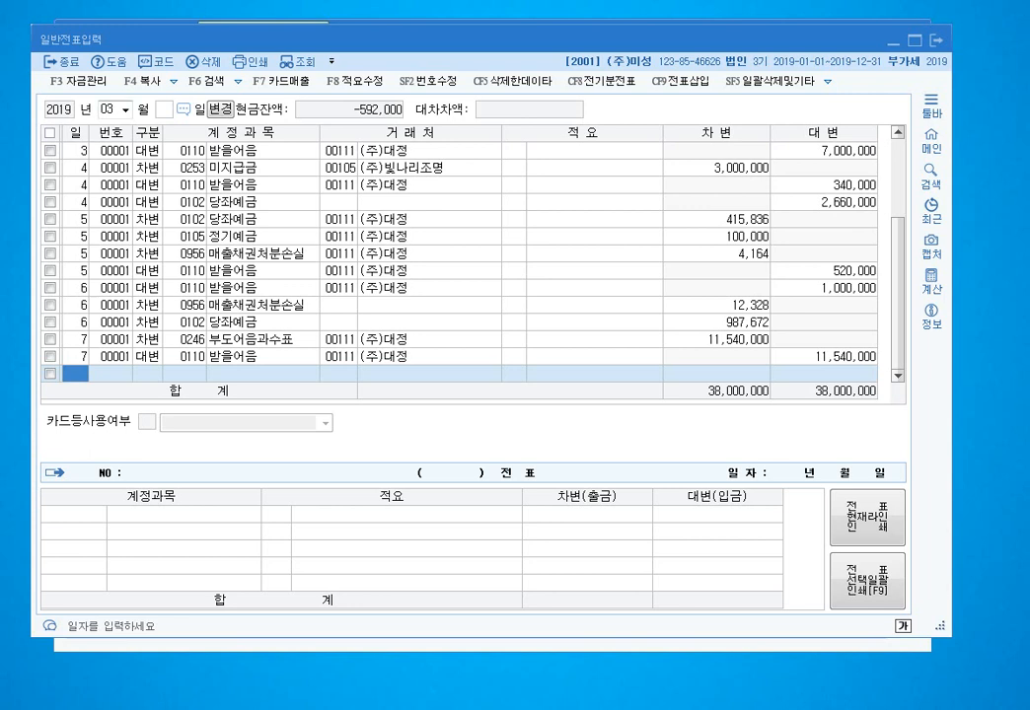
# - Switch to April and debit 5,000,000 to 0137 임직원등 단기채권 for the employee on day 1
pyautogui.press('Escape')
pyautogui.write('4')
pyautogui.press('Return')
pyautogui.press('Return')
pyautogui.write('1')
pyautogui.press('Return')
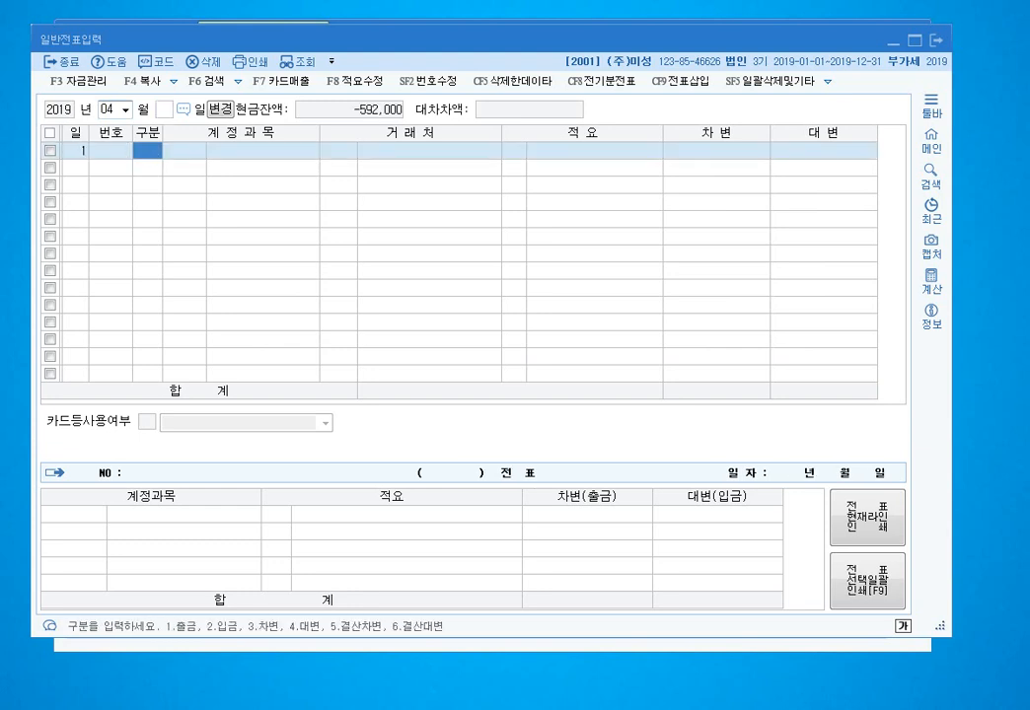
pyautogui.write('3')
pyautogui.press('Return')
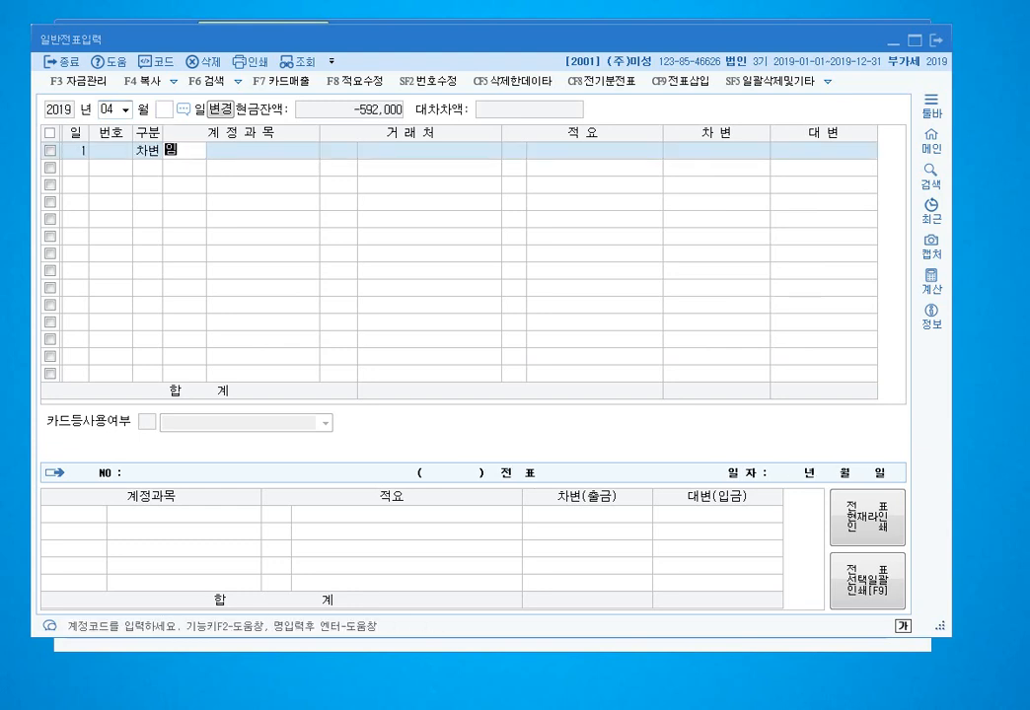
pyautogui.write('입')
pyautogui.press('Return')
pyautogui.press('Return')
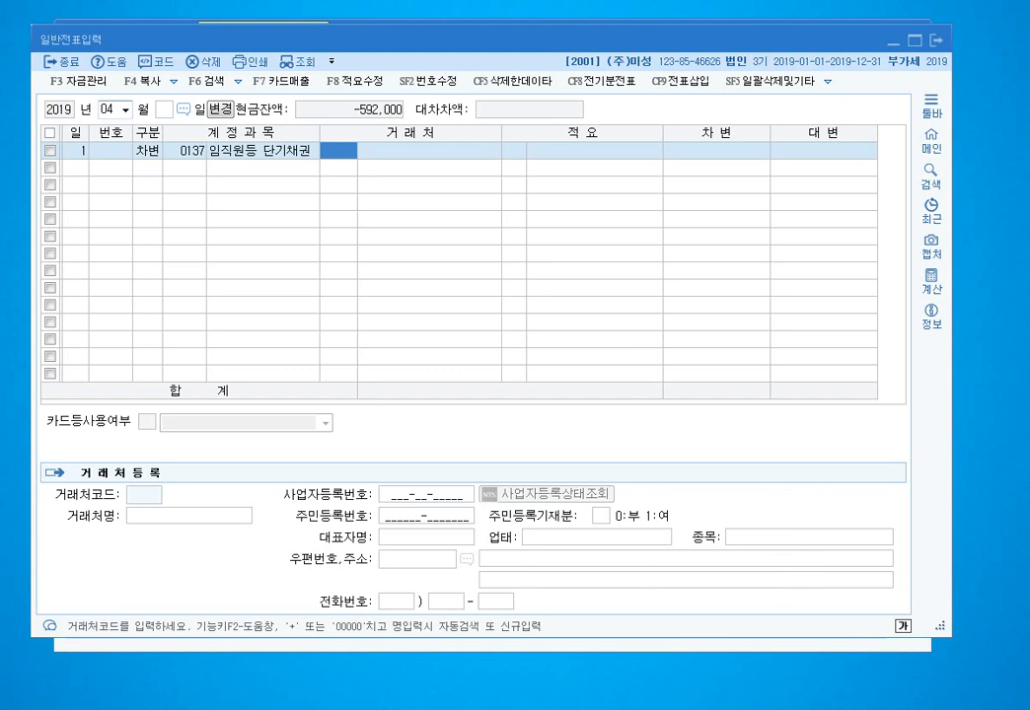
pyautogui.press('Return')
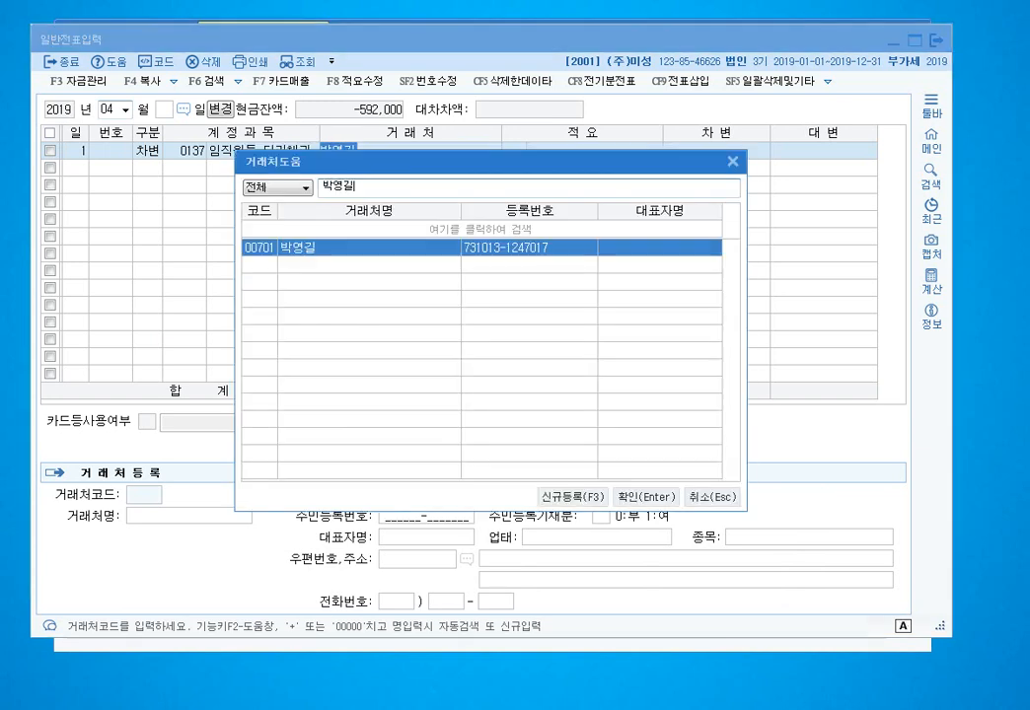
pyautogui.press('Return')
pyautogui.press('Return')
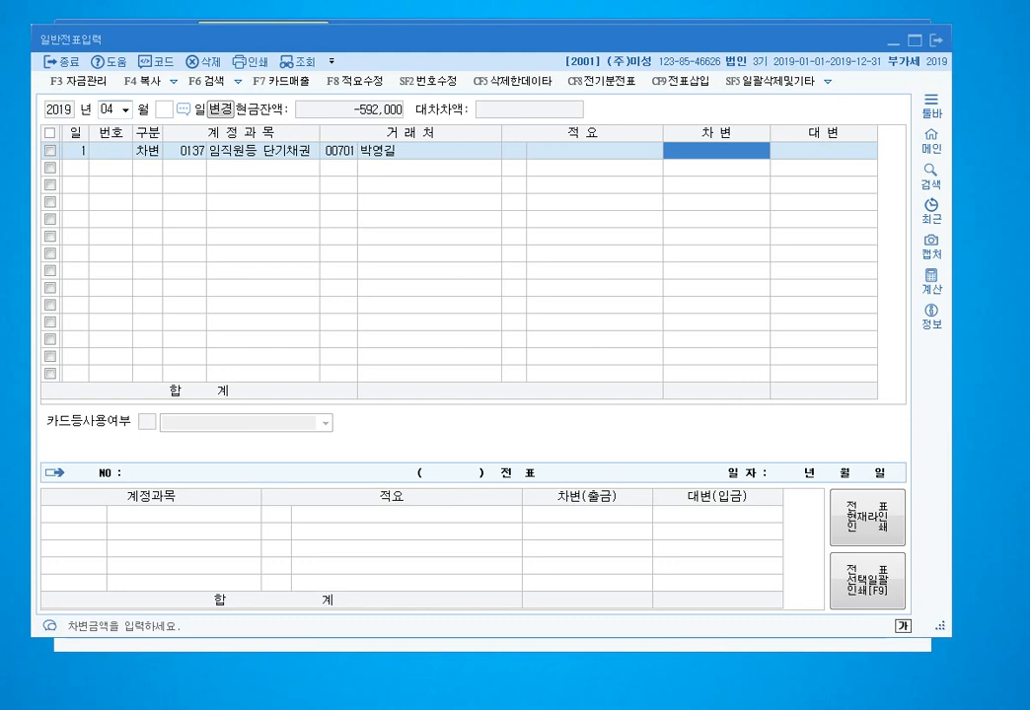
pyautogui.write('5000000')
pyautogui.press('Return')
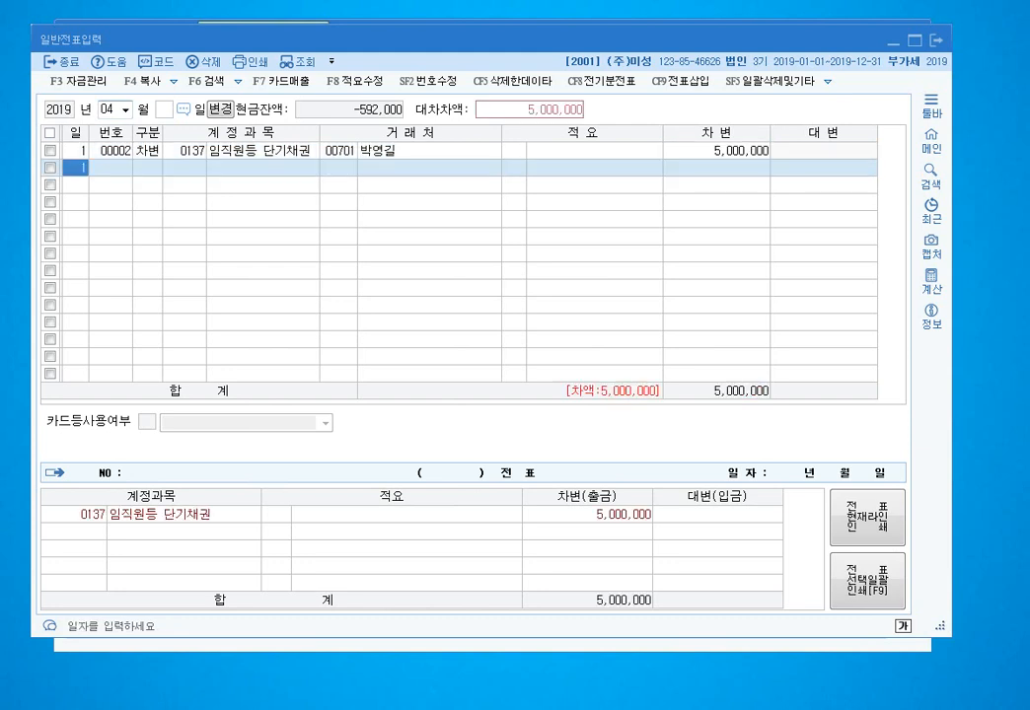
# - Add the balancing 5,000,000 credit line to 0101 현금
pyautogui.press('Return')
pyautogui.write('4101')
pyautogui.press('Return')
pyautogui.press('Return')
# - Record the same 5,000,000 employee loan on 0137 as a day-1 출금 cash-payment line
pyautogui.press('Return')
pyautogui.press('Return')
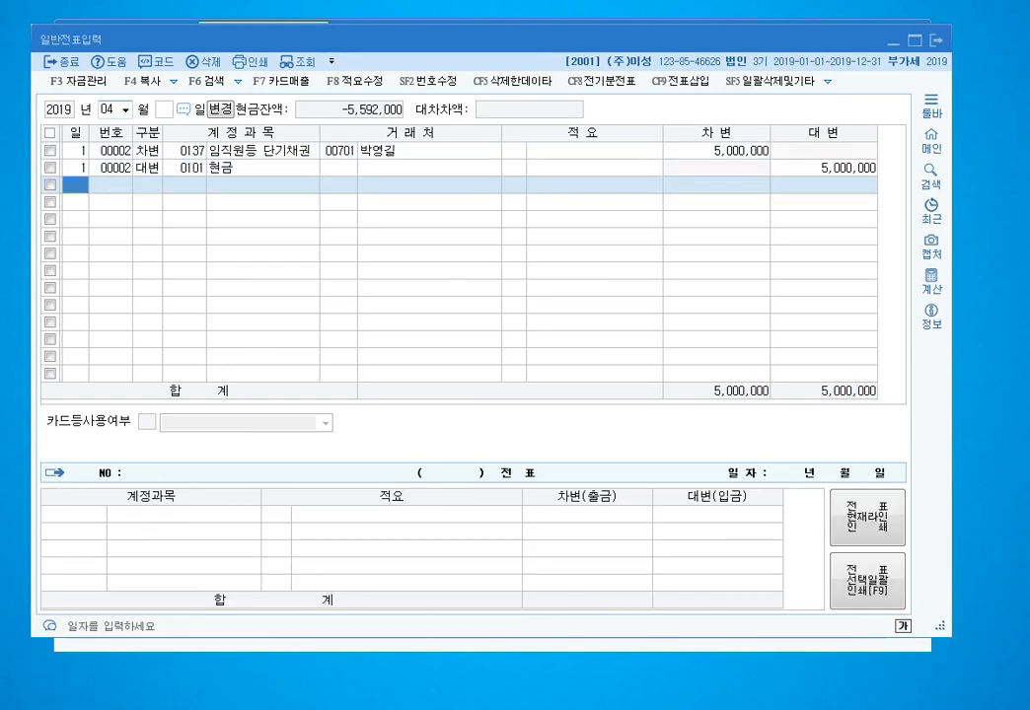
pyautogui.press('Return')
pyautogui.click(76, 185)
pyautogui.press('Return')
pyautogui.write('1')
pyautogui.press('Return')
pyautogui.write('137')
pyautogui.press('Return')
pyautogui.write('701')
pyautogui.press('Return')
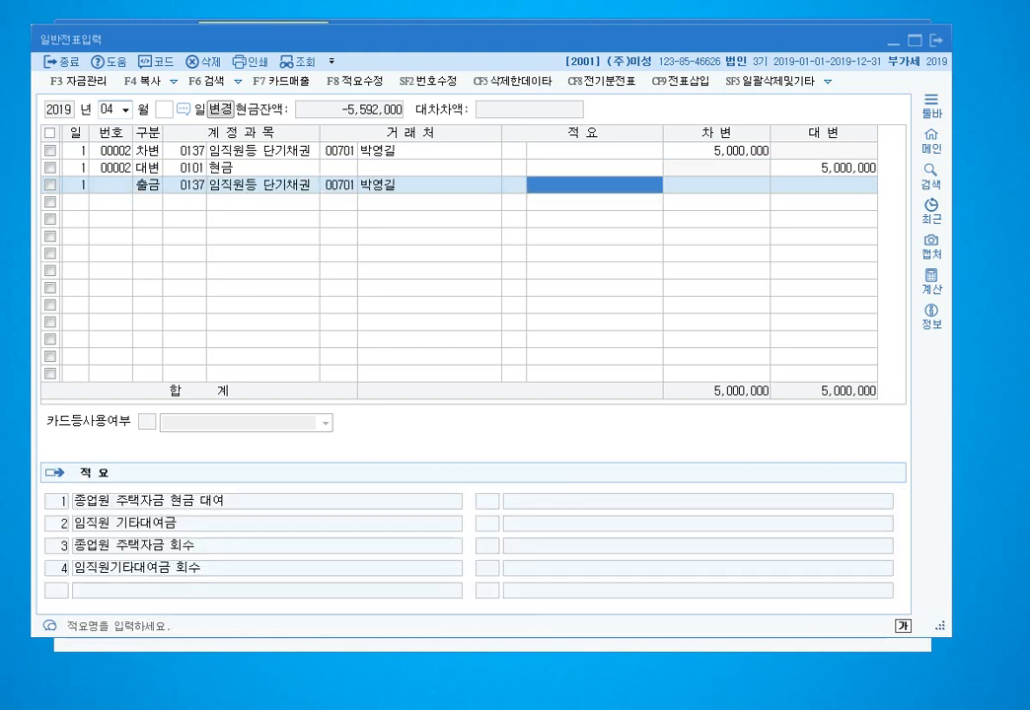
pyautogui.press('Return')
pyautogui.write('5000000')
pyautogui.press('Return')
pyautogui.press('Up')
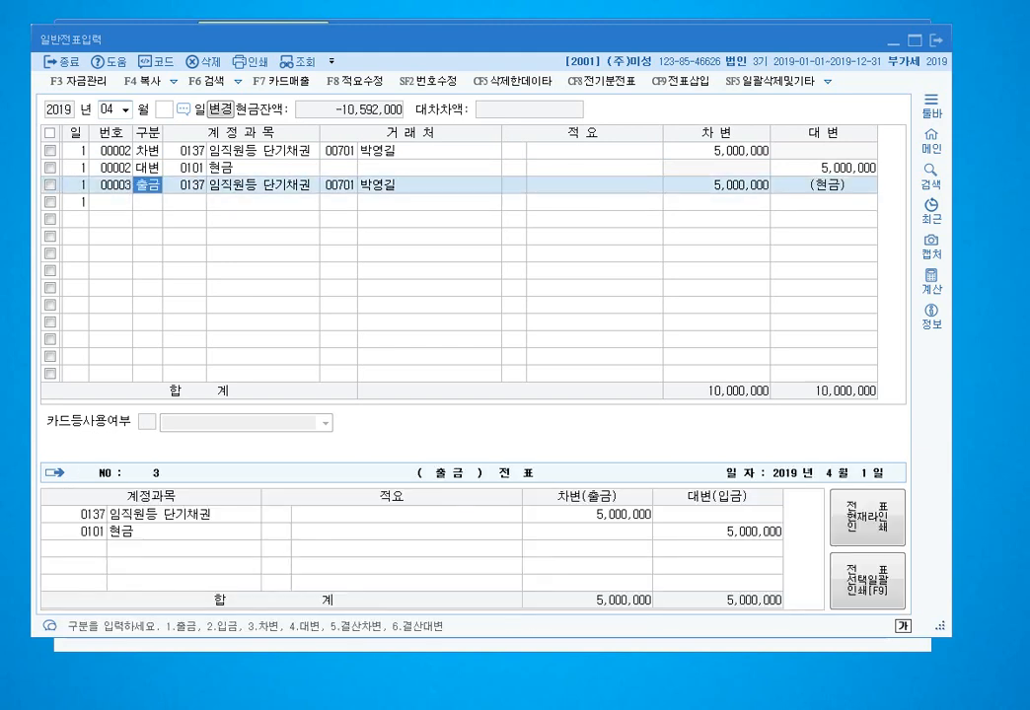
pyautogui.click(339, 151)
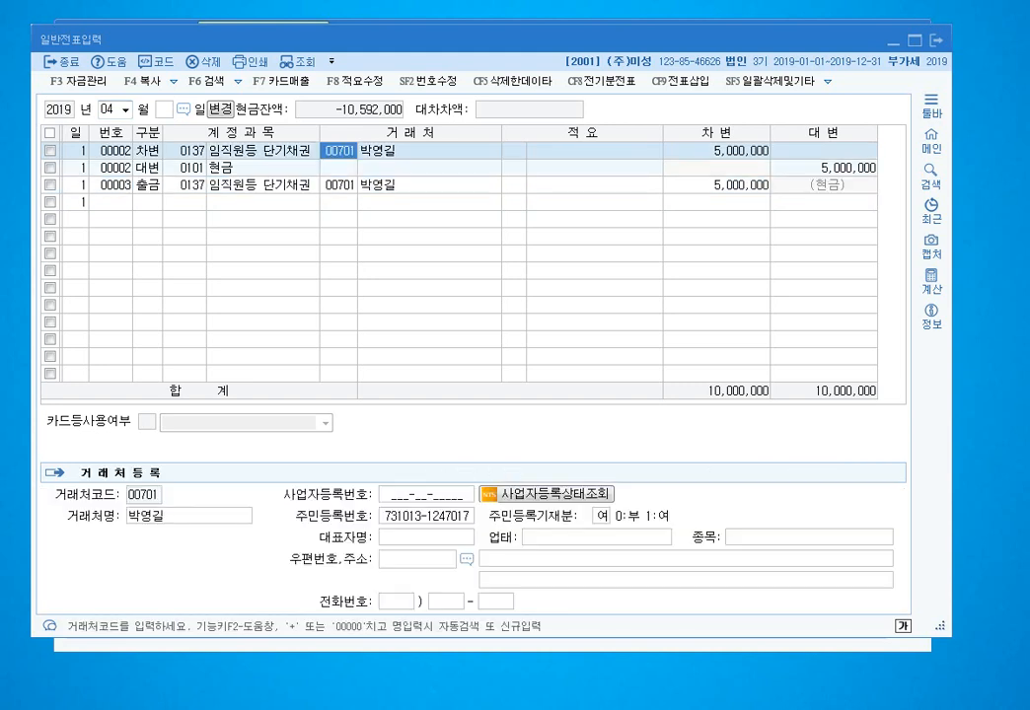
pyautogui.click(717, 151)
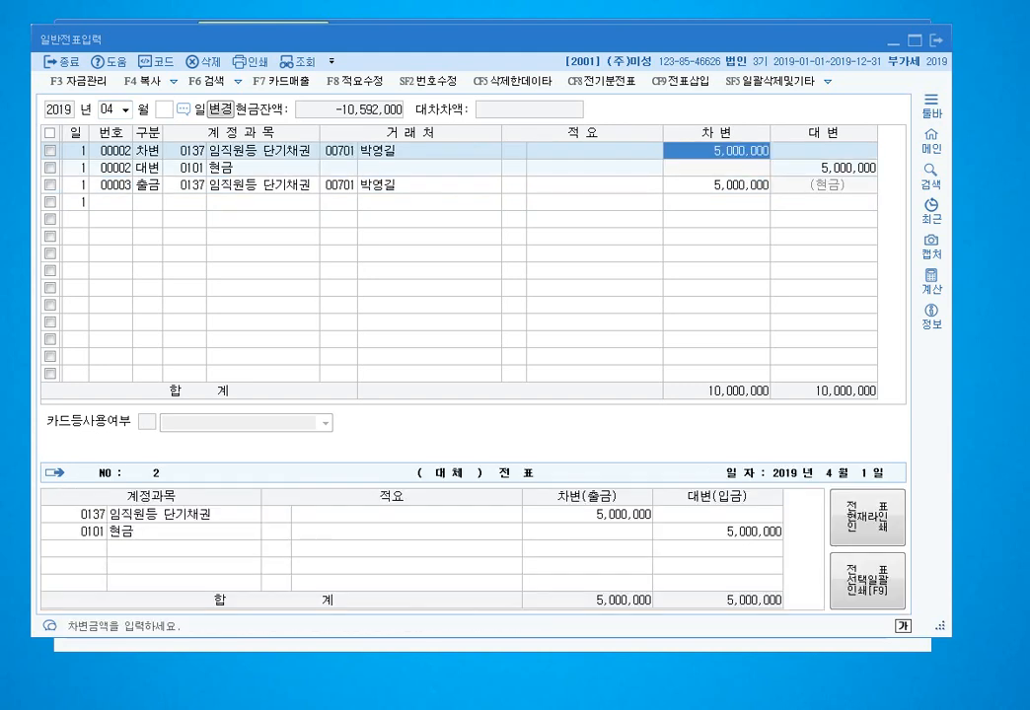
pyautogui.moveTo(212, 484)
pyautogui.mouseDown()
pyautogui.moveTo(775, 540)
pyautogui.moveTo(286, 565)
pyautogui.moveTo(715, 513)
pyautogui.mouseUp()
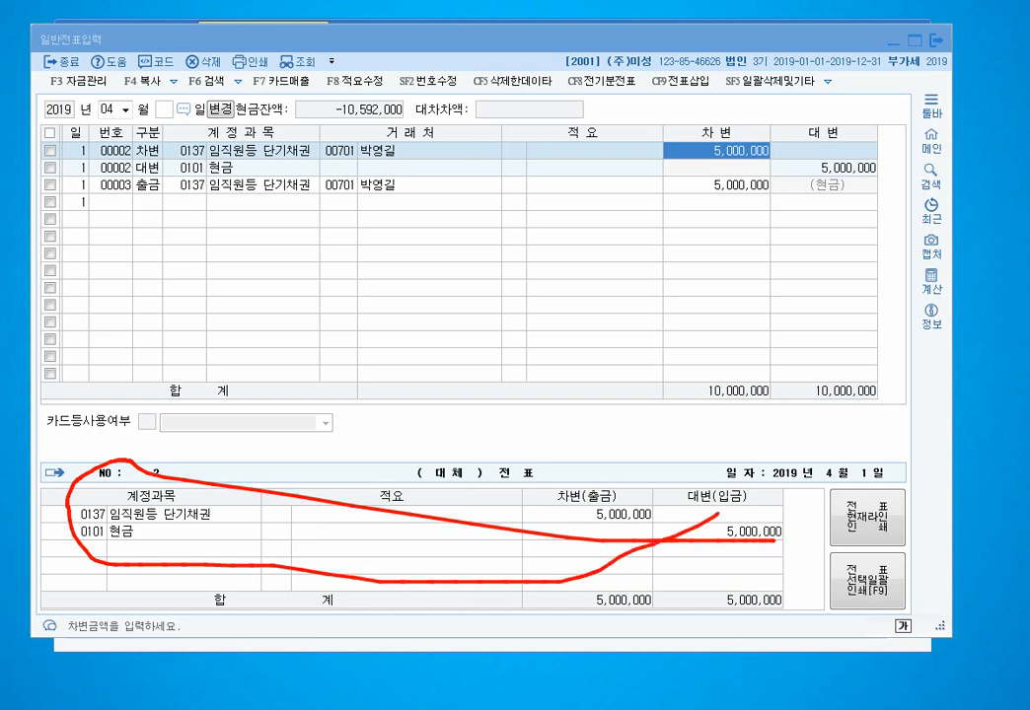
pyautogui.press('Escape')
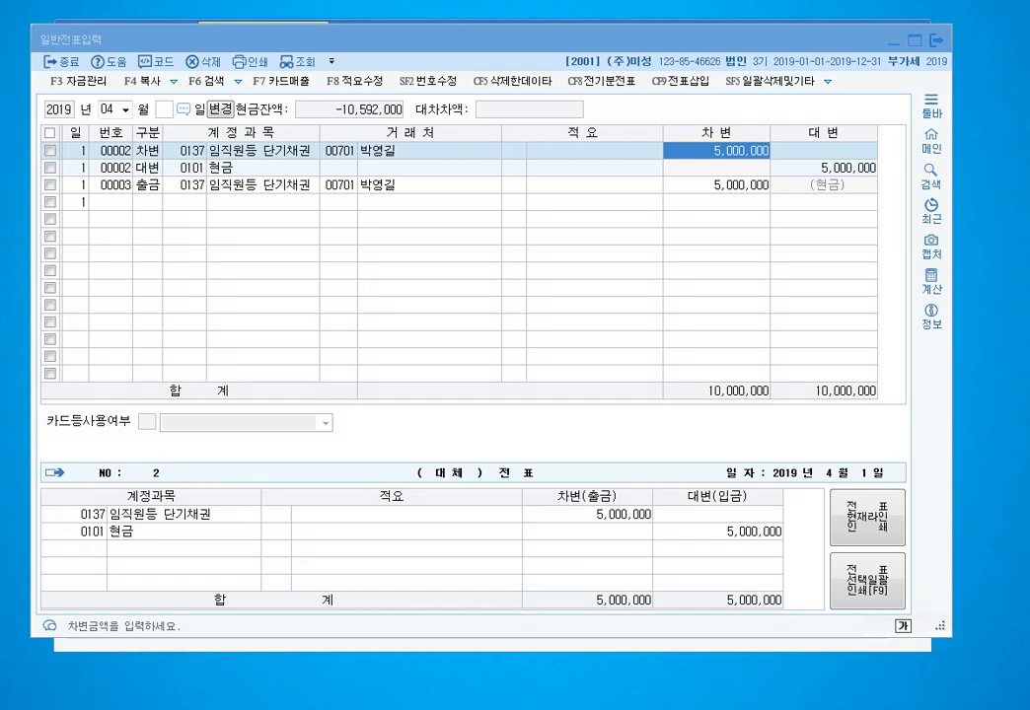
pyautogui.click(717, 186)
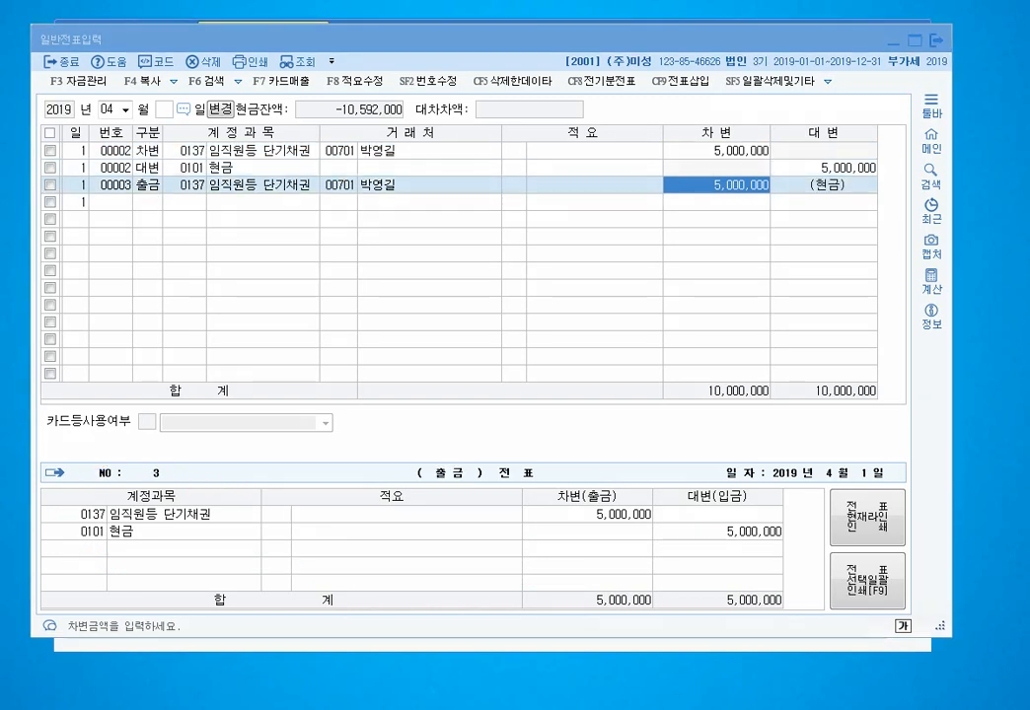
pyautogui.moveTo(774, 544)
pyautogui.mouseDown()
pyautogui.moveTo(67, 514)
pyautogui.moveTo(528, 556)
pyautogui.moveTo(643, 541)
pyautogui.mouseUp()
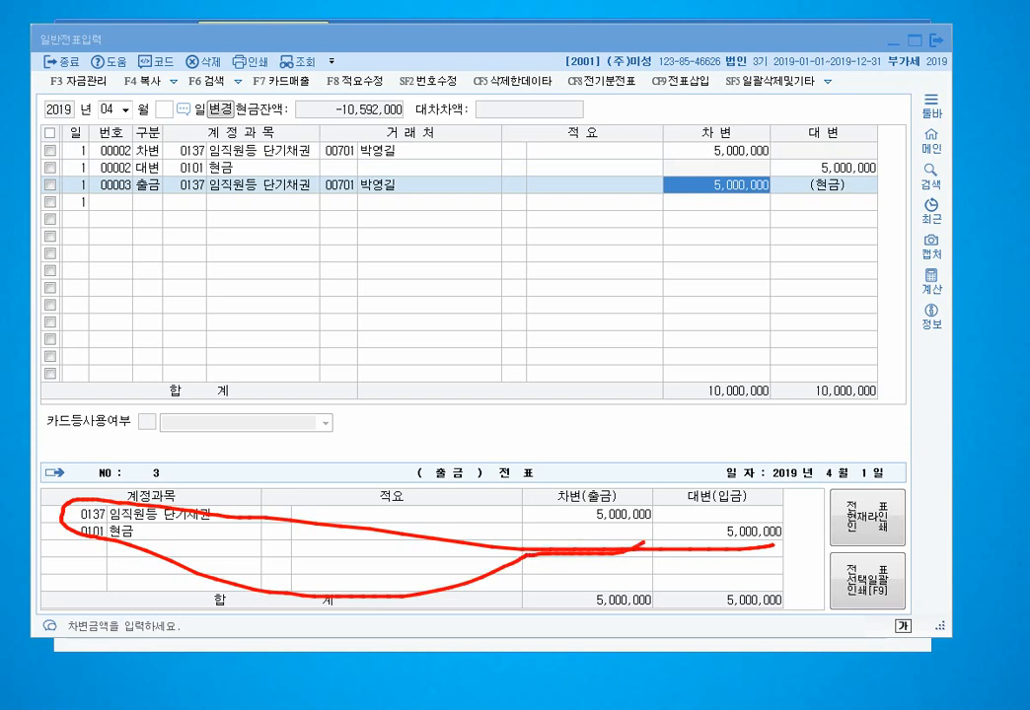
pyautogui.press('Escape')
pyautogui.click(185, 186)
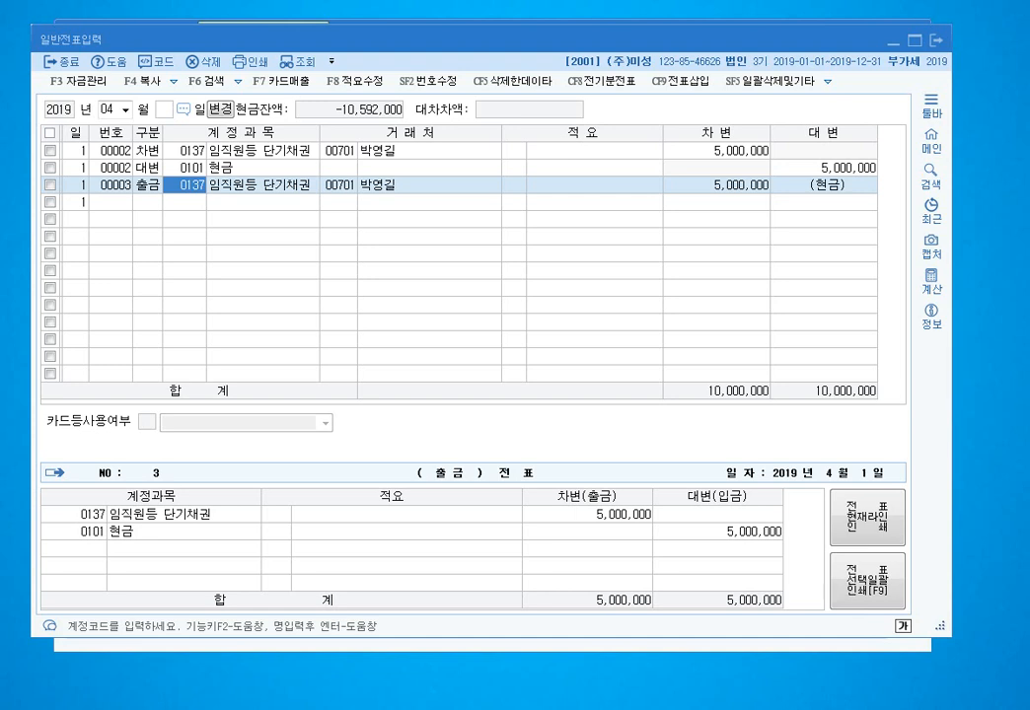
# - Delete the duplicate cash-payment voucher 00003 and confirm the deletion
pyautogui.press('F5')
pyautogui.press('Right')
pyautogui.press('Left')
pyautogui.press('Return')
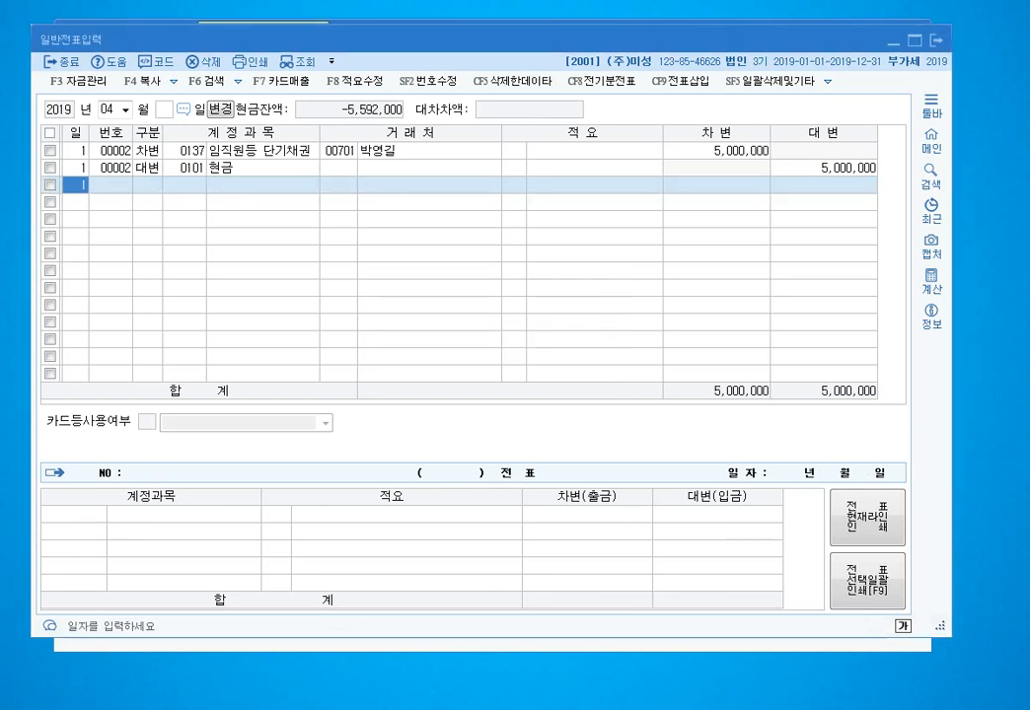
pyautogui.press('Up')
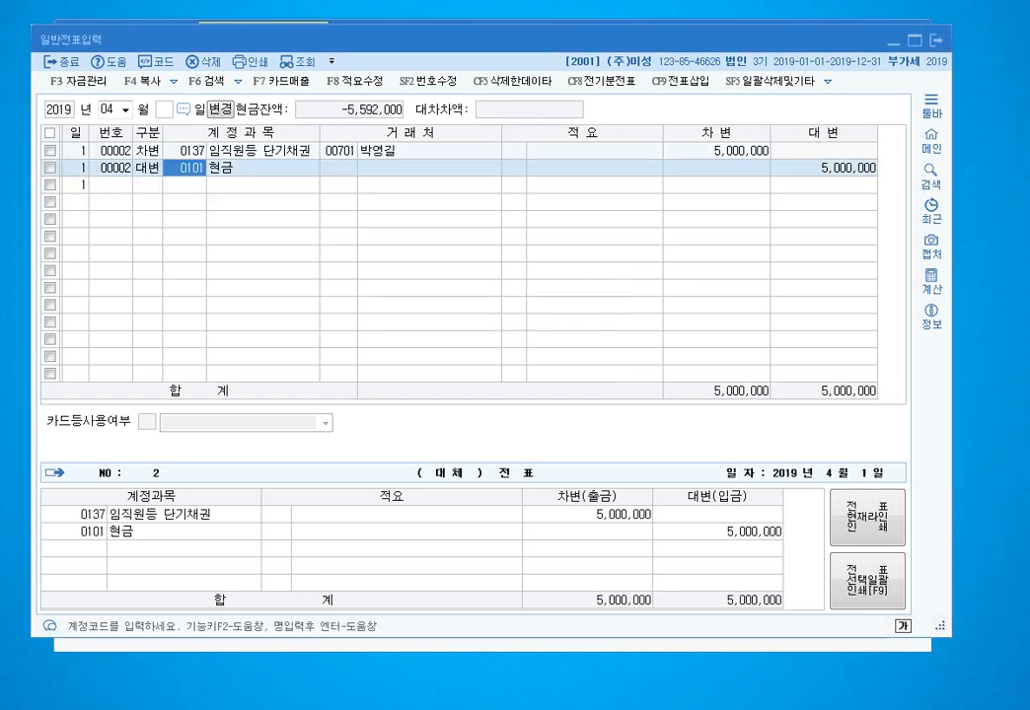
pyautogui.press('Left')
# - Select all of April's deleted vouchers and permanently empty the recycle bin
pyautogui.hotkey('ctrl', 'F5')
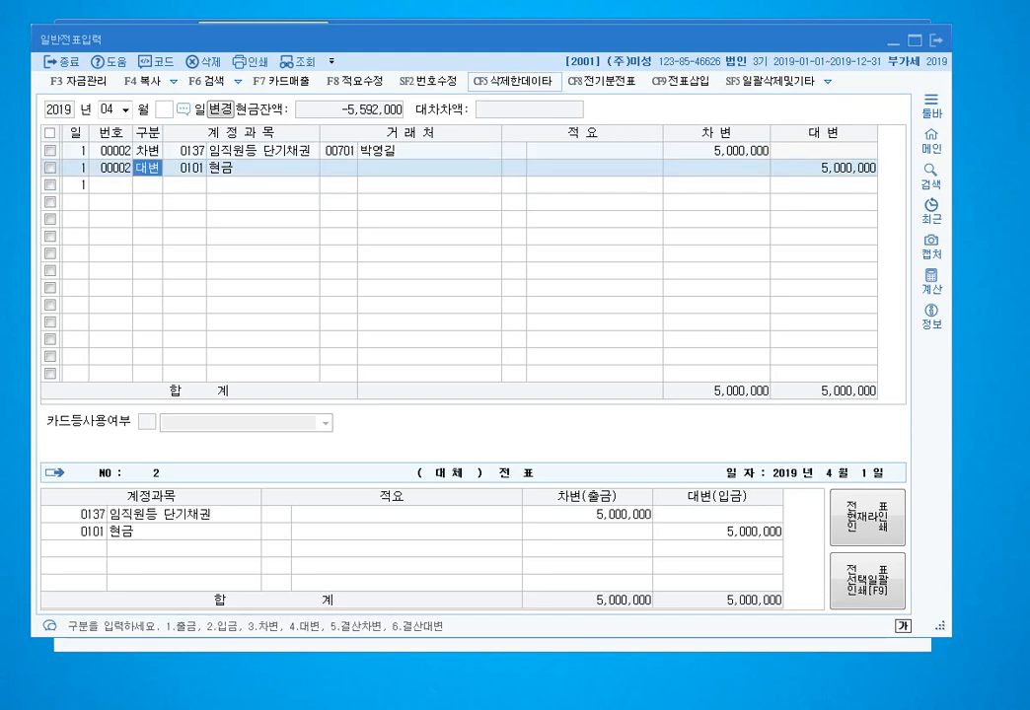
pyautogui.press('Tab')
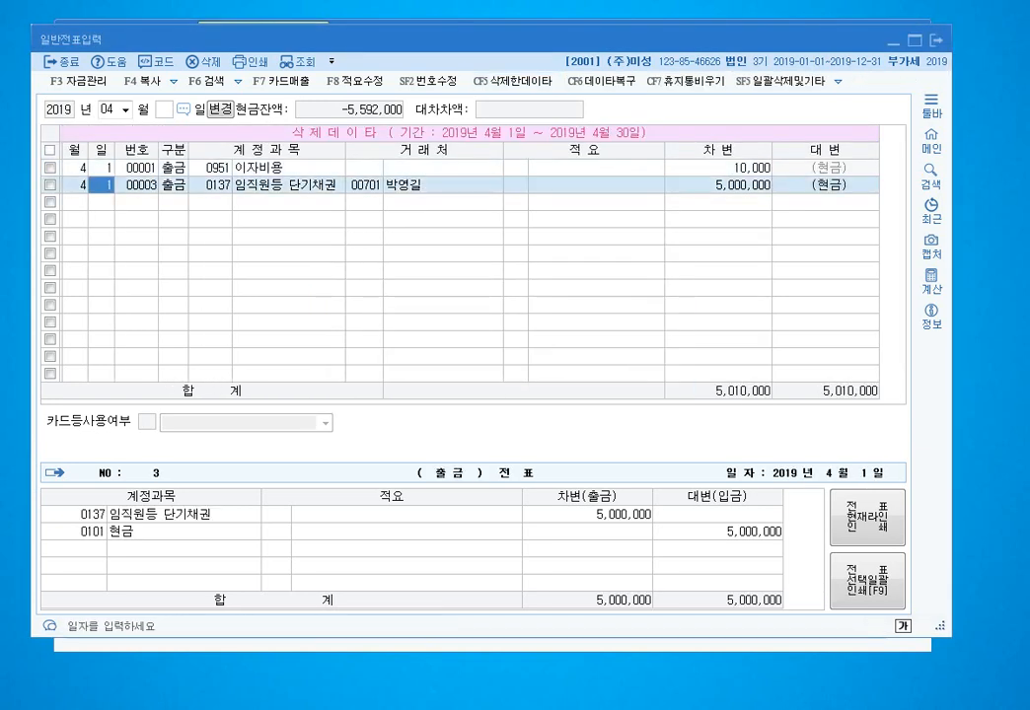
pyautogui.click(365, 186)
pyautogui.click(216, 168)
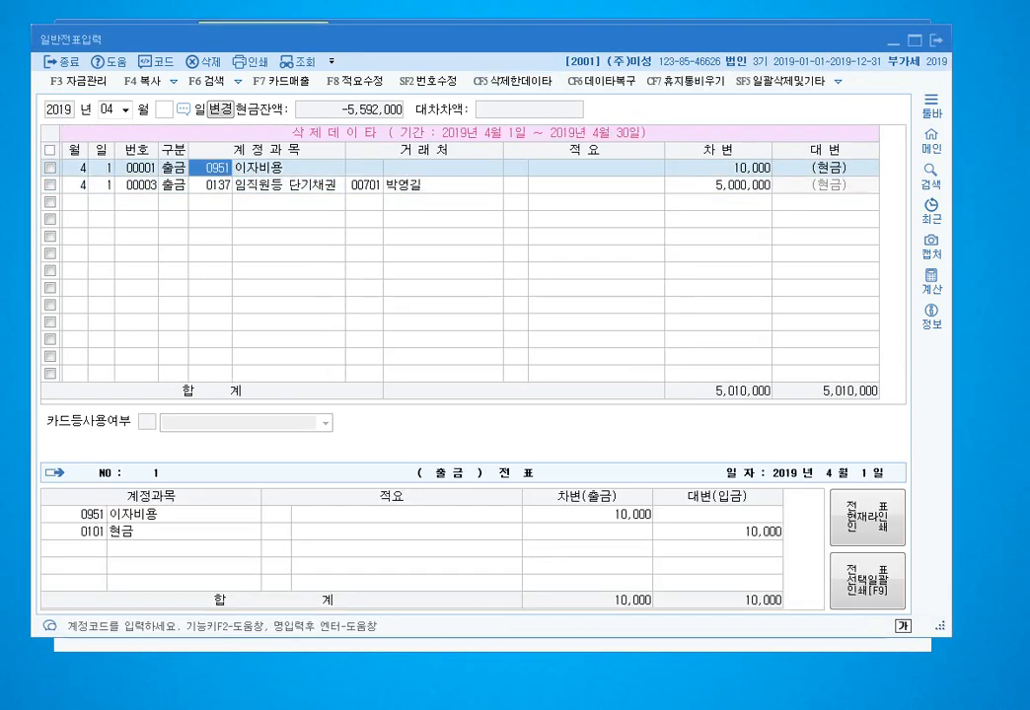
pyautogui.click(50, 150)
pyautogui.click(686, 82)
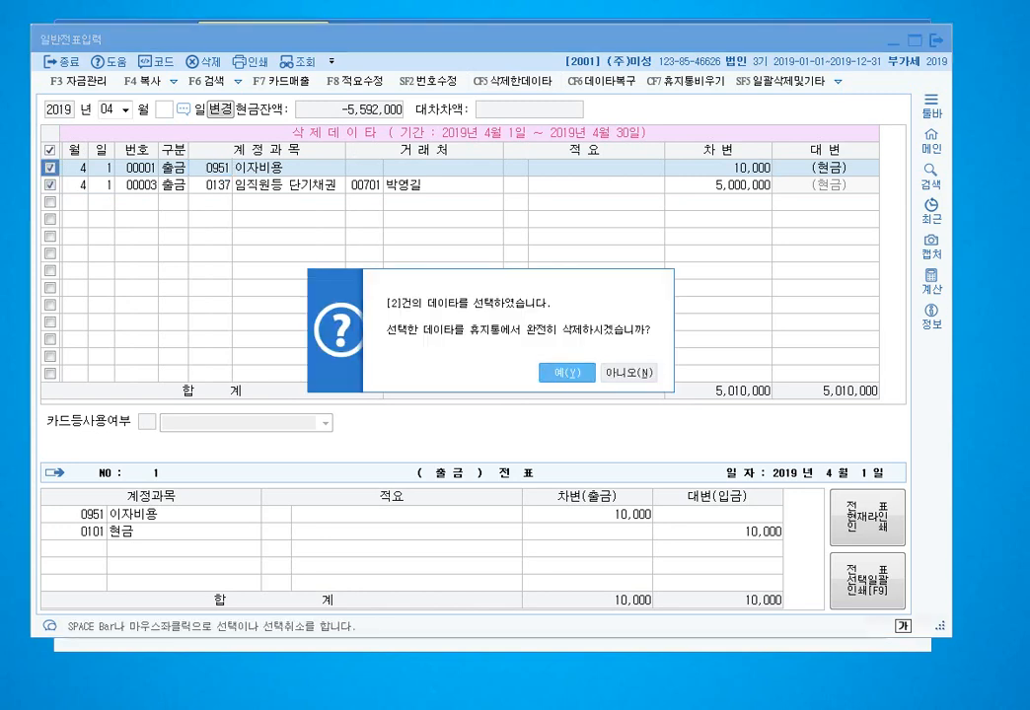
pyautogui.press('Return')
pyautogui.press('Return')
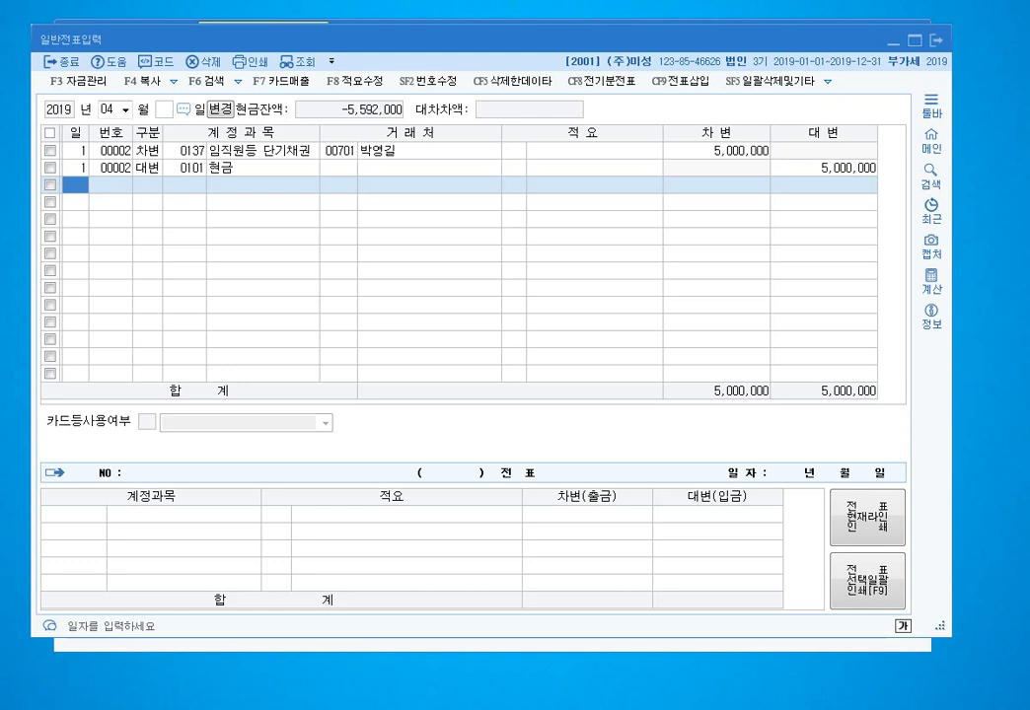
# - Enter a day-2 debit of 610,000 to 0101 현금
pyautogui.write('2')
pyautogui.press('Return')
pyautogui.write('3')
pyautogui.press('Return')
pyautogui.write('0101')
pyautogui.press('Return')
pyautogui.press('Return')
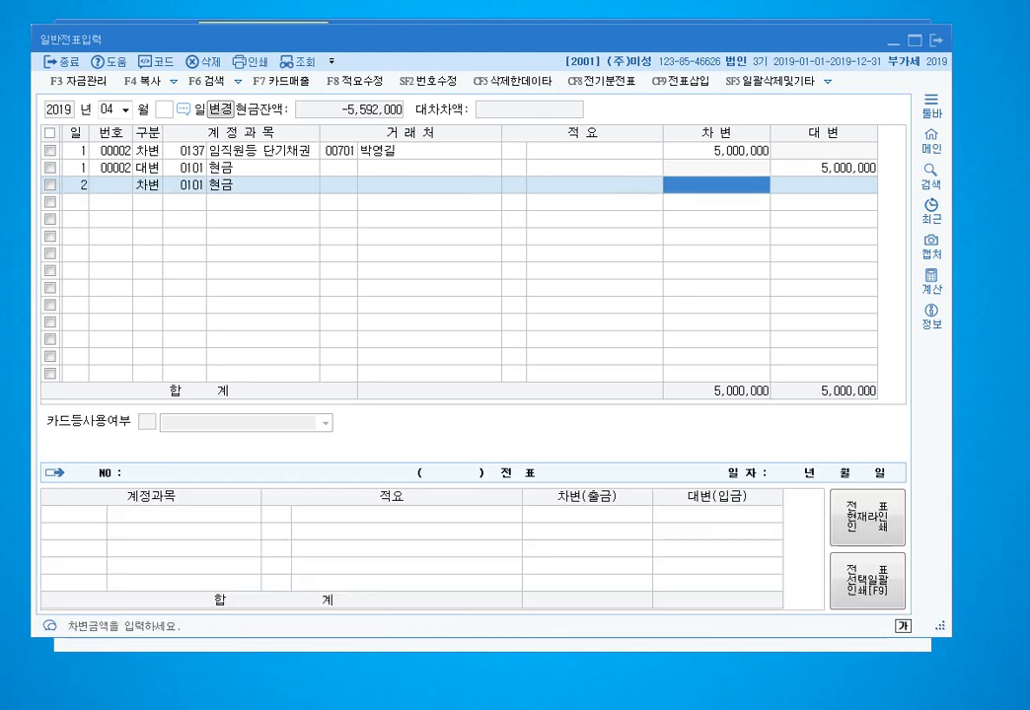
pyautogui.write('6410')
pyautogui.press('BackSpace')
pyautogui.press('BackSpace')
pyautogui.press('BackSpace')
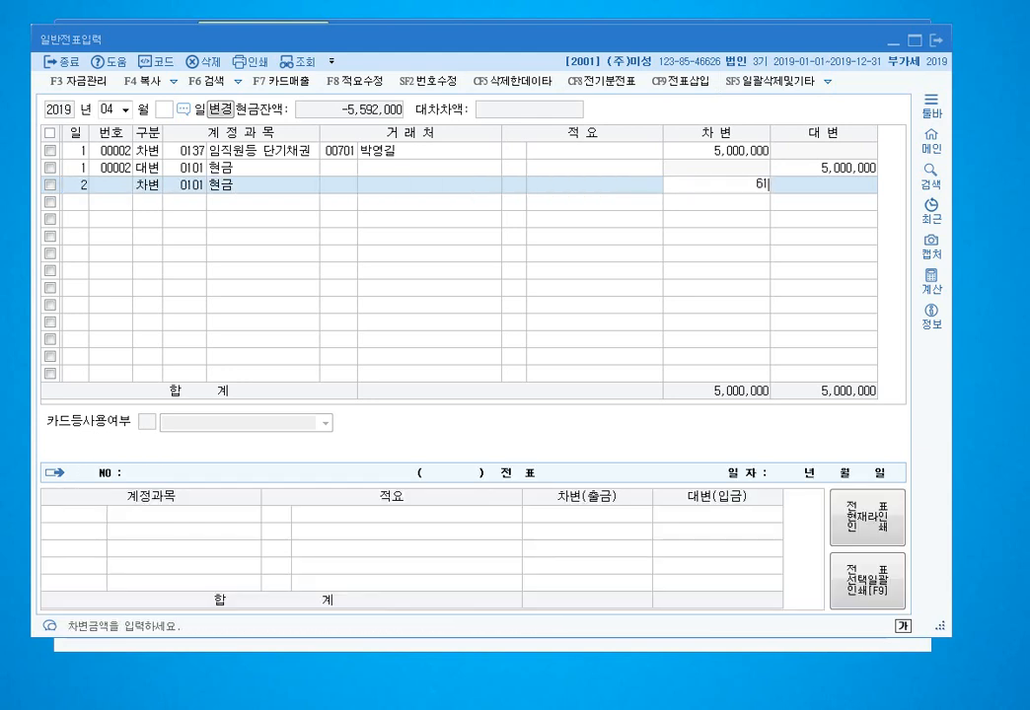
pyautogui.write('10000')
pyautogui.press('Return')
# - Credit 0114 단기대여금 600,000 for vendor 00151 보람전자
pyautogui.press('Return')
pyautogui.write('4114')
pyautogui.press('Return')
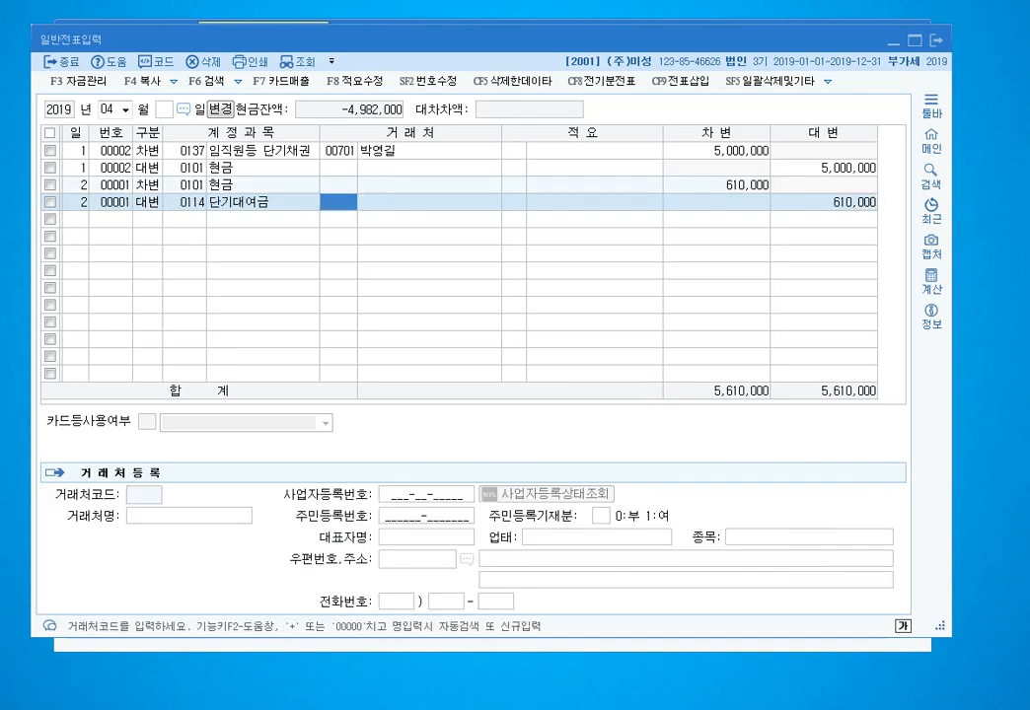
pyautogui.write('00151')
pyautogui.press('Return')
pyautogui.press('Return')
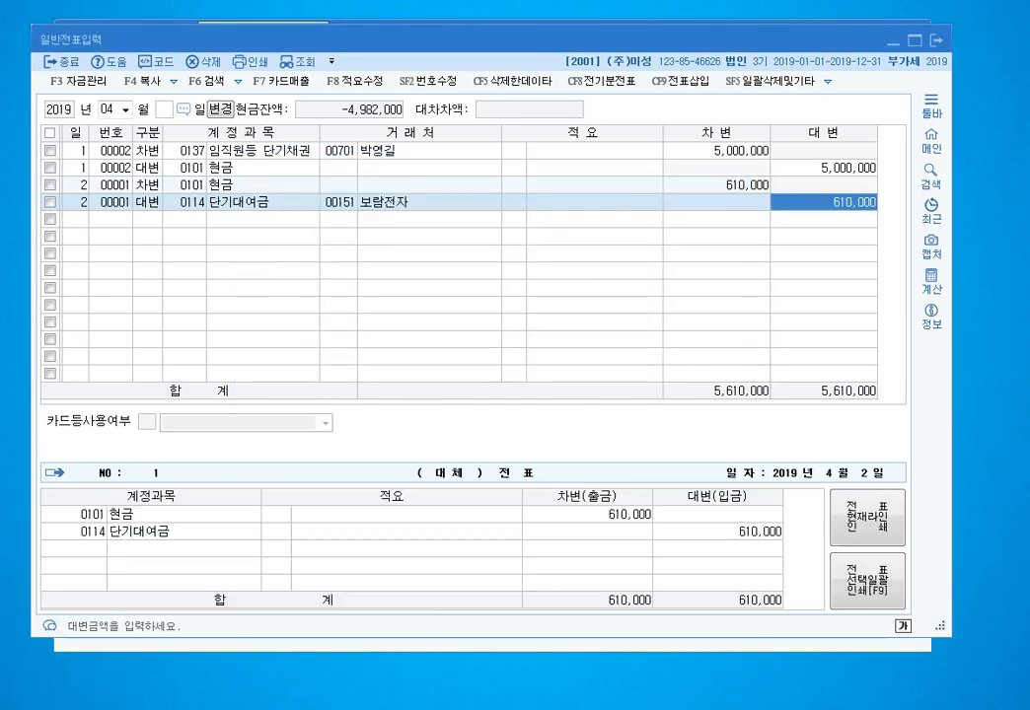
pyautogui.press('Return')
pyautogui.press('Up')
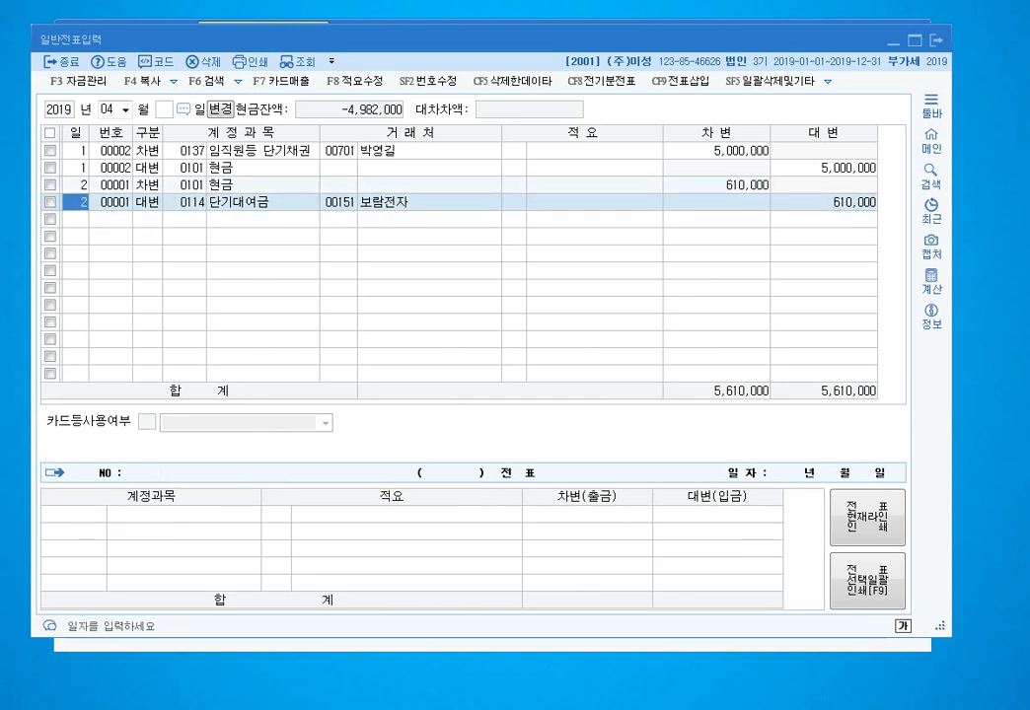
pyautogui.click(824, 202)
pyautogui.write('600000')
pyautogui.press('Return')
# - Credit the remaining 10,000 to 0901 이자수익 with no vendor
pyautogui.press('Return')
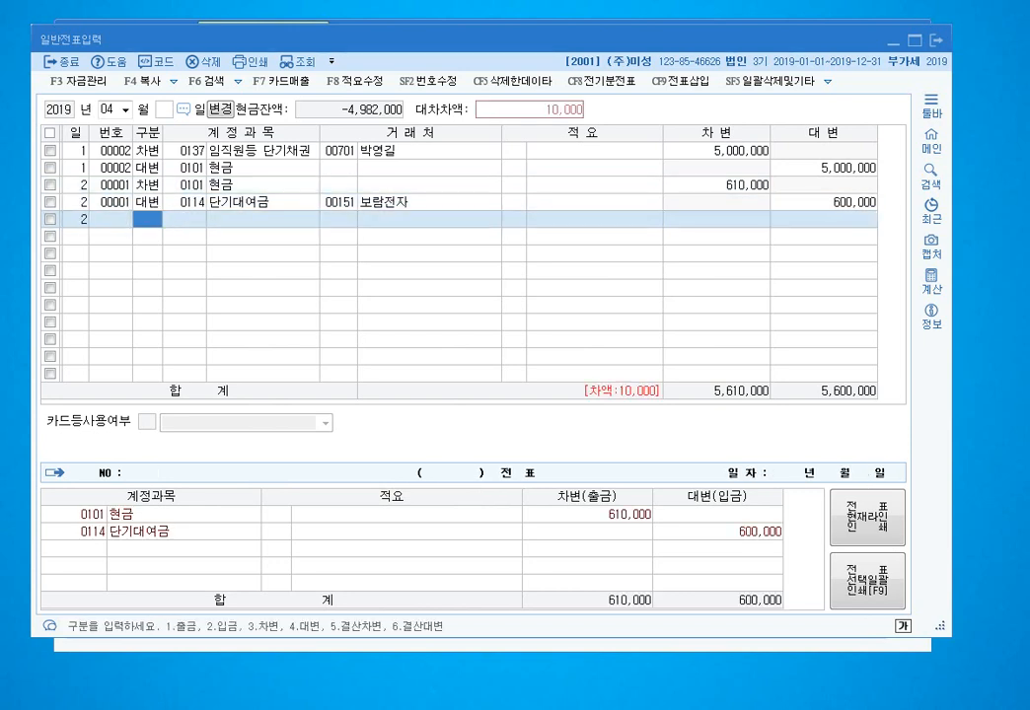
pyautogui.write('4901')
pyautogui.press('Return')
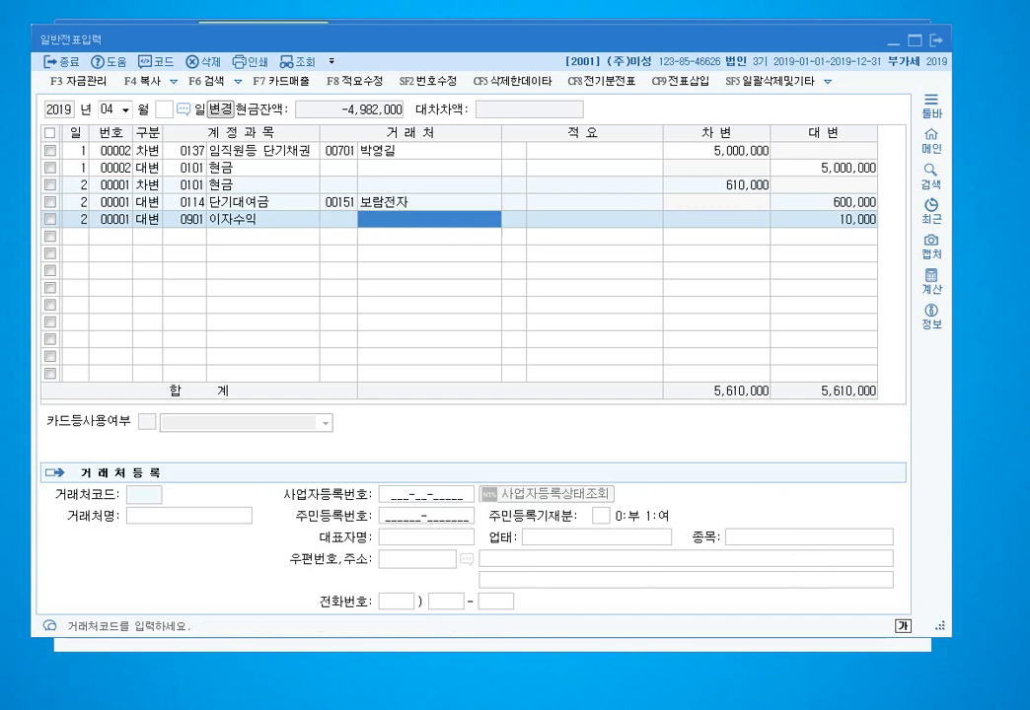
pyautogui.press('Return')
pyautogui.press('Return')
pyautogui.press('Return')
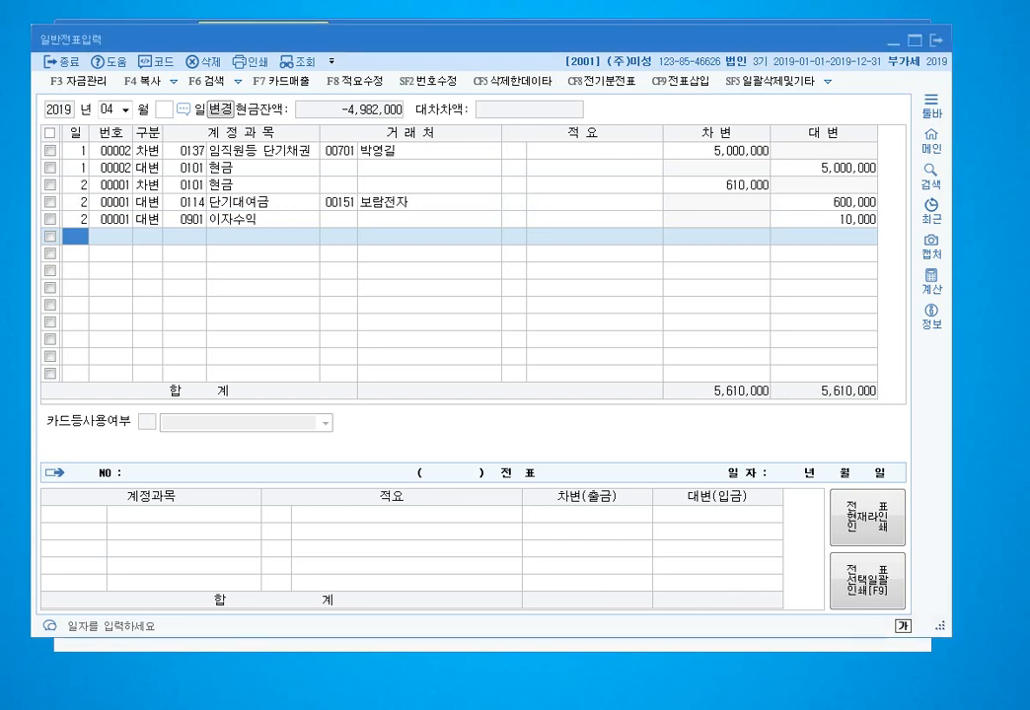
# - Enter a day-3 debit of 3,000,000 to 0114 단기대여금 for 보람전자
pyautogui.write('3')
pyautogui.press('Return')
pyautogui.write('31')
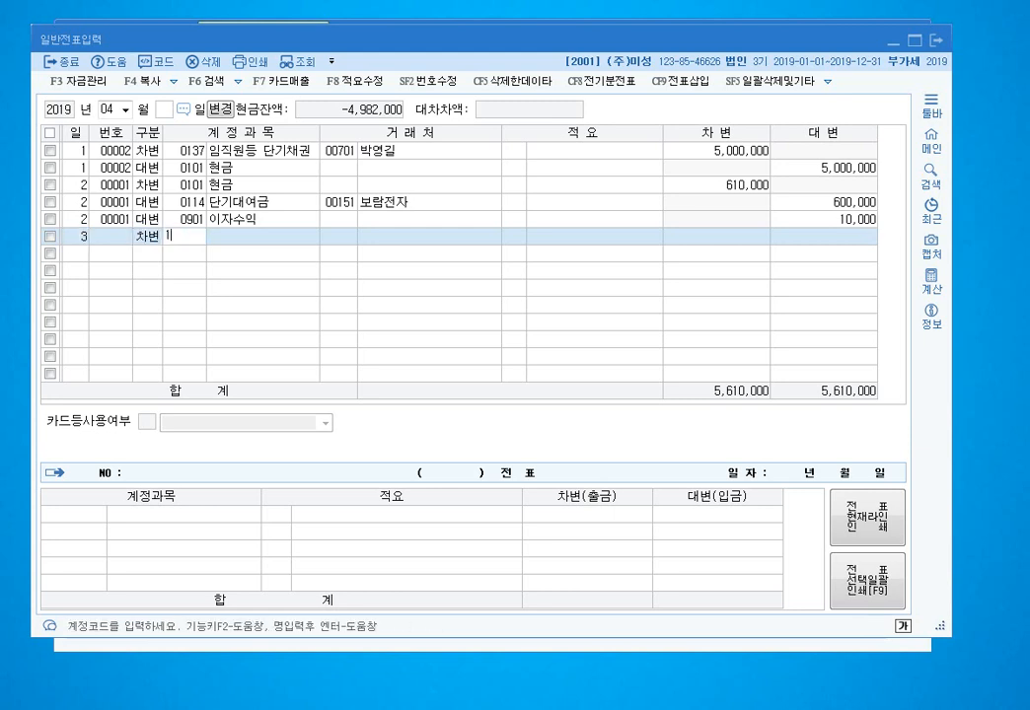
pyautogui.write('14')
pyautogui.press('Return')
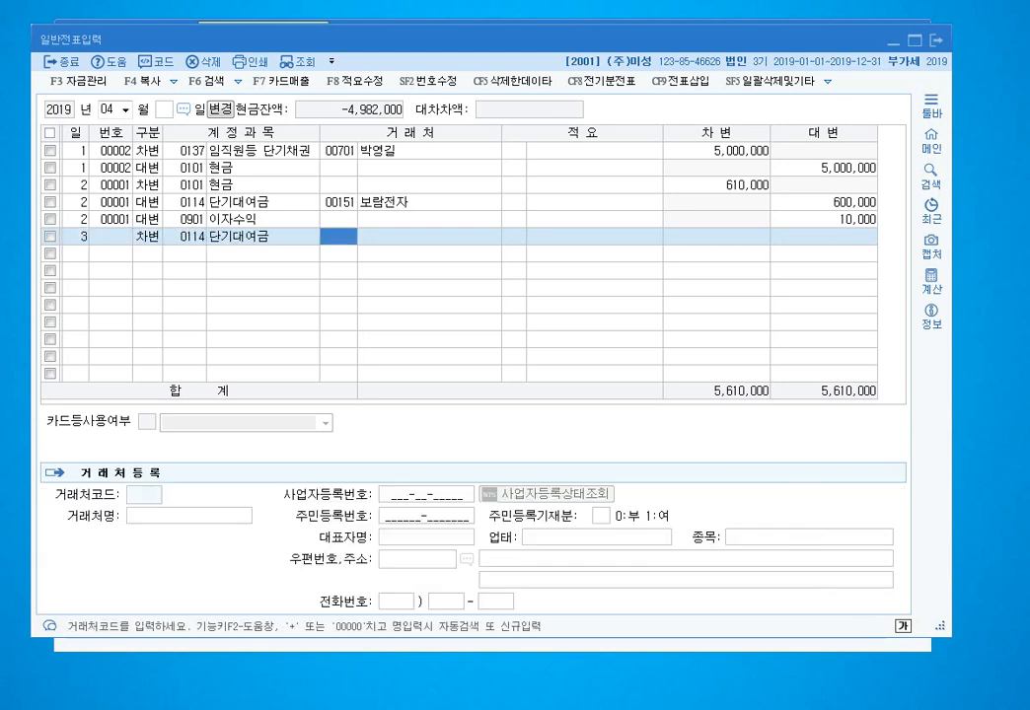
pyautogui.write('보람')
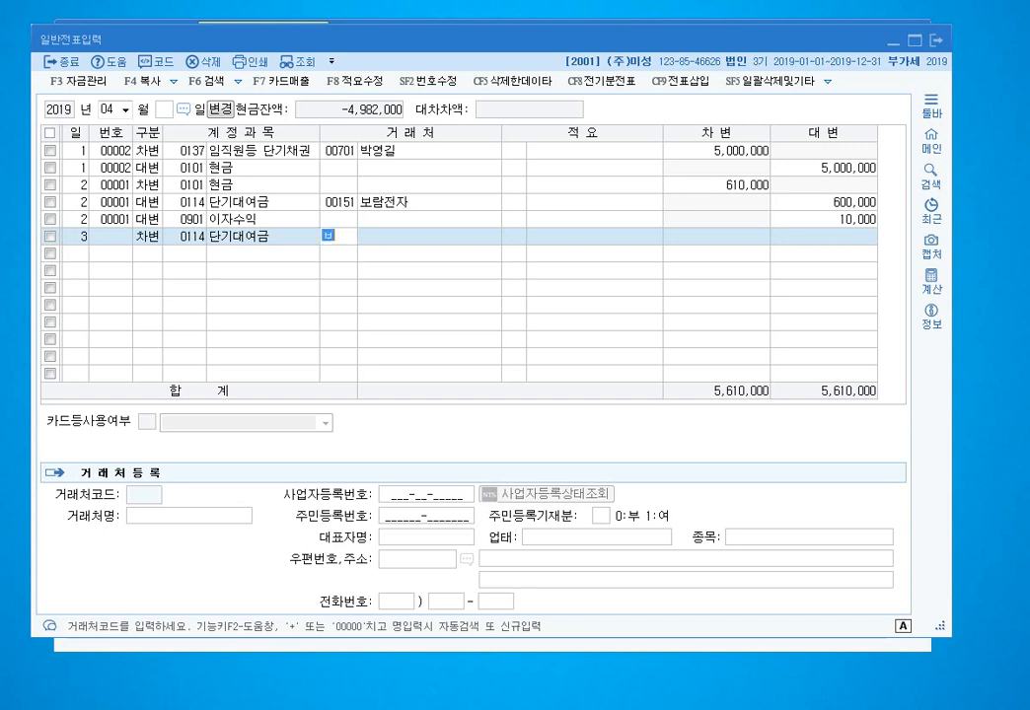
pyautogui.press('Return')
pyautogui.press('Return')
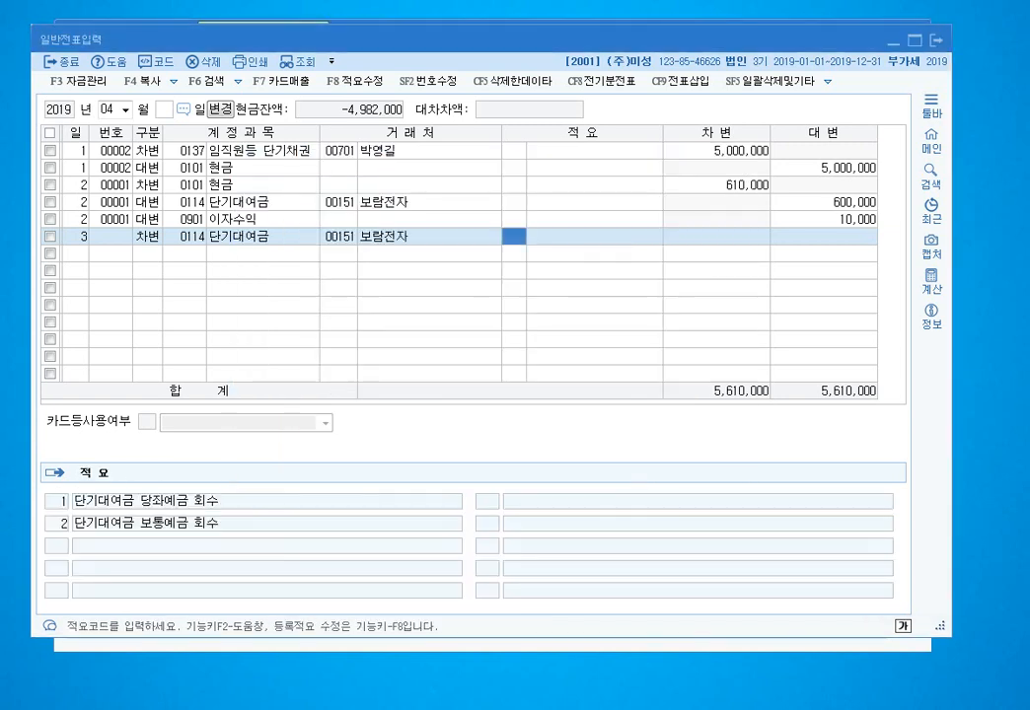
pyautogui.press('Return')
pyautogui.write('3000000')
pyautogui.press('Return')
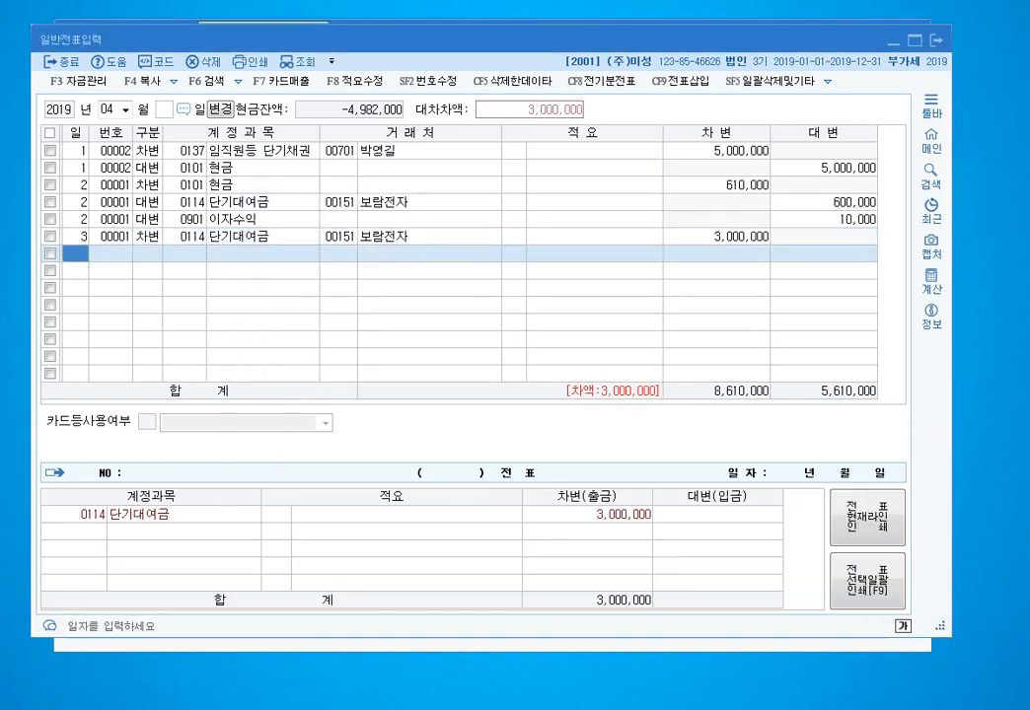
# - Credit 0103 보통예금 2,970,000 and begin the 0901 이자수익 credit line
pyautogui.press('Return')
pyautogui.write('4103')
pyautogui.press('Return')
pyautogui.press('Return')
pyautogui.press('Return')
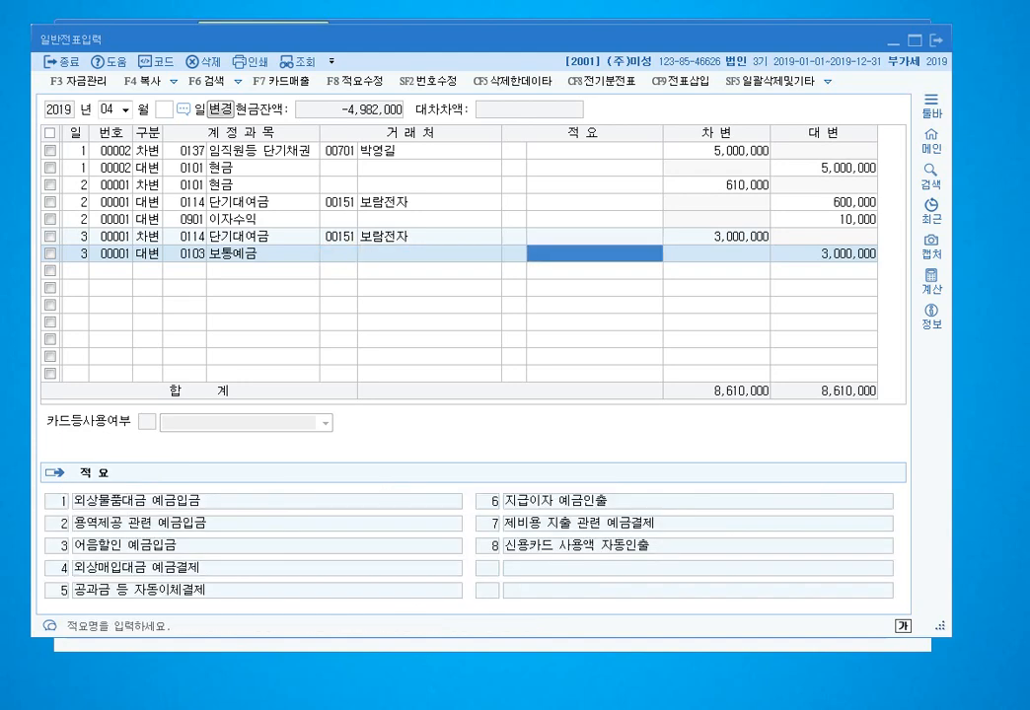
pyautogui.press('Return')
pyautogui.write('2970000')
pyautogui.press('Return')
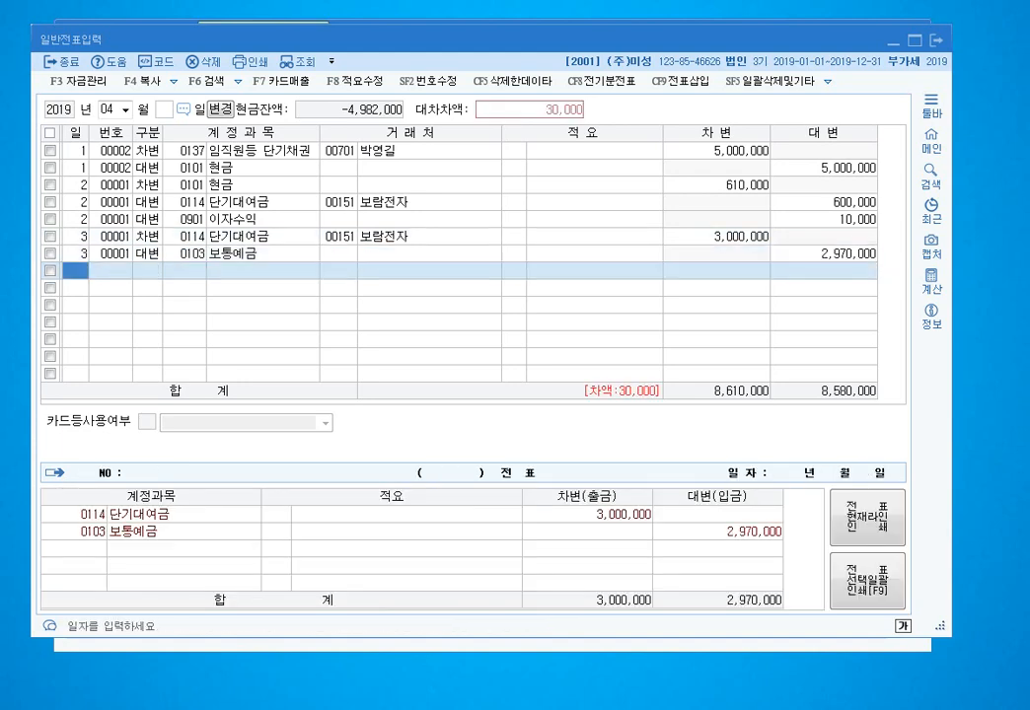
pyautogui.press('Return')
pyautogui.write('4901')
pyautogui.press('Return')
pyautogui.press('Return')
pyautogui.press('Return')
pyautogui.press('Return')
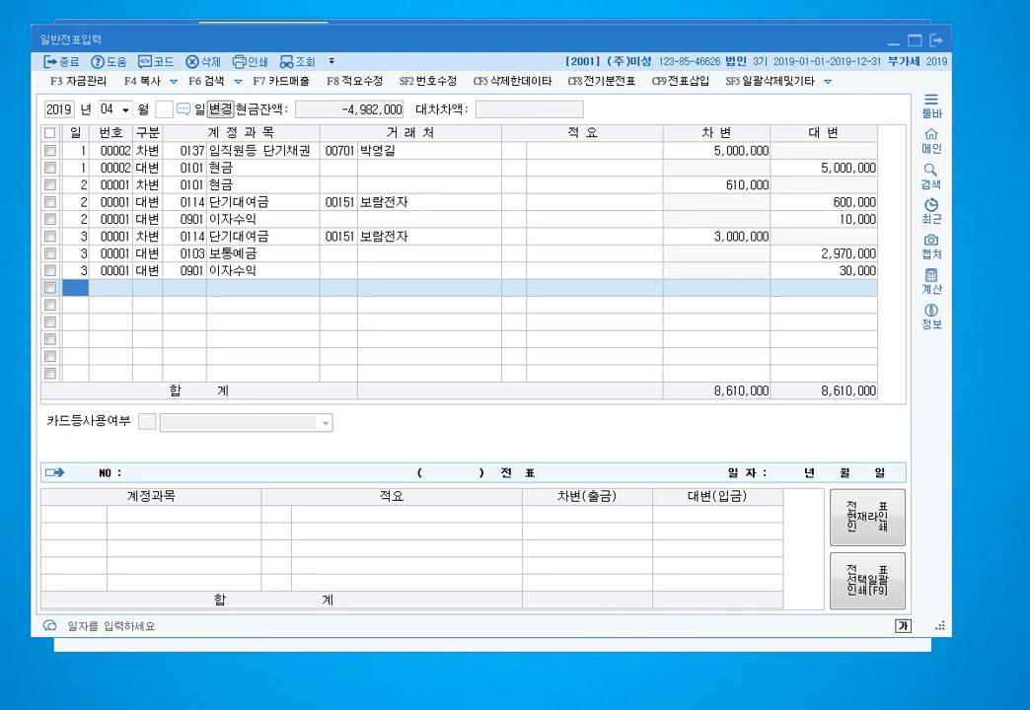
# - Enter a day-4 debit of 100,000,000 to 0114 단기대여금 for 세천상사
pyautogui.write('4')
pyautogui.press('Return')
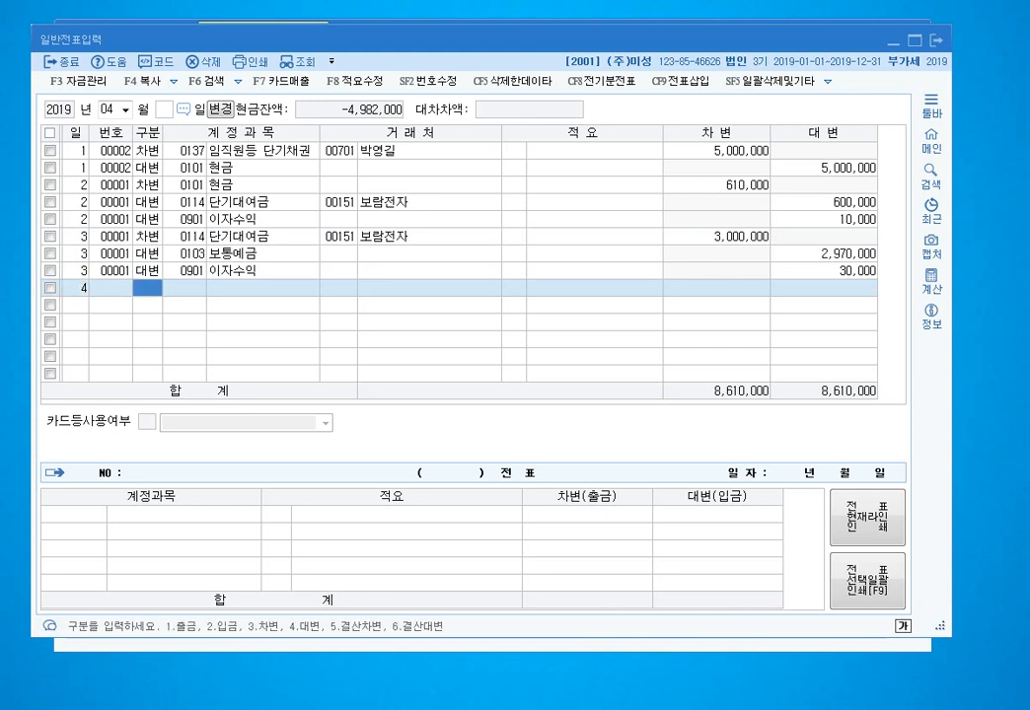
pyautogui.write('3')
pyautogui.press('Return')
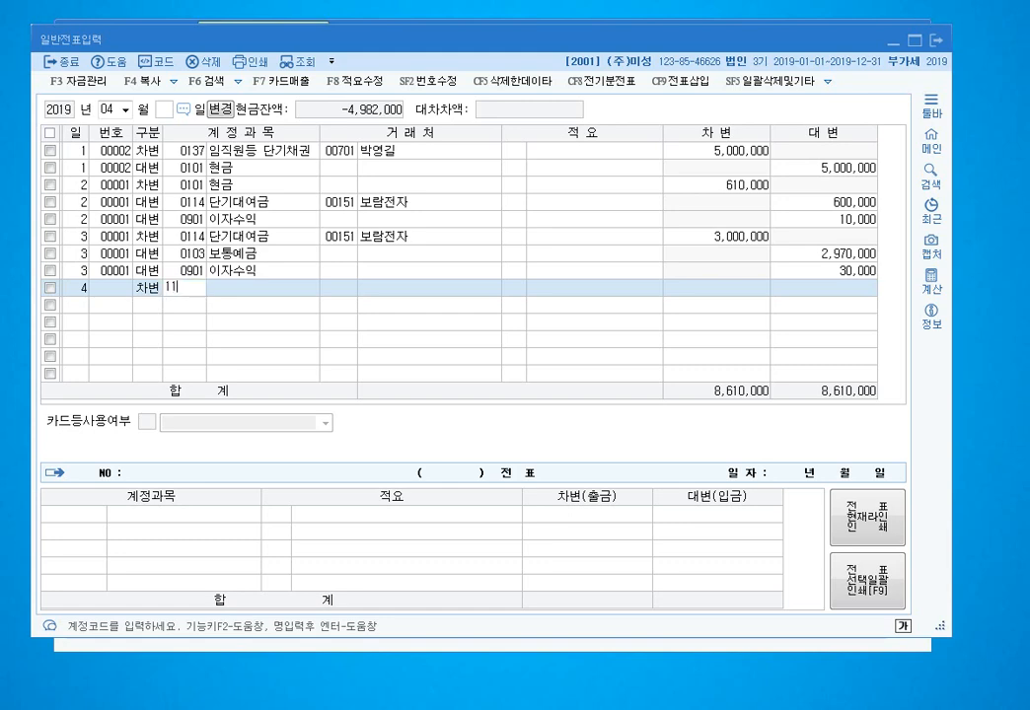
pyautogui.write('114')
pyautogui.press('Return')
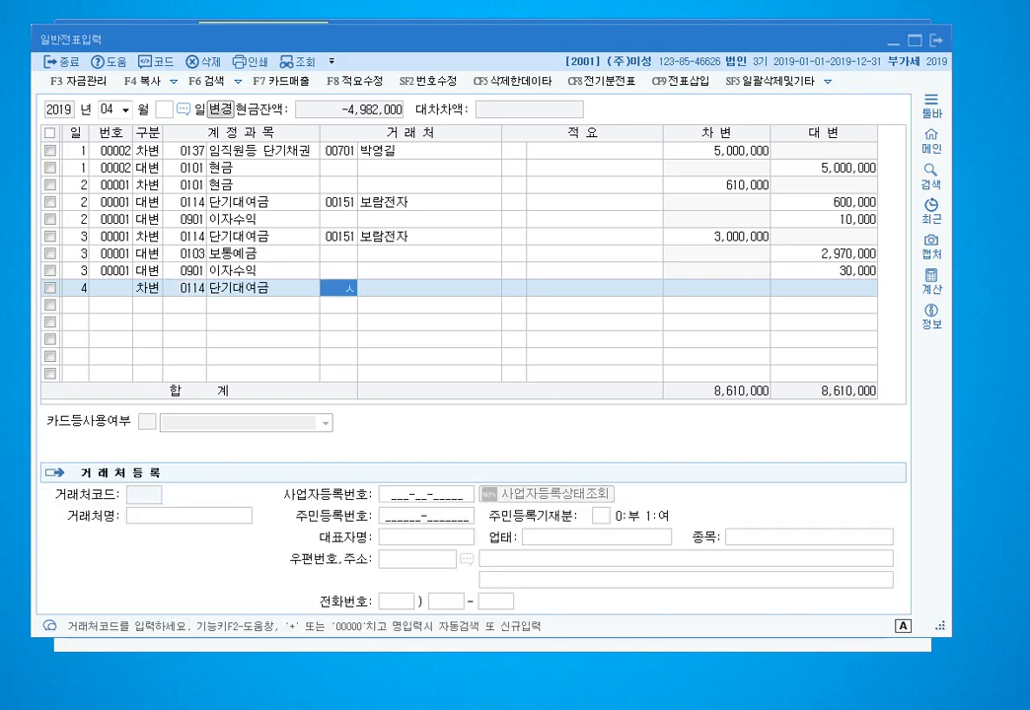
pyautogui.write('세천')
pyautogui.press('Return')
pyautogui.press('Return')
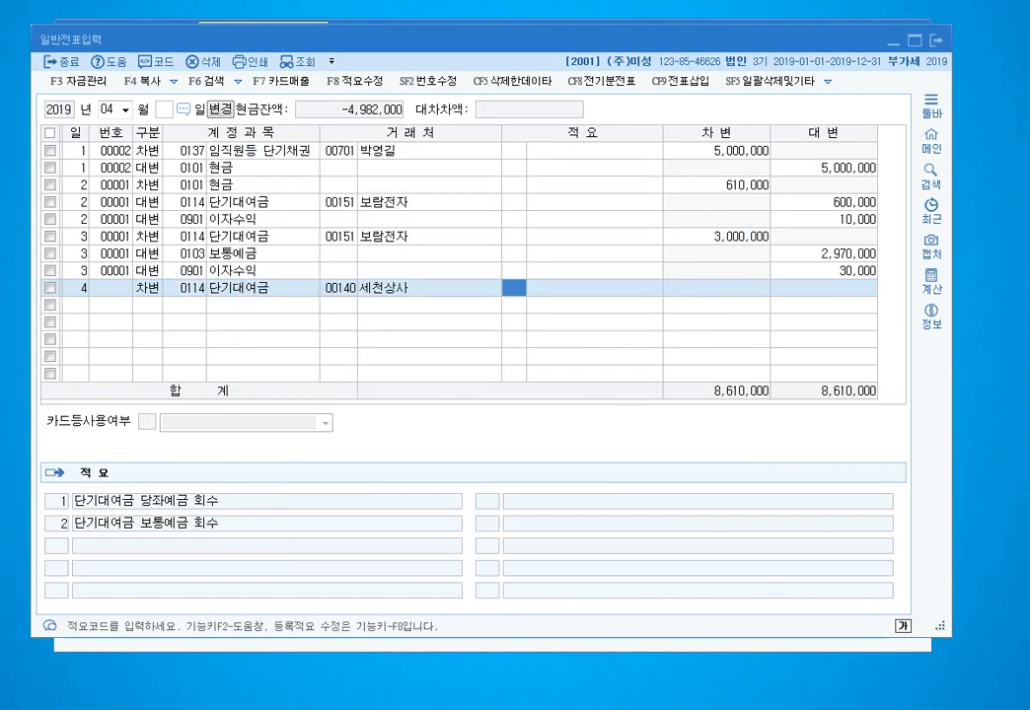
pyautogui.press('Return')
pyautogui.write('11')
pyautogui.press('BackSpace')
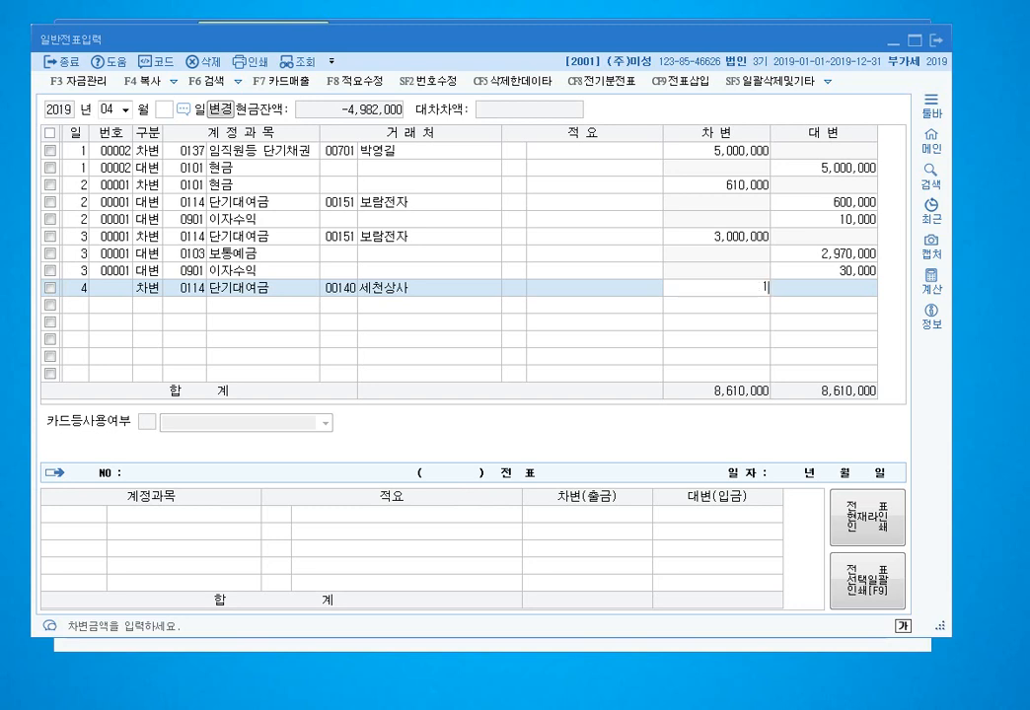
pyautogui.write('00000000')
pyautogui.press('Return')
# - Credit 0103 보통예금 85,050,000
pyautogui.press('Return')
pyautogui.write('4')
pyautogui.press('Return')
pyautogui.write('103')
pyautogui.press('Return')
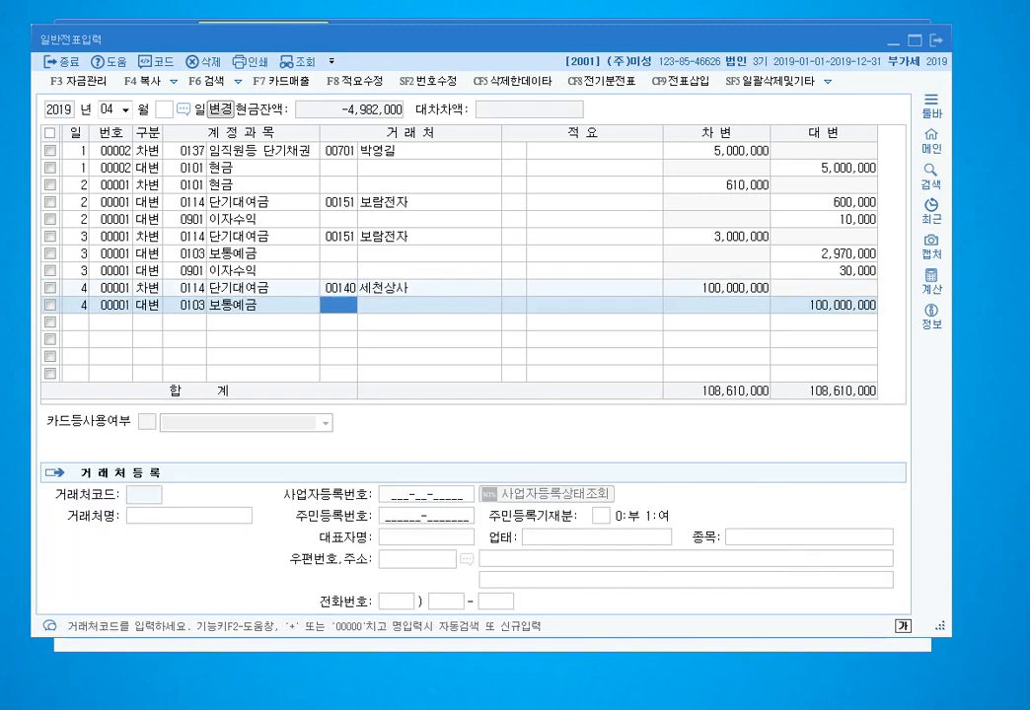
pyautogui.press('Return')
pyautogui.press('Left')
pyautogui.press('Left')
pyautogui.press('Right')
pyautogui.press('Right')
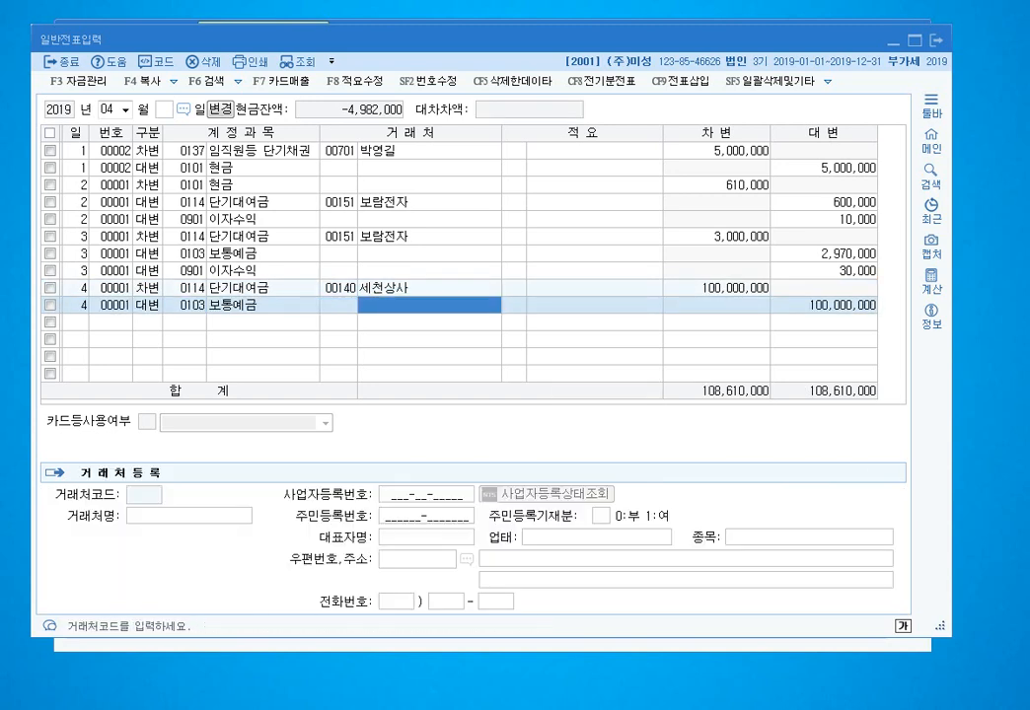
pyautogui.press('Return')
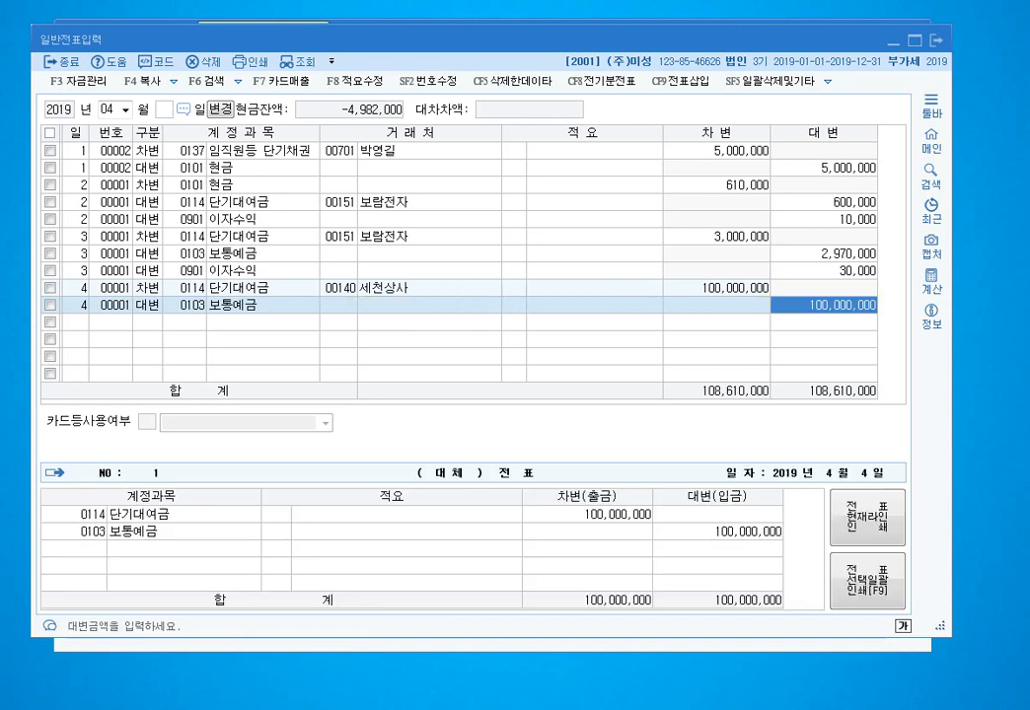
pyautogui.write('85050000')
pyautogui.press('Return')
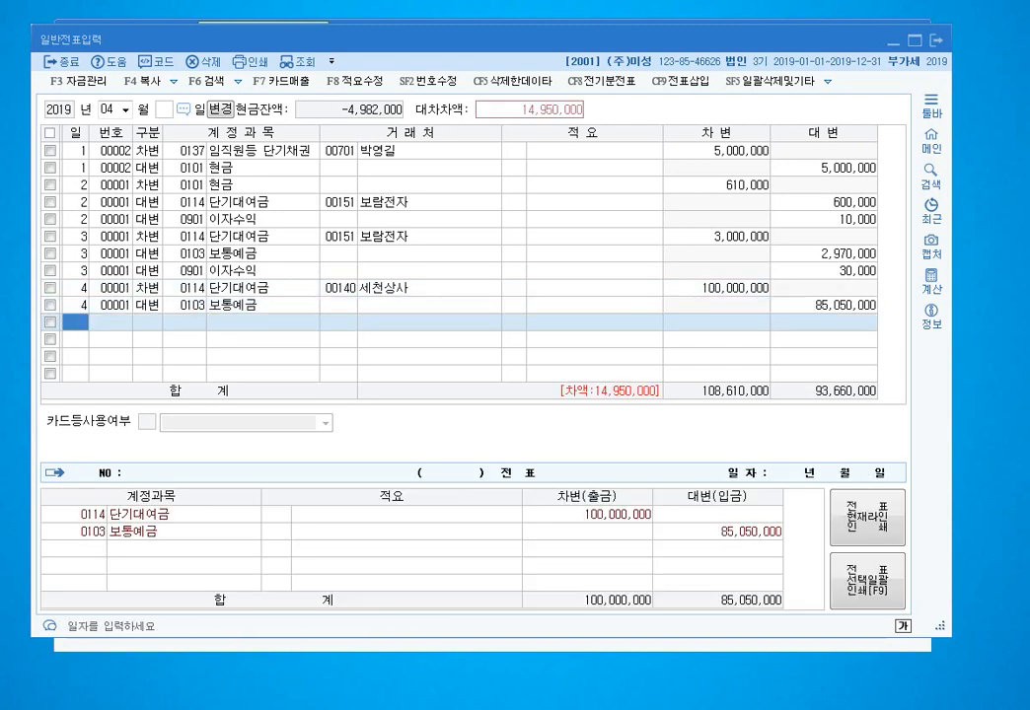
# - Credit 0108 외상매출금 14,950,000 for vendor 140 세천상사
pyautogui.press('Return')
pyautogui.write('4')
pyautogui.press('Return')
pyautogui.write('108')
pyautogui.press('Return')
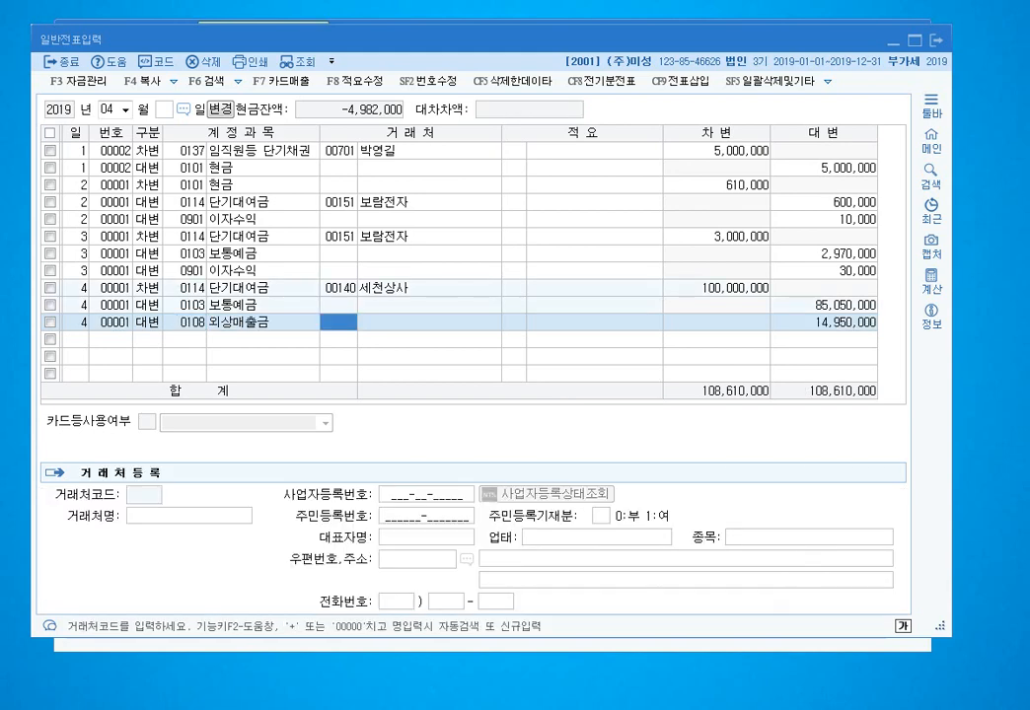
pyautogui.write('140')
pyautogui.press('Return')
pyautogui.press('Return')
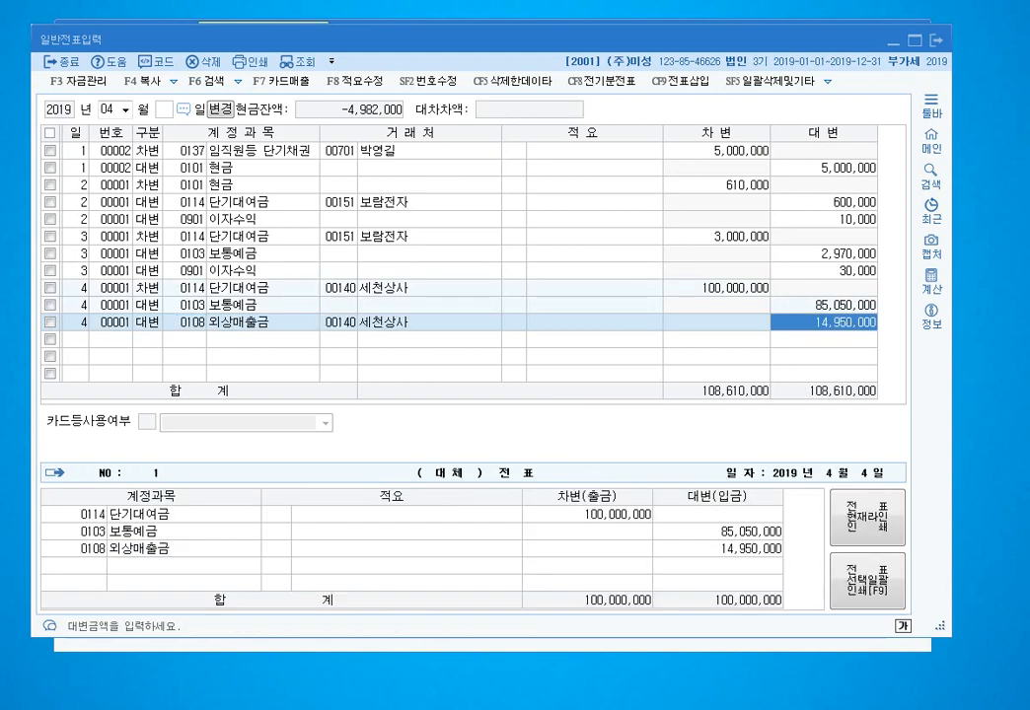
pyautogui.press('Return')
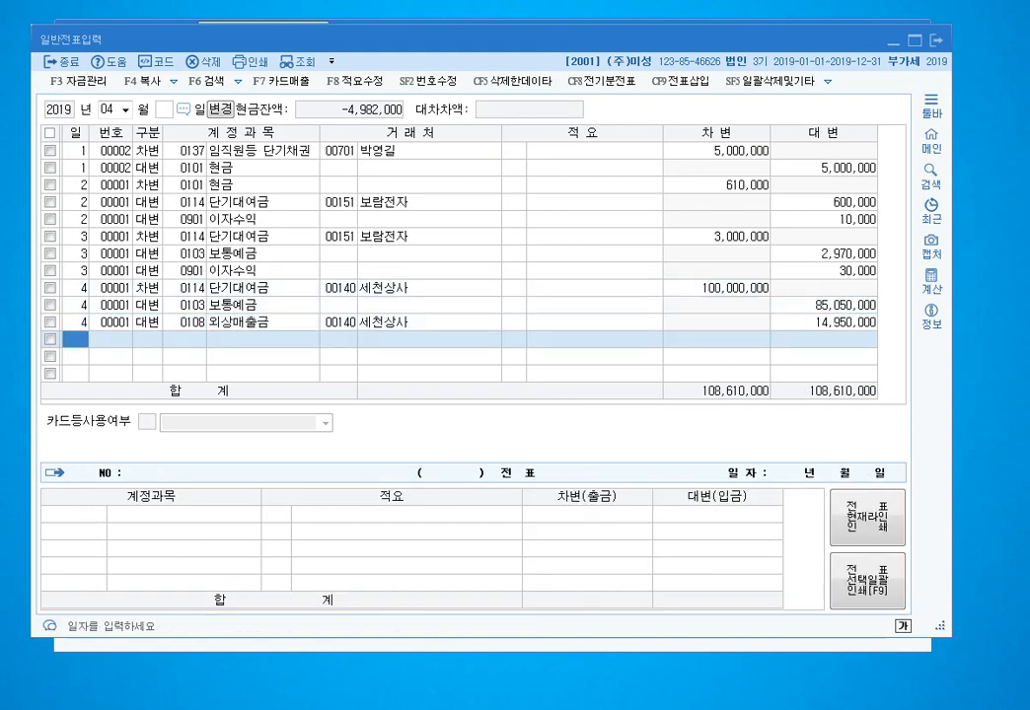
# - Enter a day-5 debit of 2,000,000 to 0131 선급금 for 소공백화점
pyautogui.write('5')
pyautogui.press('Return')
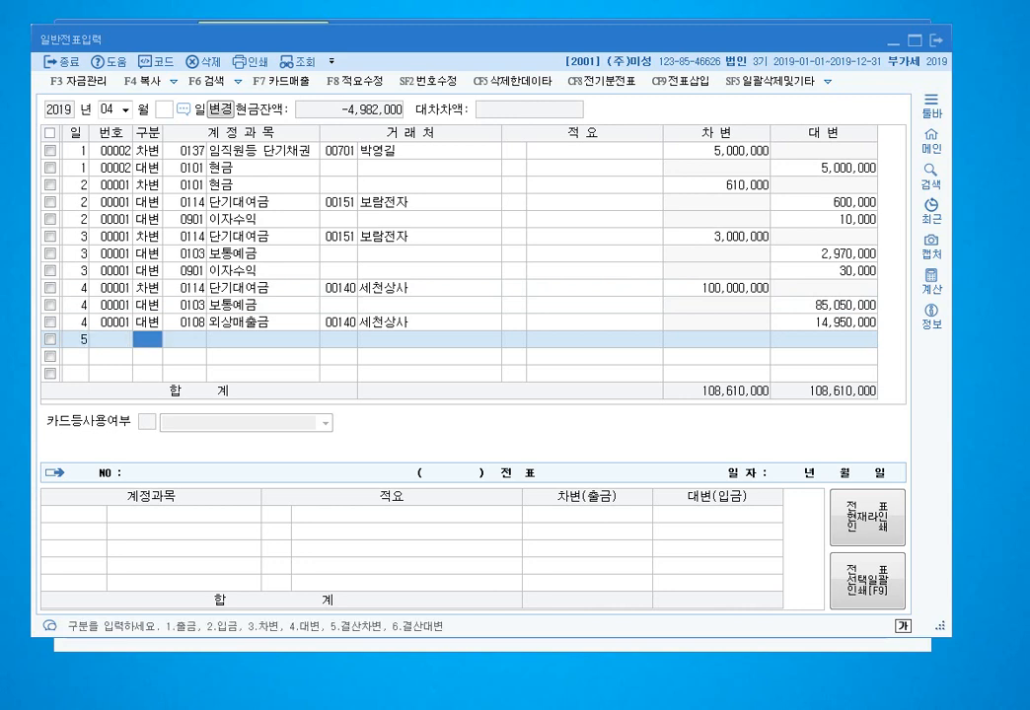
pyautogui.write('1')
pyautogui.press('Return')
pyautogui.write('3')
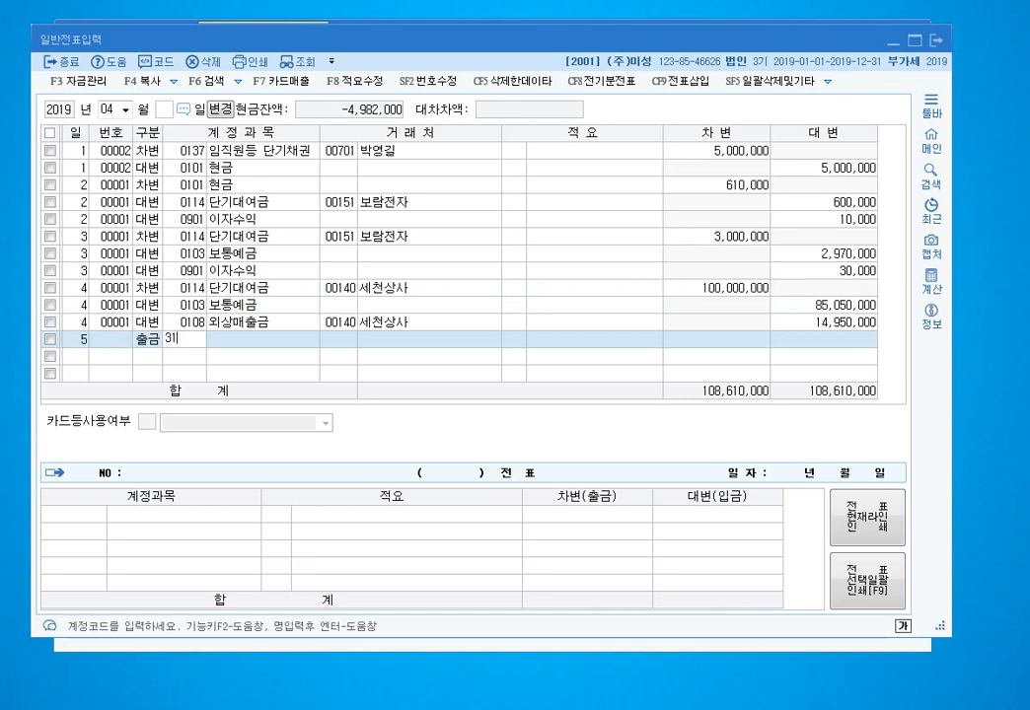
pyautogui.write('1')
pyautogui.press('Return')
pyautogui.press('Escape')
pyautogui.press('Left')
pyautogui.write('3')
pyautogui.press('Return')
pyautogui.write('131')
pyautogui.press('Return')
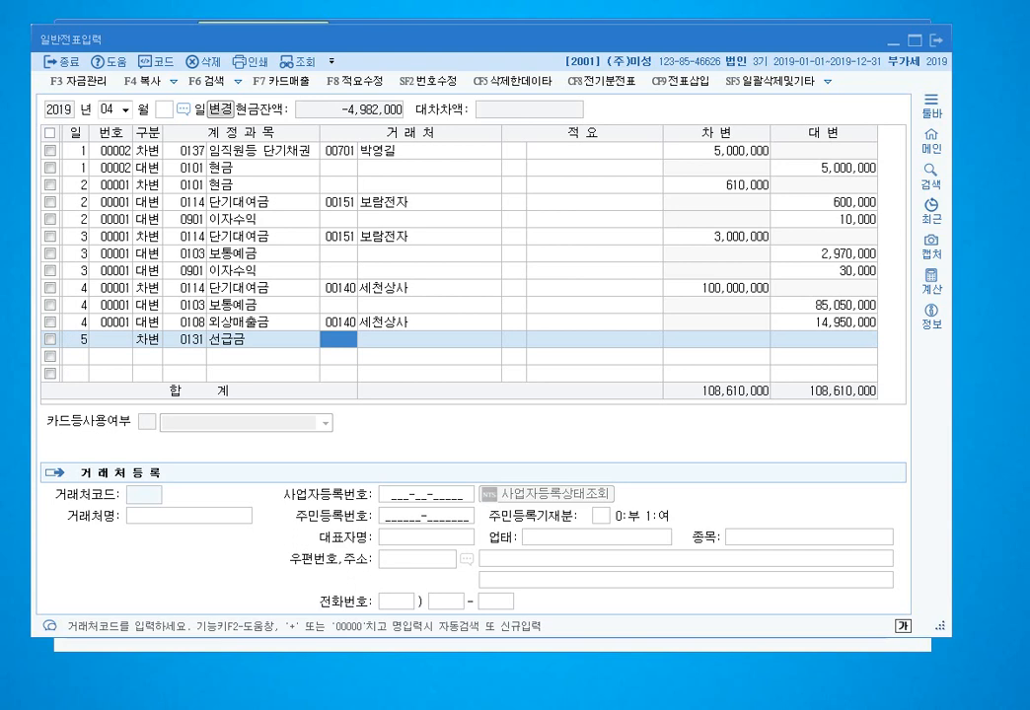
pyautogui.write('소공')
pyautogui.press('Return')
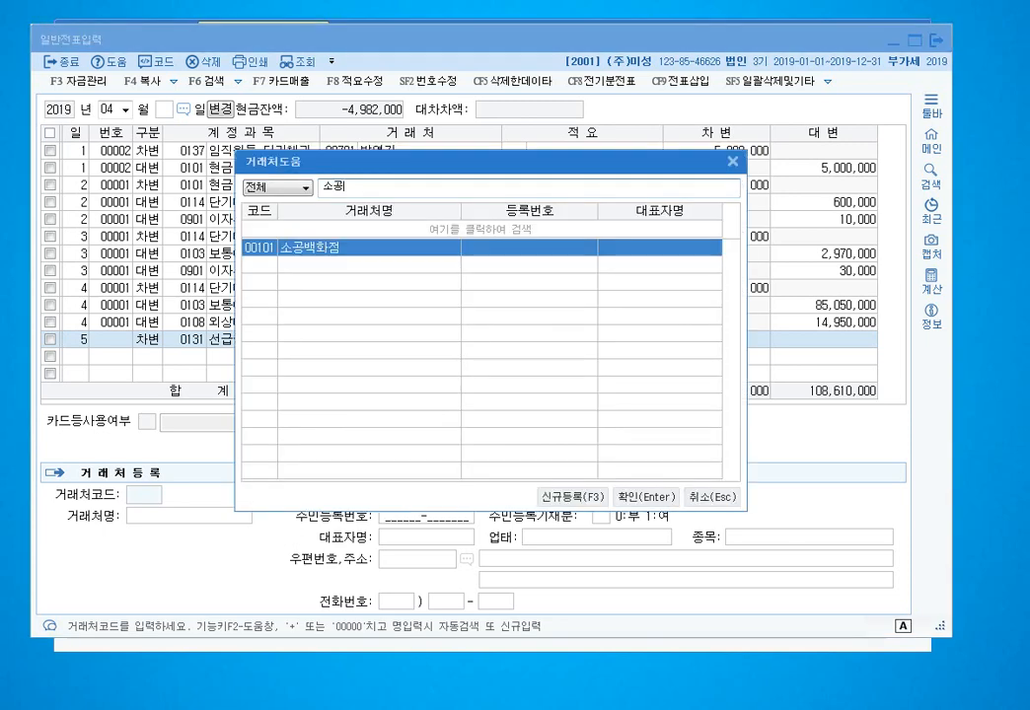
pyautogui.press('Return')
pyautogui.press('Return')
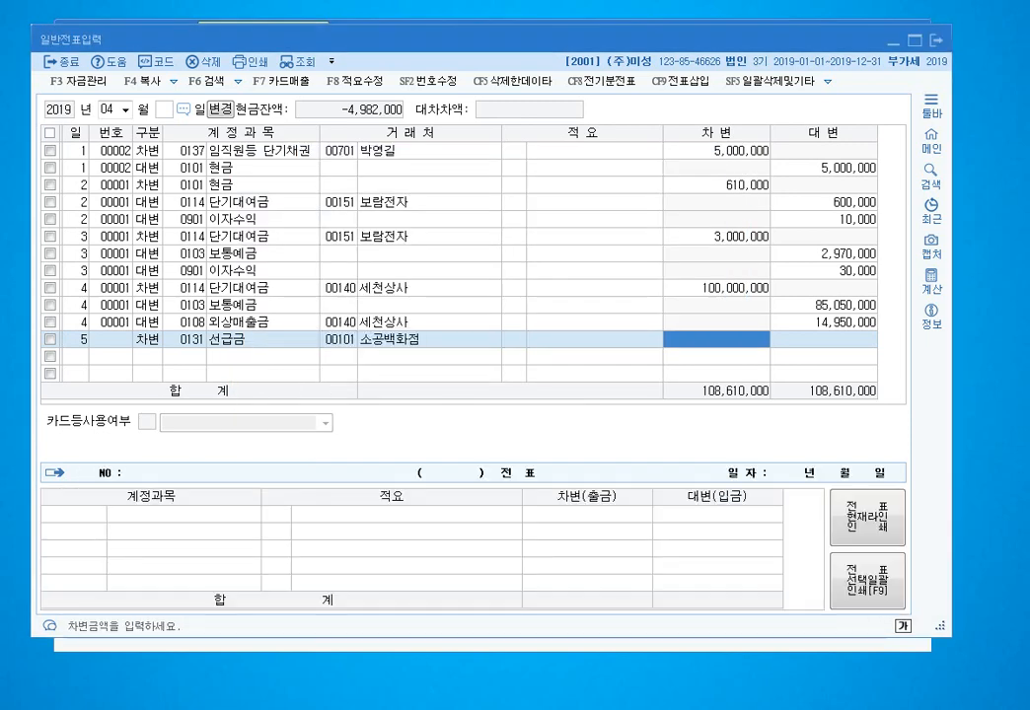
pyautogui.write('2000000')
pyautogui.press('Return')
# - Balance it with a 2,000,000 credit to 0101 현금
pyautogui.write('41')
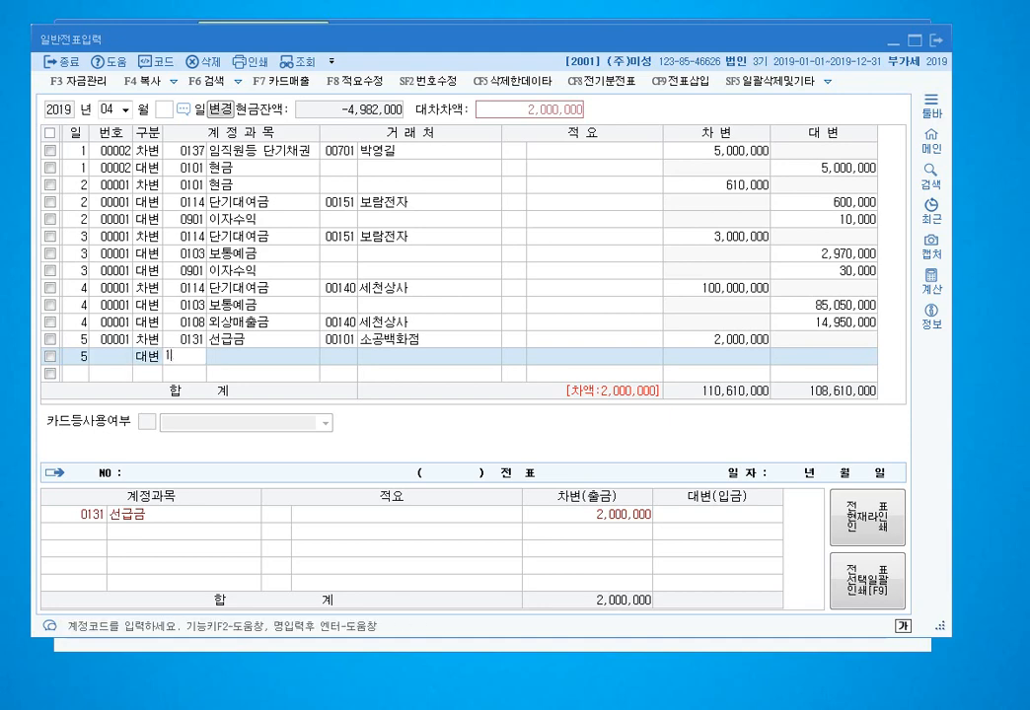
pyautogui.write('01')
pyautogui.press('Return')
pyautogui.press('Return')
pyautogui.press('Return')
pyautogui.press('Return')
pyautogui.press('Return')
pyautogui.press('Return')
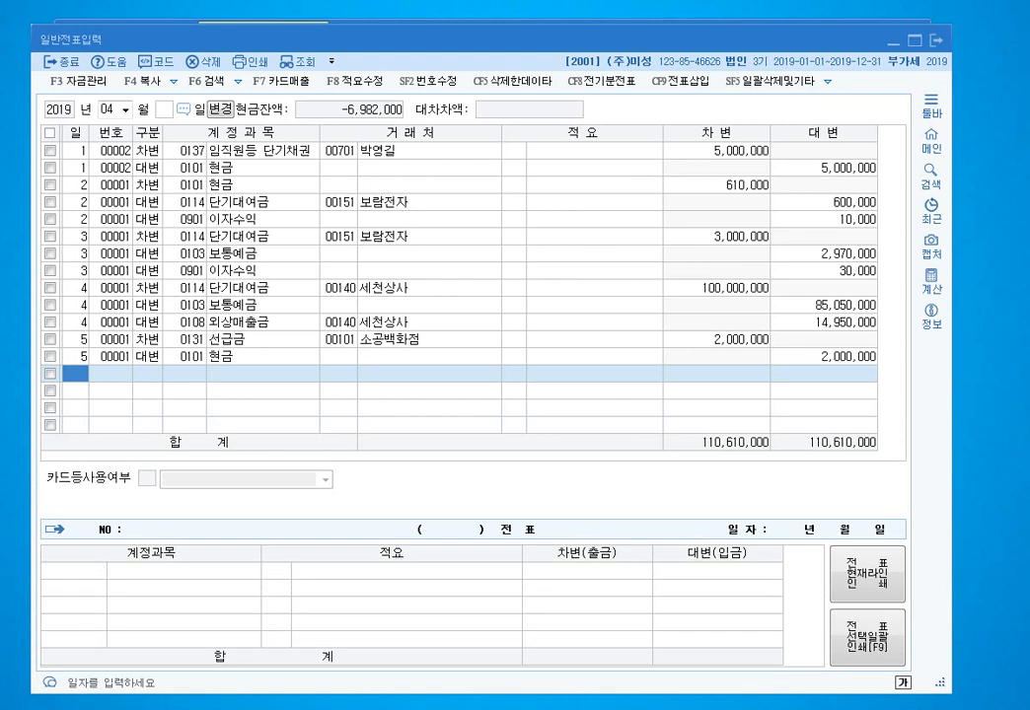
pyautogui.write('6')
pyautogui.press('Return')
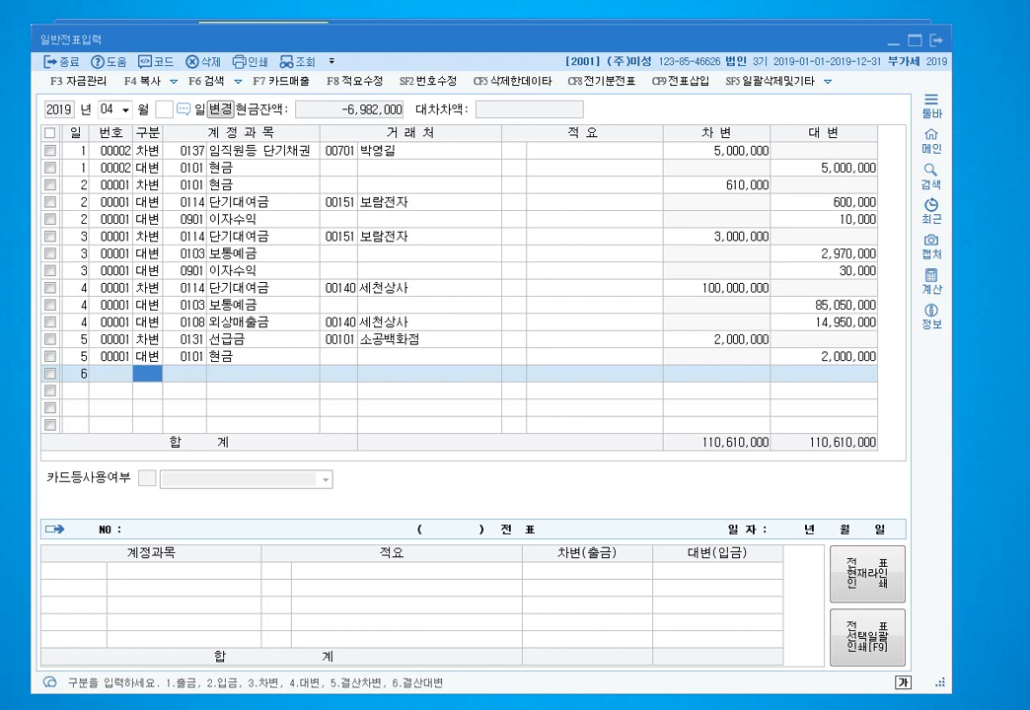
pyautogui.write('3')
pyautogui.press('Return')
pyautogui.write('131')
pyautogui.press('Return')
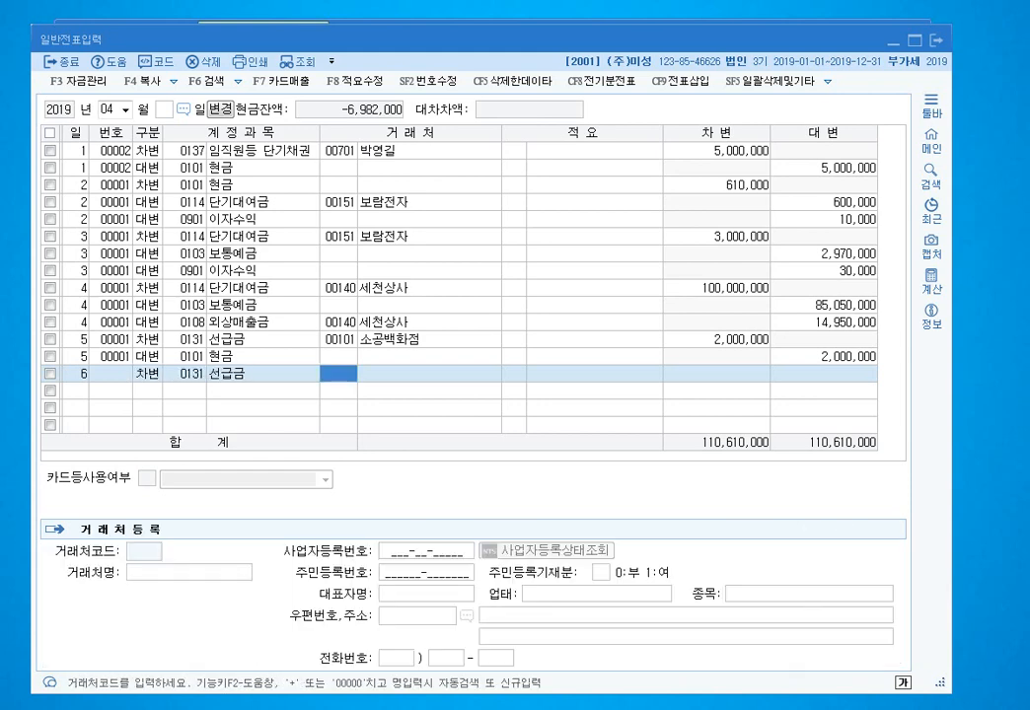
pyautogui.write('개성')
pyautogui.press('Return')
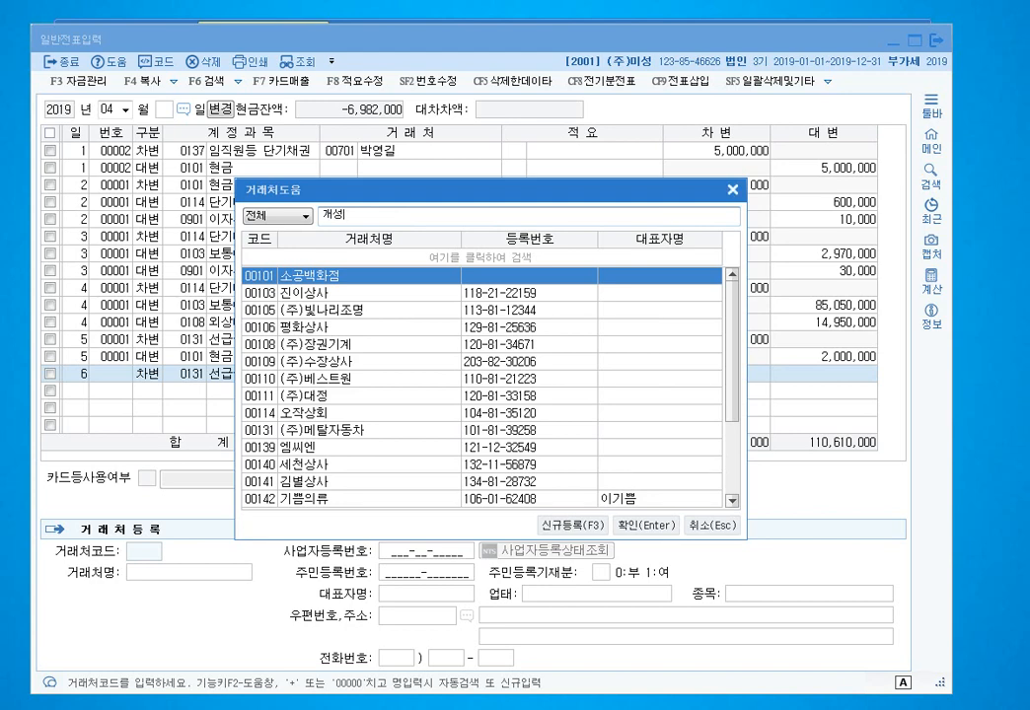
pyautogui.click(731, 189)
pyautogui.click(930, 141)
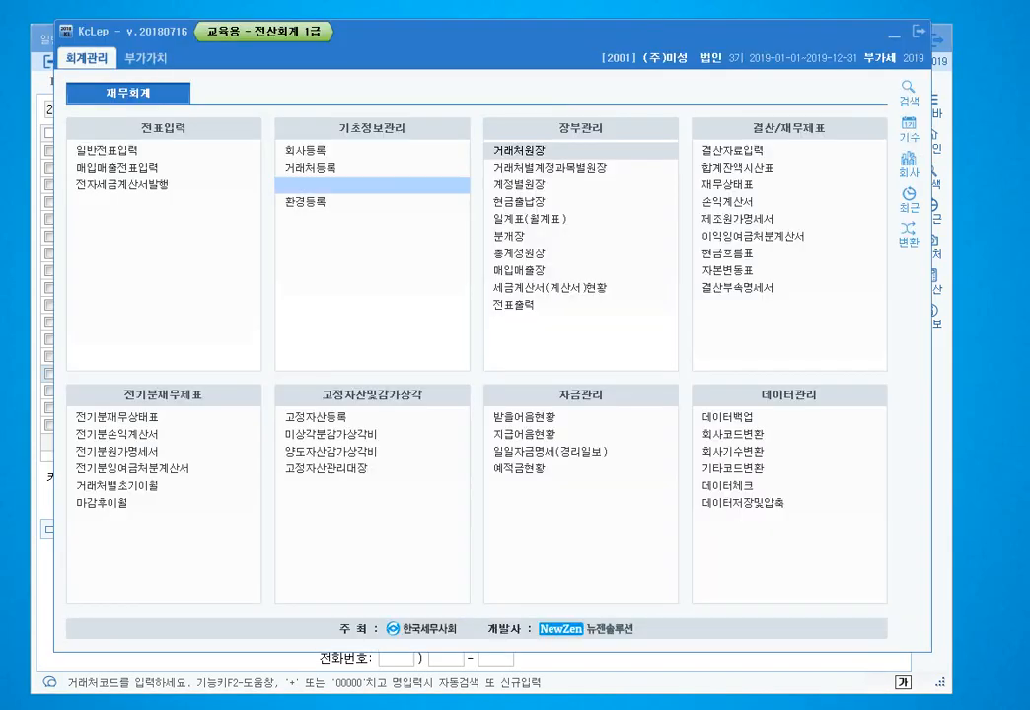
pyautogui.click(311, 167)
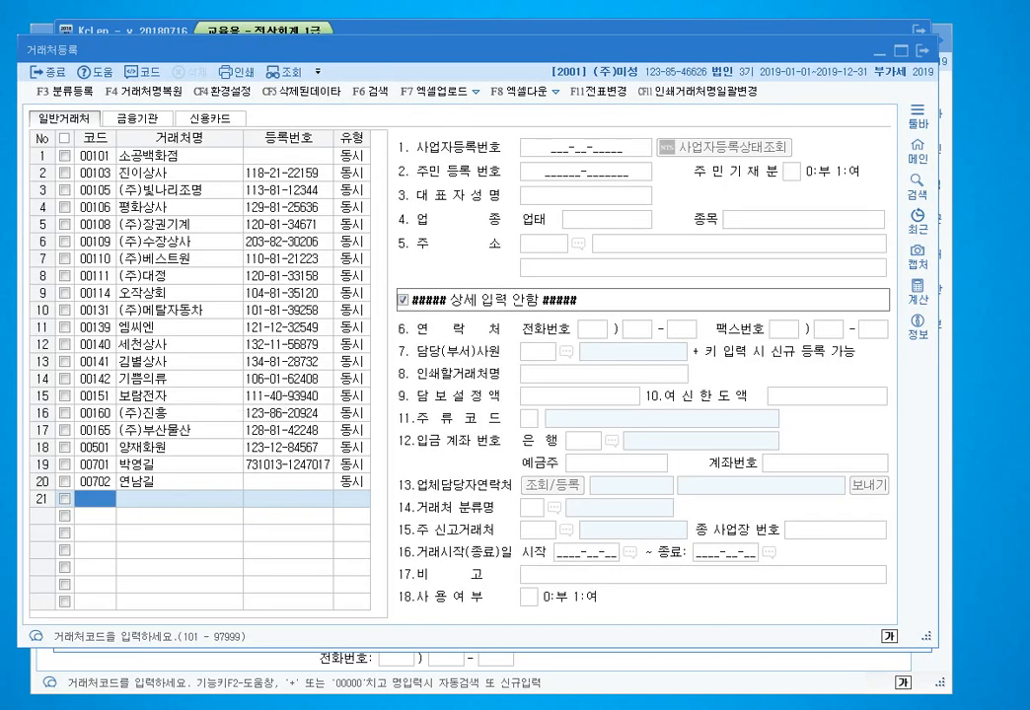
pyautogui.press('Escape')
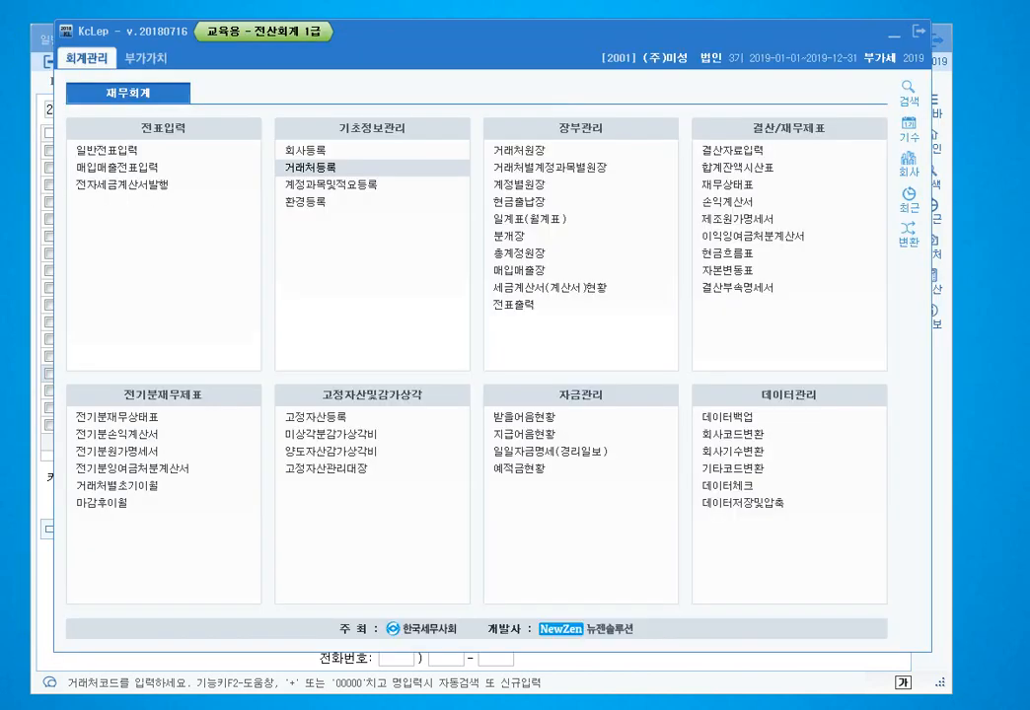
pyautogui.press('Escape')
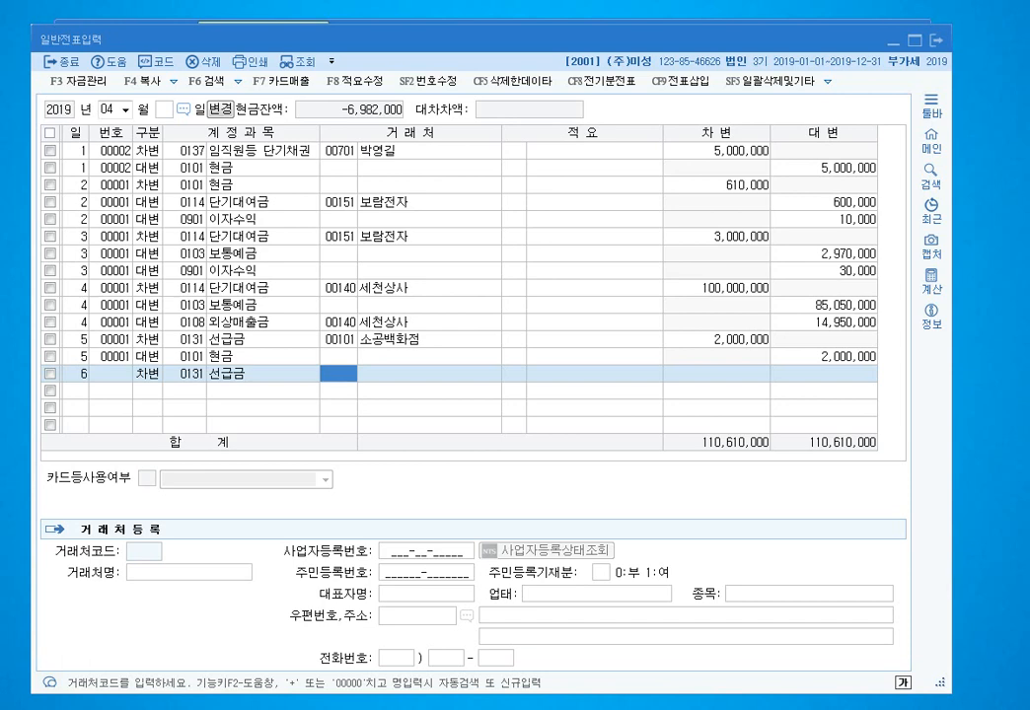
pyautogui.press('F2')
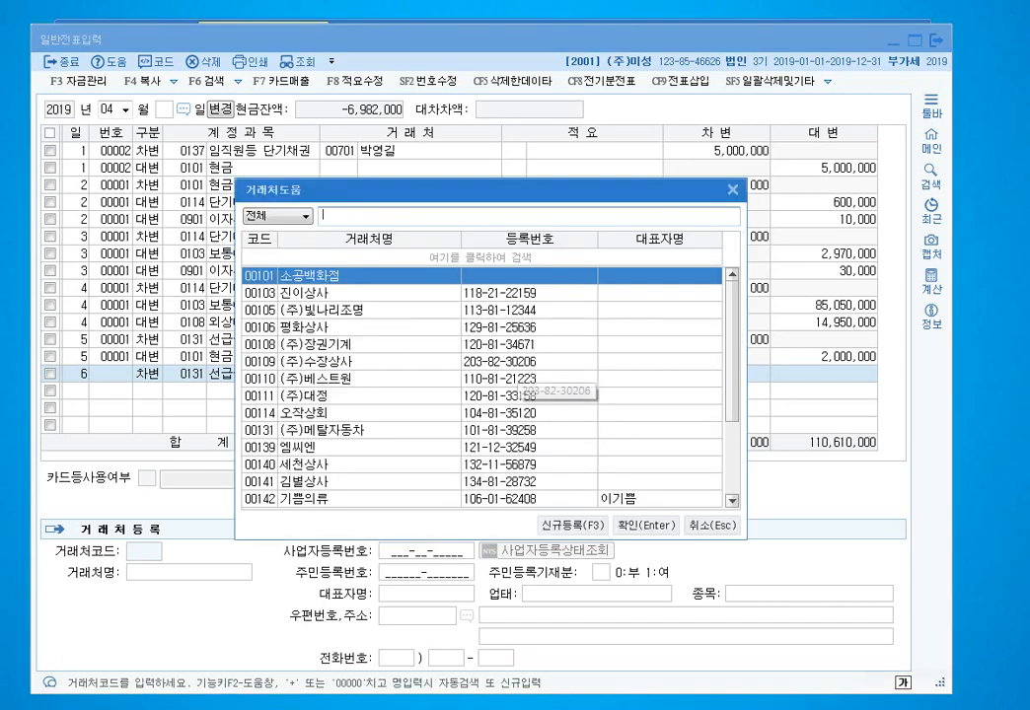
# - Quick-register partner 00502 (주)개성상회 as type 3 동시, with business registration number and representative name, on the 선급금 line
pyautogui.press('F3')
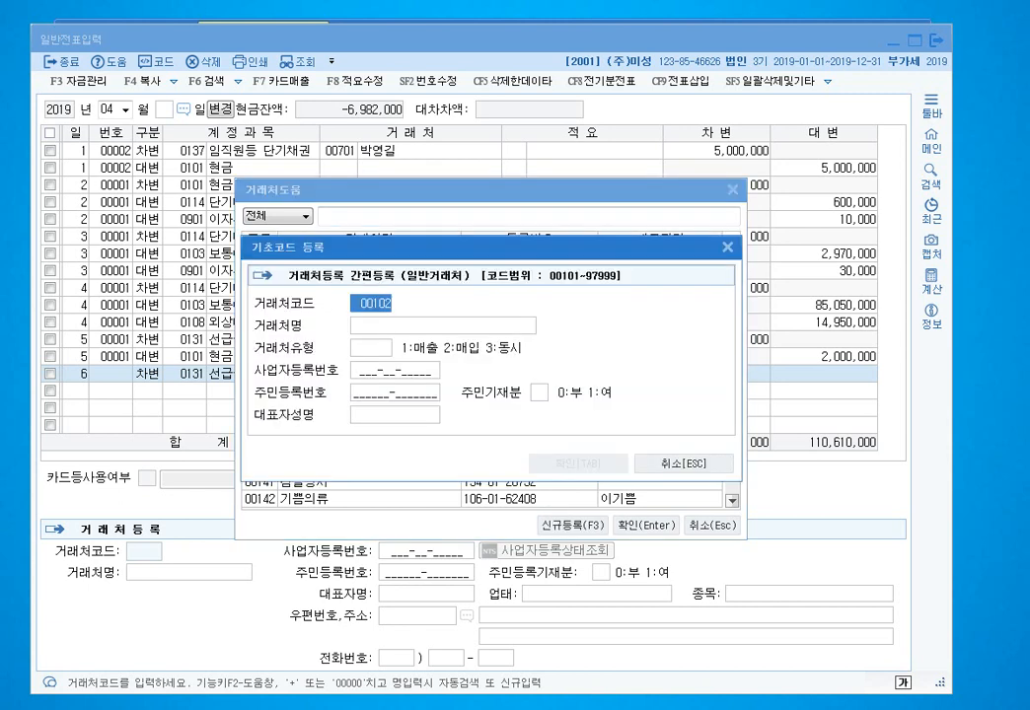
pyautogui.write('502')
pyautogui.press('Return')
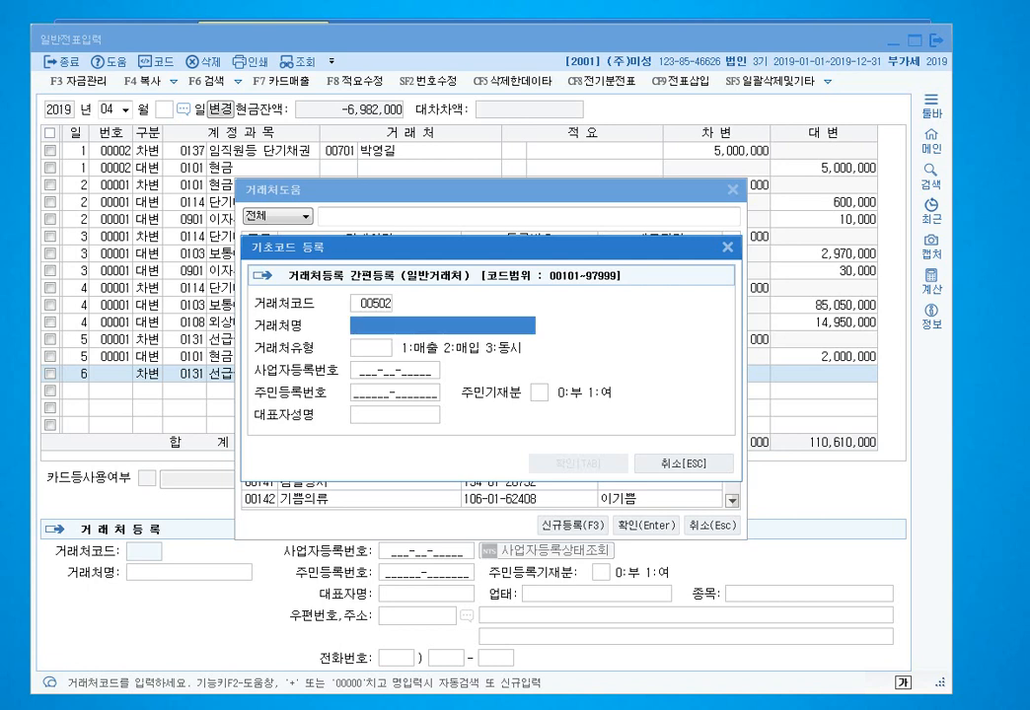
pyautogui.write('(주')
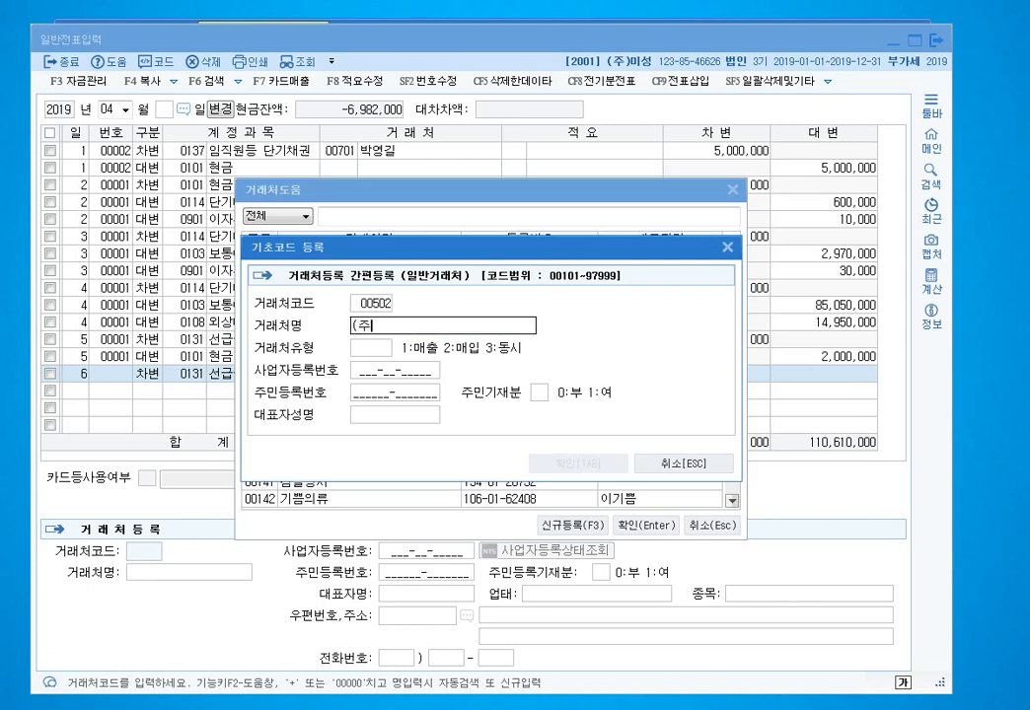
pyautogui.write(')개성ㅅ상회')
pyautogui.press('Return')
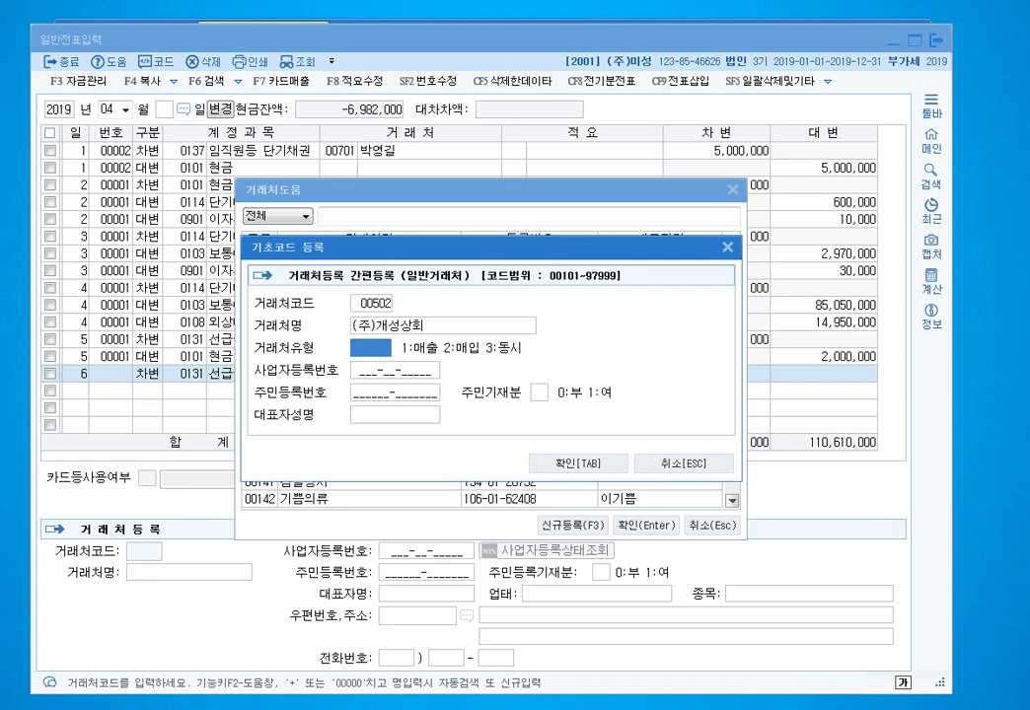
pyautogui.write('3')
pyautogui.press('Return')
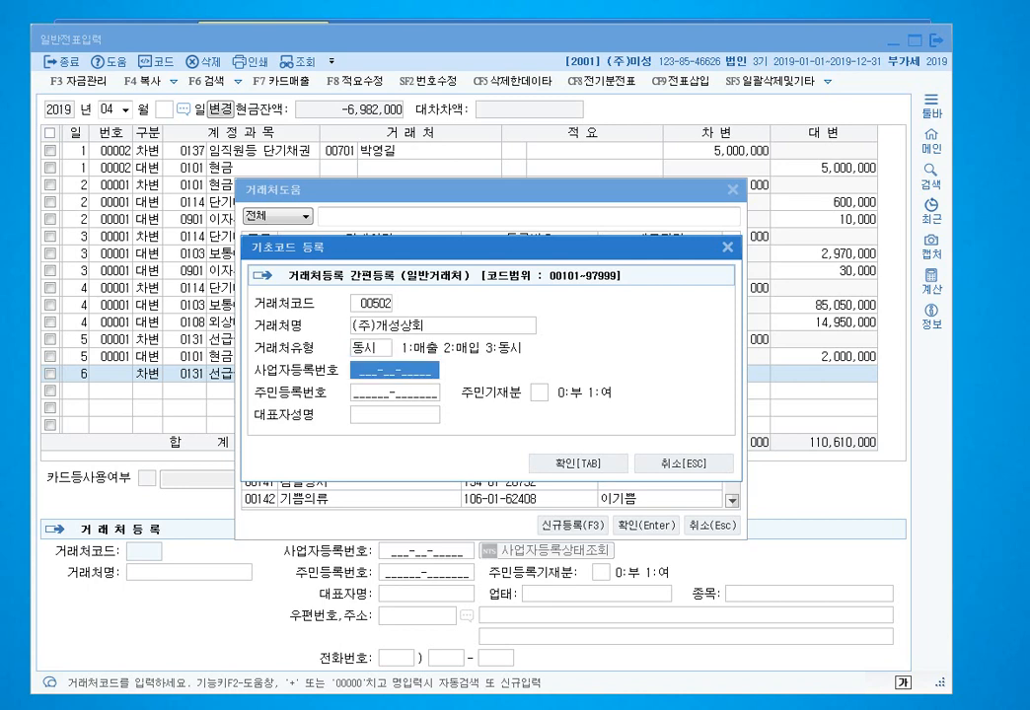
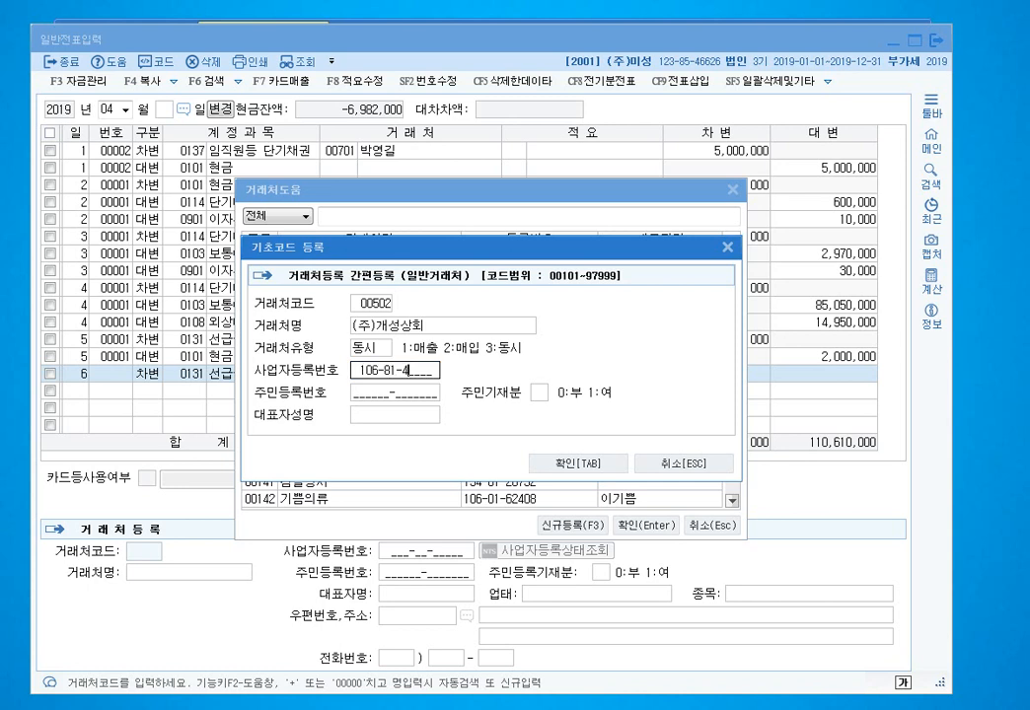
pyautogui.press('Return')
pyautogui.press('Return')
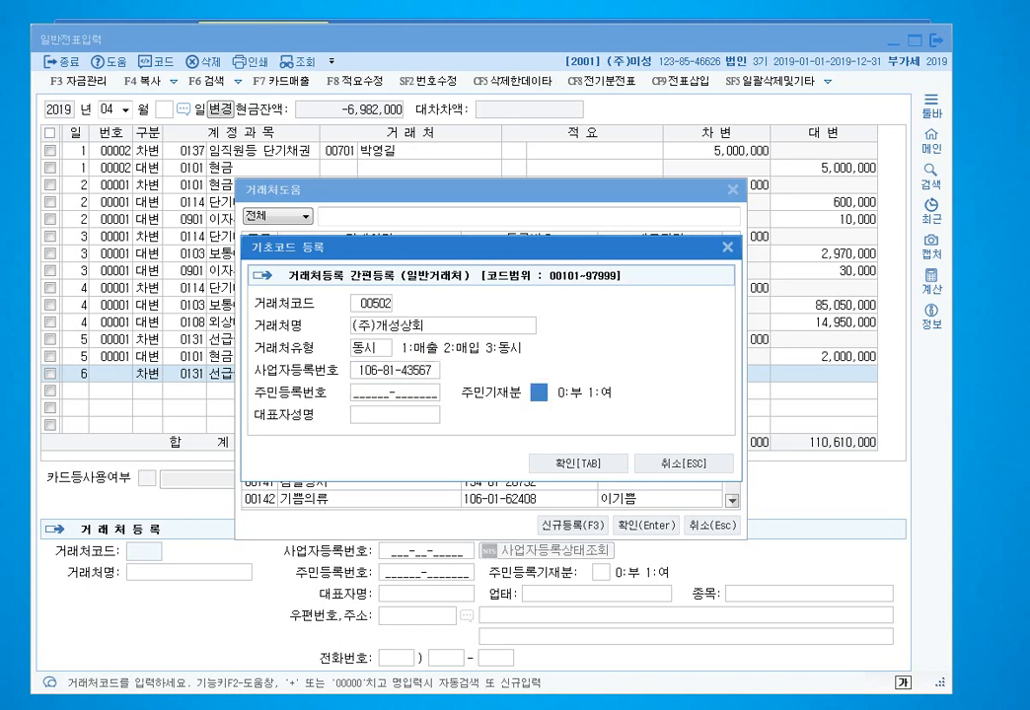
pyautogui.press('Return')
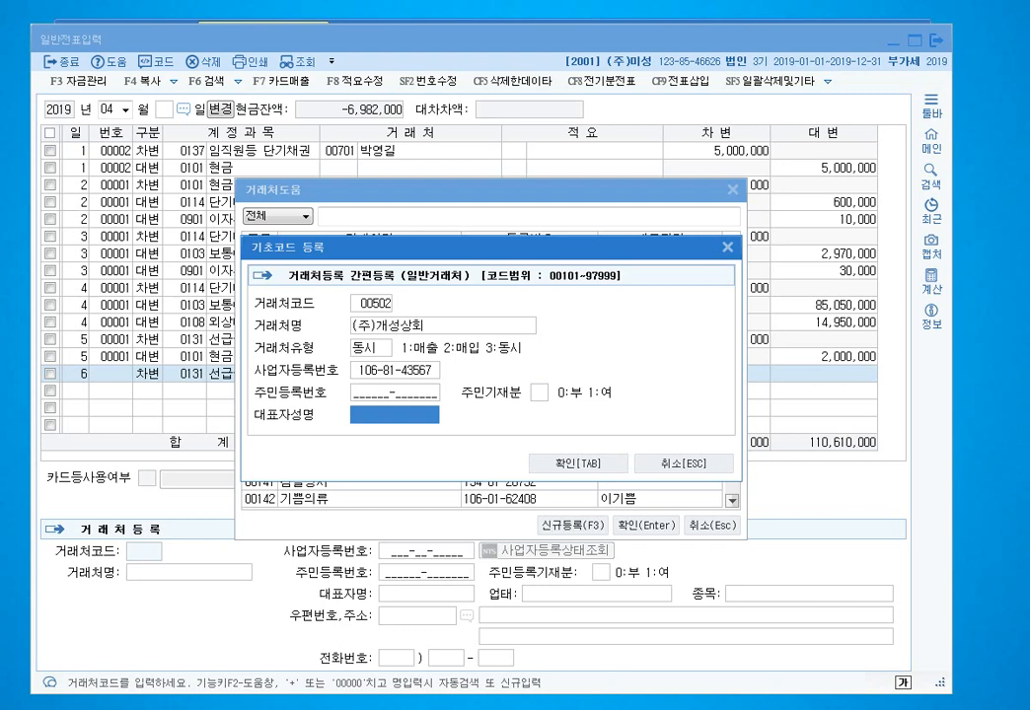
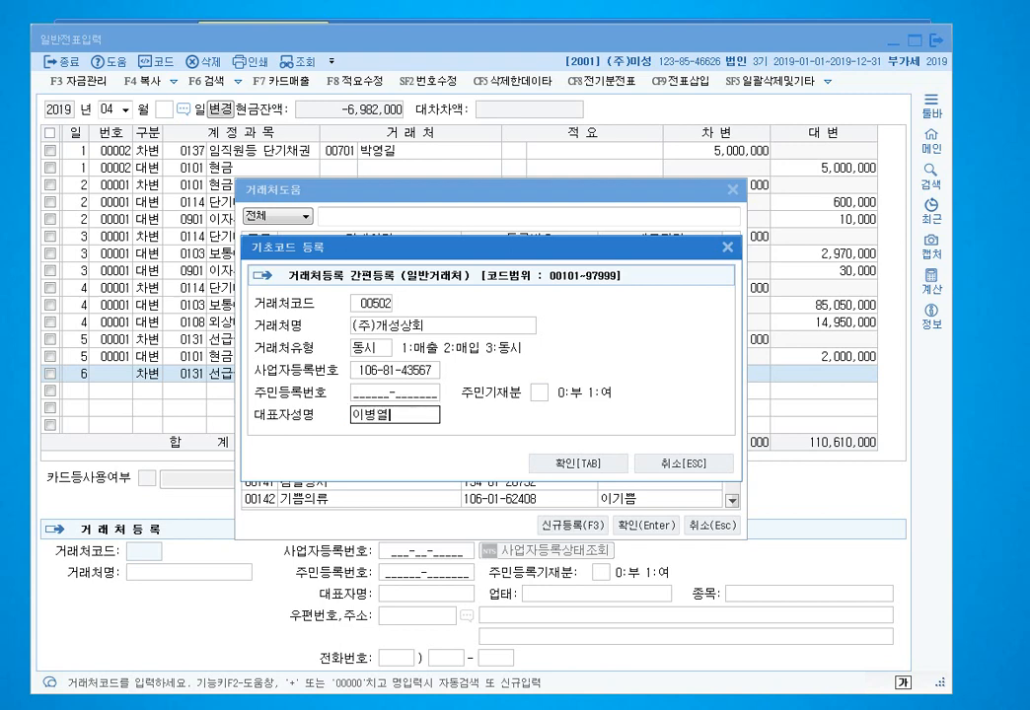
pyautogui.press('Return')
pyautogui.press('Return')
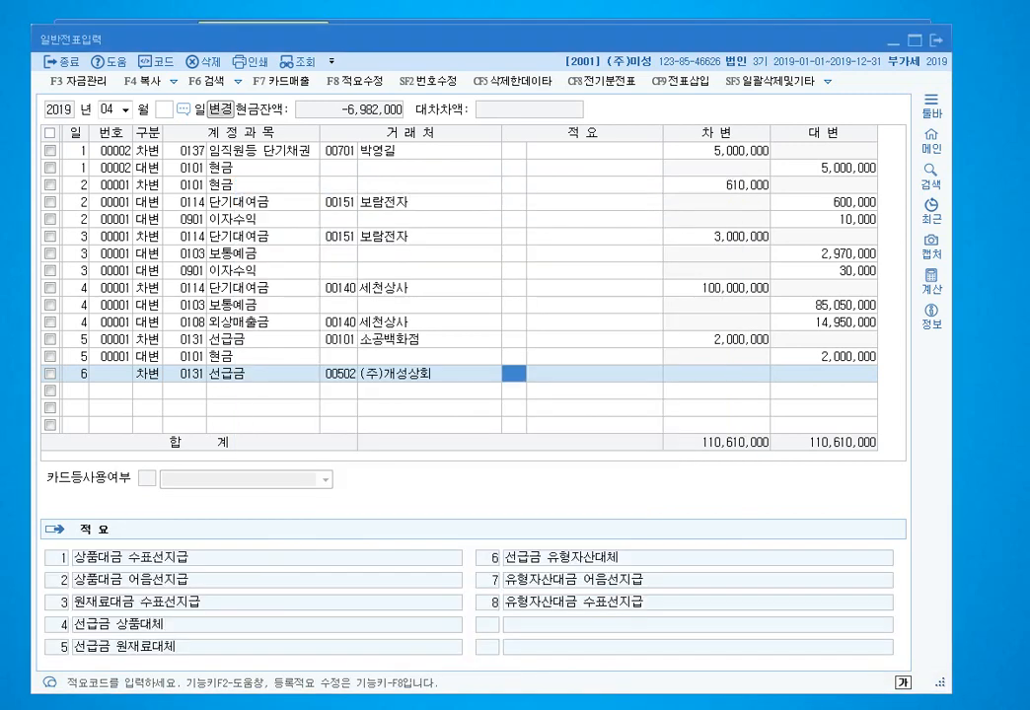
# - Open the 거래처등록 partner register from the main menu and inspect the 양재화원 record
pyautogui.click(339, 374)
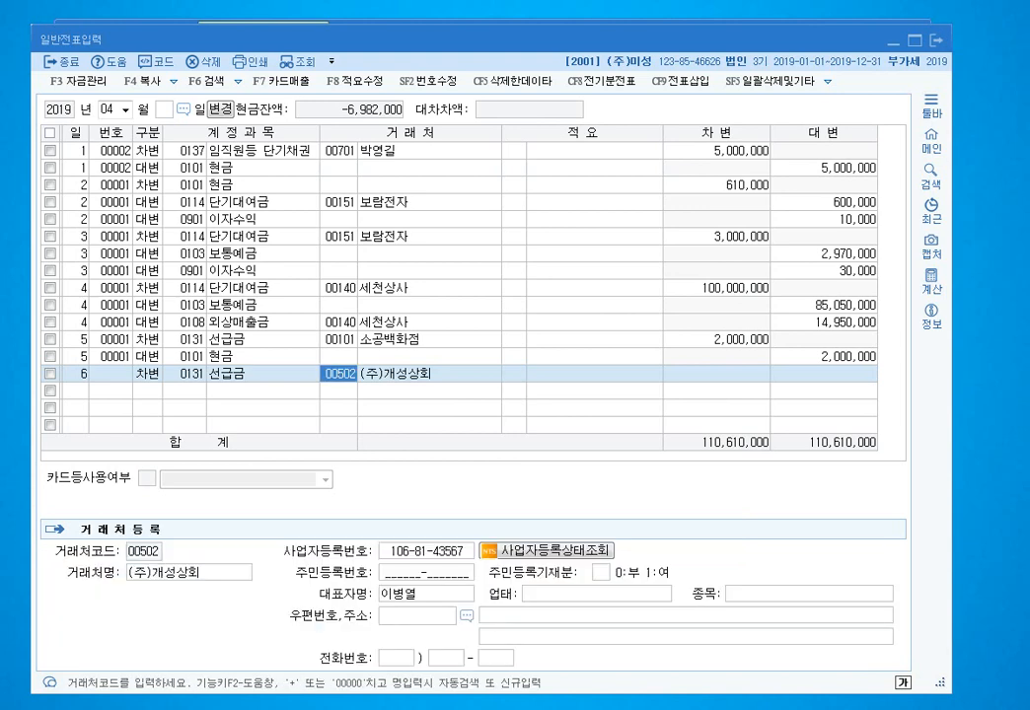
pyautogui.click(355, 22)
pyautogui.click(315, 167)
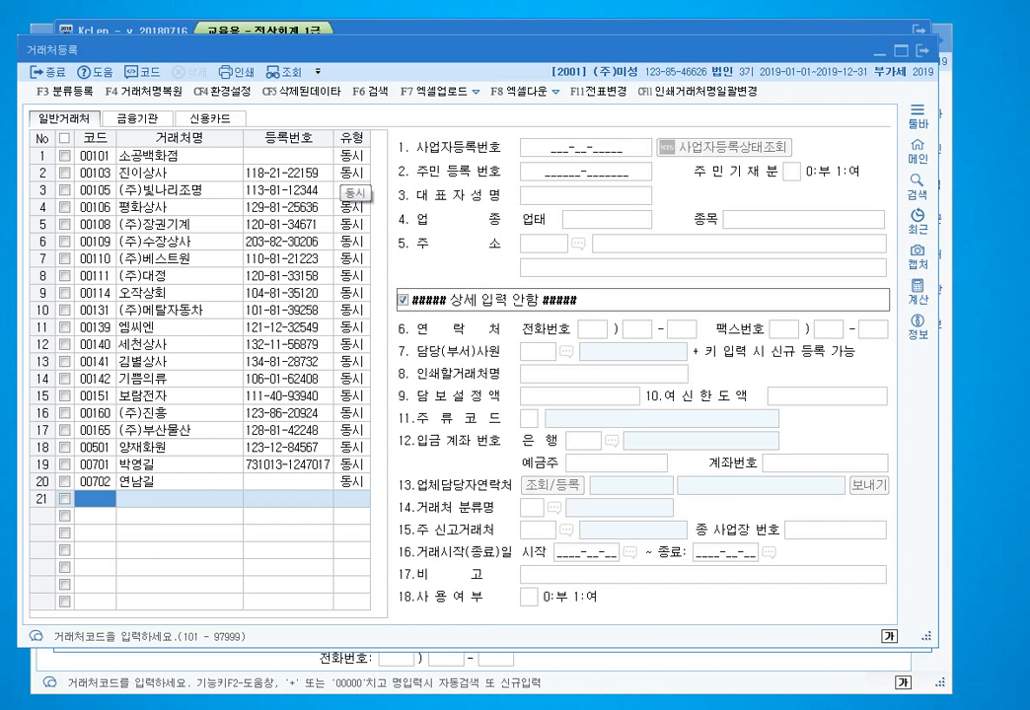
pyautogui.click(145, 447)
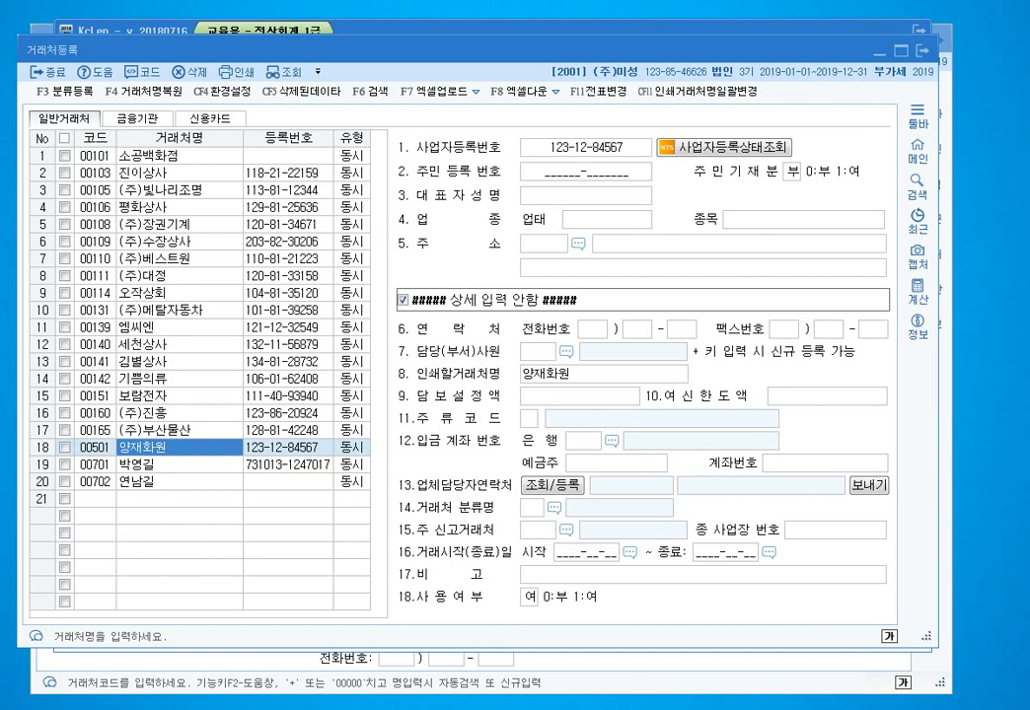
pyautogui.press('Escape')
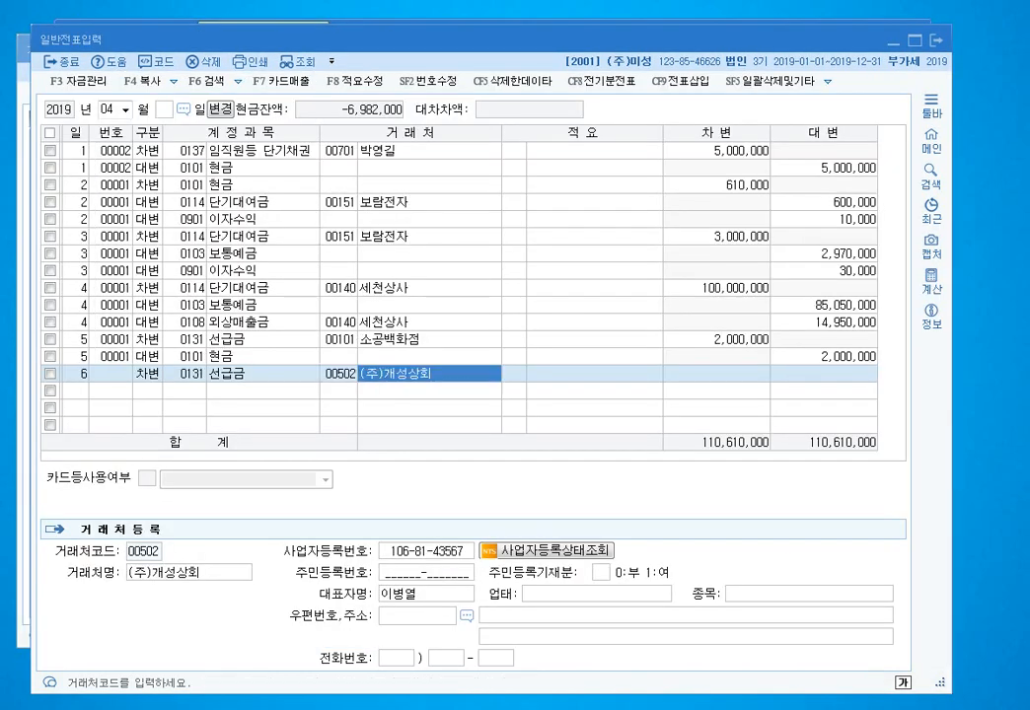
# - Refresh 거래처등록 with 조회 and open the new 00502 (주)개성상회 record
pyautogui.click(340, 374)
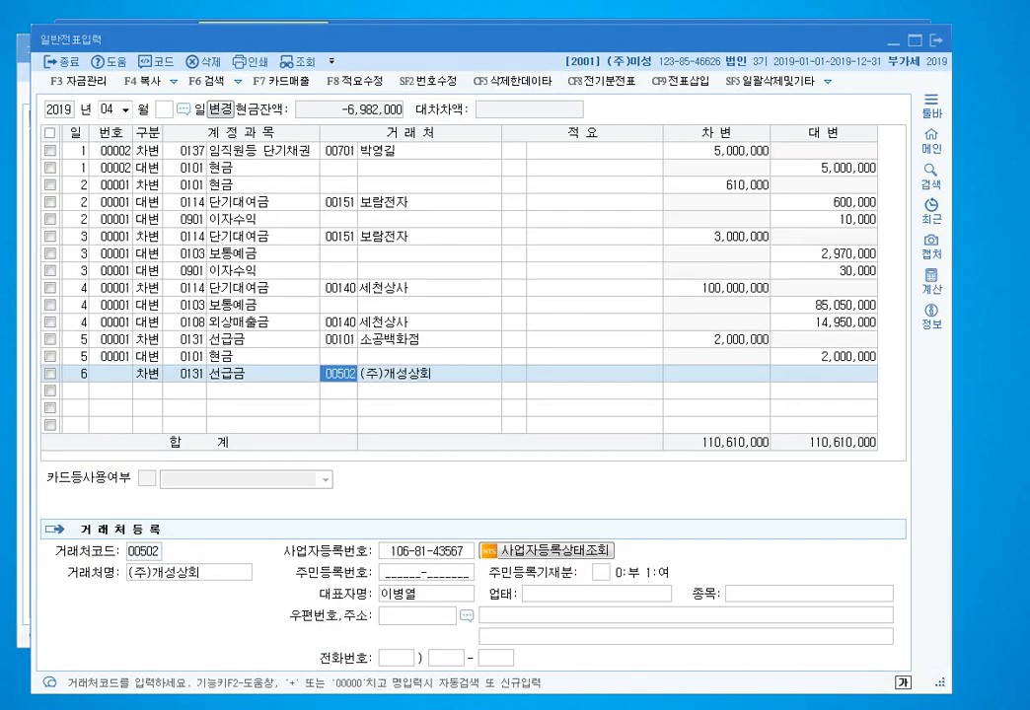
pyautogui.click(23, 365)
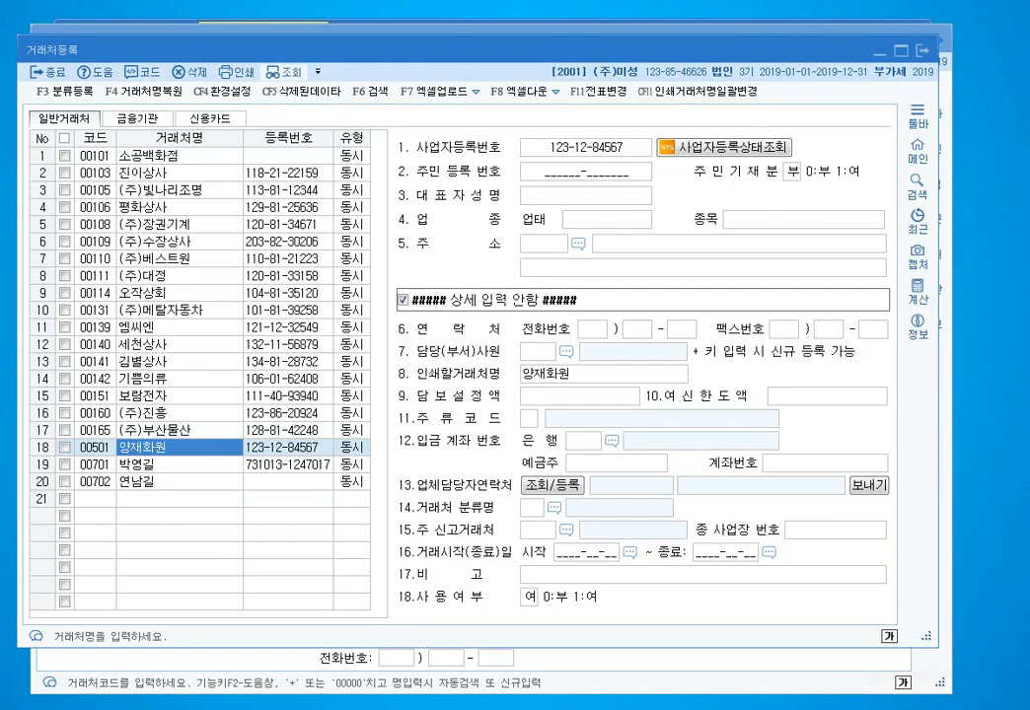
pyautogui.click(284, 72)
pyautogui.click(178, 464)
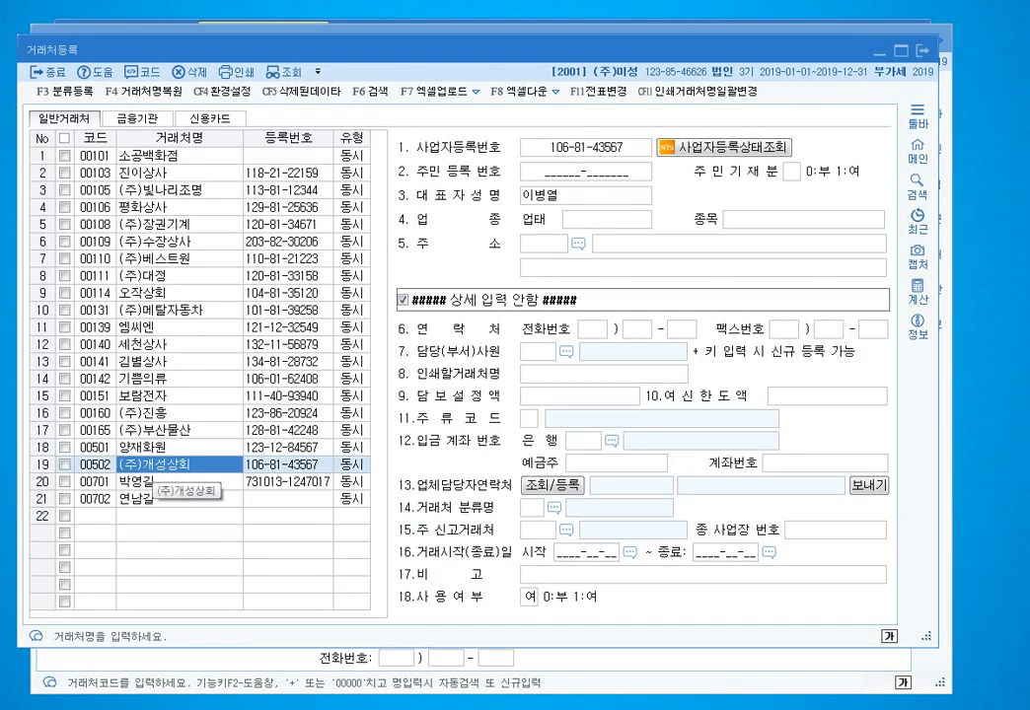
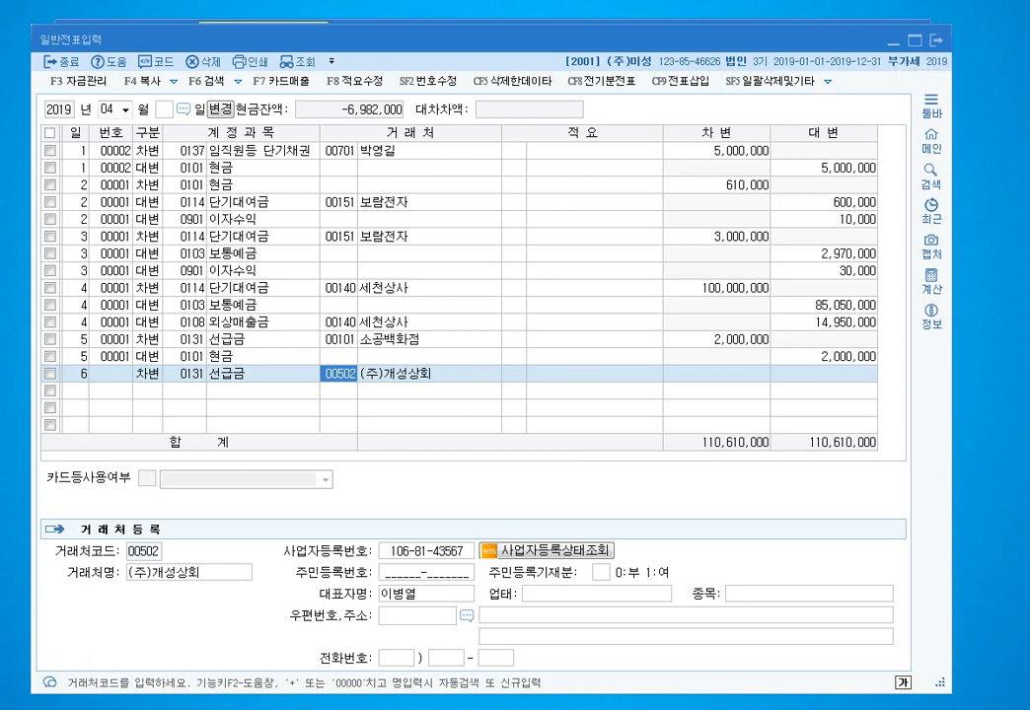
# - Enter 업태 도매 and 종목 문구 for (주)개성상회, then bring up the postal-code search
pyautogui.click(417, 616)
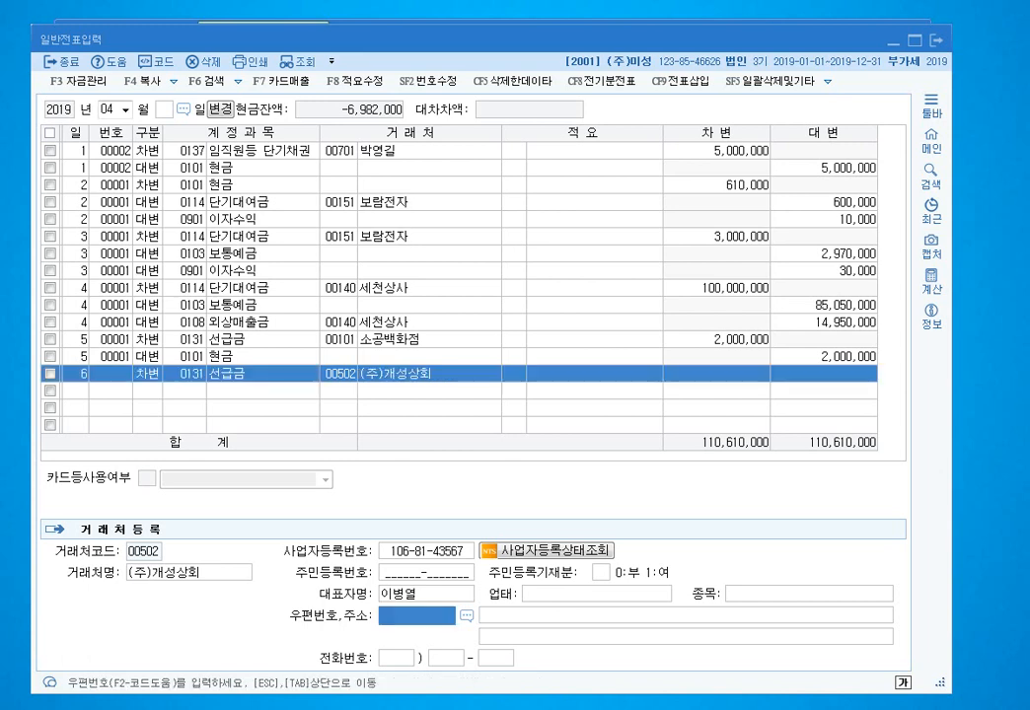
pyautogui.click(596, 593)
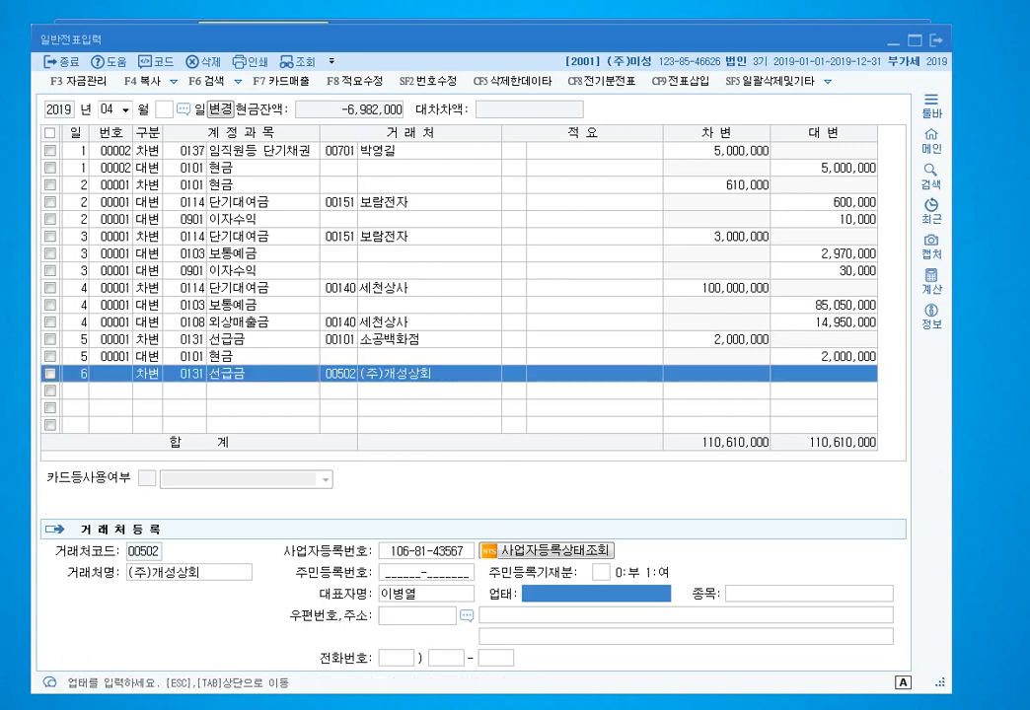
pyautogui.write('도매')
pyautogui.press('Return')
pyautogui.write('문ㄱㅜ')
pyautogui.press('Return')
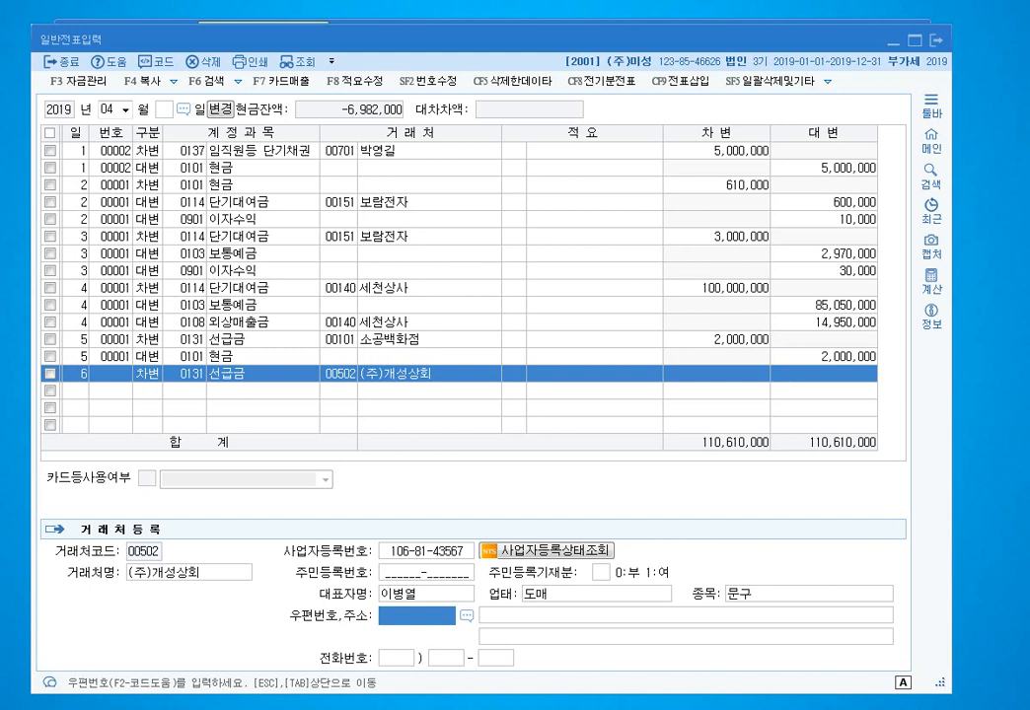
pyautogui.press('F2')
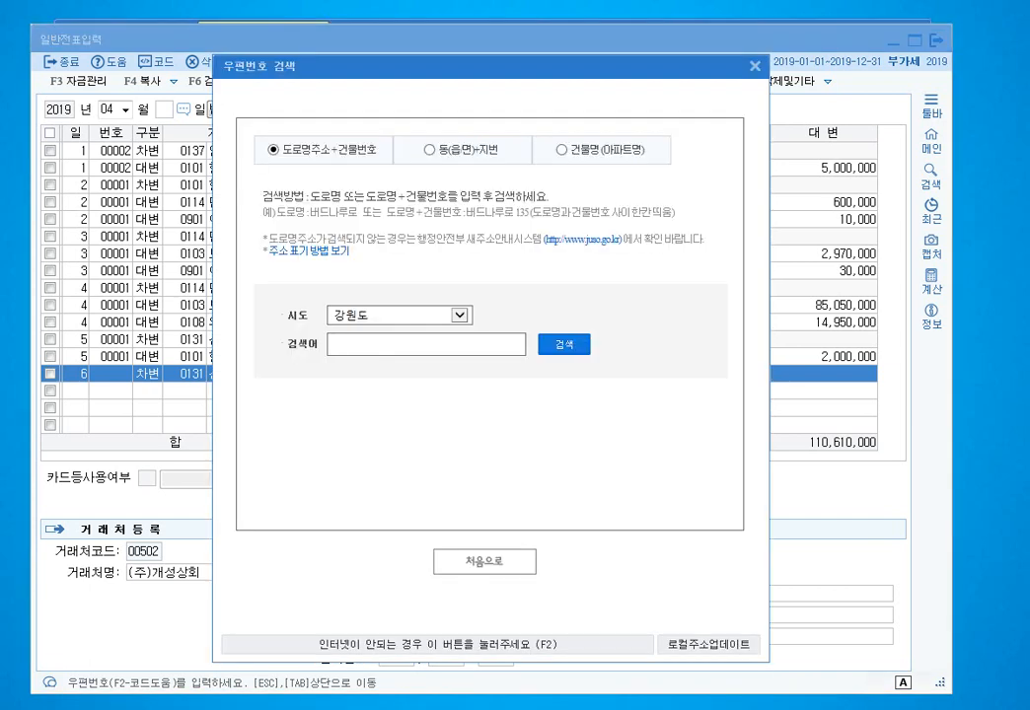
# - Look up the partner's street address under 서울특별시 by road name and building number, and apply the result
pyautogui.click(459, 315)
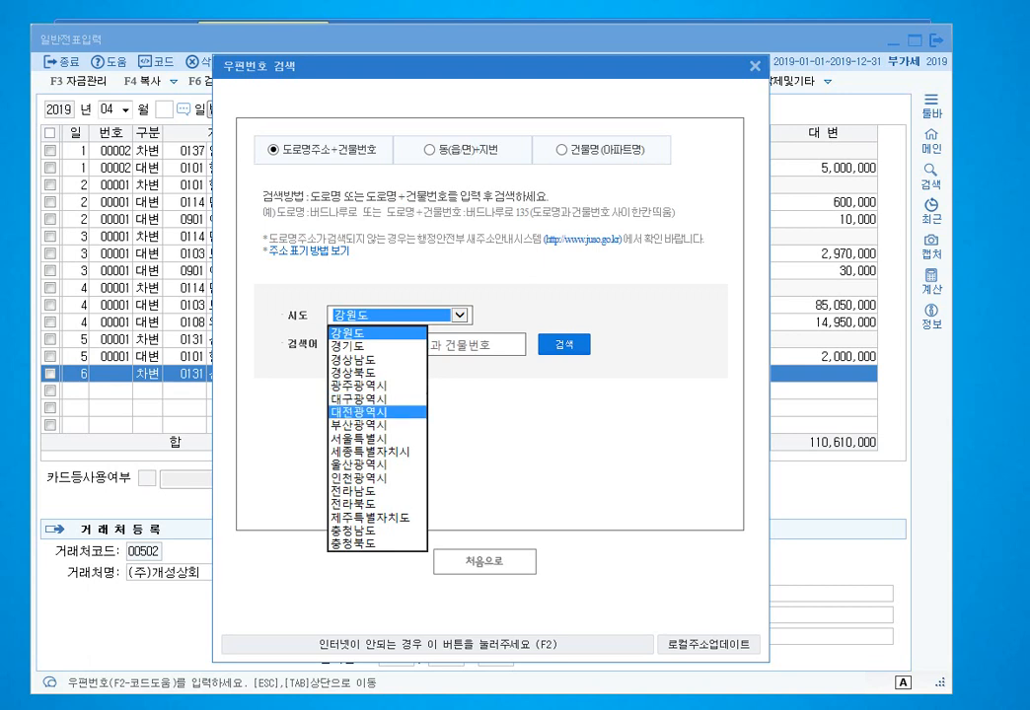
pyautogui.click(359, 439)
pyautogui.click(426, 344)
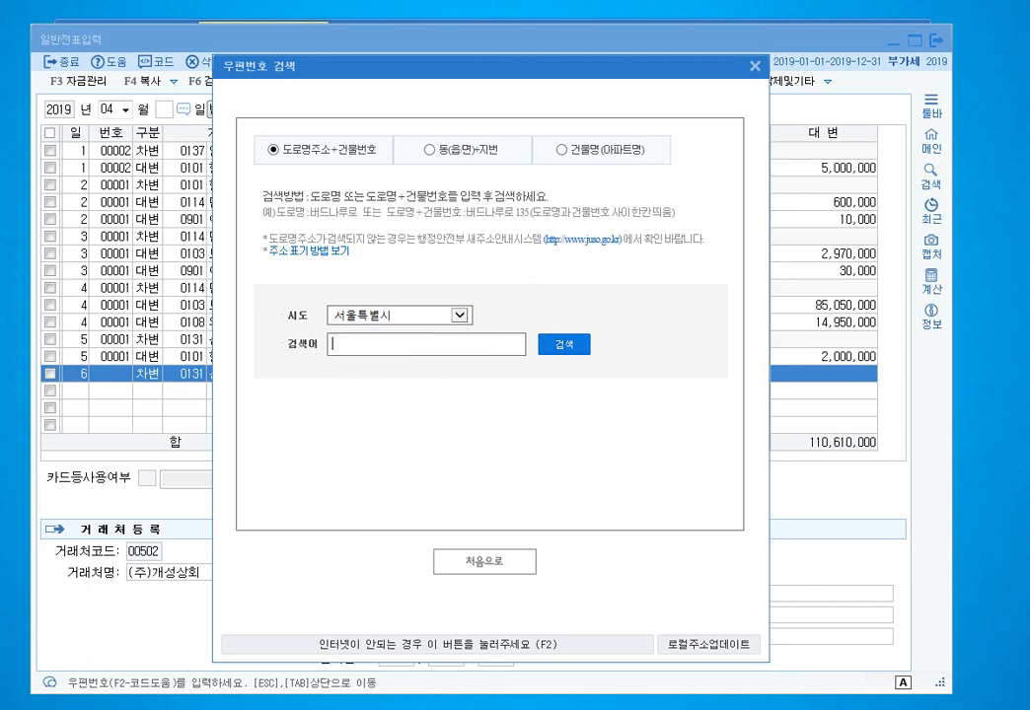
pyautogui.press('Return')
pyautogui.press('Return')
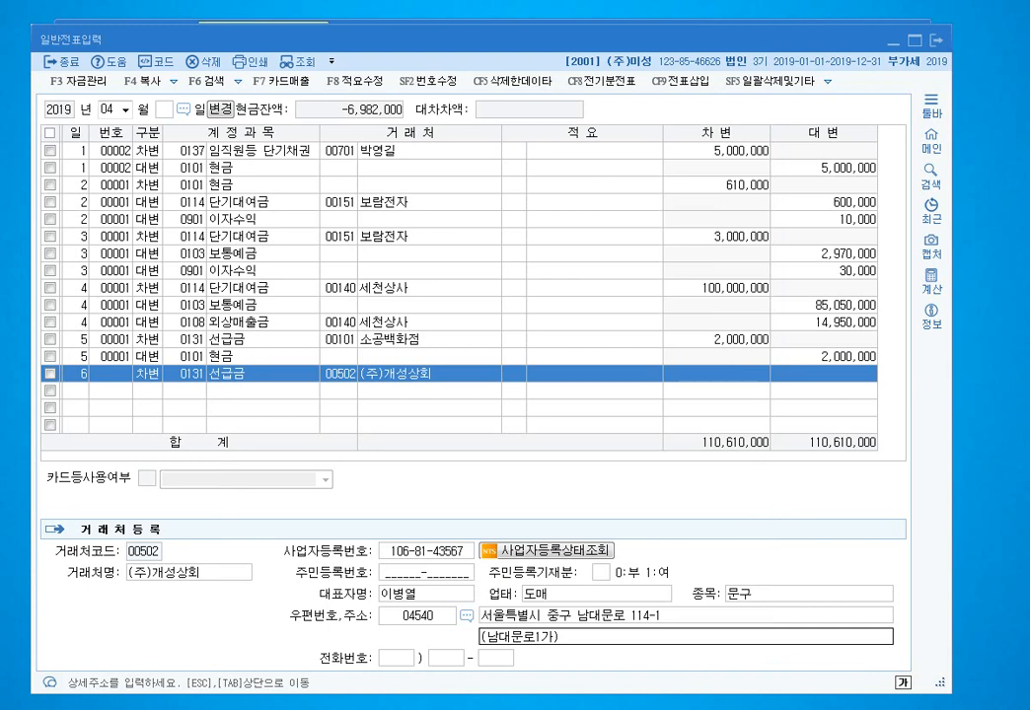
pyautogui.press('Return')
pyautogui.press('Return')
pyautogui.press('Return')
pyautogui.press('Return')
pyautogui.press('Return')
pyautogui.press('Return')
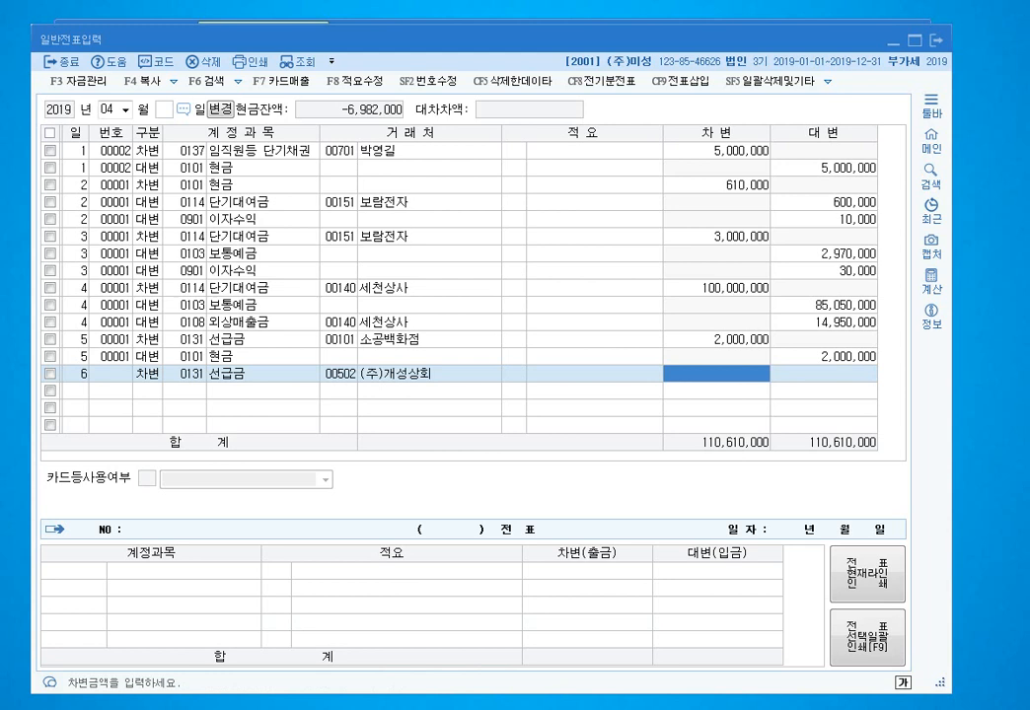
# - Debit 200,000 to 선급금 and add a day-6 보통예금 (103) credit line of 200,000
pyautogui.write('2000000')
pyautogui.press('Return')
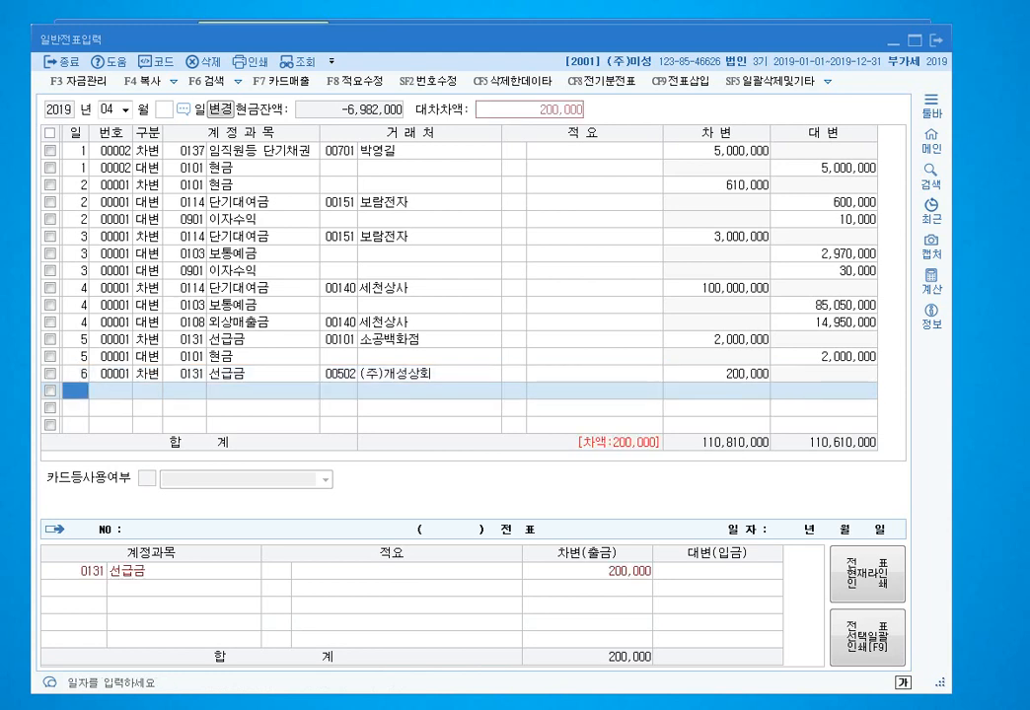
pyautogui.write('6')
pyautogui.press('Return')
pyautogui.write('4')
pyautogui.press('Return')
pyautogui.write('103')
pyautogui.press('Return')
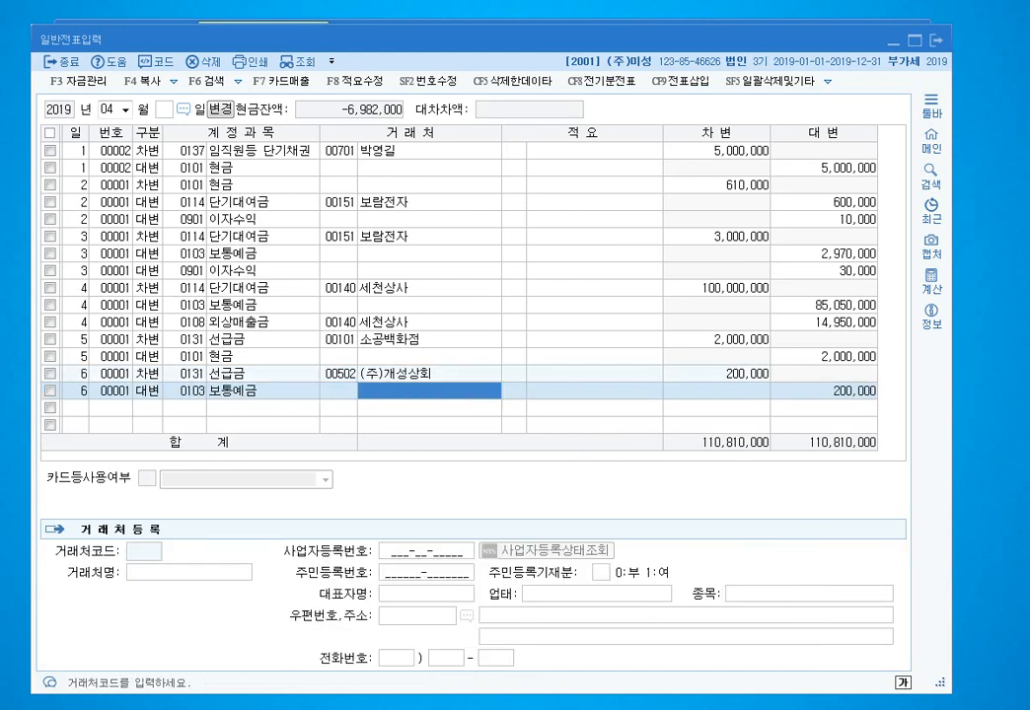
pyautogui.press('Return')
pyautogui.press('Return')
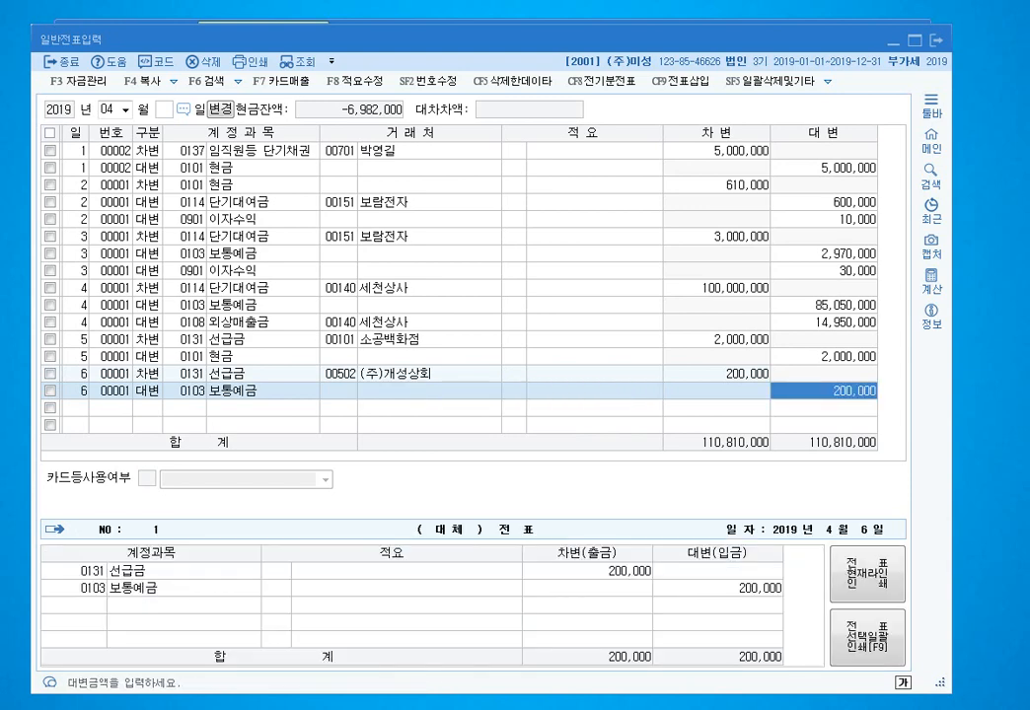
pyautogui.press('Return')
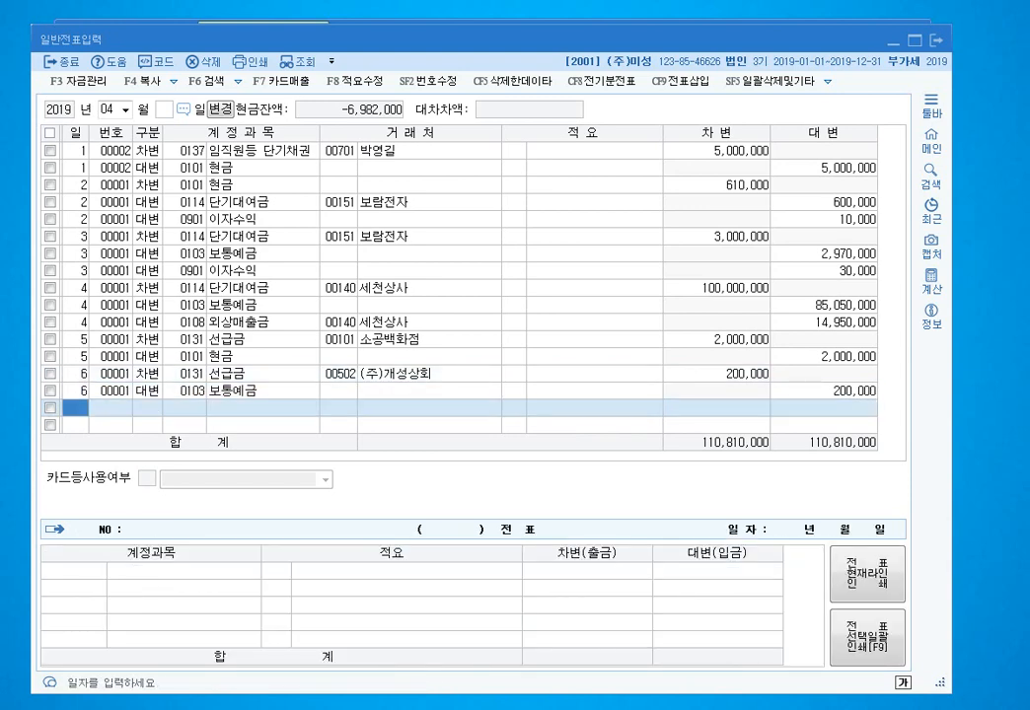
pyautogui.click(341, 374)
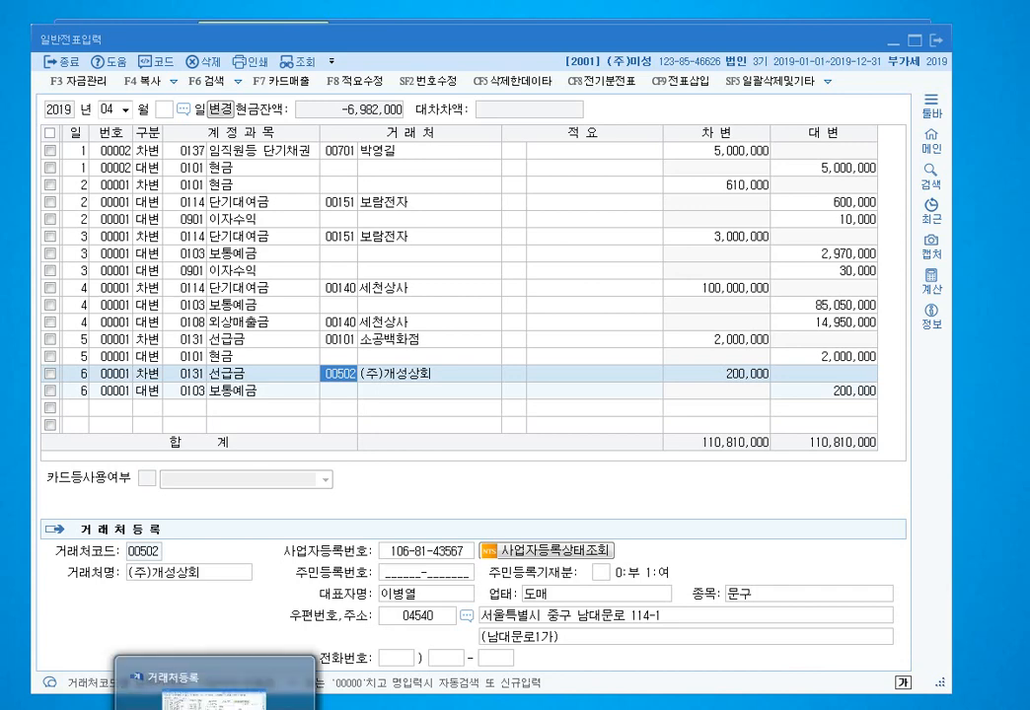
# - Clear the partner from the 선급금 line and delete partner record 00502 (주)개성상회
pyautogui.click(215, 709)
pyautogui.click(215, 709)
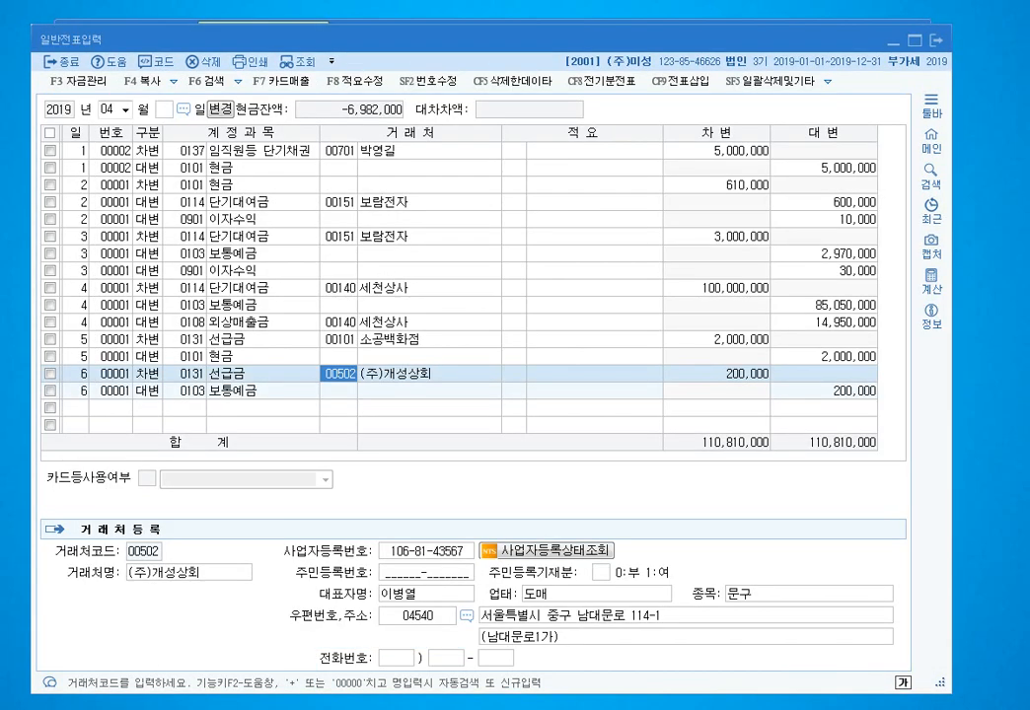
pyautogui.press('Delete')
pyautogui.press('Return')
pyautogui.press('Delete')
pyautogui.press('Down')
pyautogui.click(215, 709)
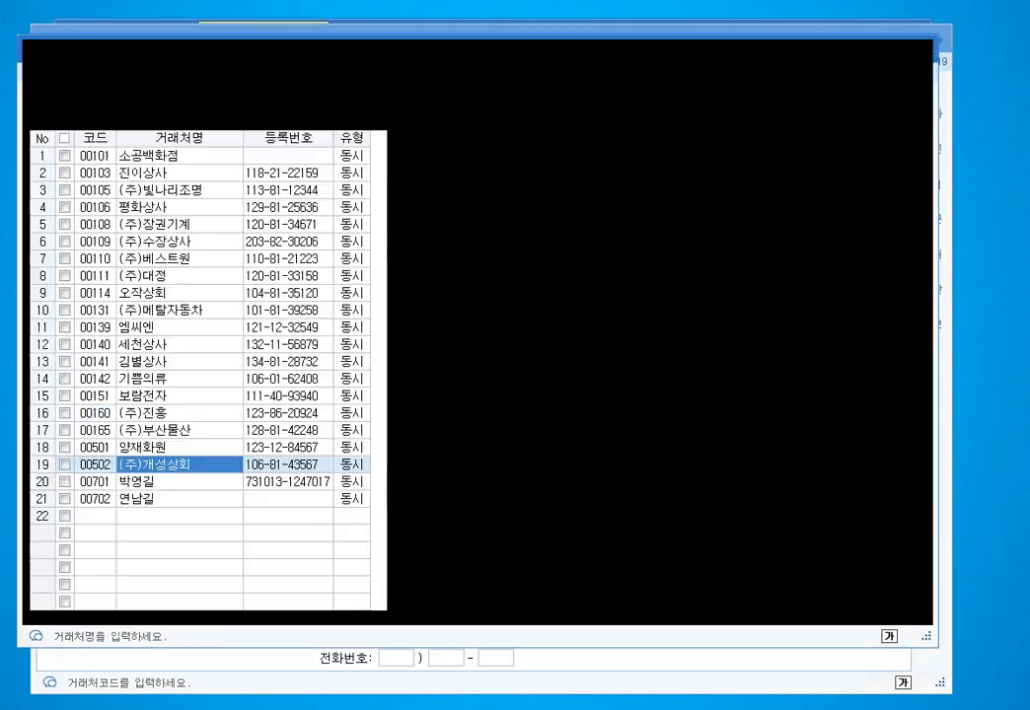
pyautogui.press('F5')
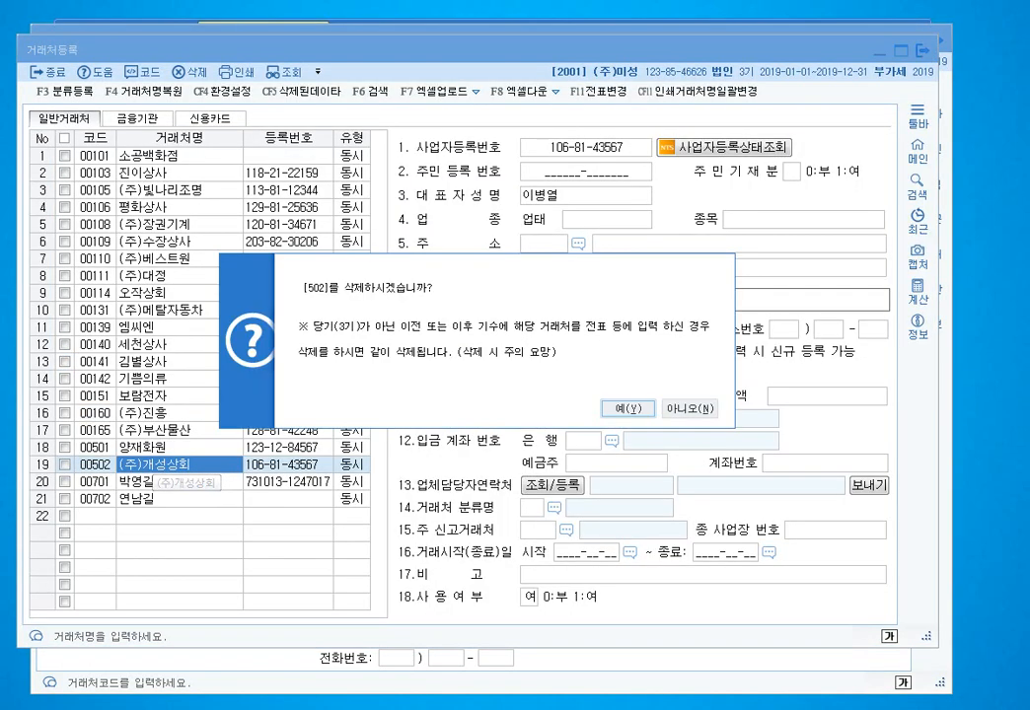
pyautogui.press('Return')
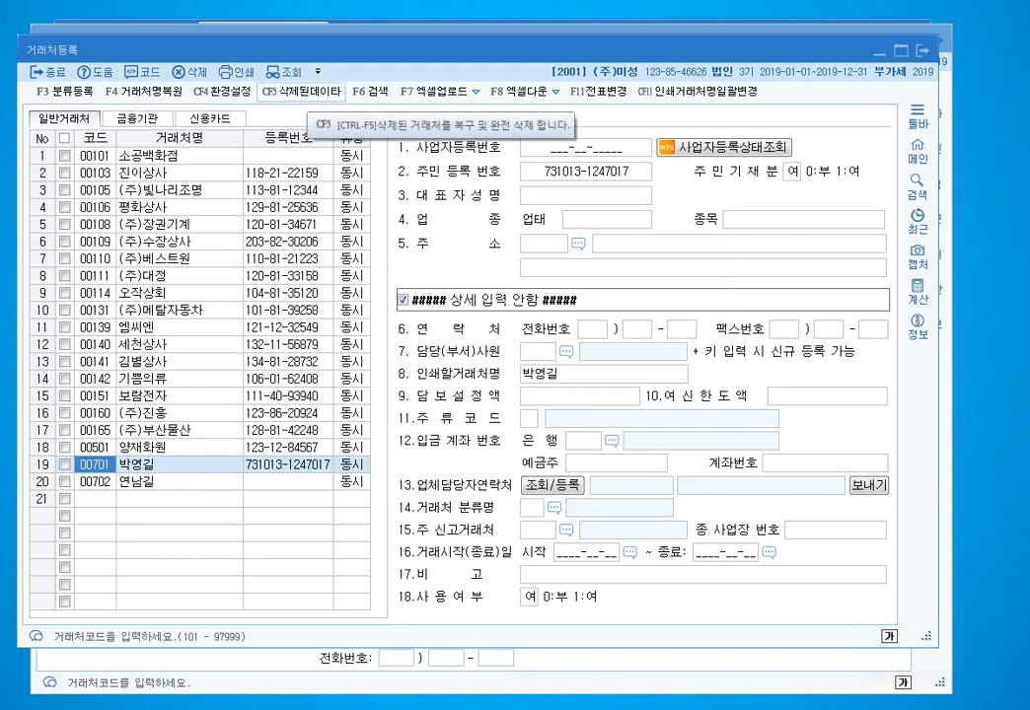
# - Permanently empty 00502 from the deleted-partners bin and return to voucher entry
pyautogui.click(314, 90)
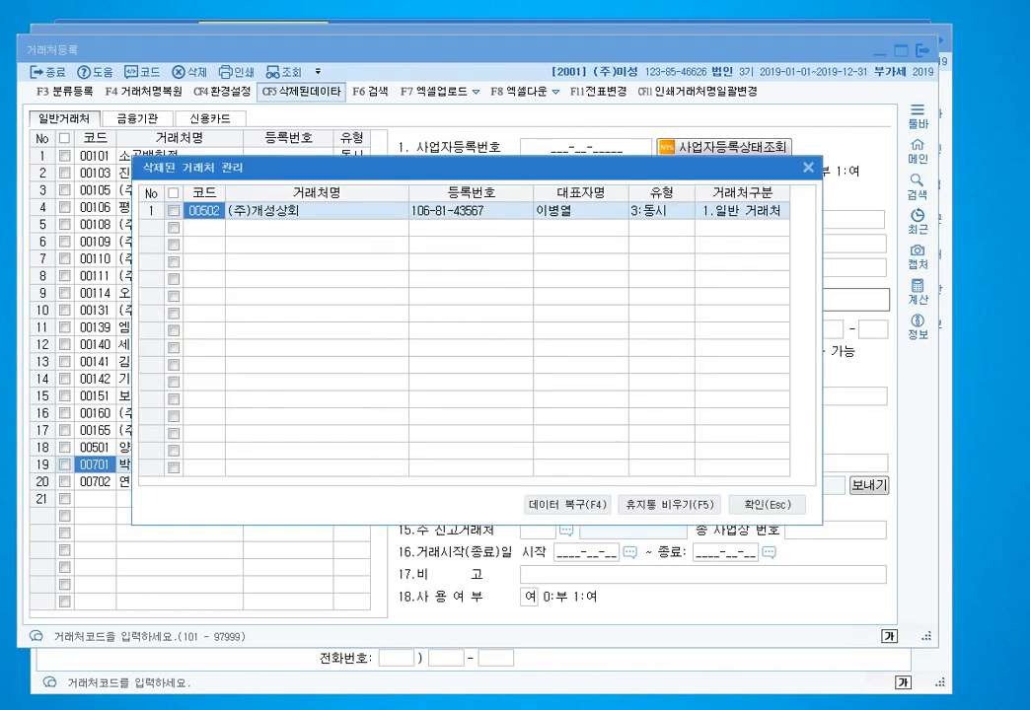
pyautogui.click(174, 210)
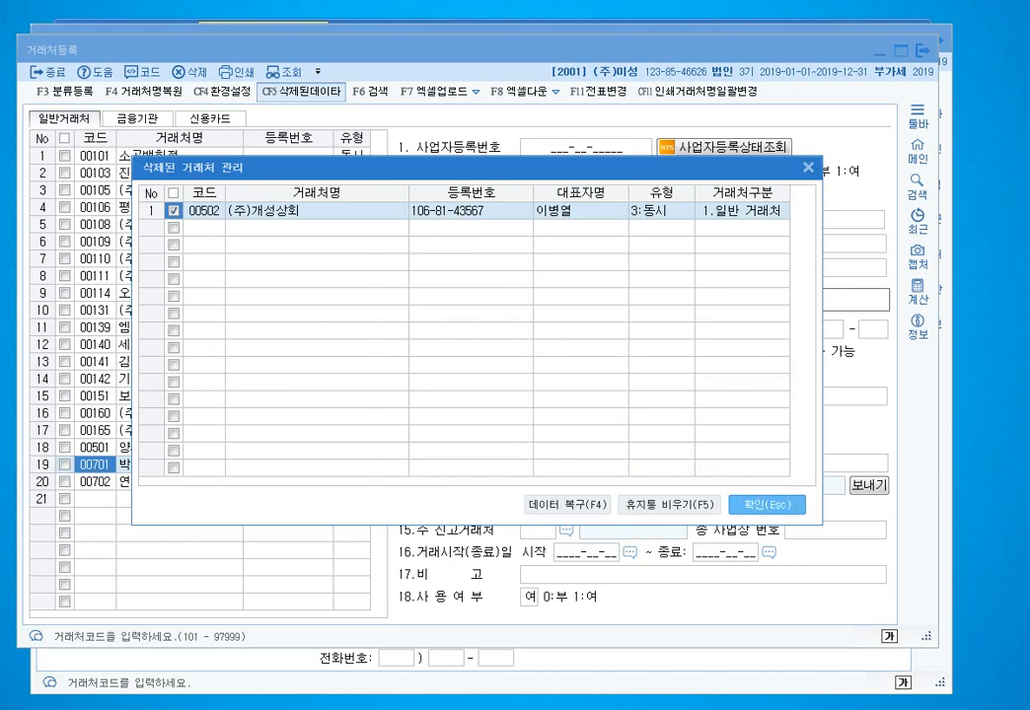
pyautogui.click(670, 505)
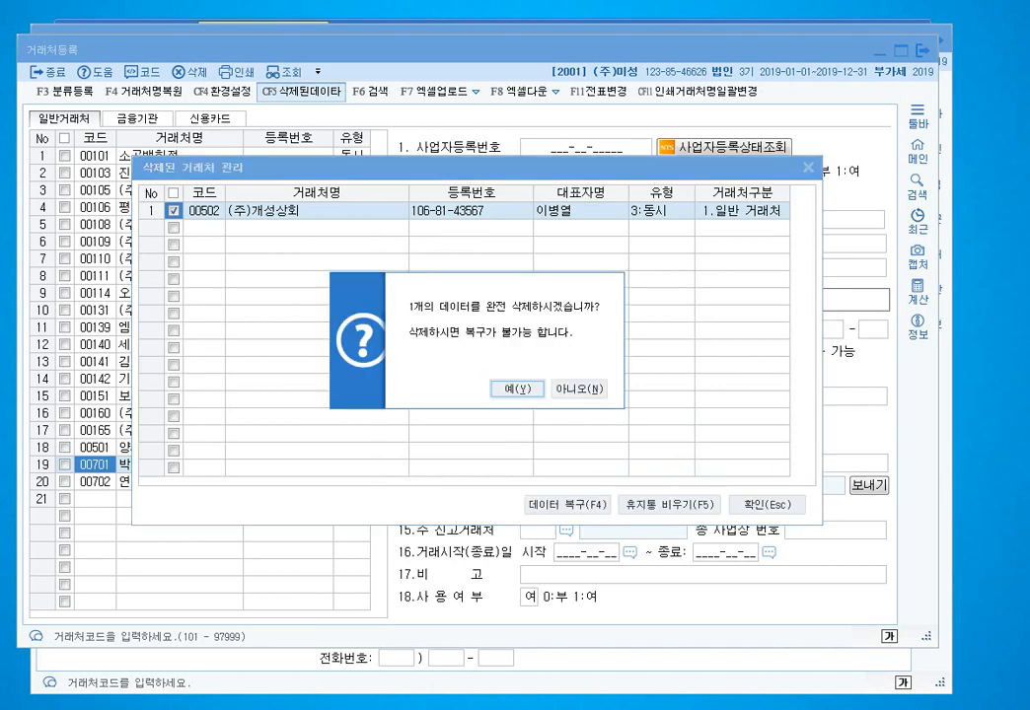
pyautogui.click(517, 389)
pyautogui.click(766, 505)
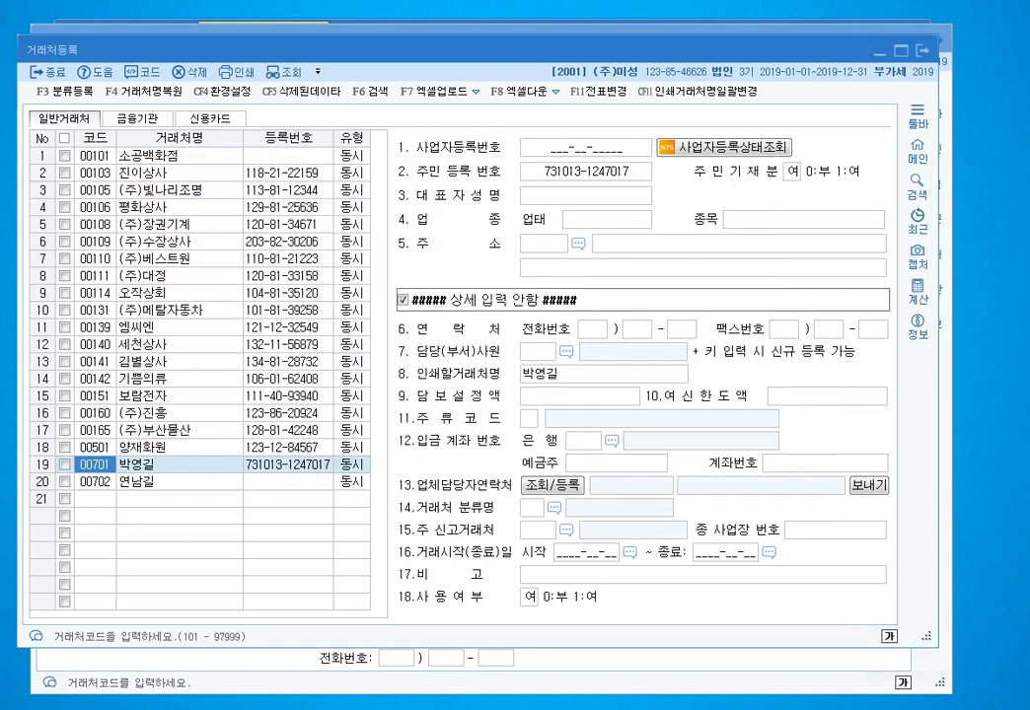
pyautogui.click(923, 50)
pyautogui.click(339, 374)
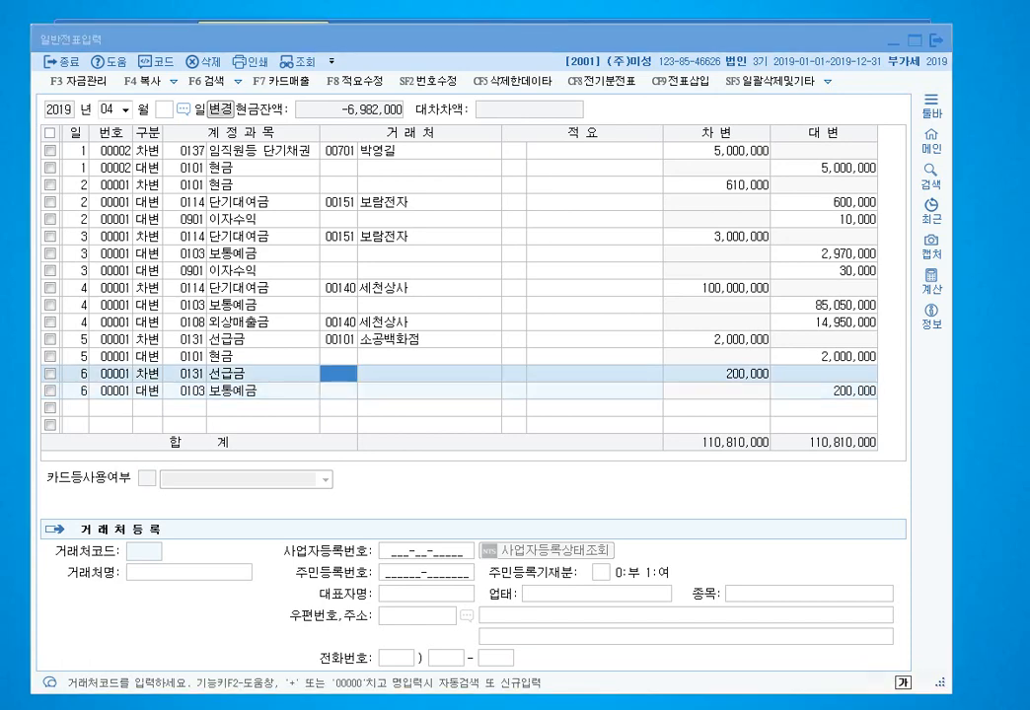
# - Register (주)개성상회 anew as partner 00502 via the + shortcut and begin its business registration number
pyautogui.press('F2')
pyautogui.press('F3')
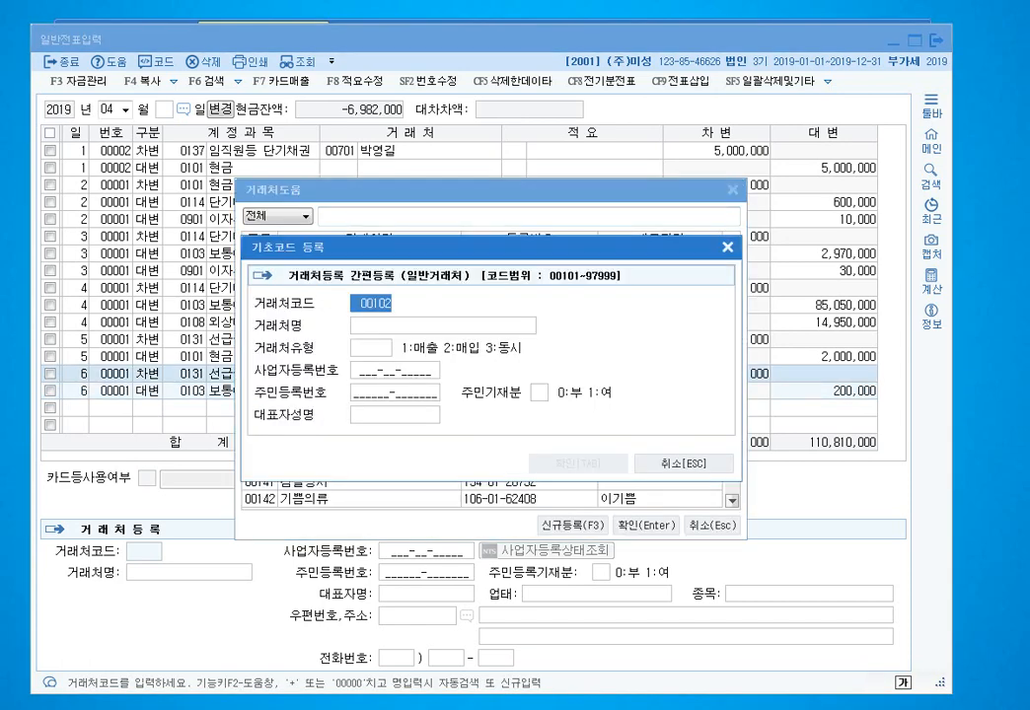
pyautogui.press('Escape')
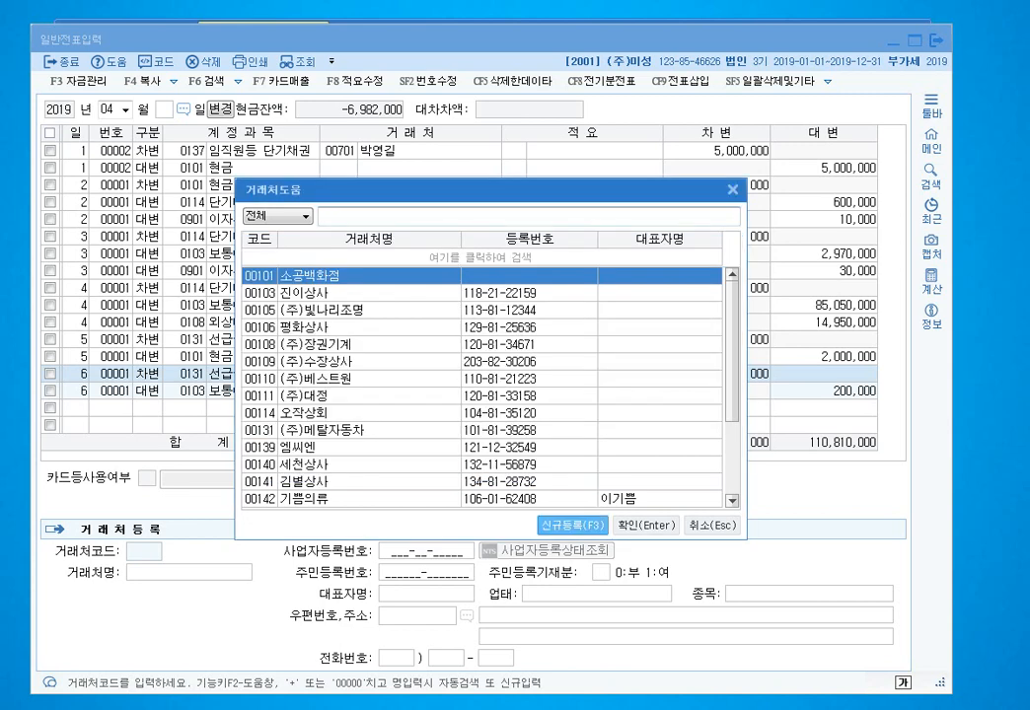
pyautogui.press('Escape')
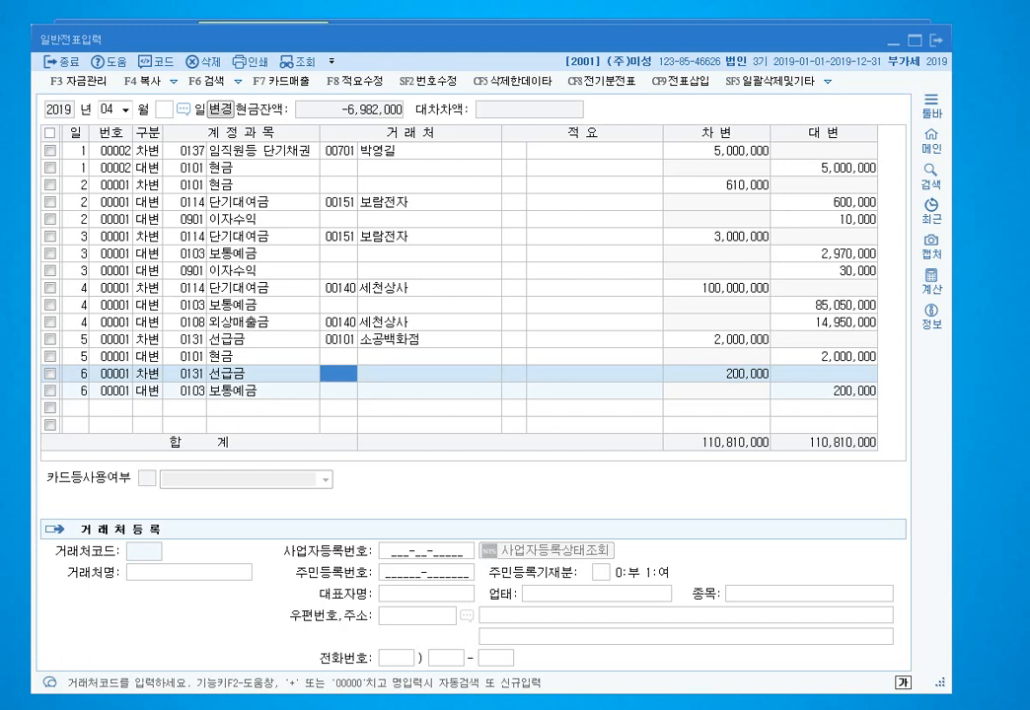
pyautogui.write('+')
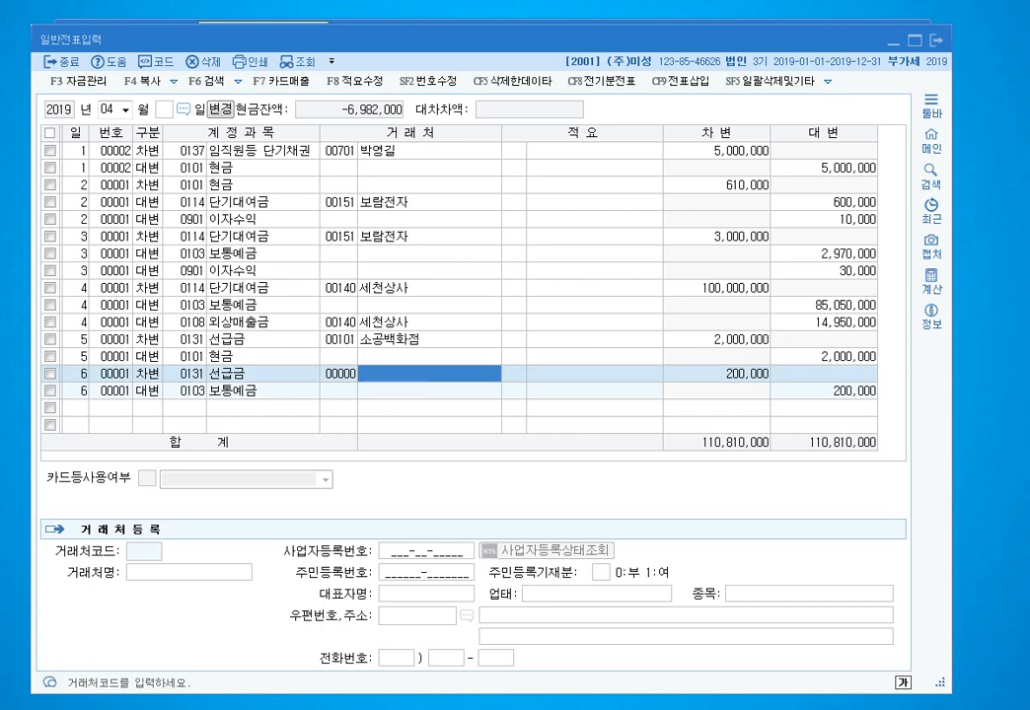
pyautogui.write('(주')
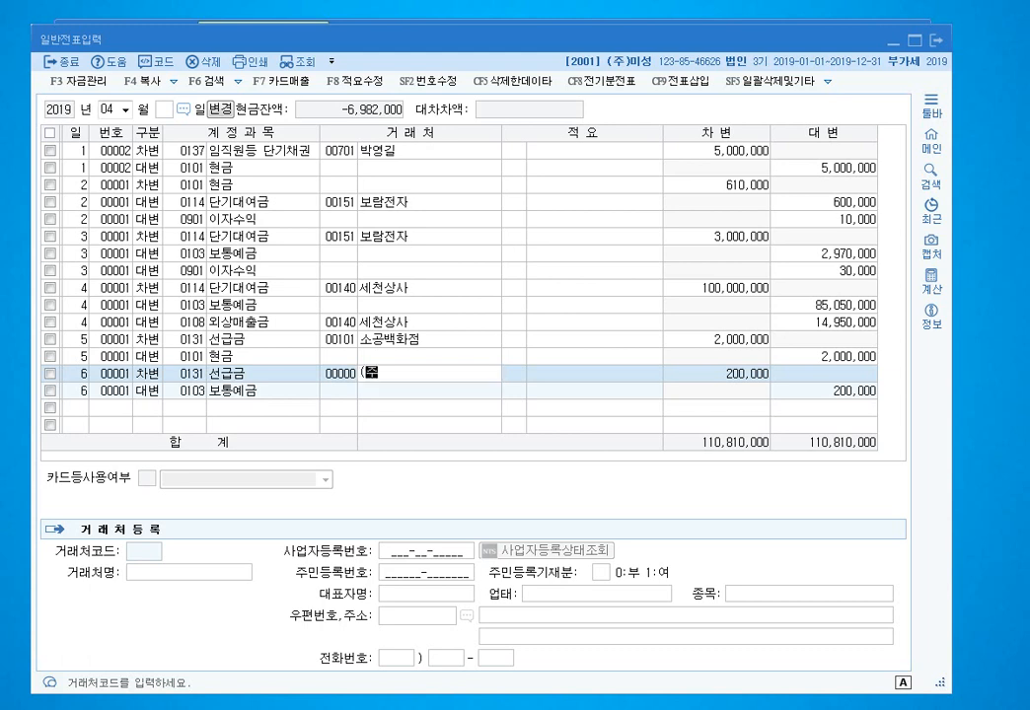
pyautogui.write(')개성사상회')
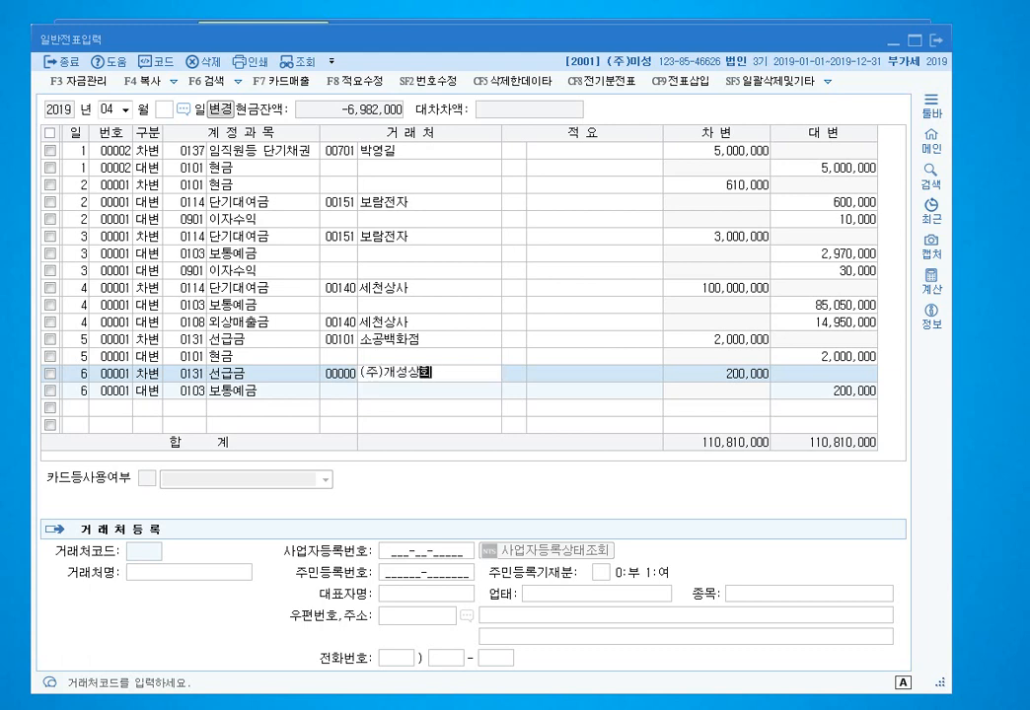
pyautogui.press('Return')
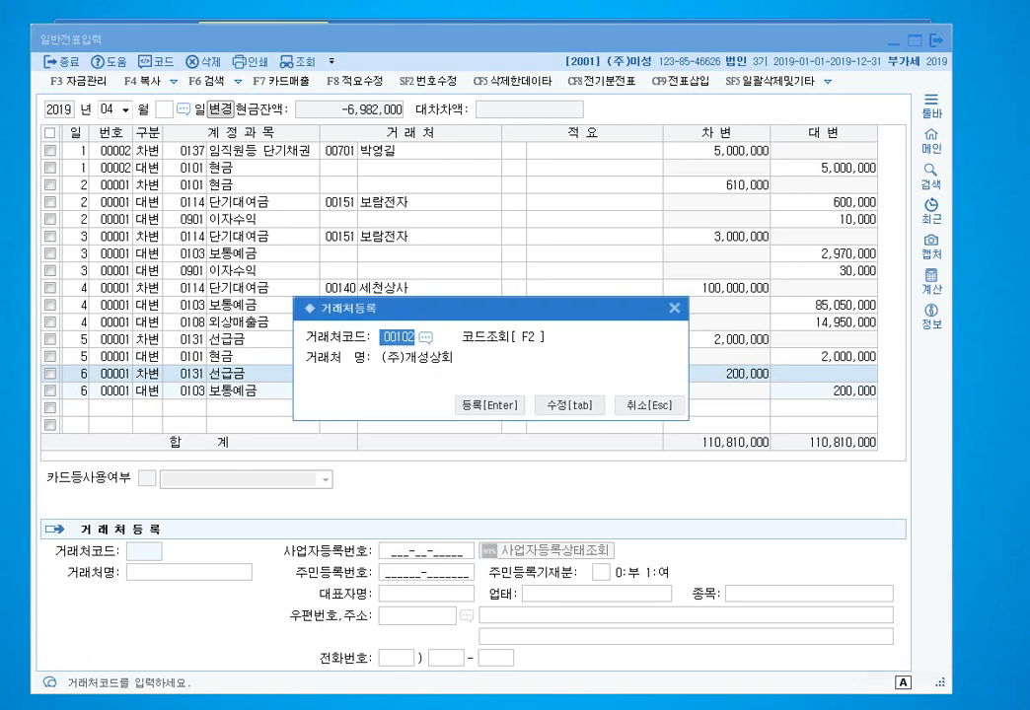
pyautogui.write('502')
pyautogui.press('Tab')
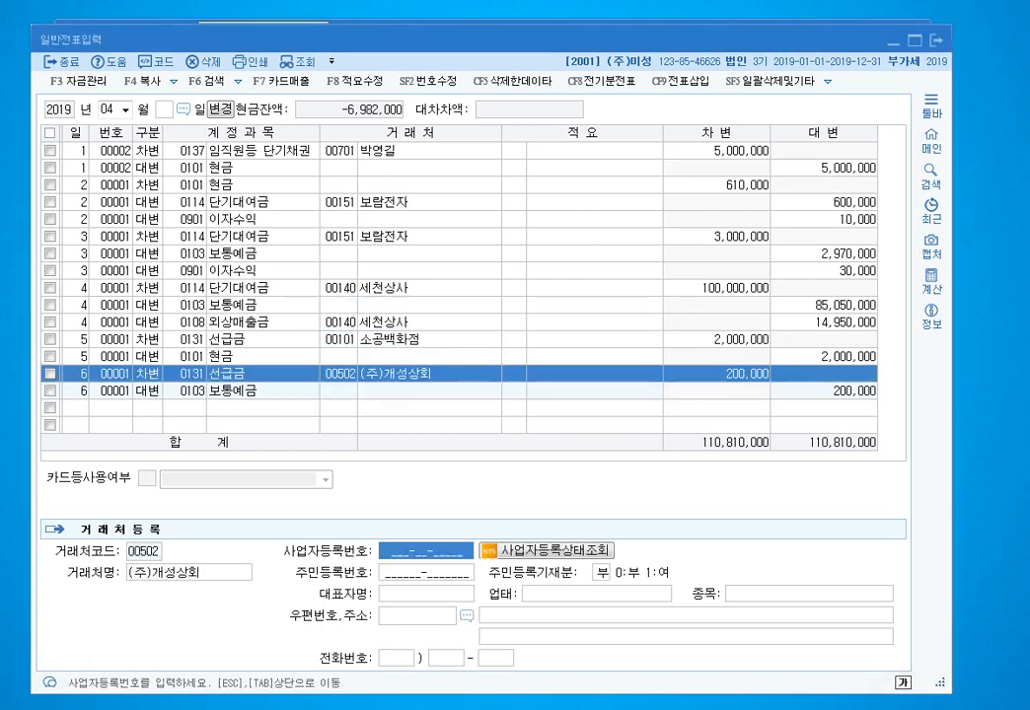
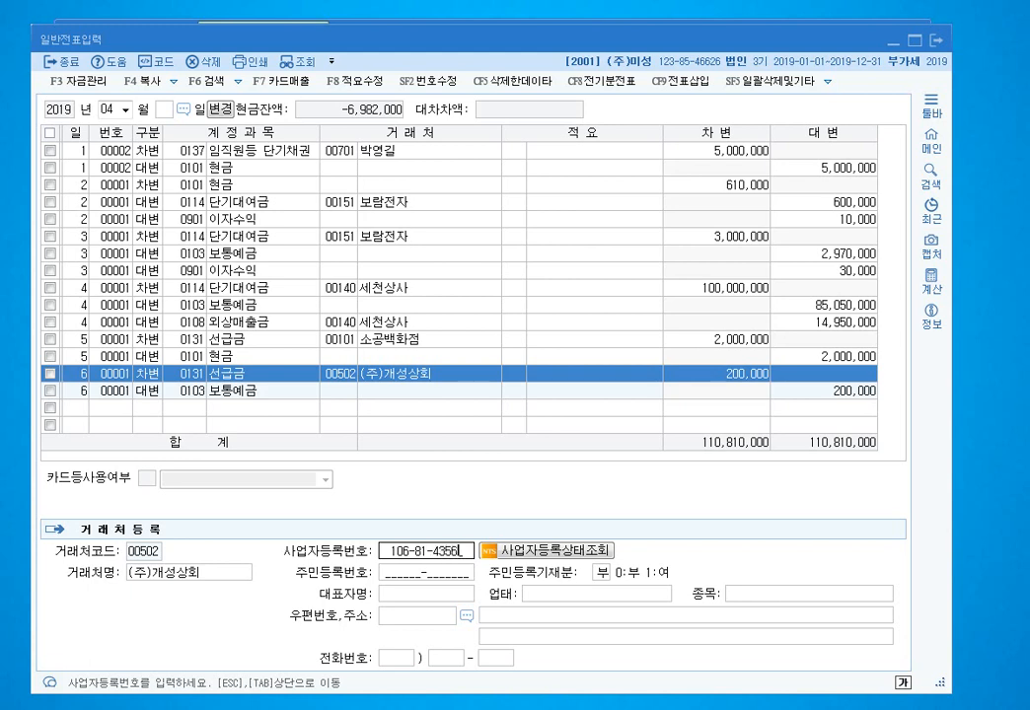
# - Fill in 00502's representative name, 업태 도매, 종목 문구 and its Seoul business address
pyautogui.press('Return')
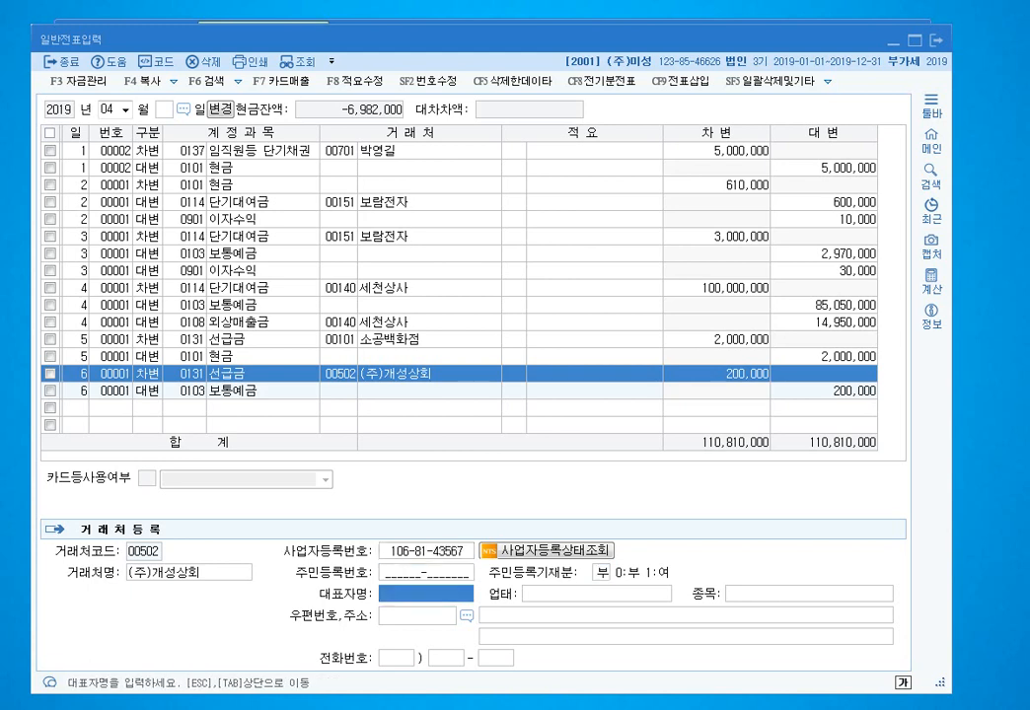
pyautogui.press('Return')
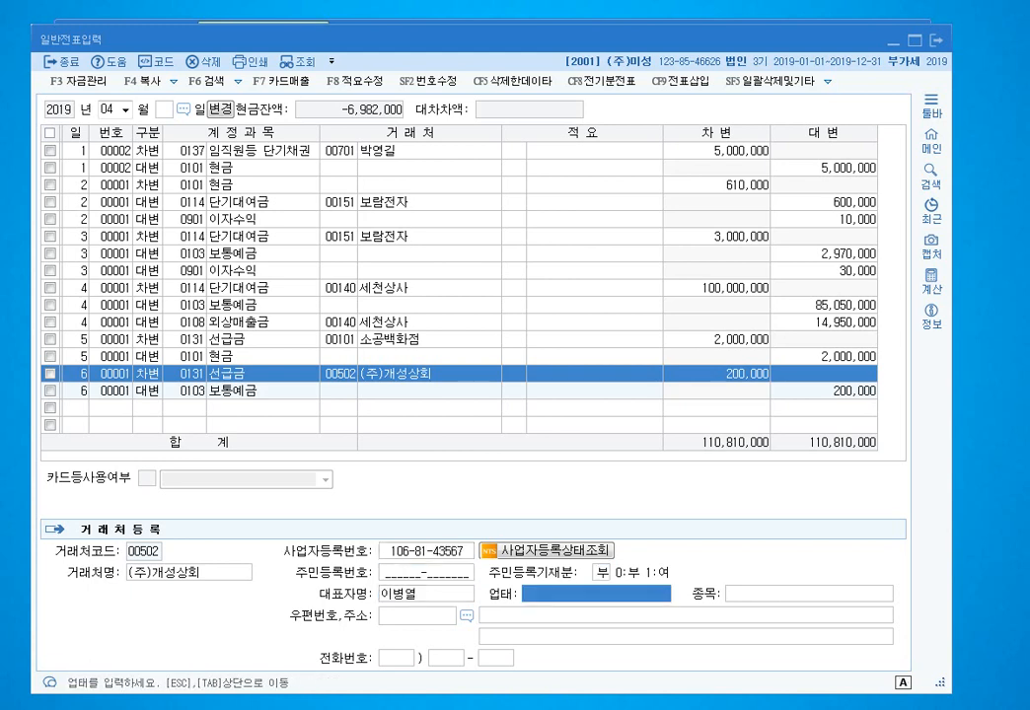
pyautogui.write('도매')
pyautogui.press('Return')
pyautogui.write('문구')
pyautogui.press('Return')
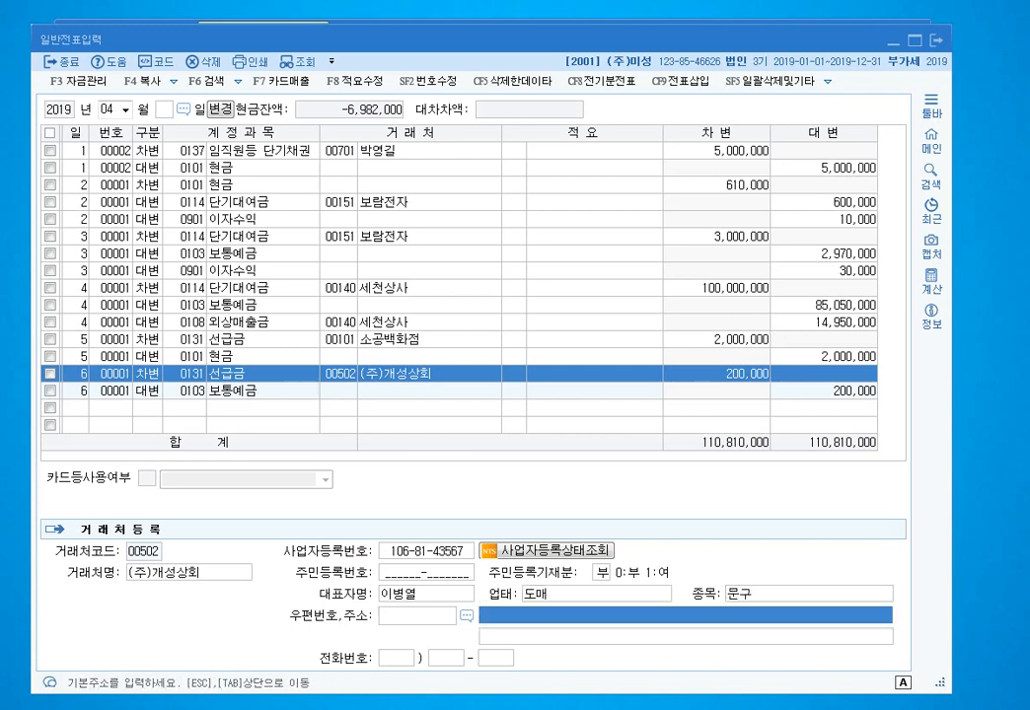
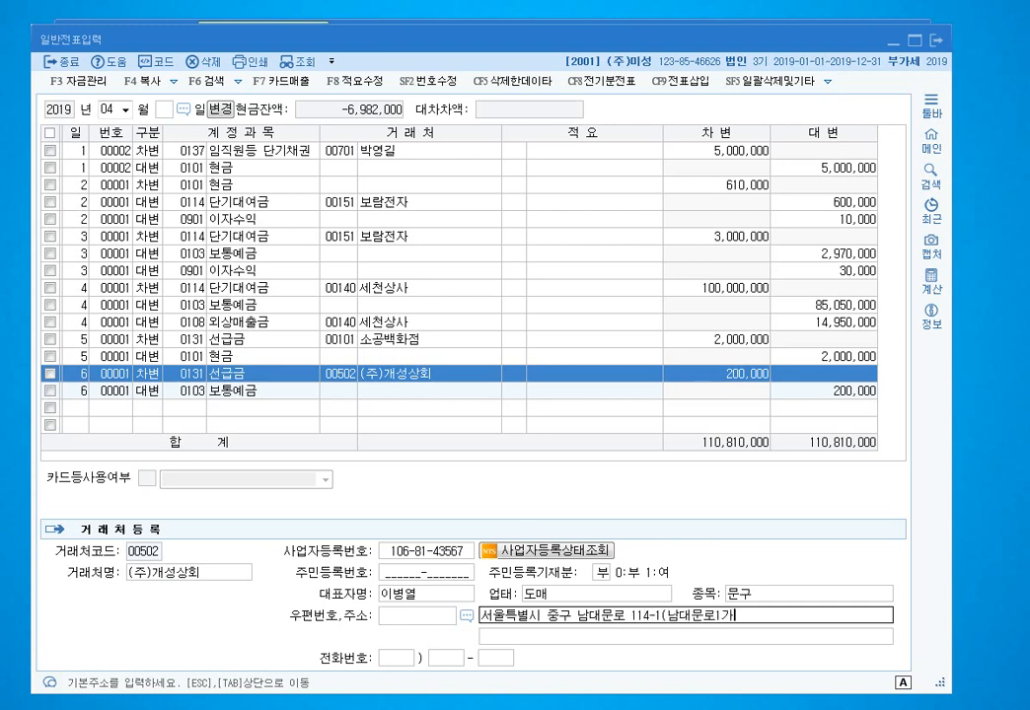
pyautogui.press('Return')
pyautogui.press('Return')
pyautogui.press('Return')
pyautogui.press('Return')
pyautogui.press('Return')
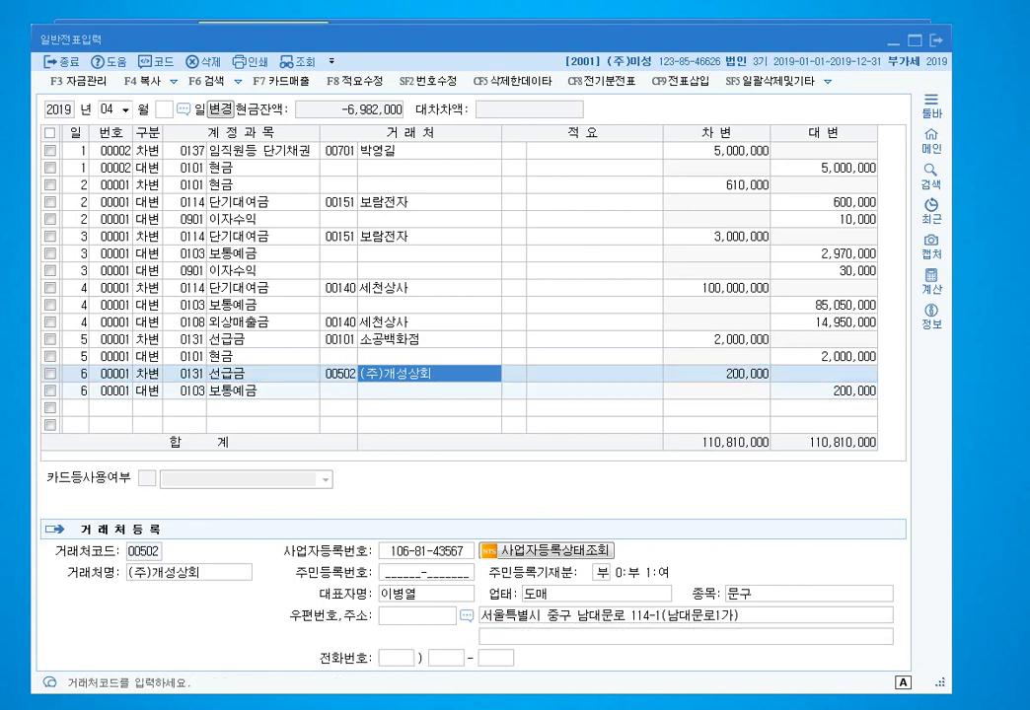
# - Keep (주)개성상회 on the day-6 선급금 line, close that voucher and start a day-7 line
pyautogui.press('F2')
pyautogui.press('F3')
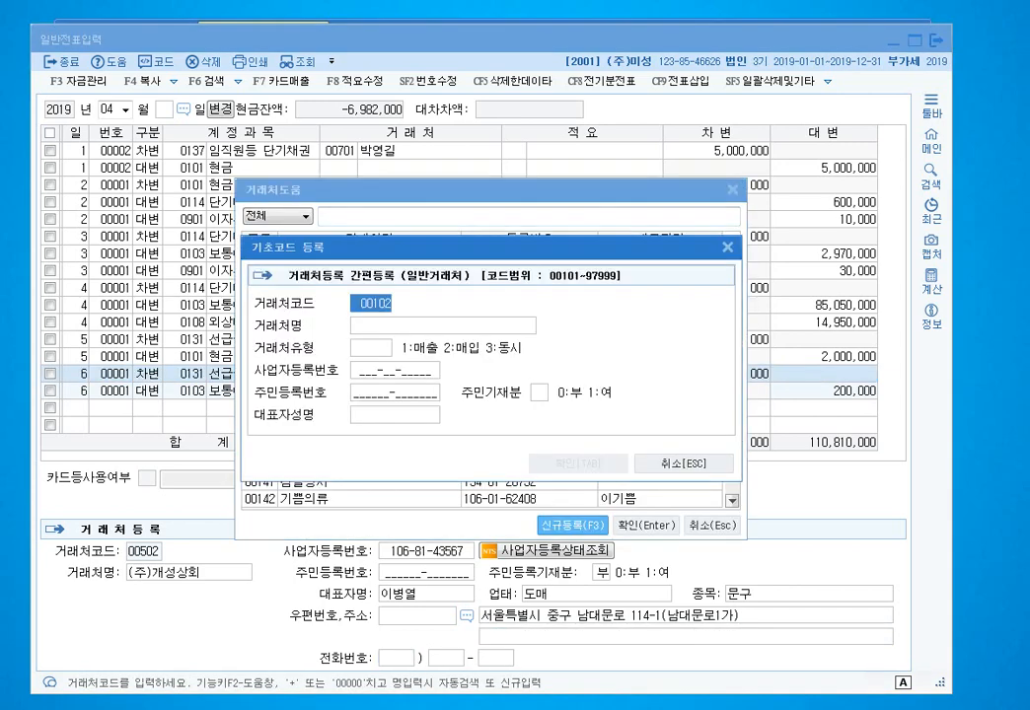
pyautogui.press('Escape')
pyautogui.press('Escape')
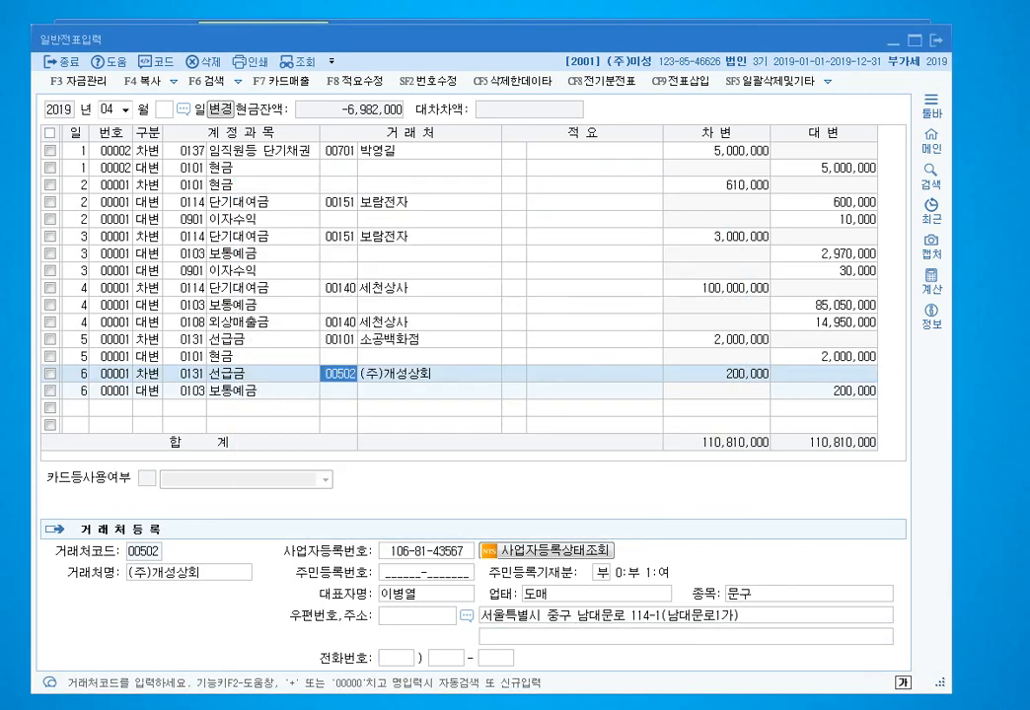
pyautogui.press('Return')
pyautogui.press('Down')
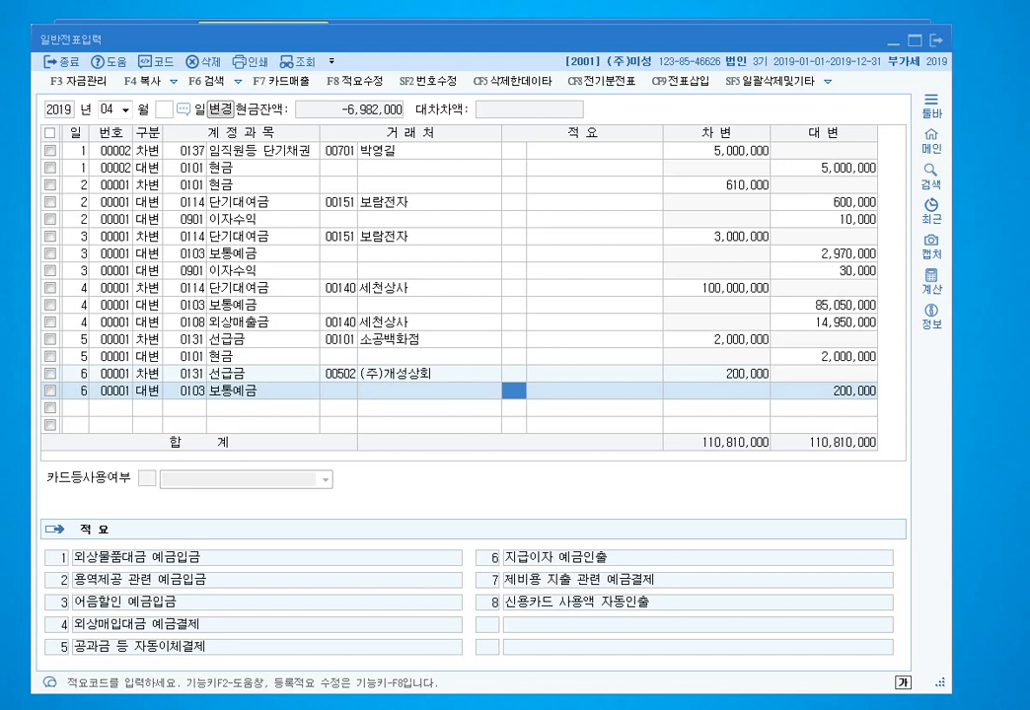
pyautogui.press('Return')
pyautogui.write('7')
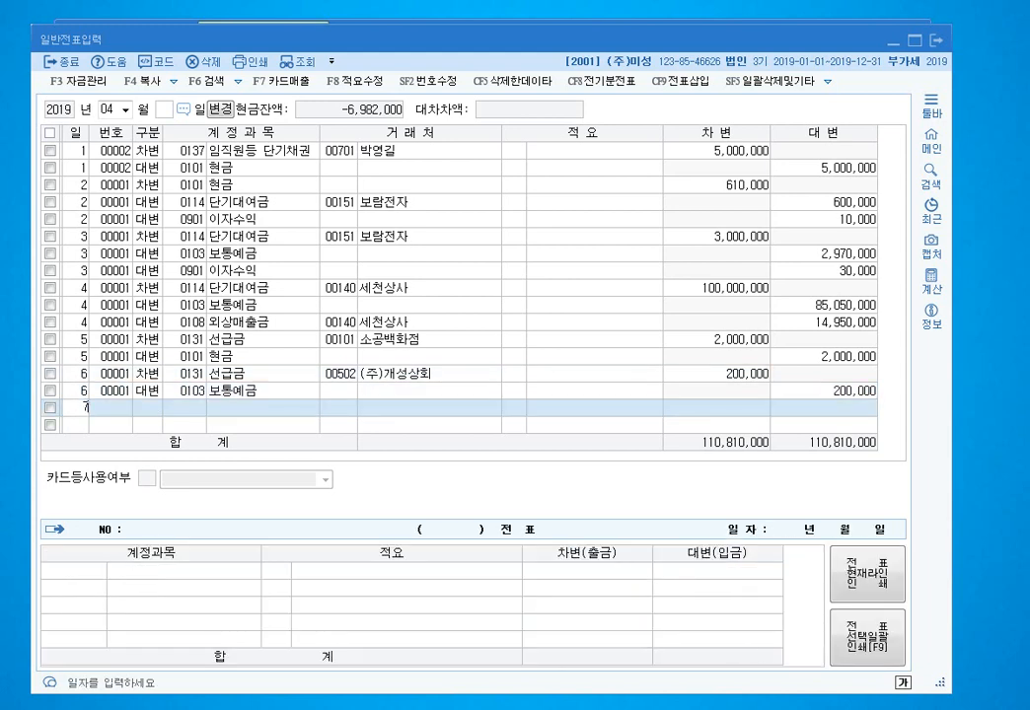
pyautogui.press('Return')
# - Debit 3,000,000 to 원재료 (0153) on day 7
pyautogui.write('3')
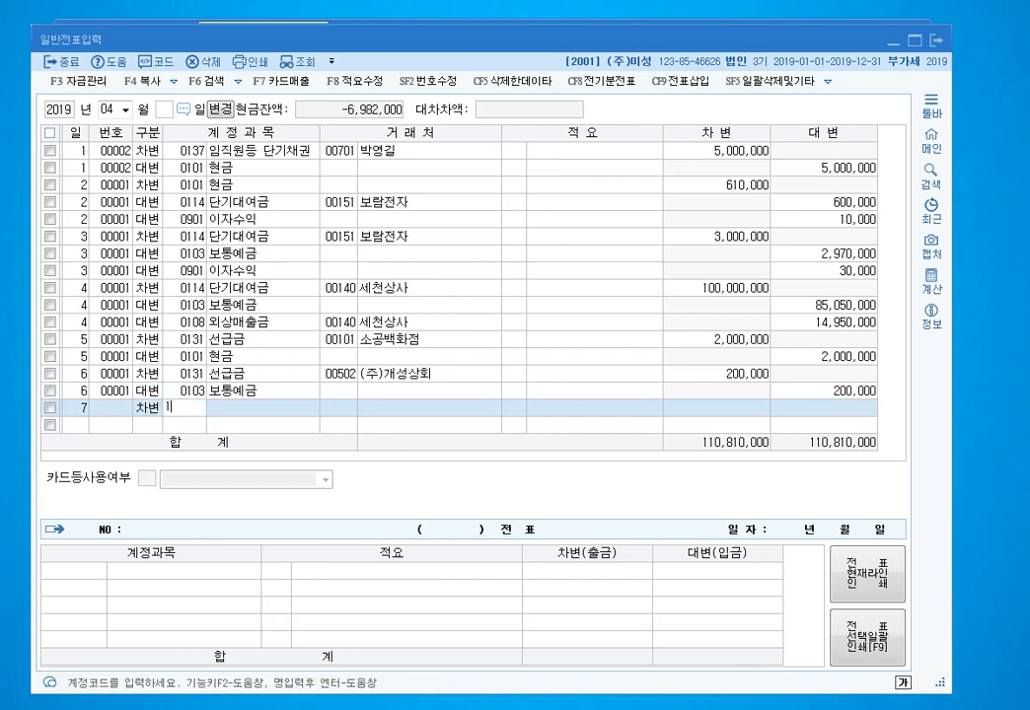
pyautogui.write('153')
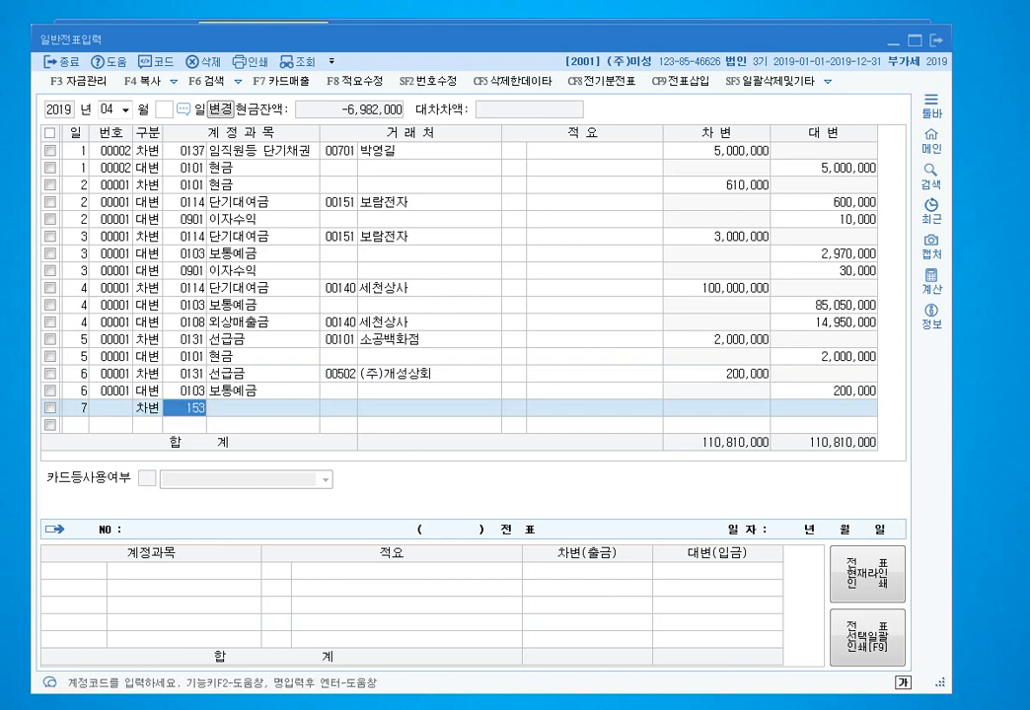
pyautogui.press('Return')
pyautogui.press('Return')
pyautogui.press('Return')
pyautogui.write('3000000')
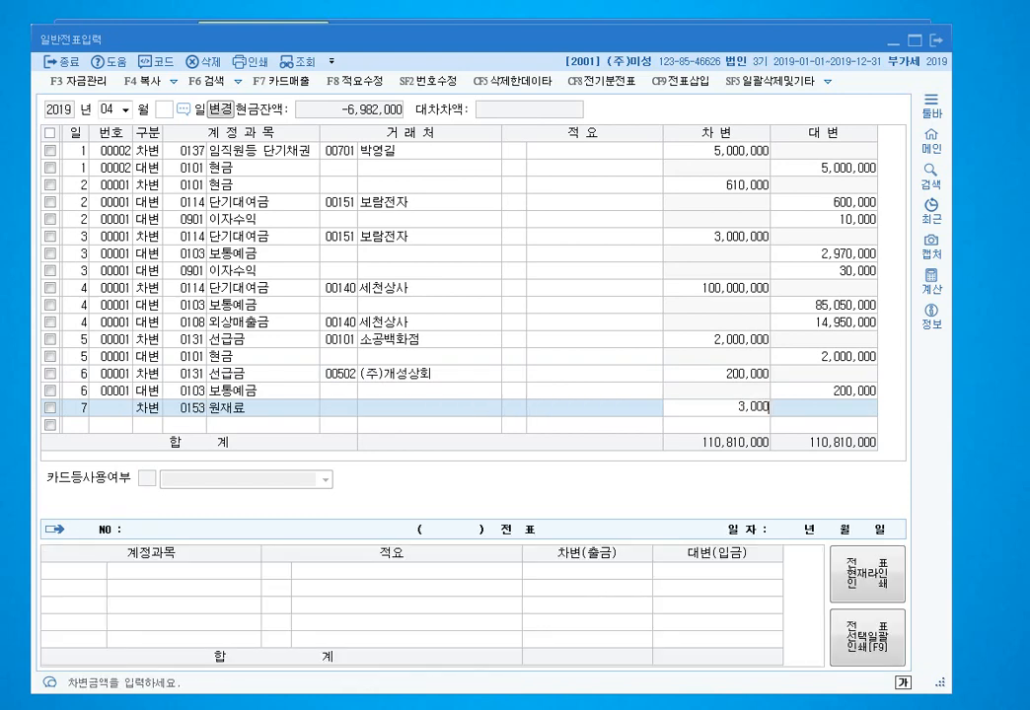
pyautogui.press('Return')
# - Credit 200,000 to 선급금 (0131) for (주)개성상회 and add a 현금 (0101) credit line
pyautogui.press('Return')
pyautogui.write('4')
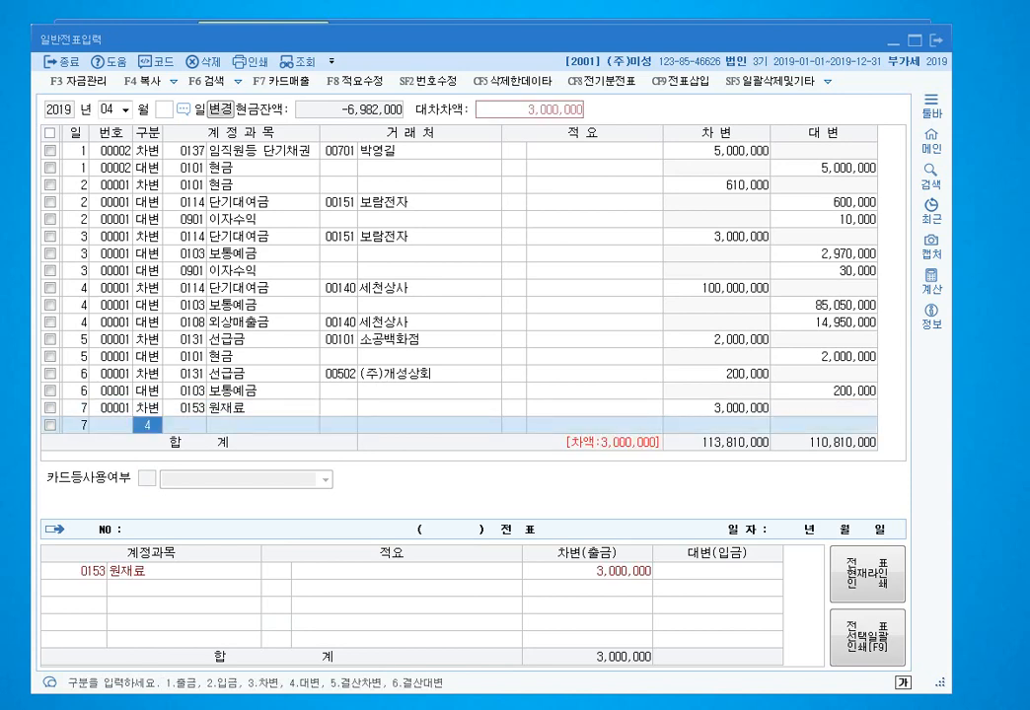
pyautogui.write('131')
pyautogui.press('Return')
pyautogui.write('ㄱㅐ성')
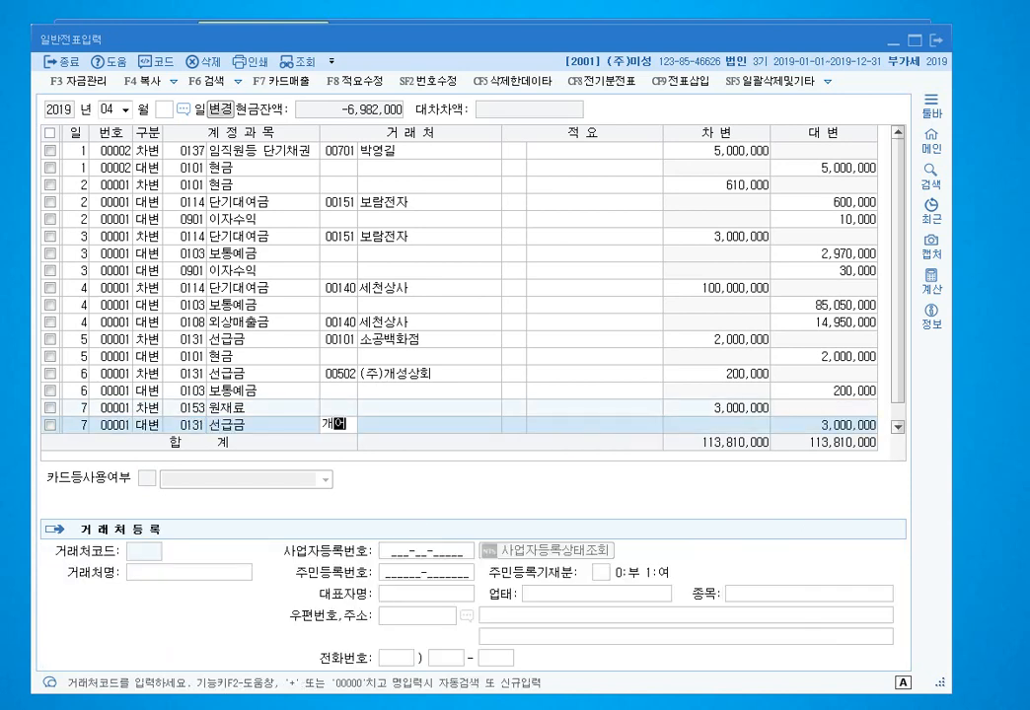
pyautogui.press('Return')
pyautogui.press('Return')
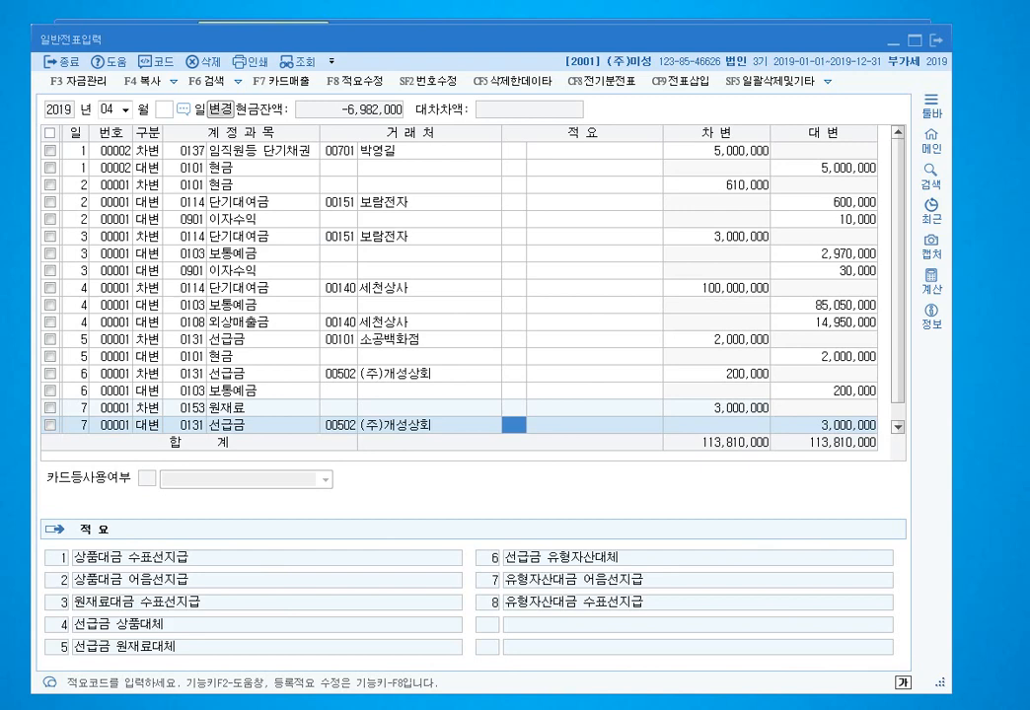
pyautogui.press('Return')
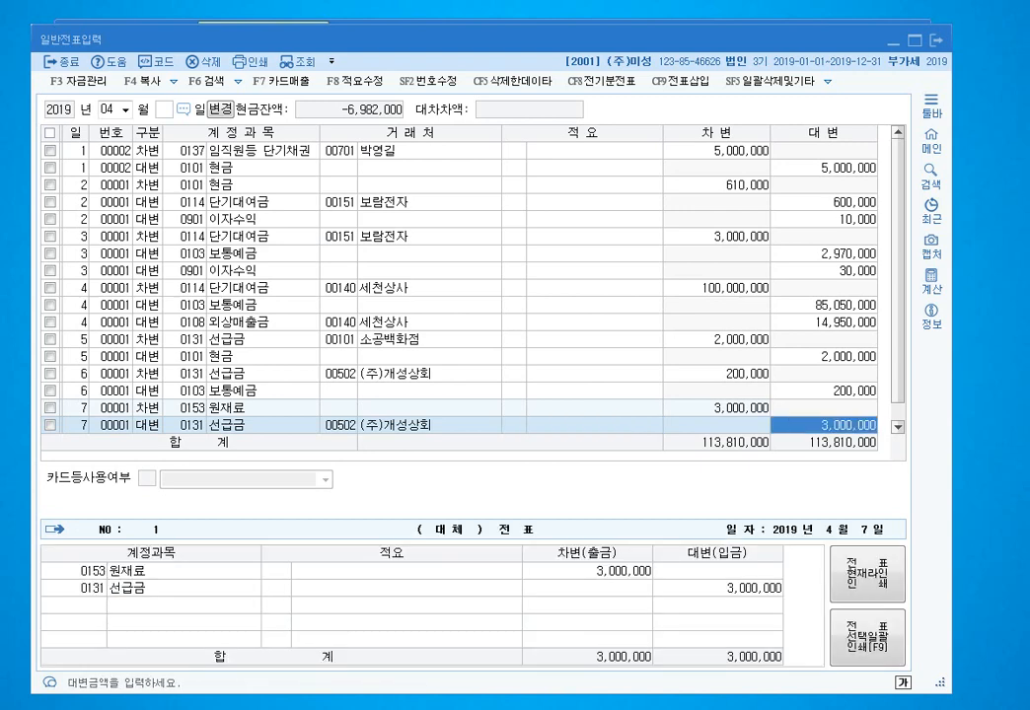
pyautogui.write('200000')
pyautogui.press('Return')
pyautogui.press('Return')
pyautogui.write('4')
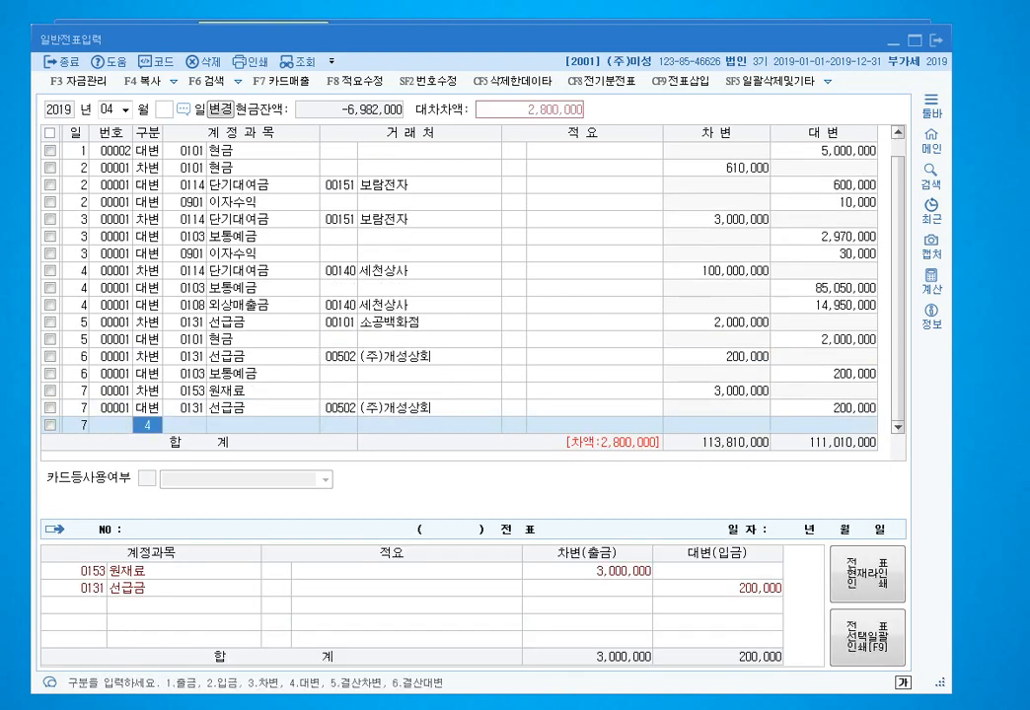
pyautogui.write('101')
pyautogui.press('Return')
pyautogui.press('Return')
pyautogui.press('Return')
pyautogui.press('Return')
pyautogui.press('Return')
pyautogui.press('Return')
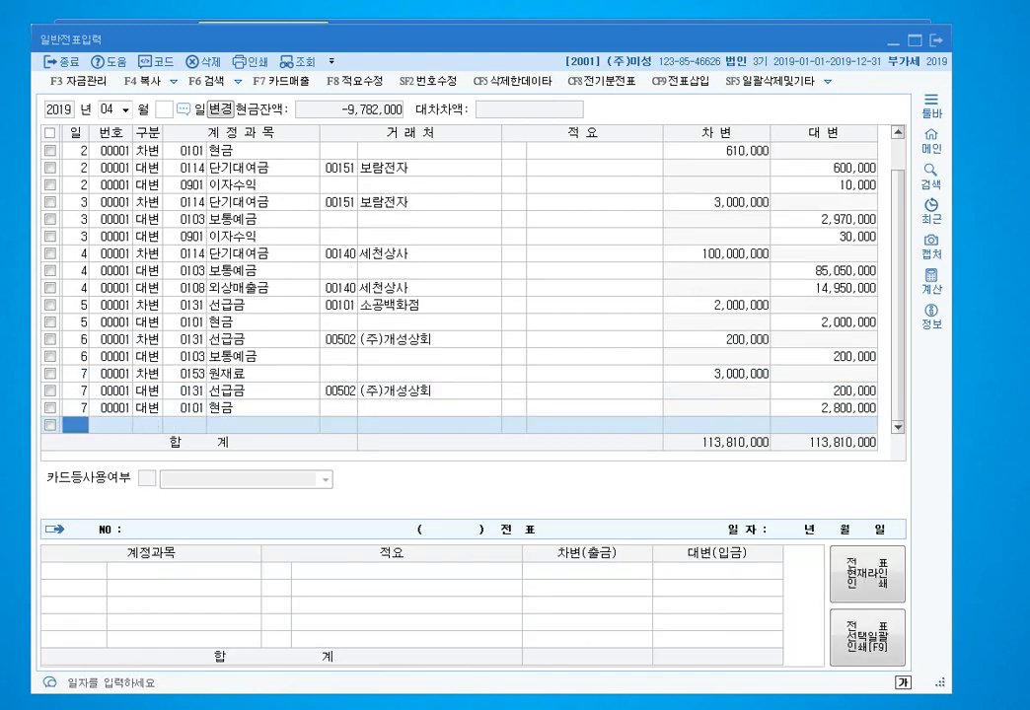
# - Start a day-8 voucher debiting 450,000 to 여비교통비 (0812)
pyautogui.write('8')
pyautogui.press('Return')
pyautogui.write('3')
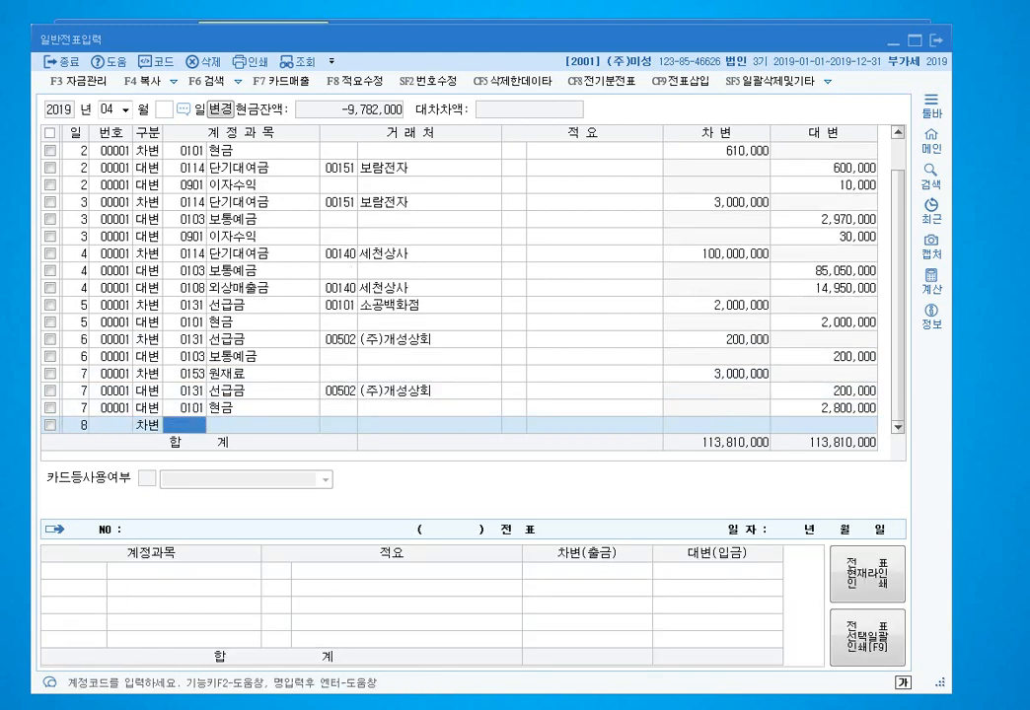
pyautogui.write('812')
pyautogui.press('Return')
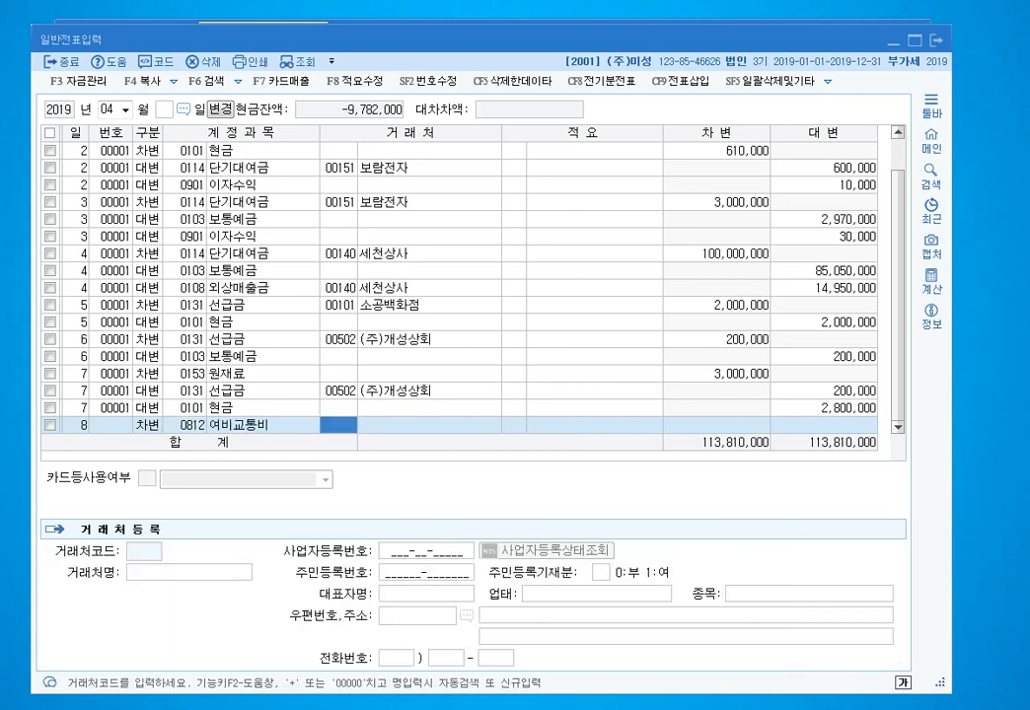
pyautogui.click(185, 425)
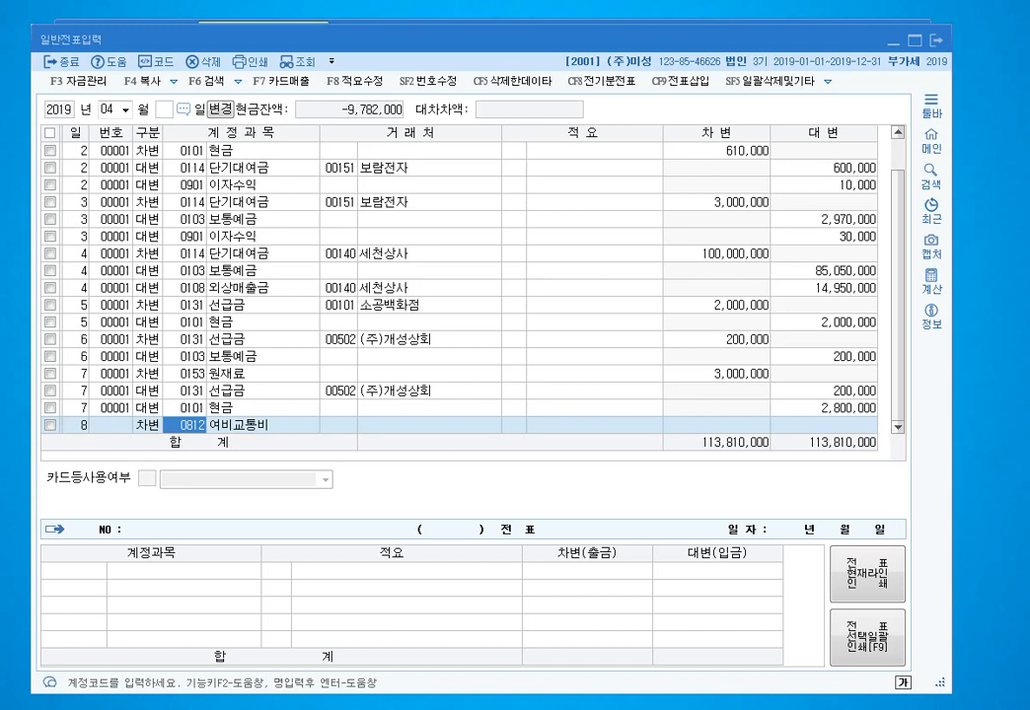
pyautogui.press('Return')
pyautogui.press('Return')
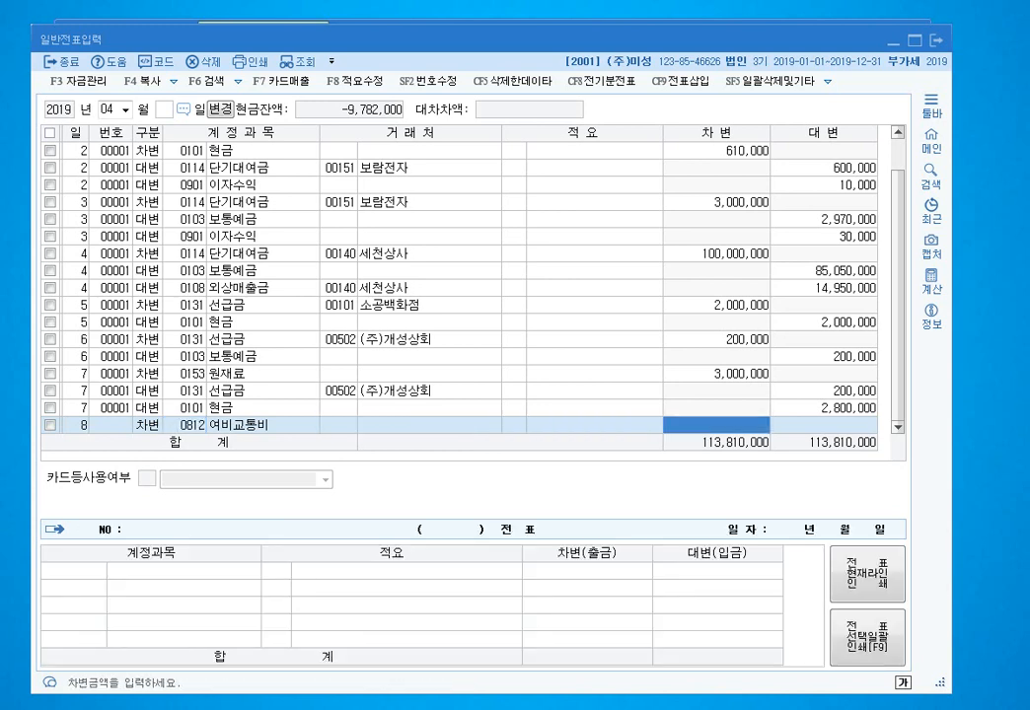
pyautogui.write('450000')
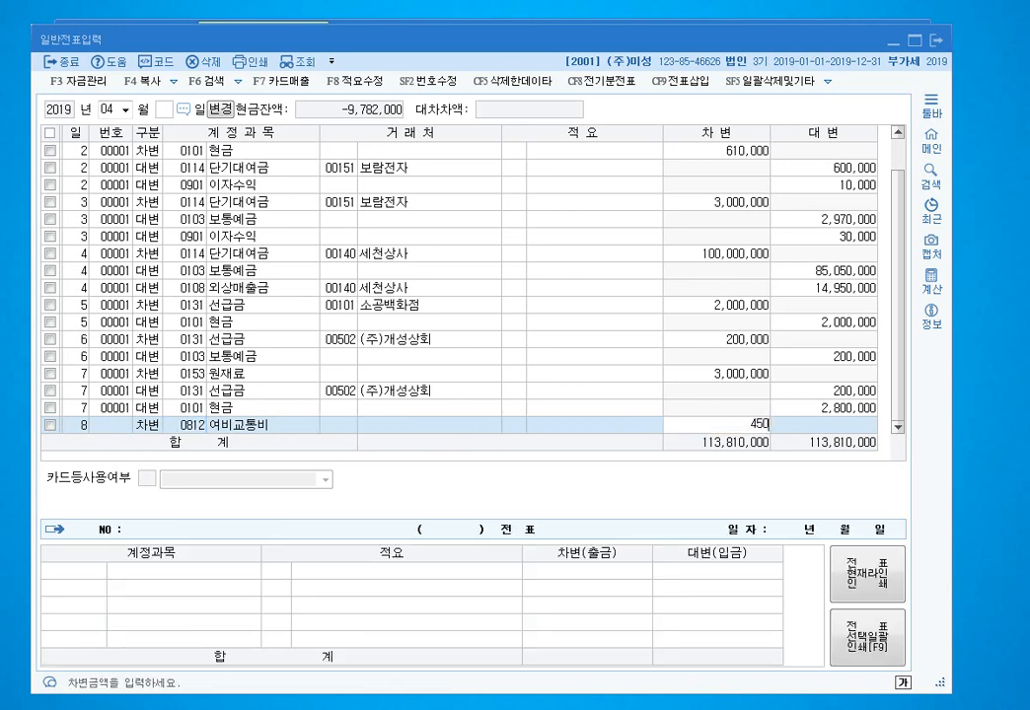
pyautogui.press('Return')
# - Add a 50,000 현금 debit and a 가지급금 (0134) credit assigned to the employee
pyautogui.press('Return')
pyautogui.write('3')
pyautogui.press('Return')
pyautogui.write('101')
pyautogui.press('Return')
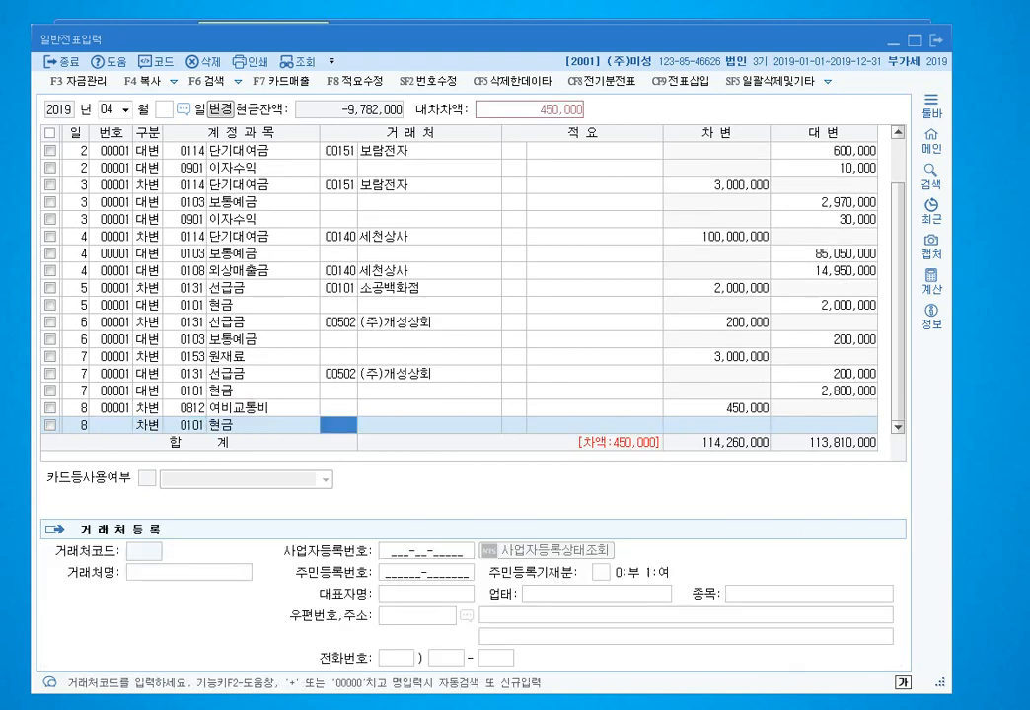
pyautogui.press('Return')
pyautogui.press('Return')
pyautogui.write('500000')
pyautogui.press('Return')
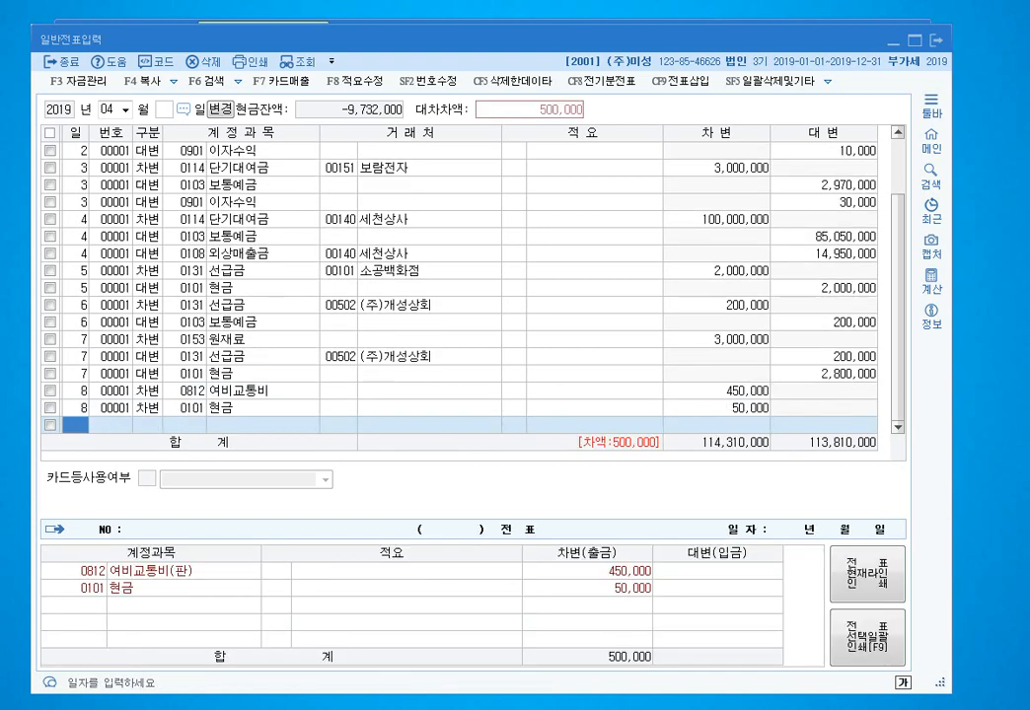
pyautogui.write('4')
pyautogui.press('Return')
pyautogui.write('134')
pyautogui.press('Return')
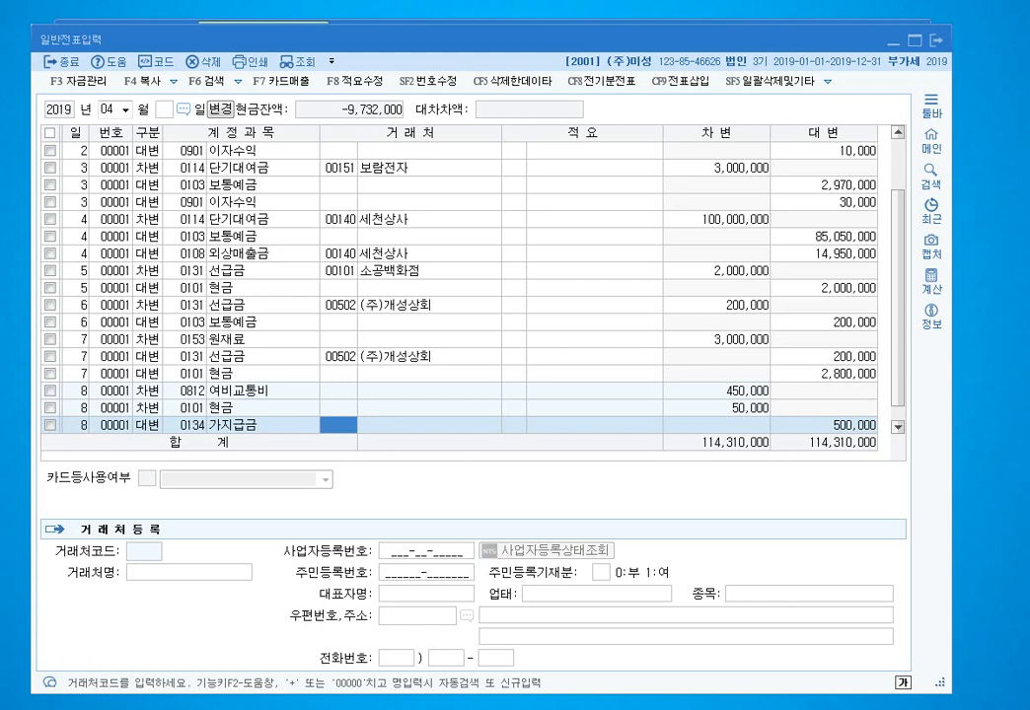
pyautogui.press('Return')
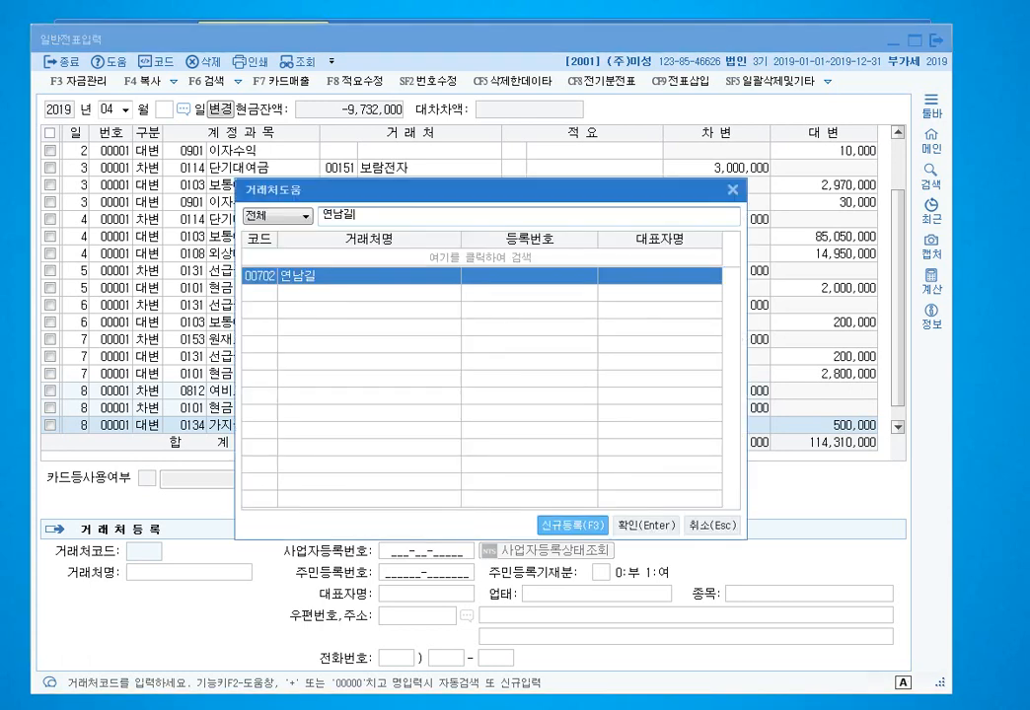
pyautogui.press('Return')
# - Assign partner 00702 to the travel and cash lines, then start a day-9 line
pyautogui.press('Up')
pyautogui.press('Up')
pyautogui.press('Down')
pyautogui.press('Down')
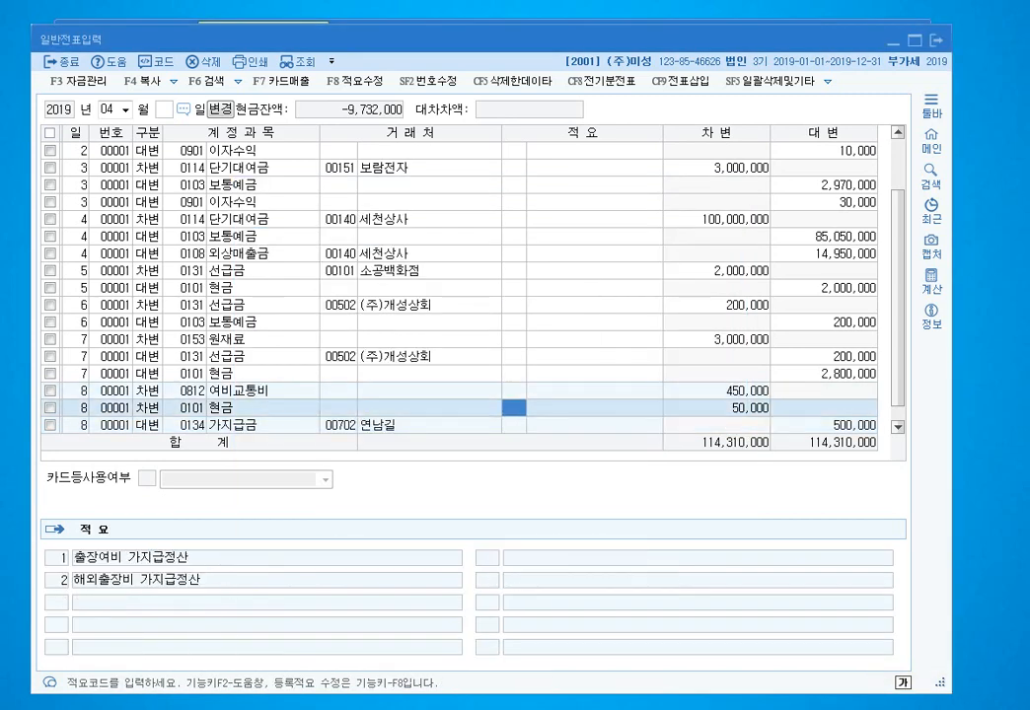
pyautogui.press('Left')
pyautogui.press('Left')
pyautogui.press('Up')
pyautogui.press('Up')
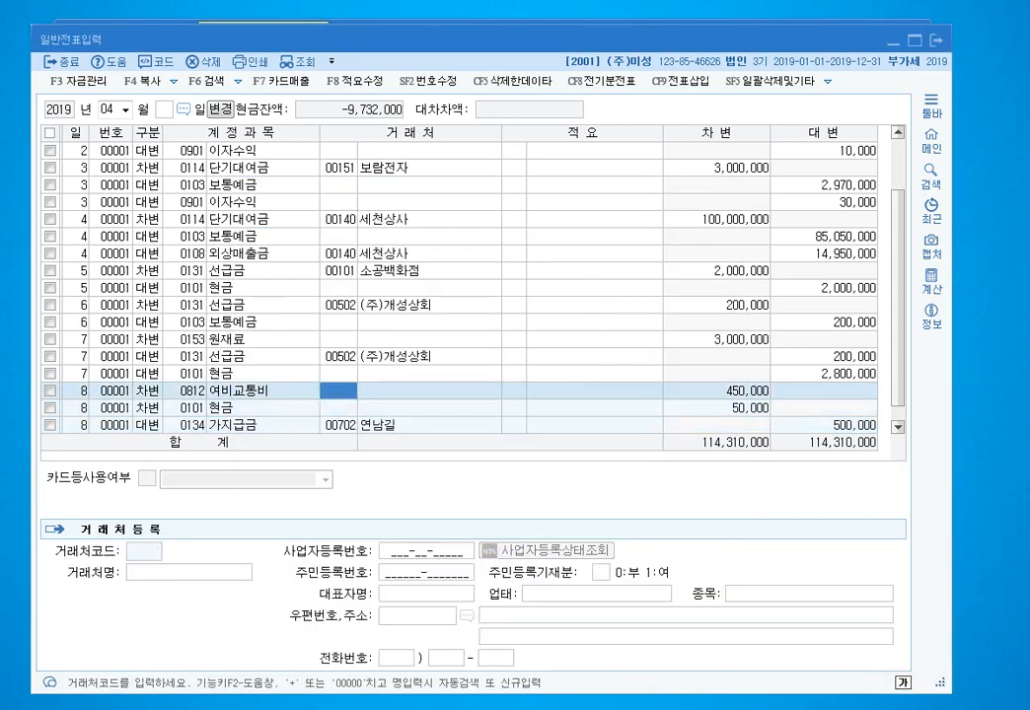
pyautogui.press('Return')
pyautogui.press('Down')
pyautogui.press('Left')
pyautogui.press('Left')
pyautogui.press('Return')
pyautogui.press('Down')
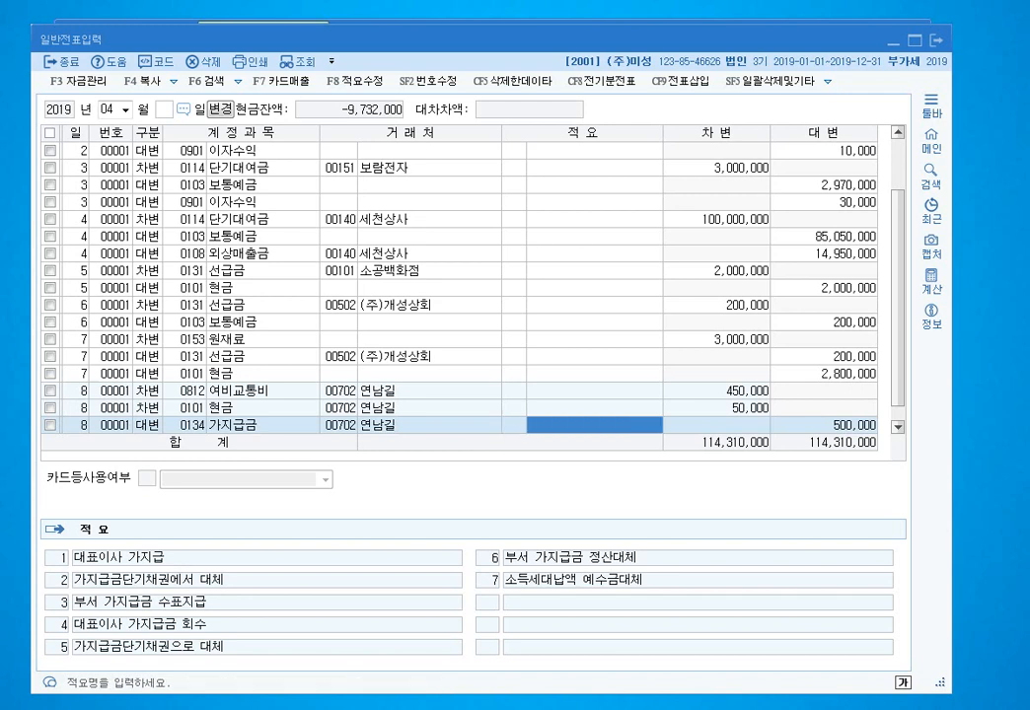
pyautogui.press('Return')
pyautogui.press('Return')
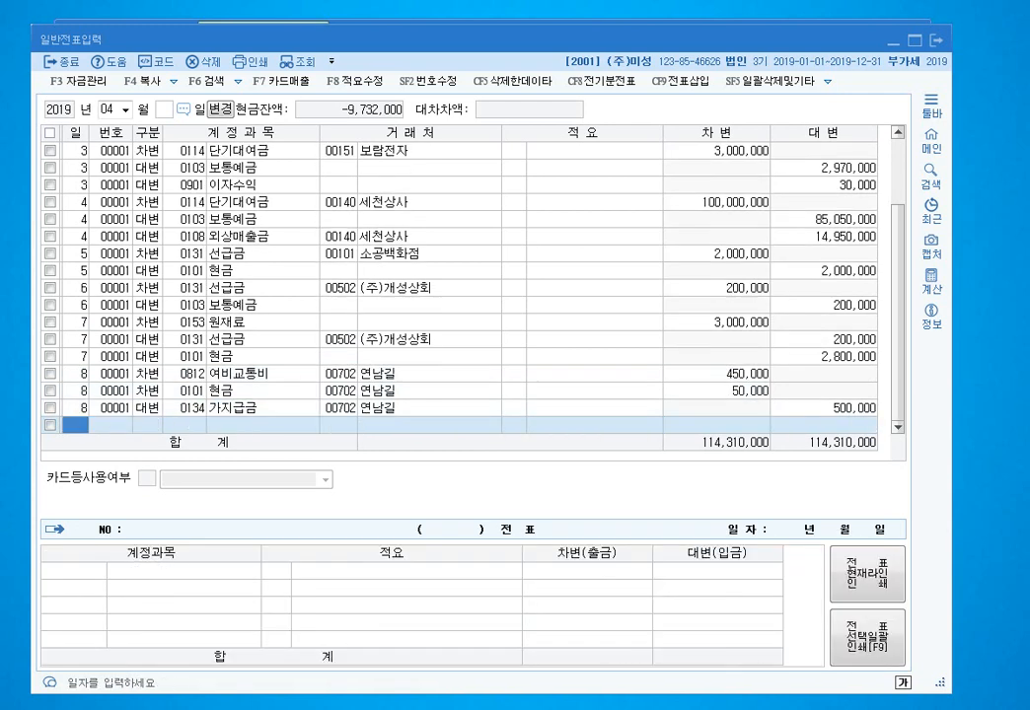
pyautogui.write('9')
pyautogui.press('Return')
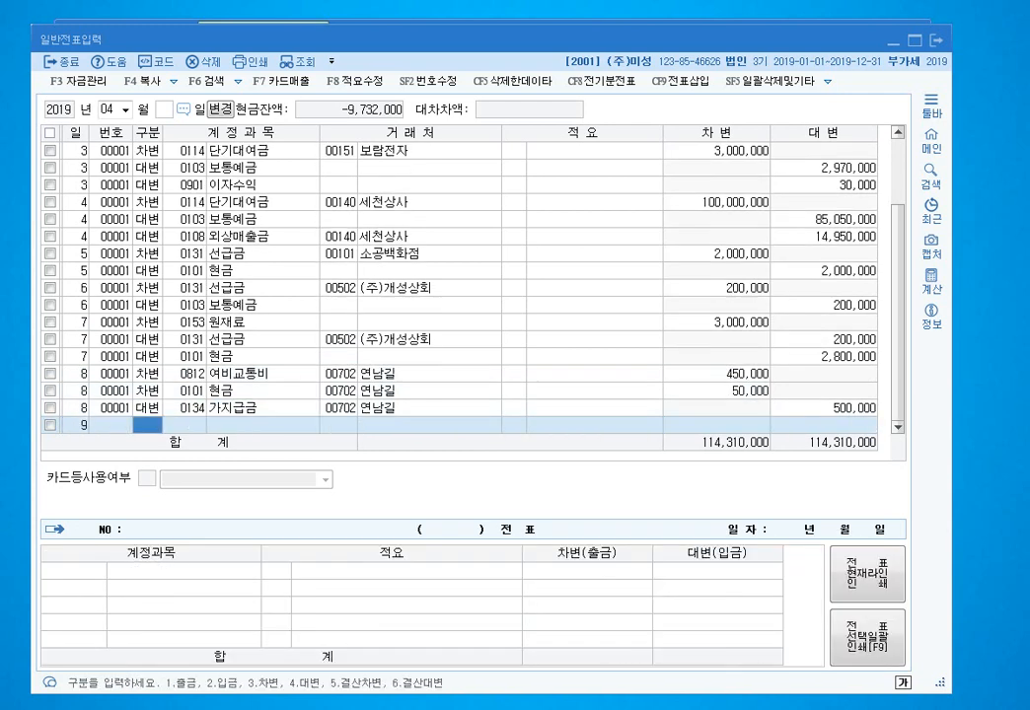
# - Enter a 여비교통비 (0812) debit line, initially at 450,000
pyautogui.write('3')
pyautogui.press('Return')
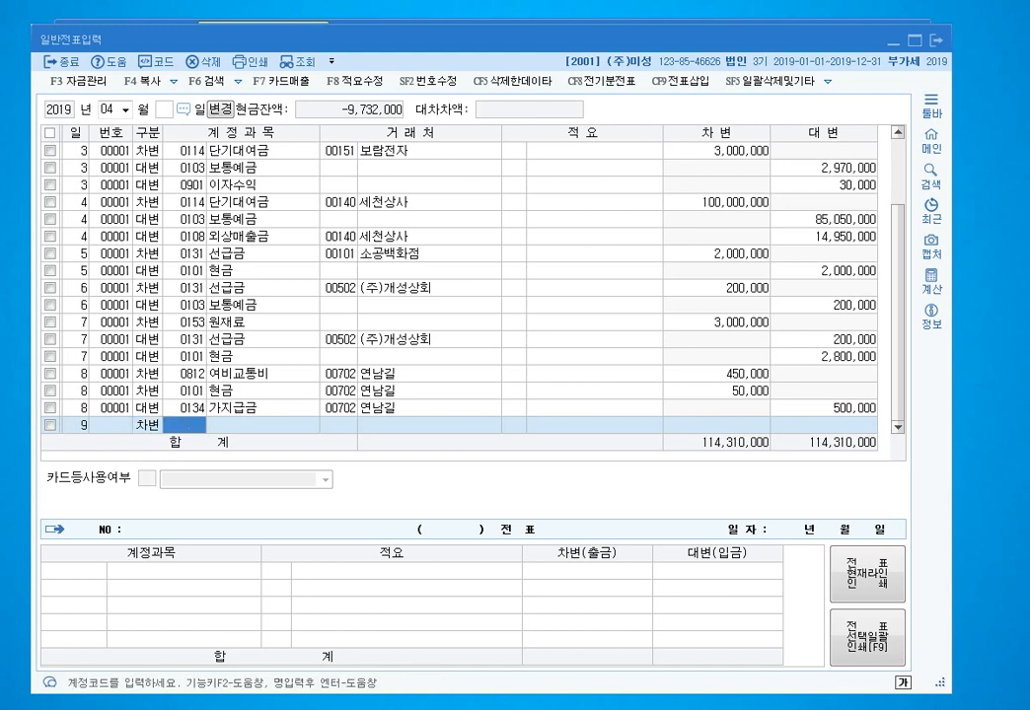
pyautogui.write('0812')
pyautogui.press('Return')
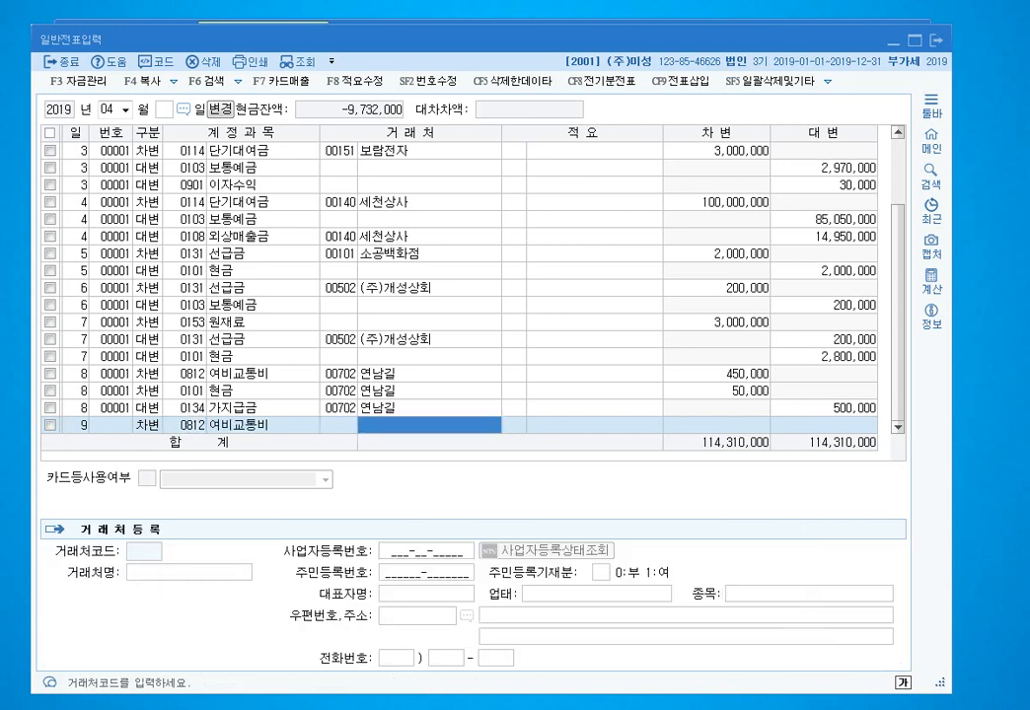
pyautogui.press('Return')
pyautogui.press('Return')
pyautogui.write('450000')
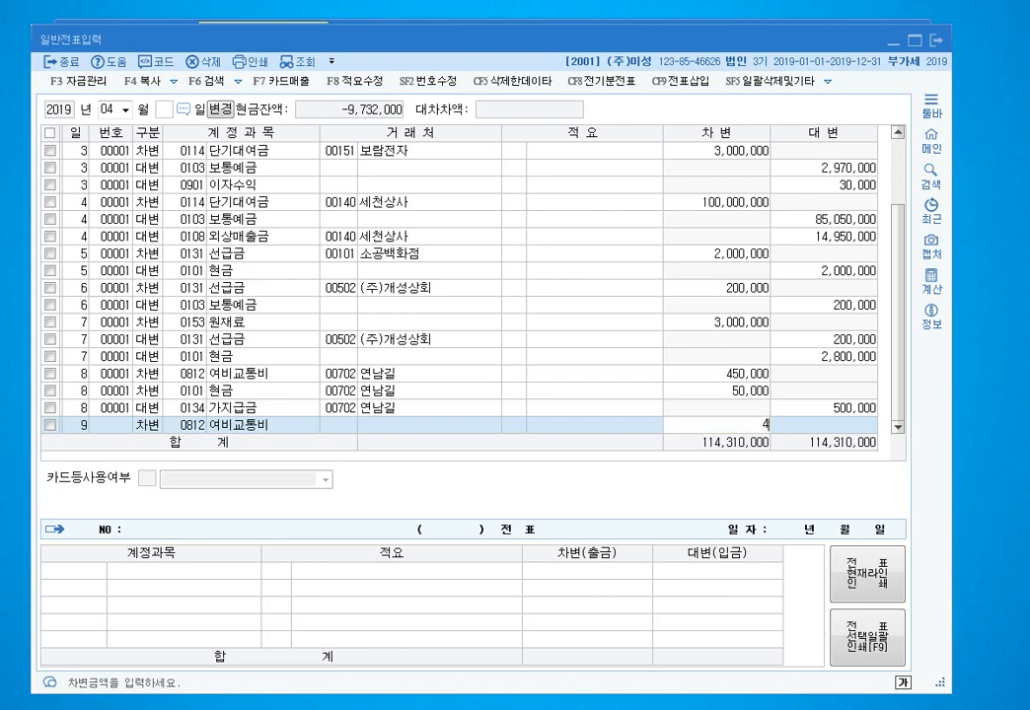
pyautogui.press('Return')
# - Add a 현금 (0101) debit and correct amounts to 350,000 travel and 100,000 cash
pyautogui.write('3')
pyautogui.press('Return')
pyautogui.write('101')
pyautogui.press('Return')
pyautogui.press('Return')
pyautogui.press('Return')
pyautogui.press('Return')
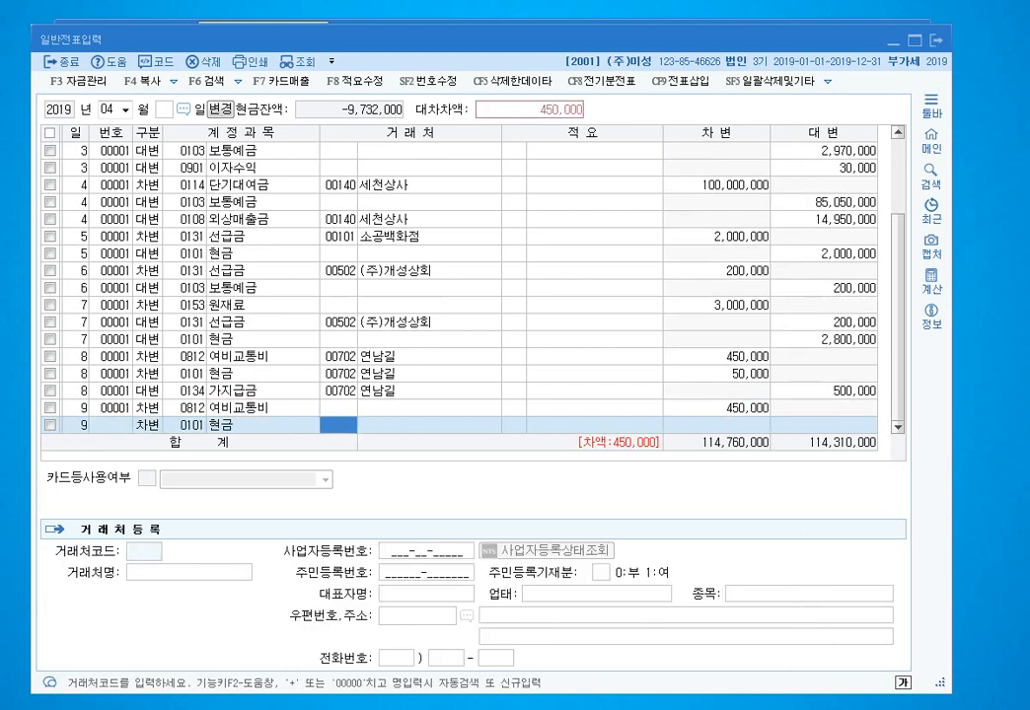
pyautogui.write('500000')
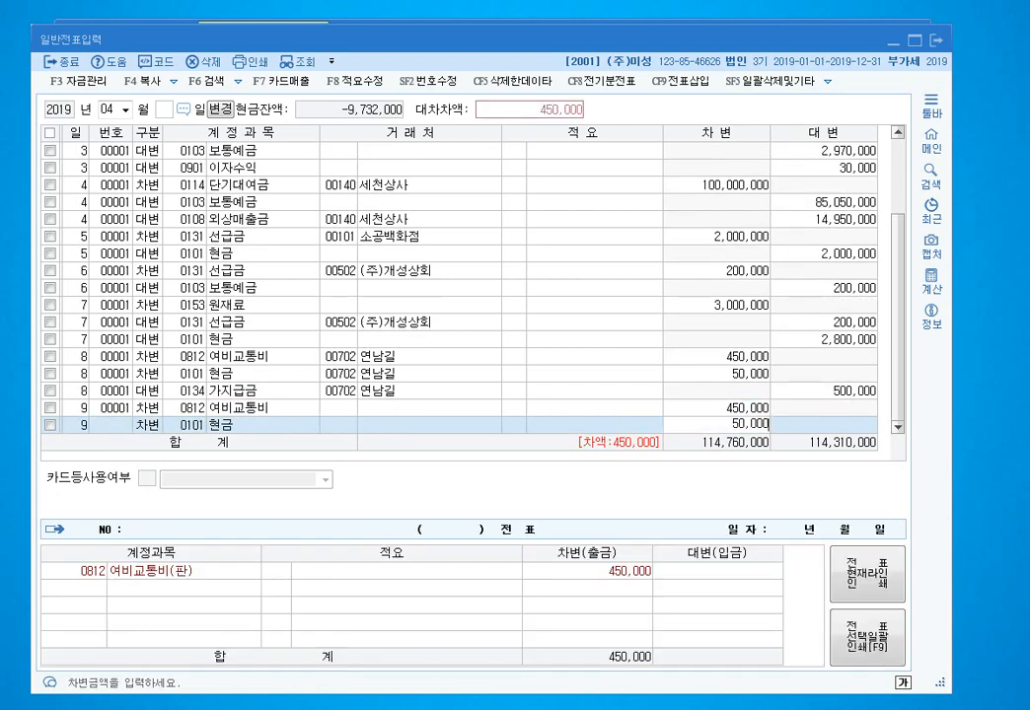
pyautogui.press('Up')
pyautogui.write('350000')
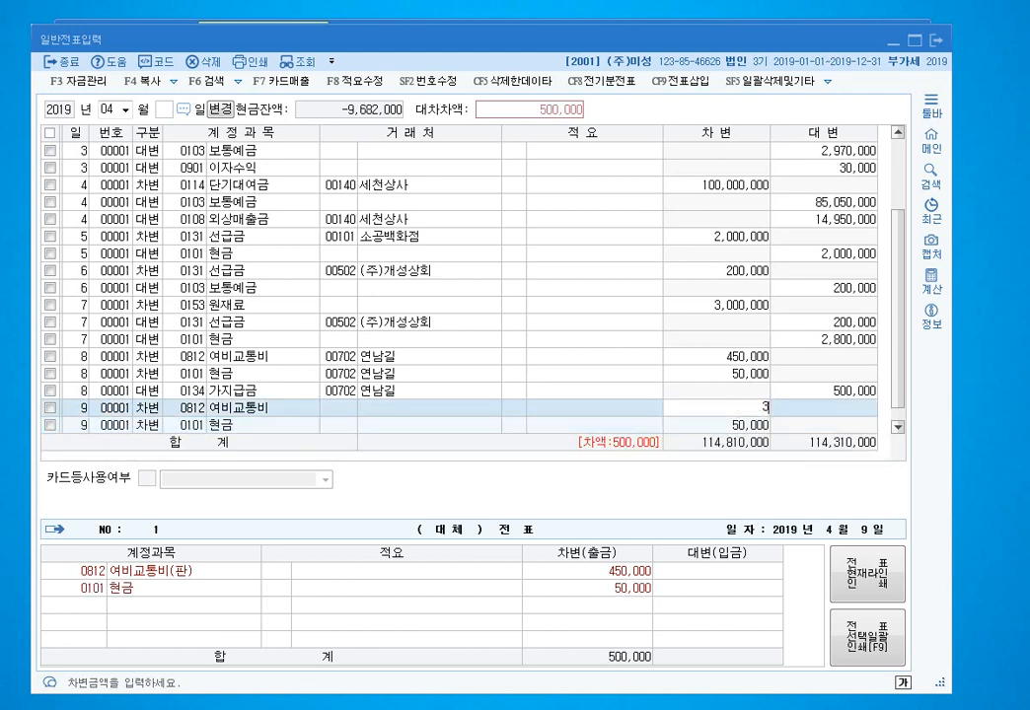
pyautogui.press('Return')
pyautogui.press('Return')
pyautogui.press('Return')
pyautogui.press('Return')
pyautogui.press('Return')
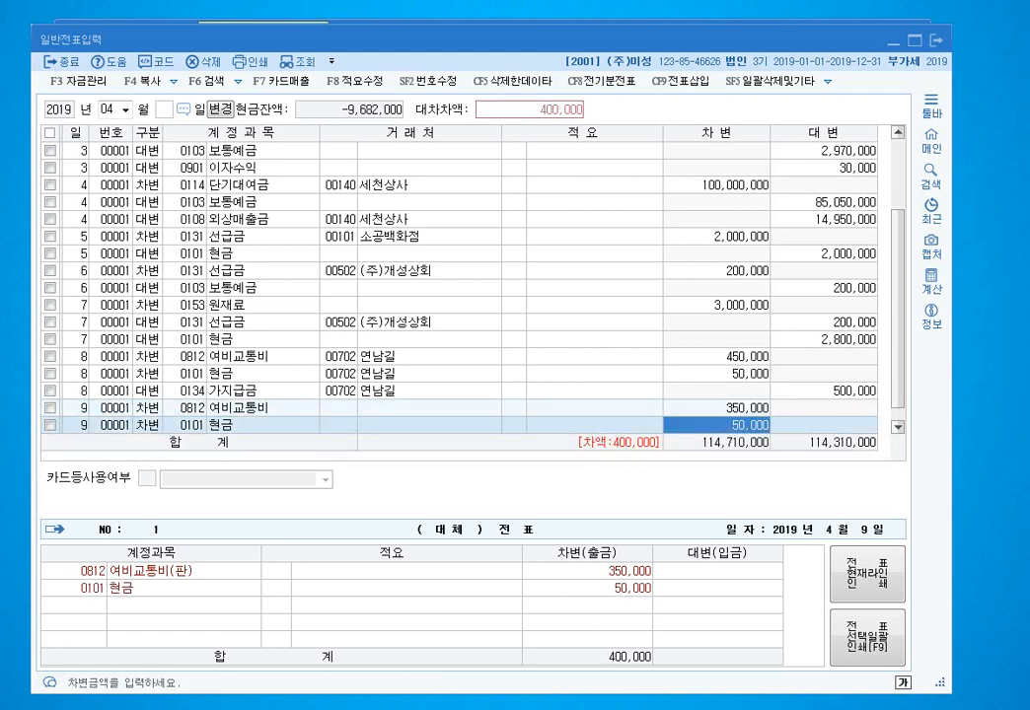
pyautogui.write('100000')
pyautogui.press('Return')
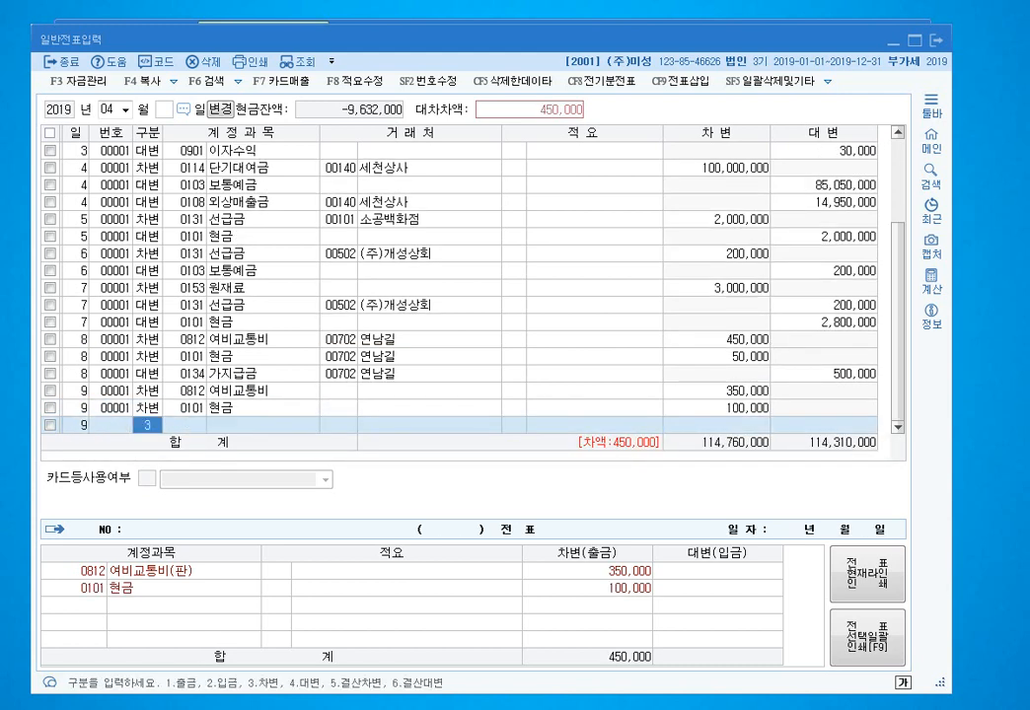
# - Debit 50,000 to 잡손실 (0980), found by name lookup
pyautogui.write('3')
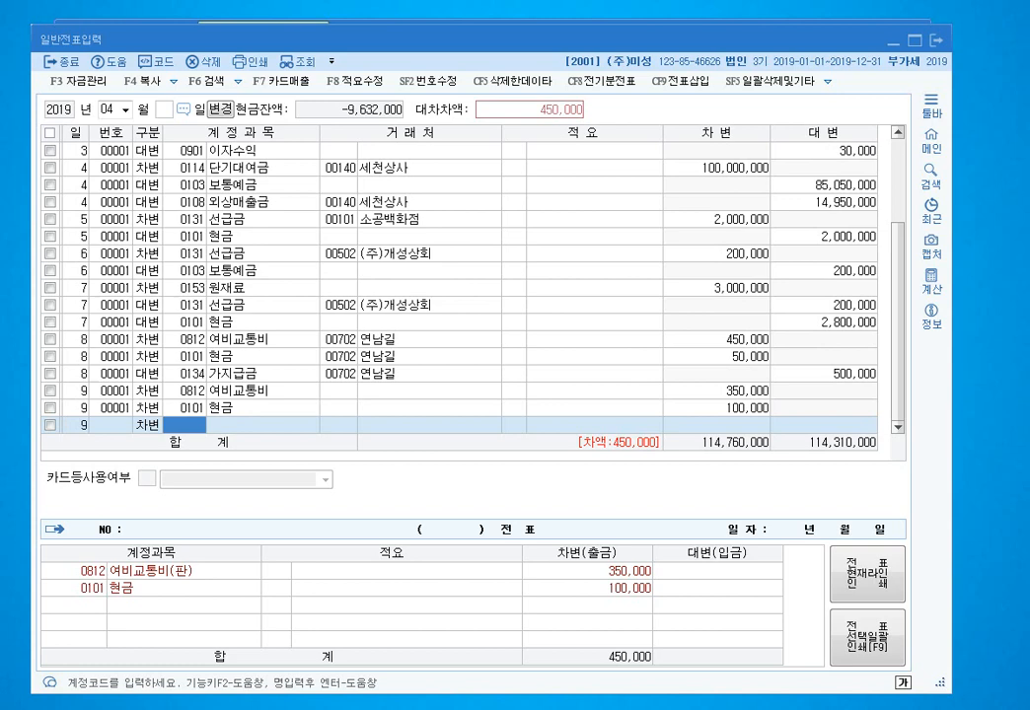
pyautogui.write('잡손')
pyautogui.press('Return')
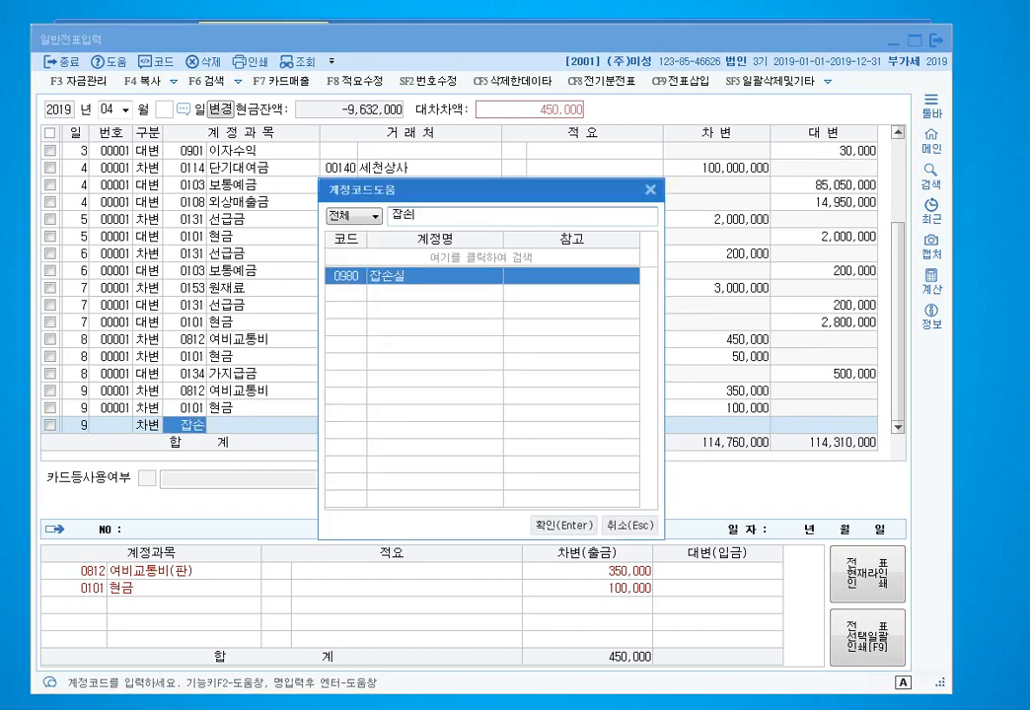
pyautogui.press('Return')
pyautogui.press('Return')
pyautogui.press('Return')
pyautogui.write('500000')
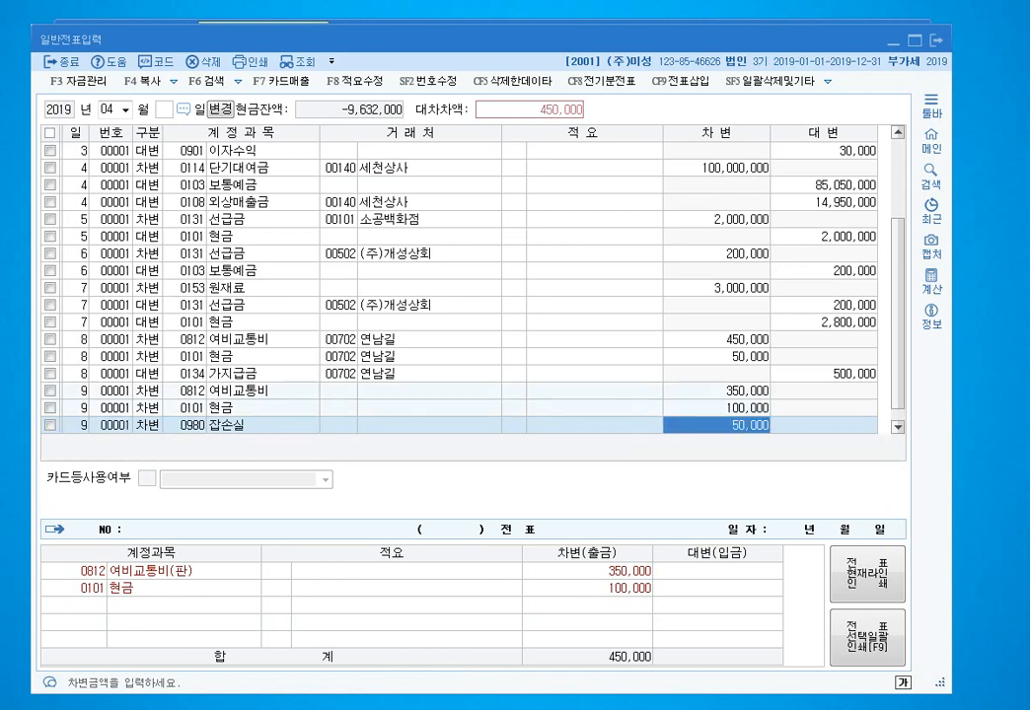
pyautogui.press('Return')
# - Credit 500,000 to 가지급금 (0134) with the employee as partner
pyautogui.press('Return')
pyautogui.write('4134')
pyautogui.press('Return')
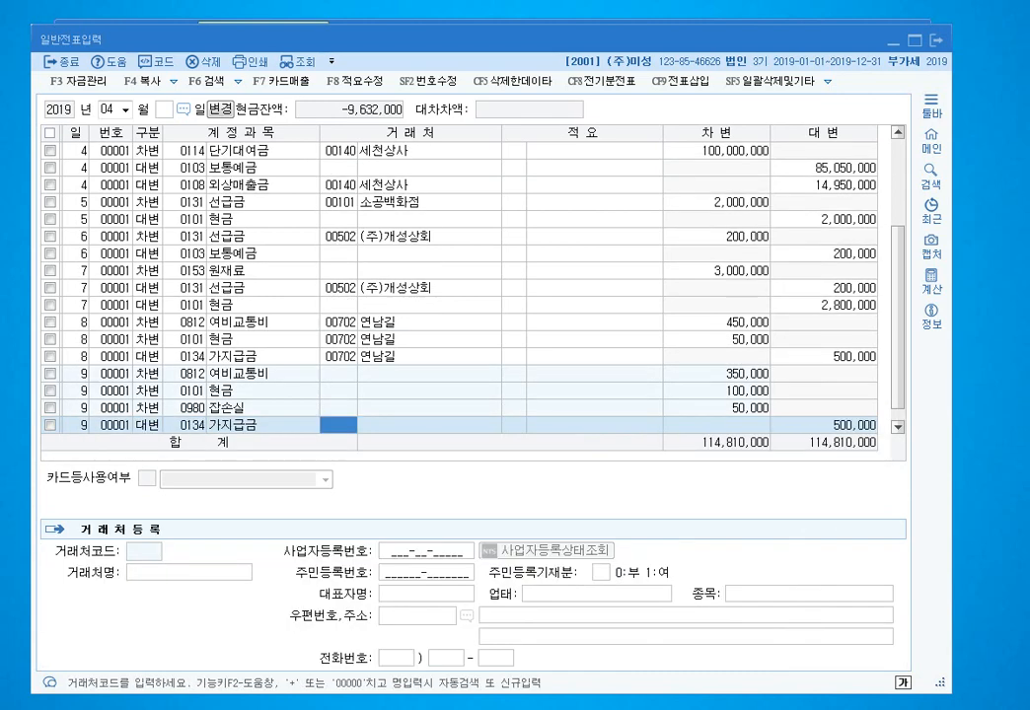
pyautogui.press('Return')
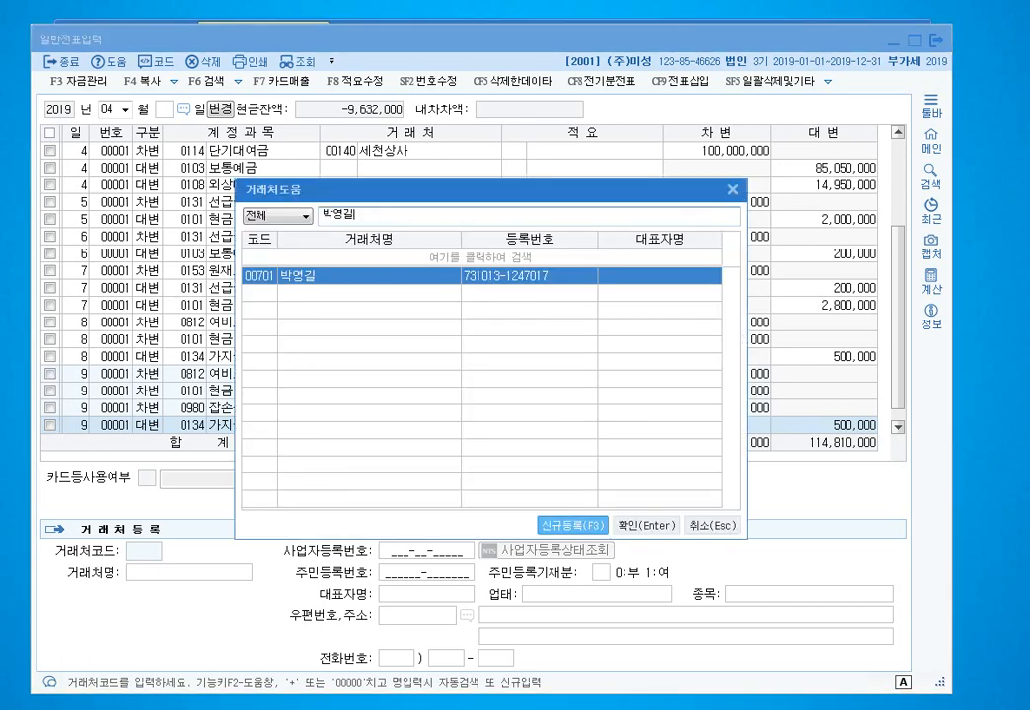
pyautogui.press('Return')
pyautogui.press('Return')
pyautogui.press('Return')
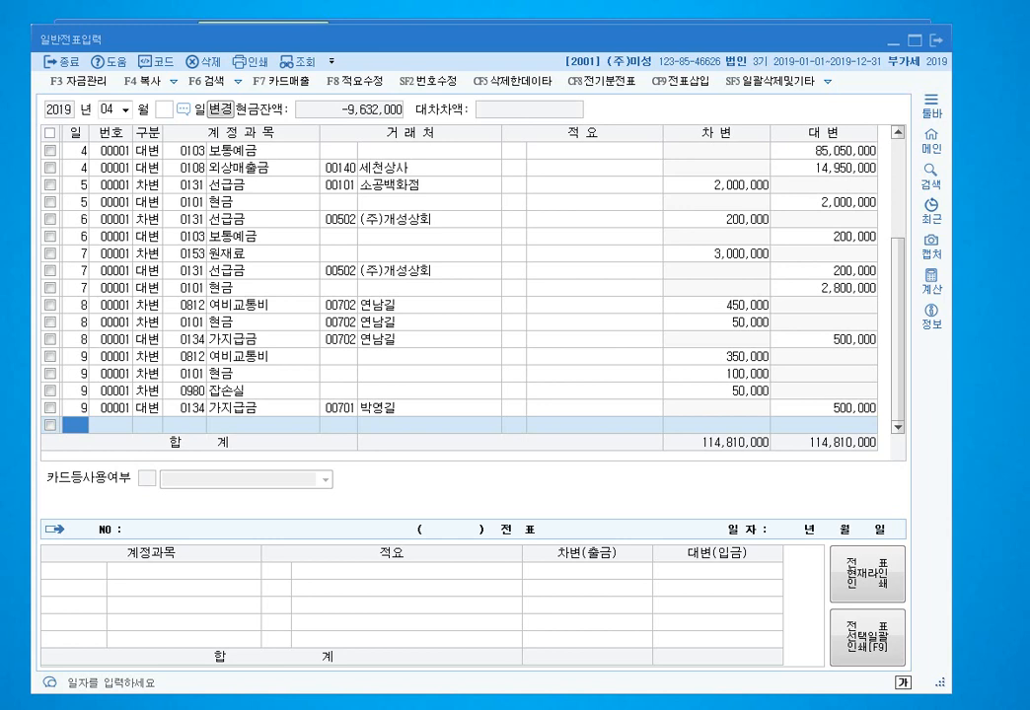
# - Start the day-10 voucher with a 500,000 credit to 0138 전도금
pyautogui.write('10')
pyautogui.press('Return')
pyautogui.press('Return')
pyautogui.write('3')
pyautogui.press('Return')
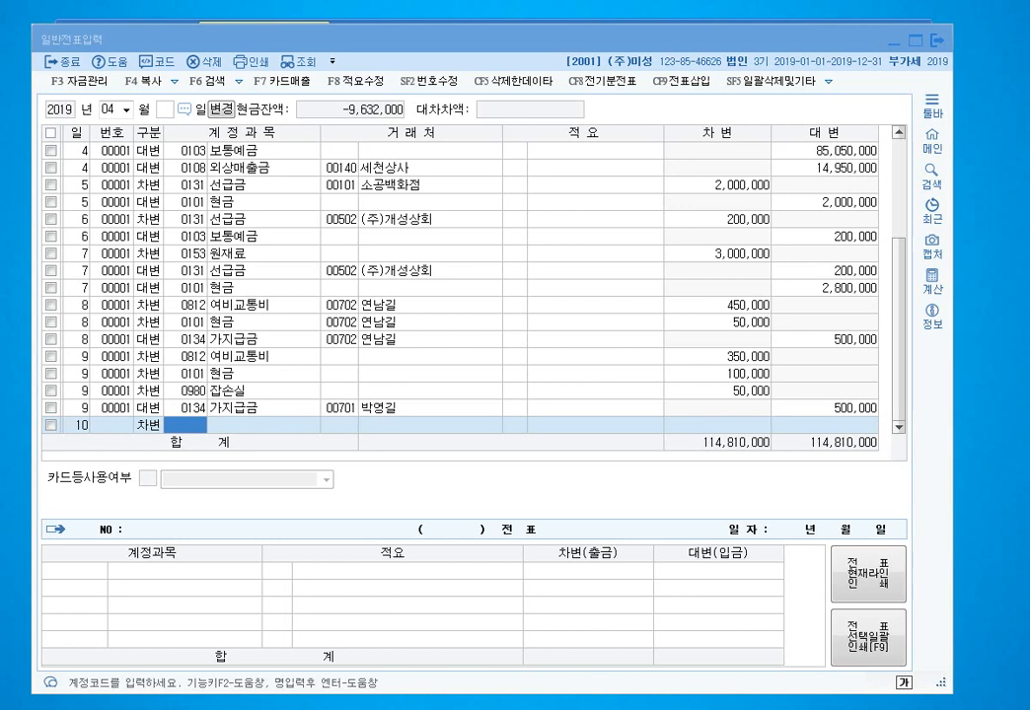
pyautogui.click(149, 425)
pyautogui.write('4')
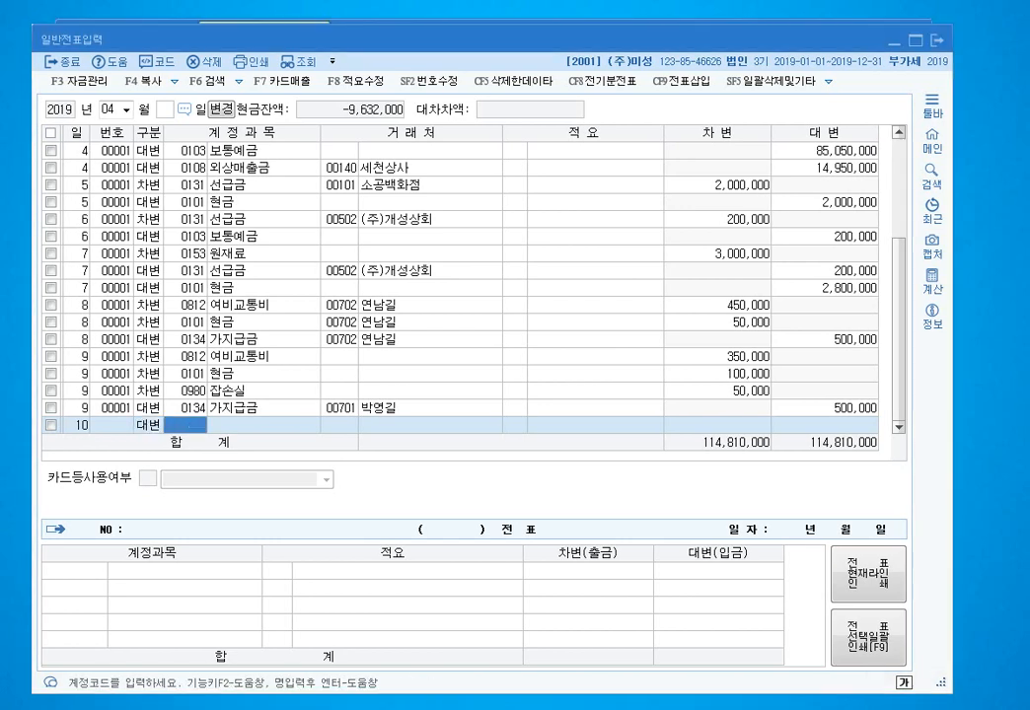
pyautogui.write('전도')
pyautogui.press('Return')
pyautogui.press('Return')
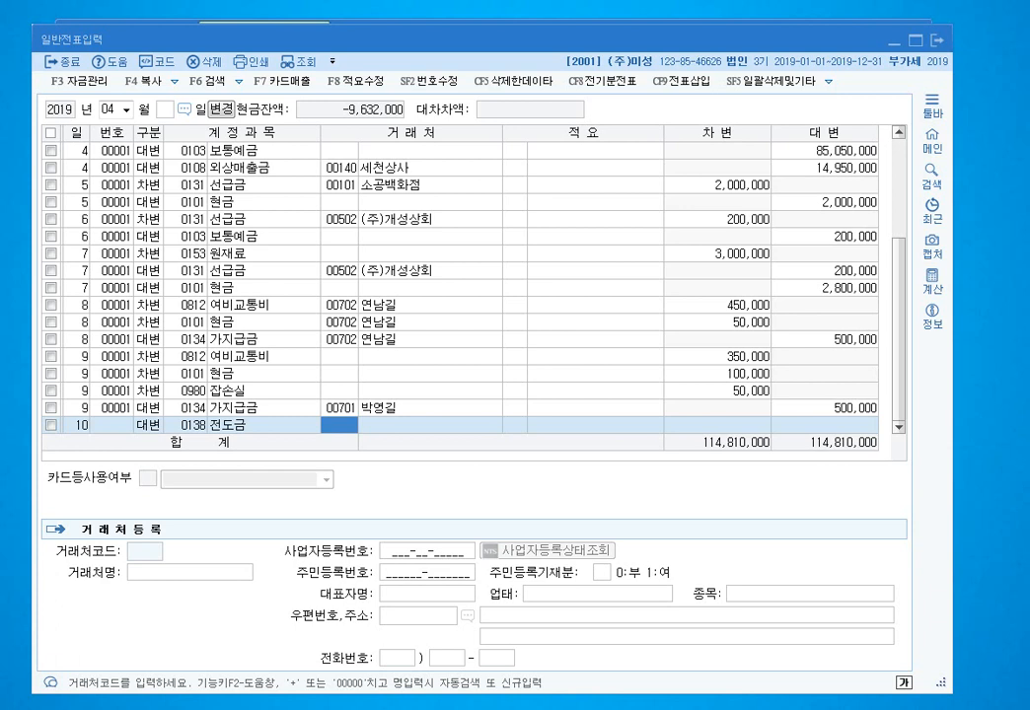
pyautogui.press('Return')
pyautogui.press('Return')
pyautogui.press('Return')
pyautogui.press('Return')
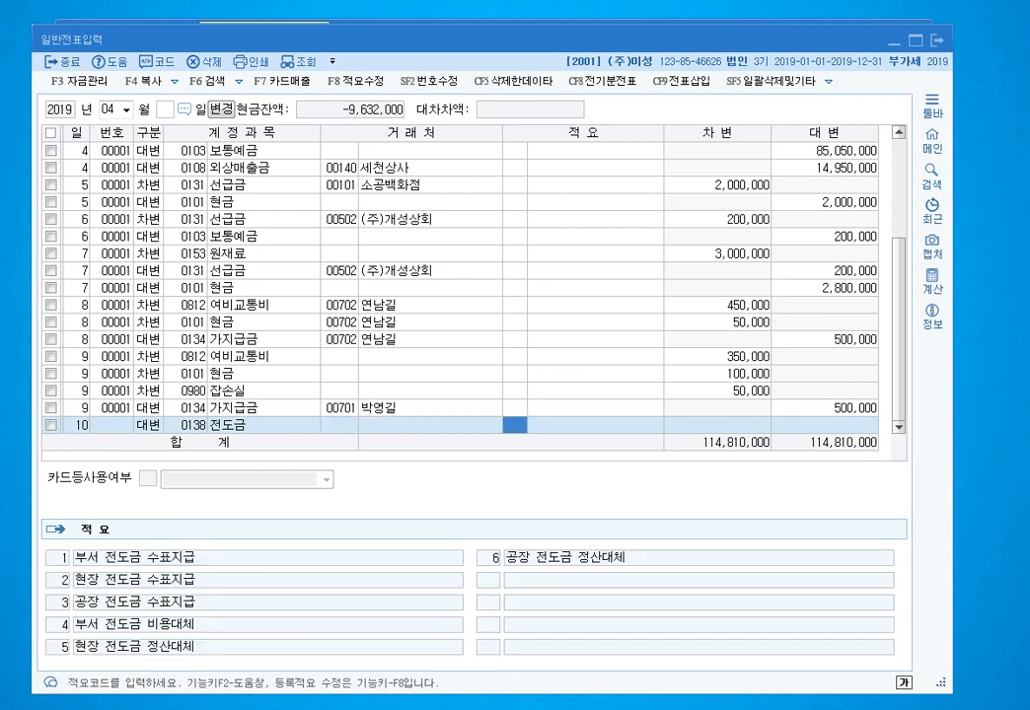
pyautogui.press('Return')
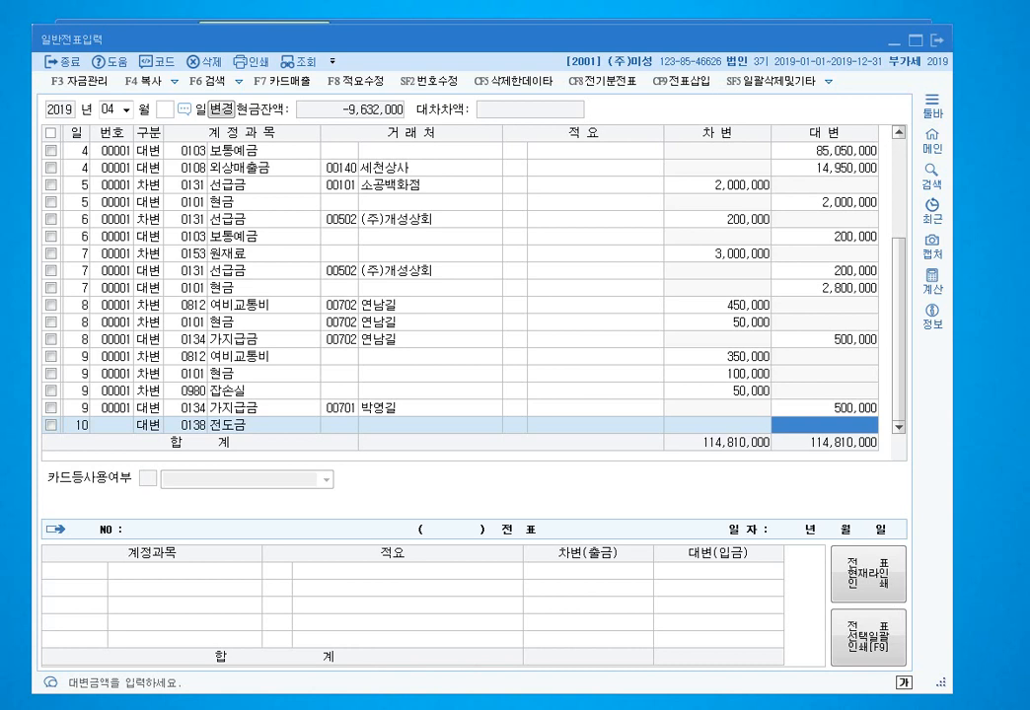
pyautogui.write('5000000')
pyautogui.press('Return')
pyautogui.press('Return')
# - Add a 560,000 debit line to 0512 여비교통비
pyautogui.write('3')
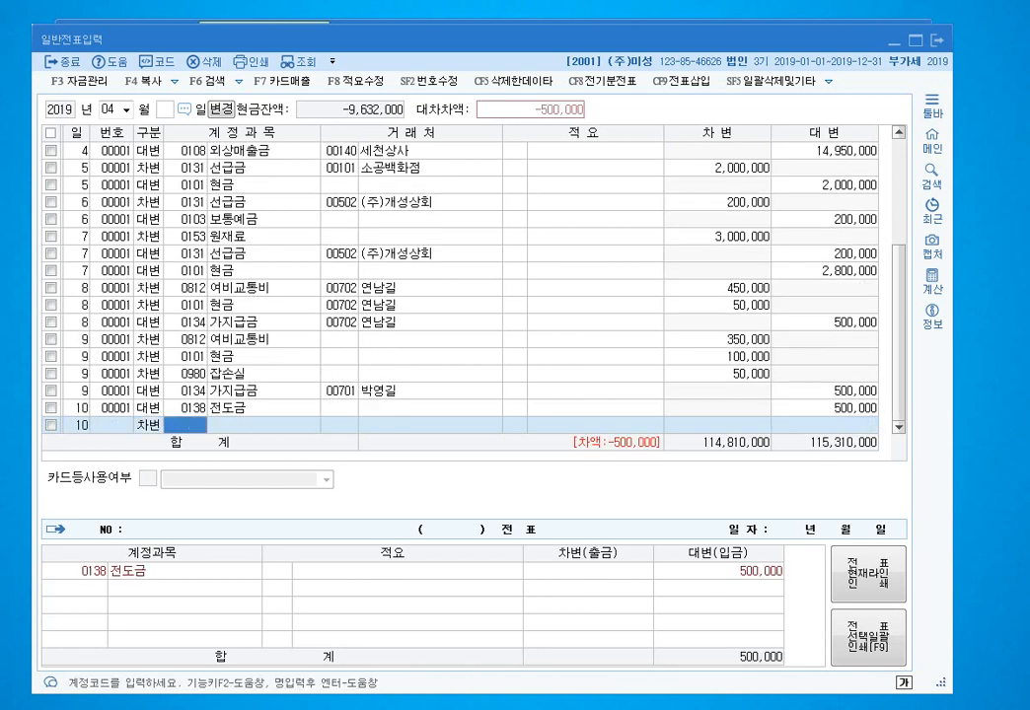
pyautogui.write('0812')
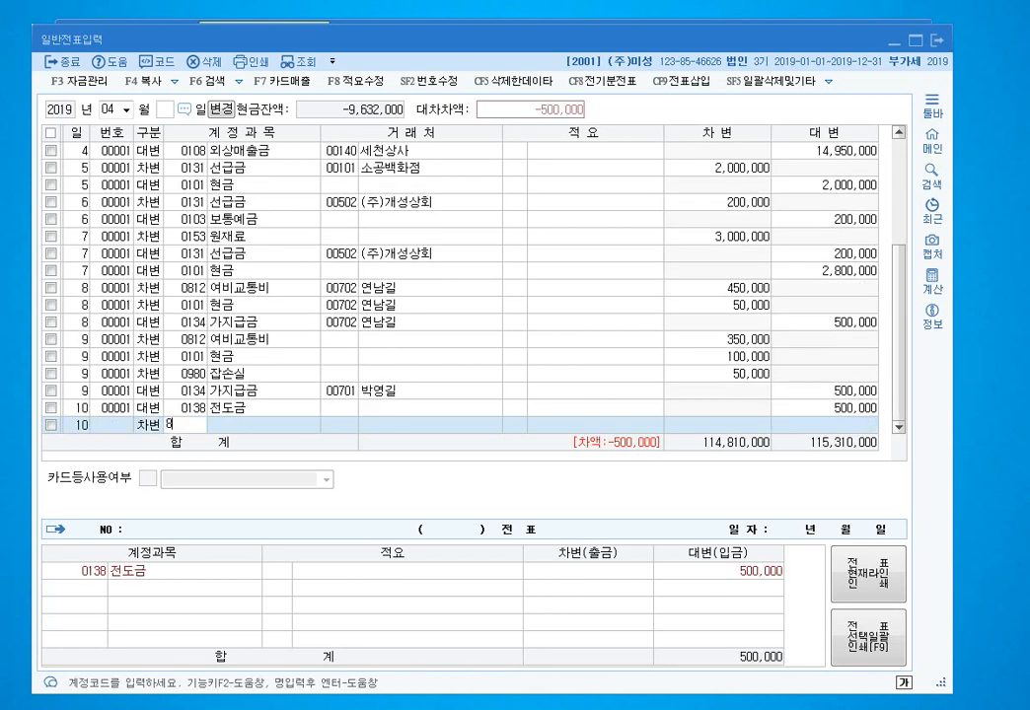
pyautogui.press('Left')
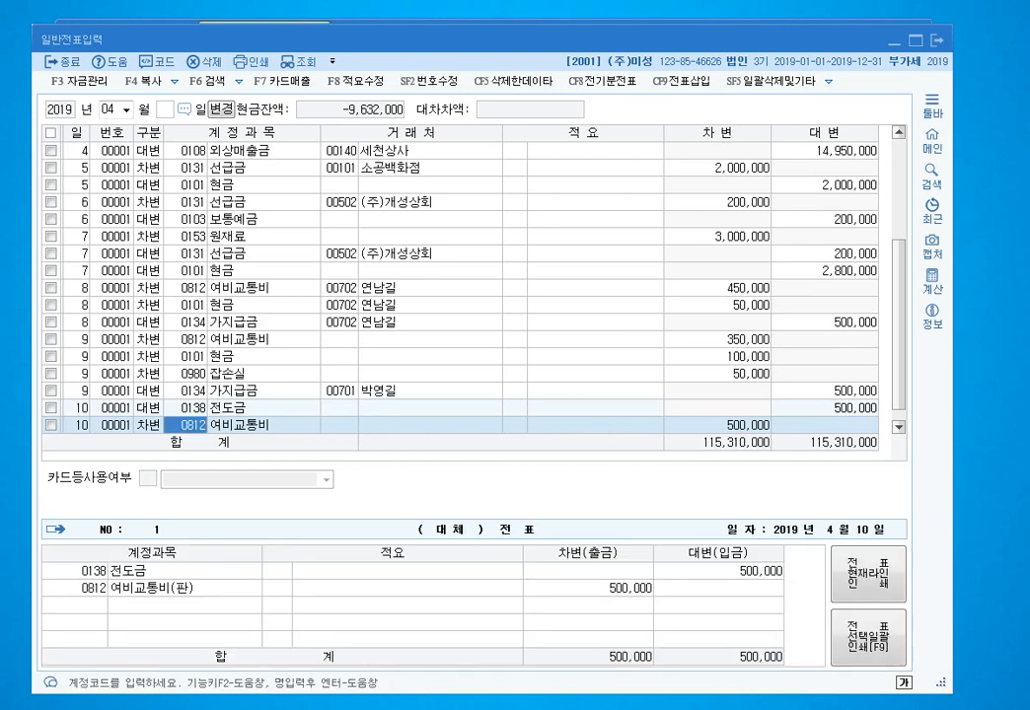
pyautogui.write('0512')
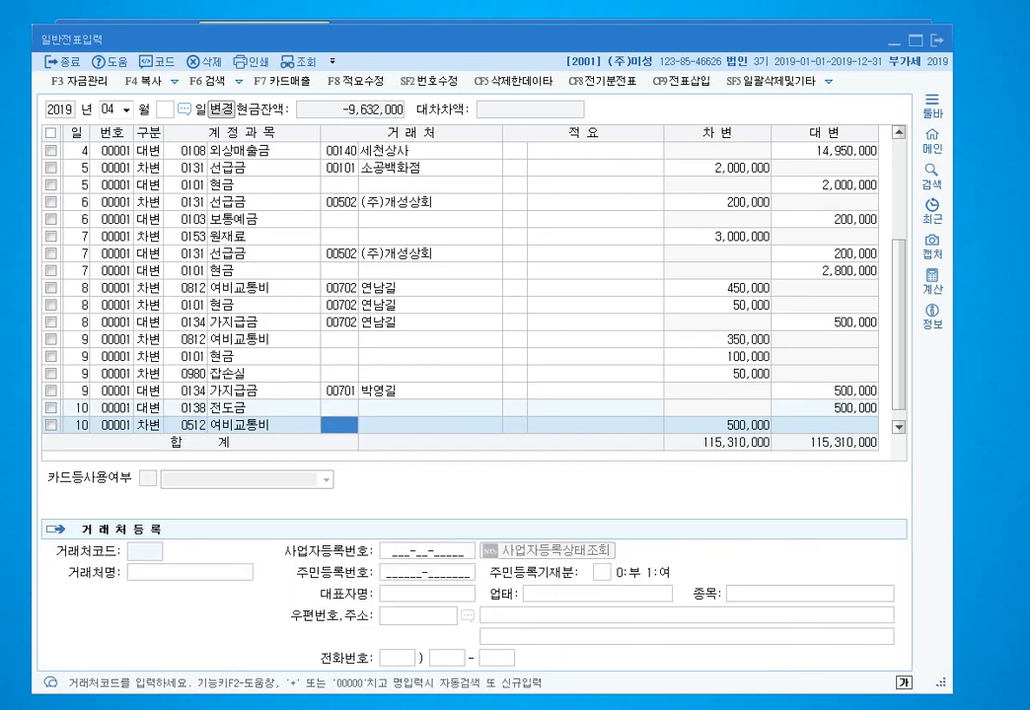
pyautogui.press('Left')
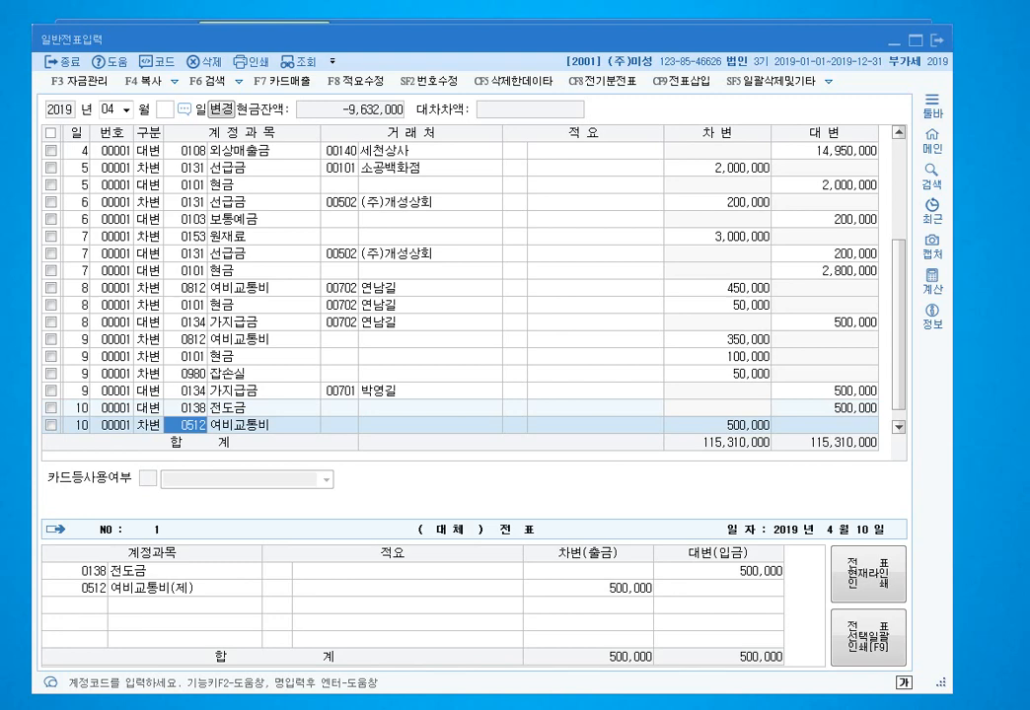
pyautogui.press('Return')
pyautogui.press('Return')
pyautogui.press('Return')
pyautogui.press('Return')
pyautogui.press('Return')
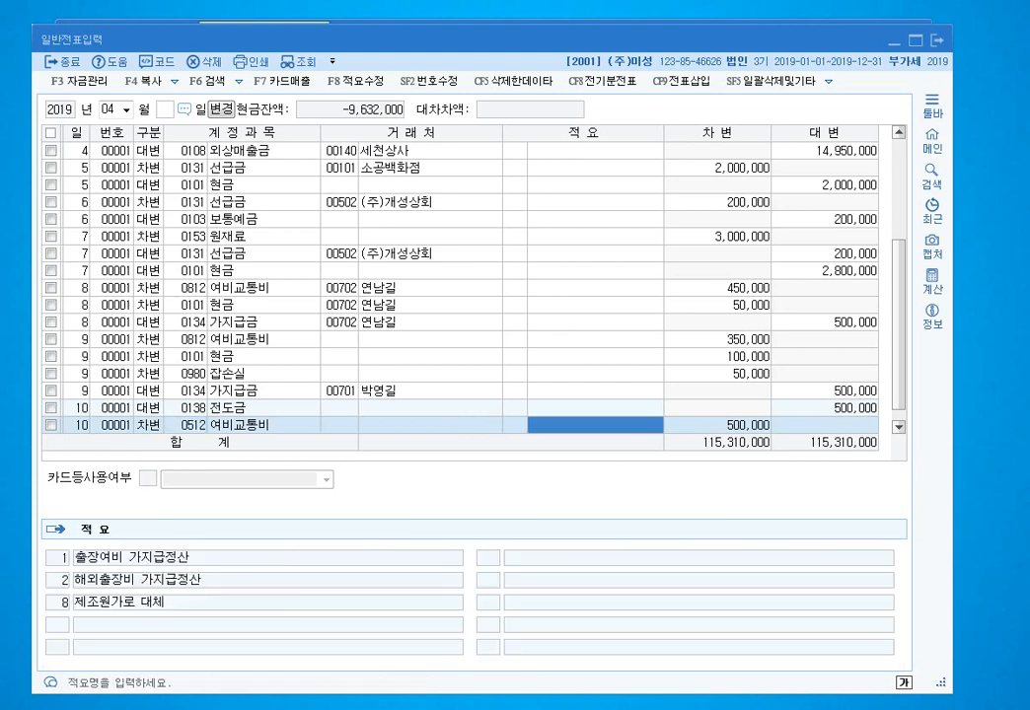
pyautogui.write('560000')
pyautogui.press('Return')
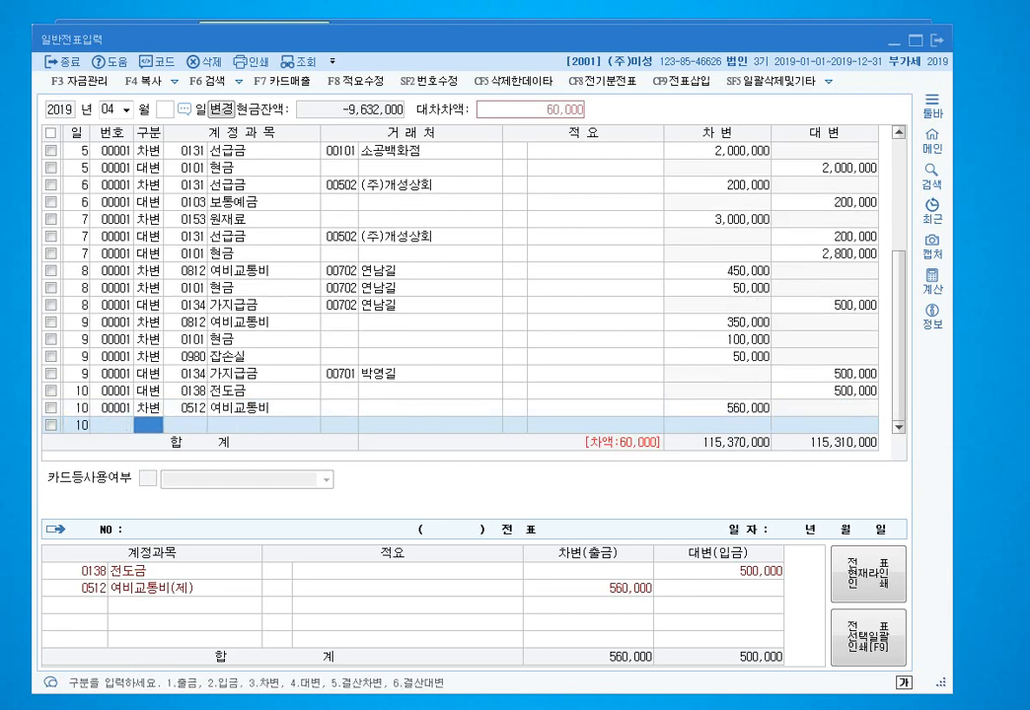
# - Balance the voucher with a 60,000 credit to 0103 보통예금
pyautogui.write('4')
pyautogui.press('Return')
pyautogui.write('103')
pyautogui.press('Return')
pyautogui.press('Return')
pyautogui.press('Return')
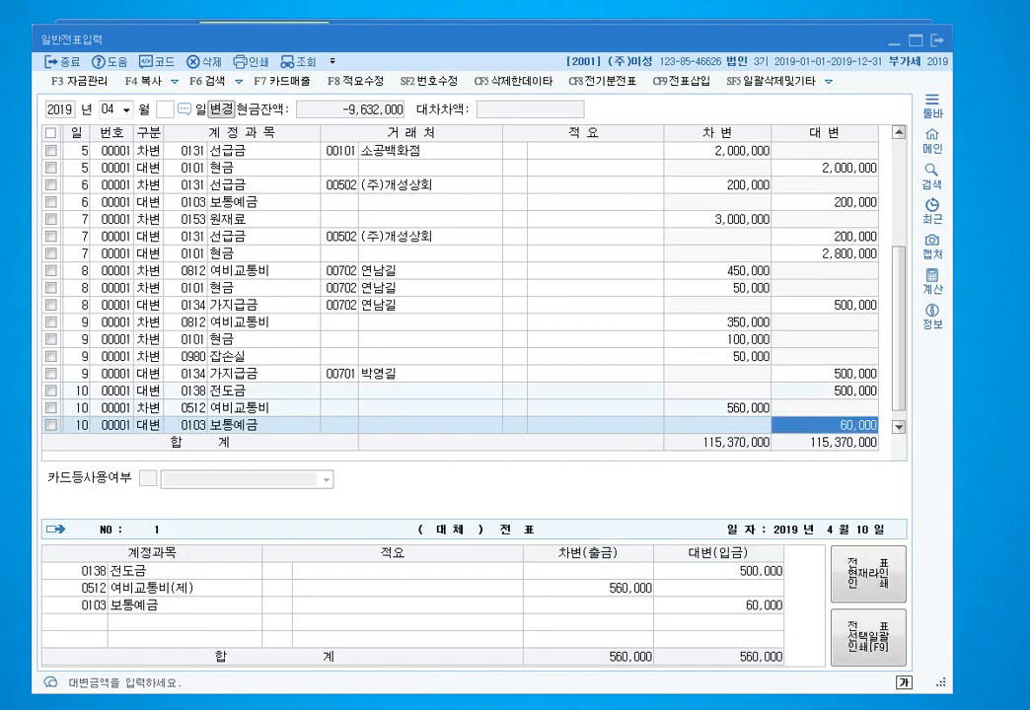
pyautogui.press('Return')
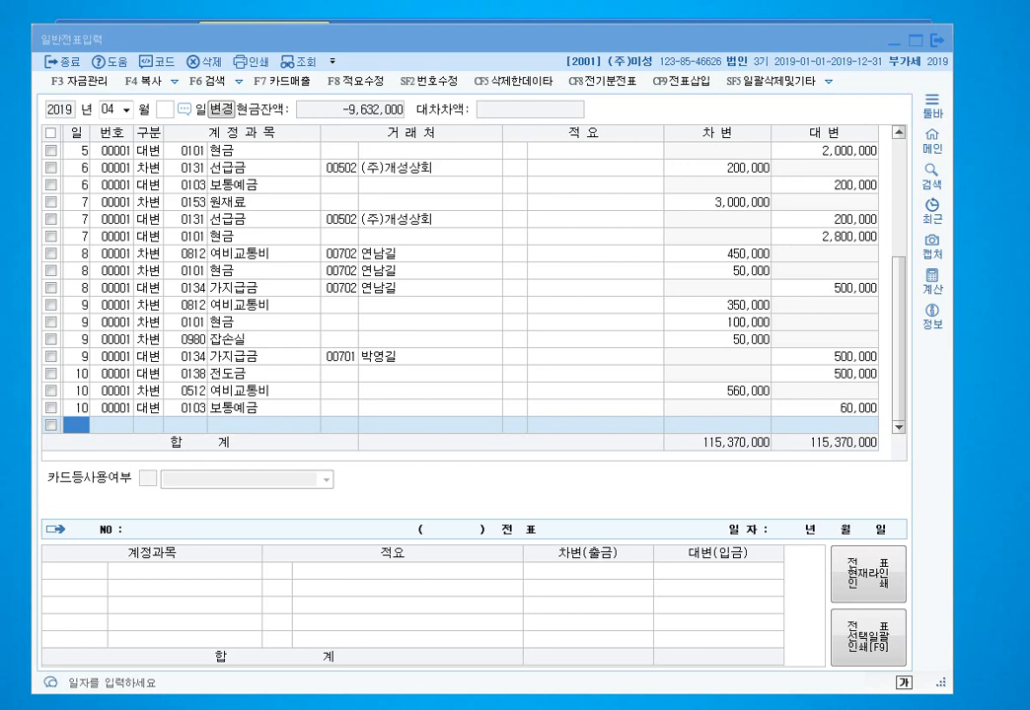
# - Enter a day-11 debit of 800,000 to 0114 단기대여금 with partner 진이상사
pyautogui.write('11')
pyautogui.press('Return')
pyautogui.write('3')
pyautogui.press('Return')
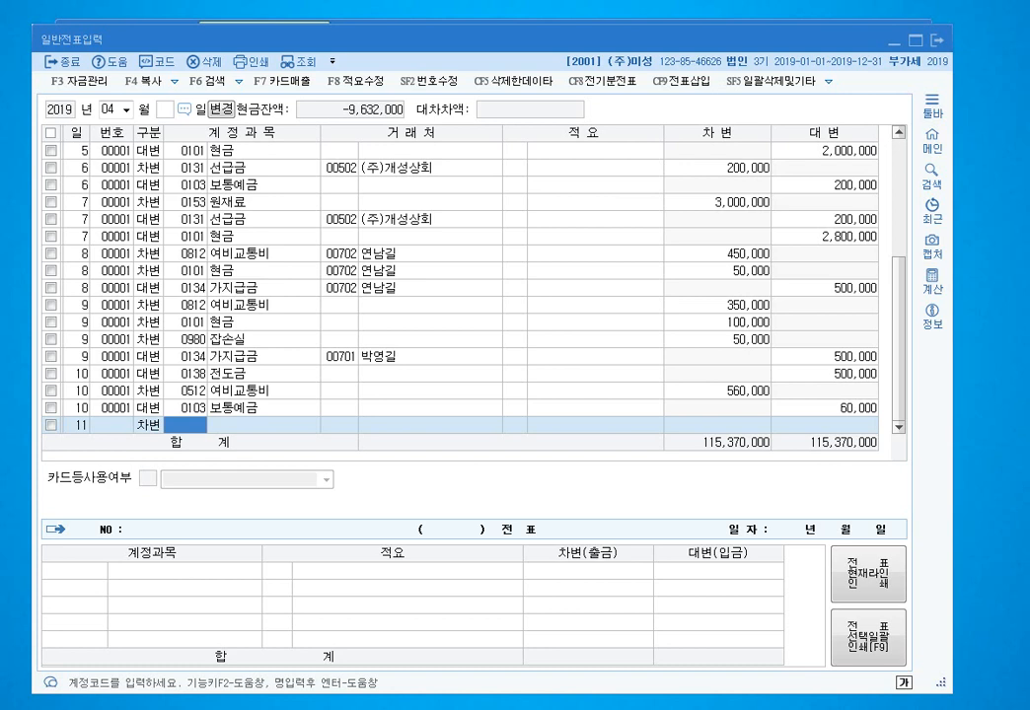
pyautogui.write('101')
pyautogui.press('Return')
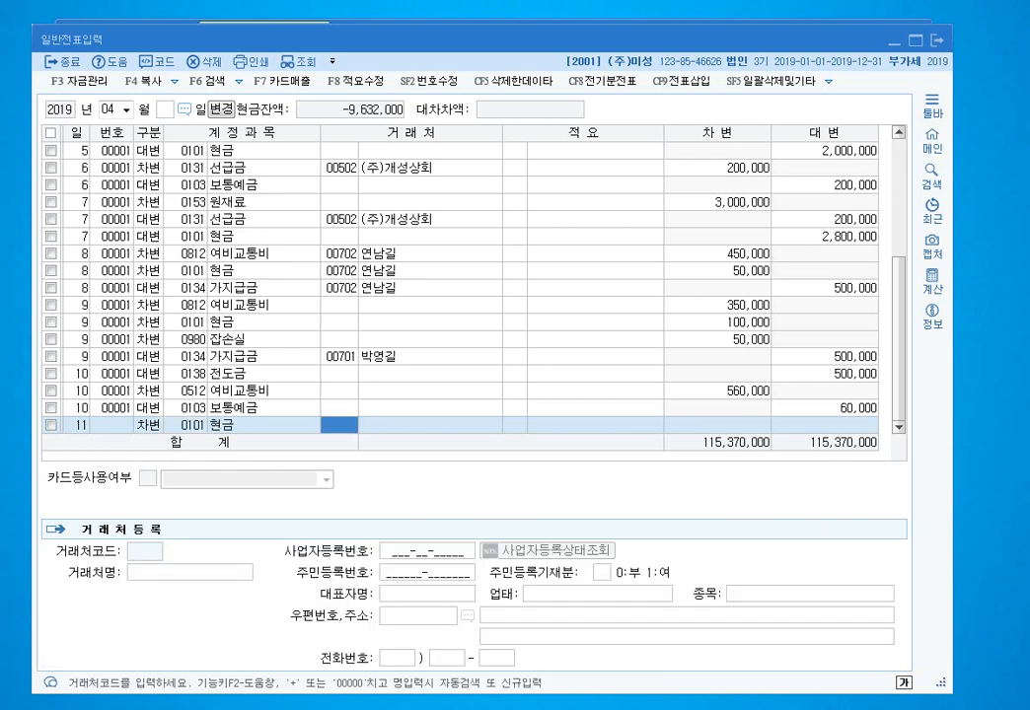
pyautogui.click(186, 425)
pyautogui.write('114')
pyautogui.press('Return')
pyautogui.write('진이')
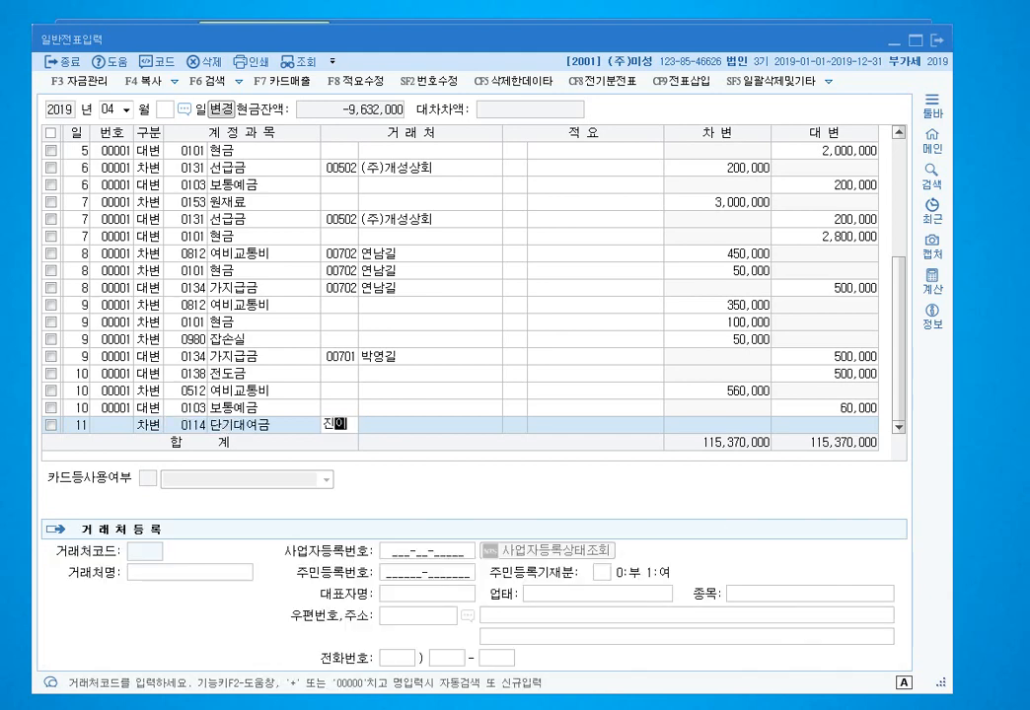
pyautogui.press('Return')
pyautogui.press('Return')
pyautogui.press('Return')
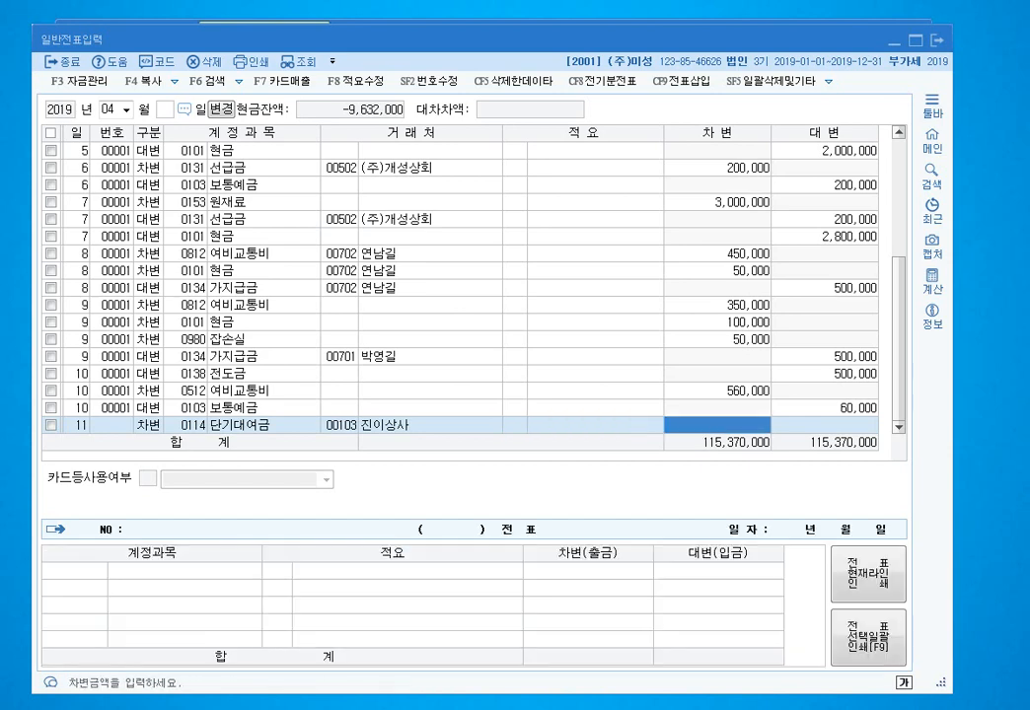
pyautogui.write('8000000')
pyautogui.press('Return')
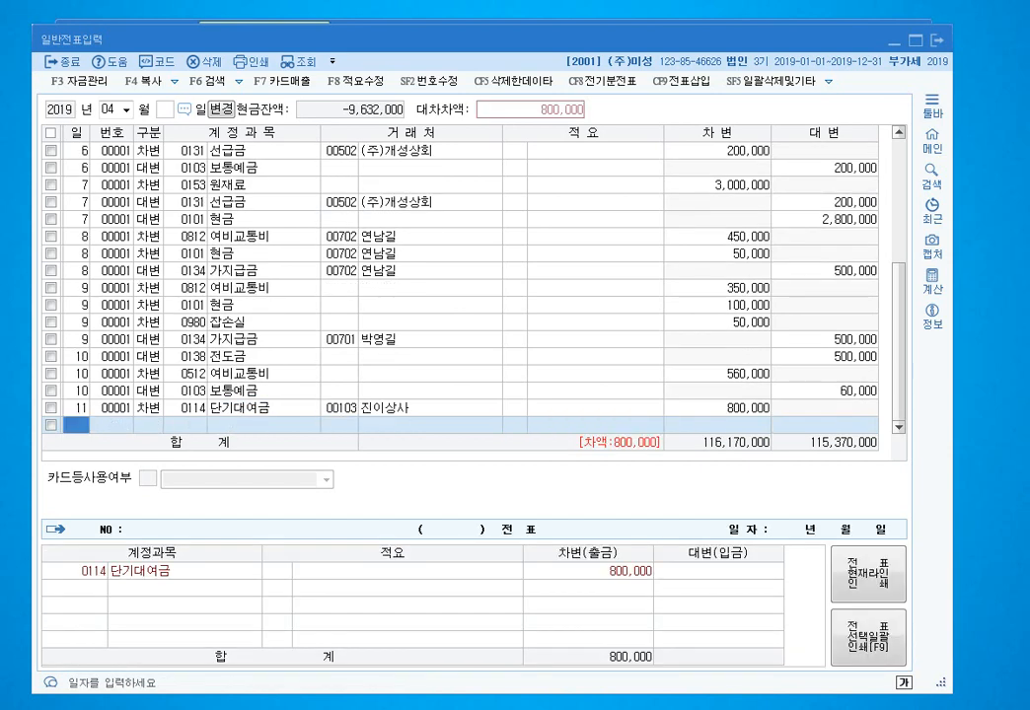
pyautogui.write('11')
# - Add the matching 800,000 credit to 0134 가지급금
pyautogui.press('Return')
pyautogui.write('4')
pyautogui.press('Return')
pyautogui.write('134')
pyautogui.press('Return')
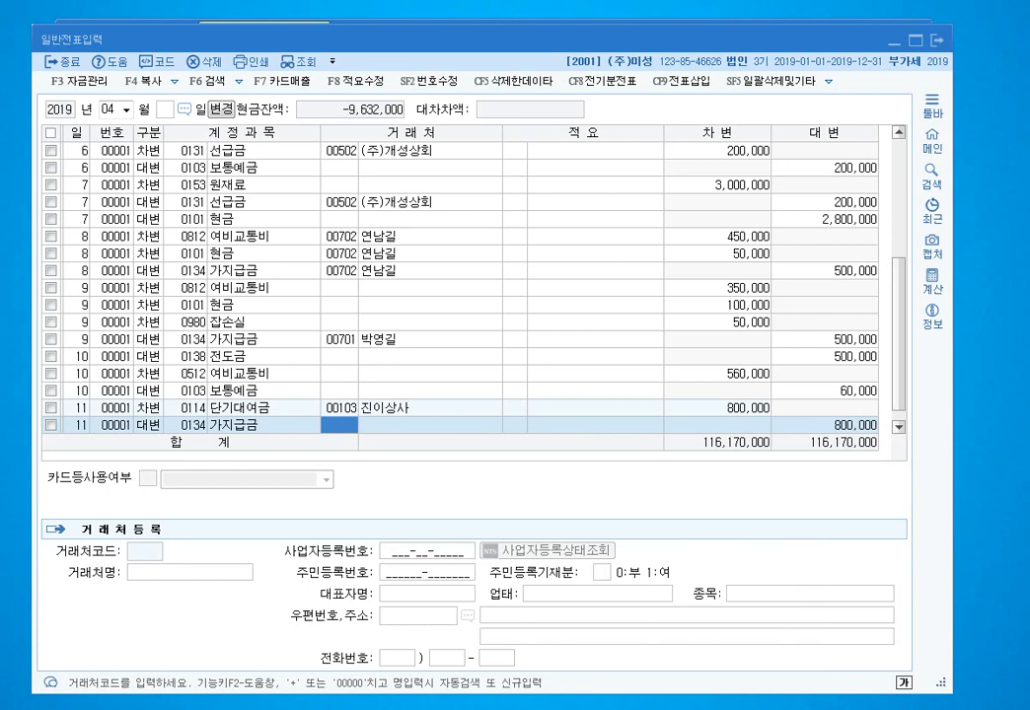
pyautogui.press('Return')
pyautogui.press('Return')
pyautogui.press('Return')
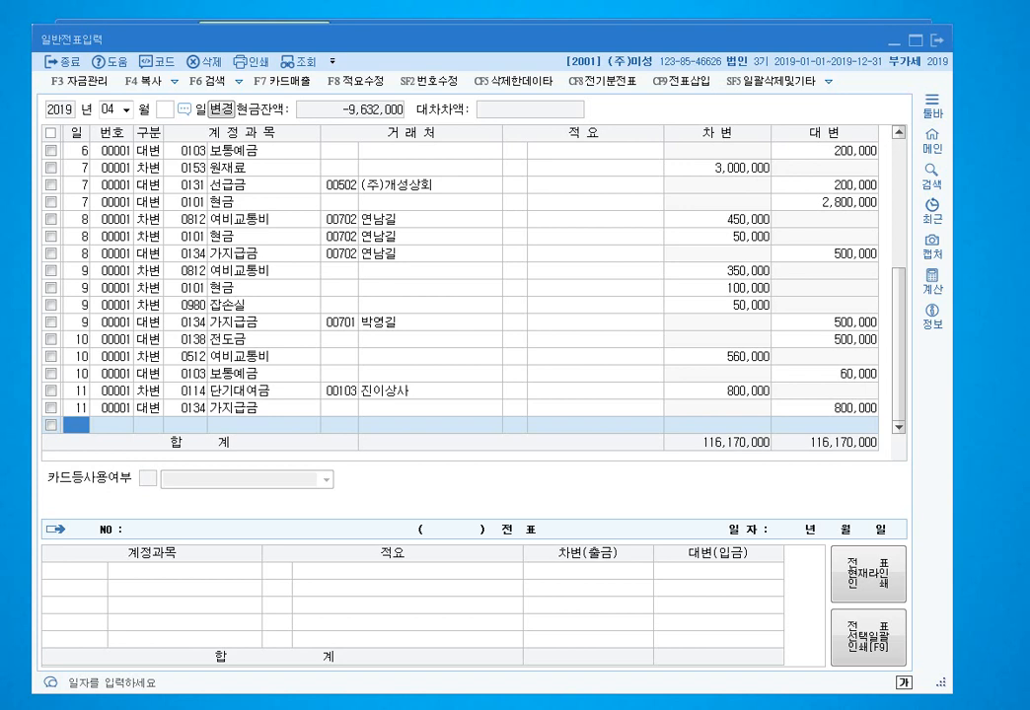
pyautogui.click(339, 409)
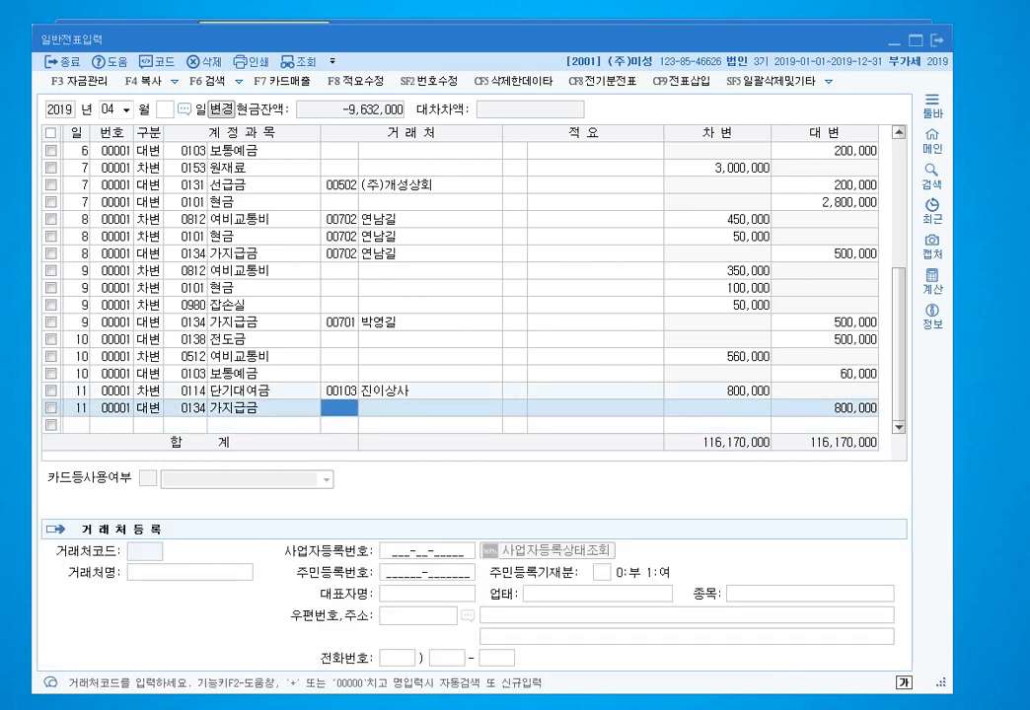
pyautogui.click(76, 425)
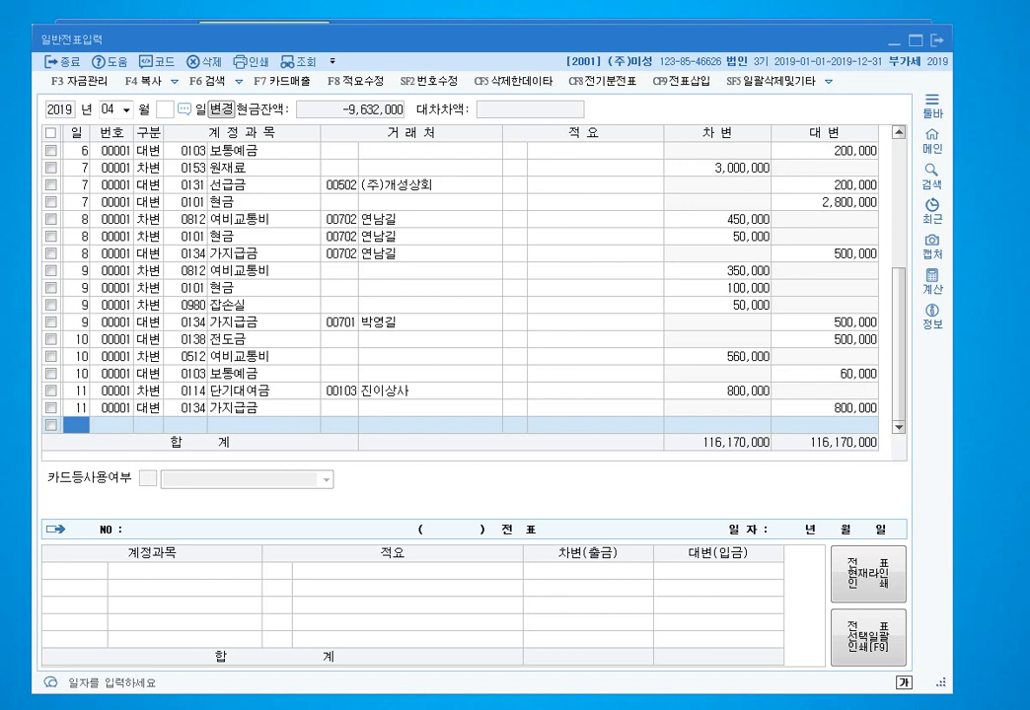
# - Enter day 12: 현금 debit 50,000 against a 0141 현금과부족 credit
pyautogui.write('12')
pyautogui.press('Return')
pyautogui.write('3101')
pyautogui.press('Return')
pyautogui.press('Return')
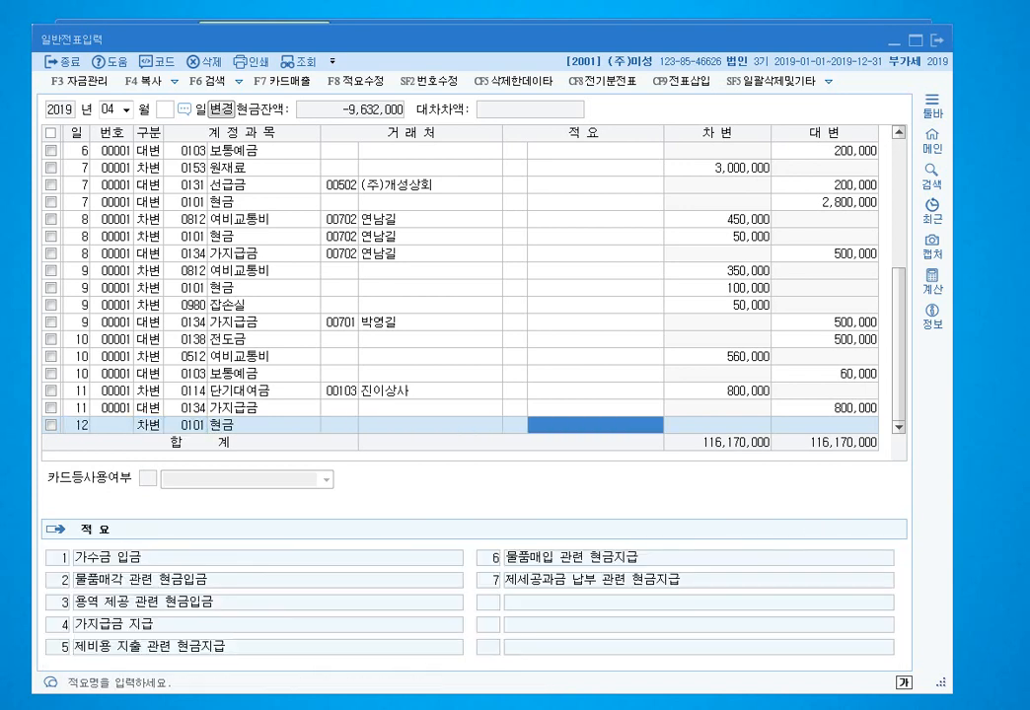
pyautogui.press('Return')
pyautogui.write('500000')
pyautogui.press('Return')
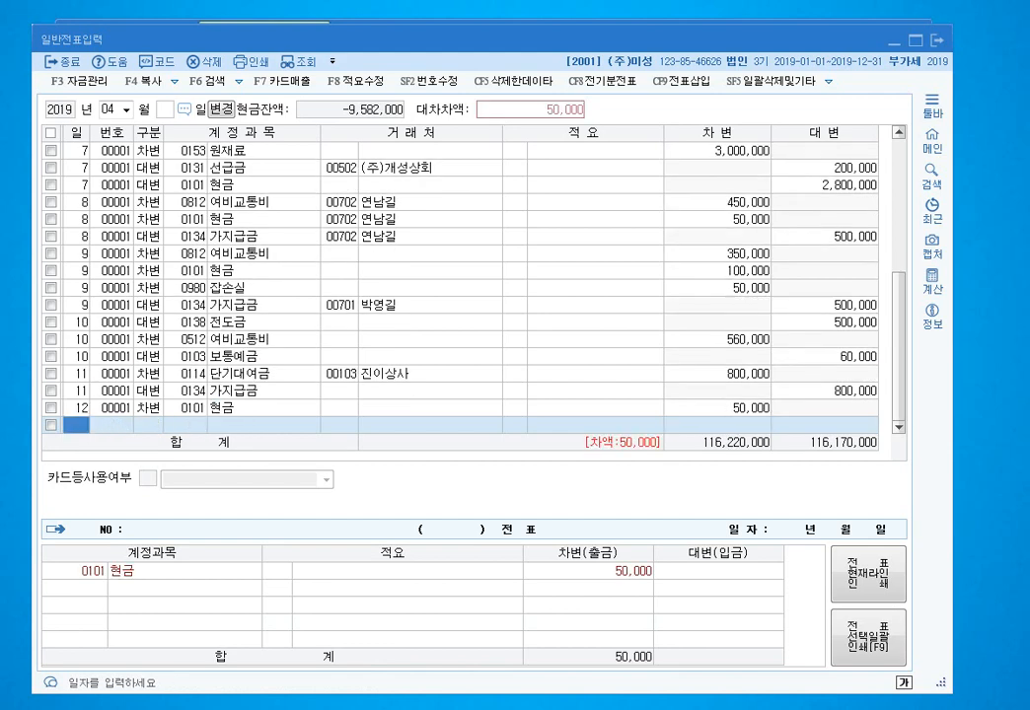
pyautogui.press('Return')
pyautogui.write('41 현금과')
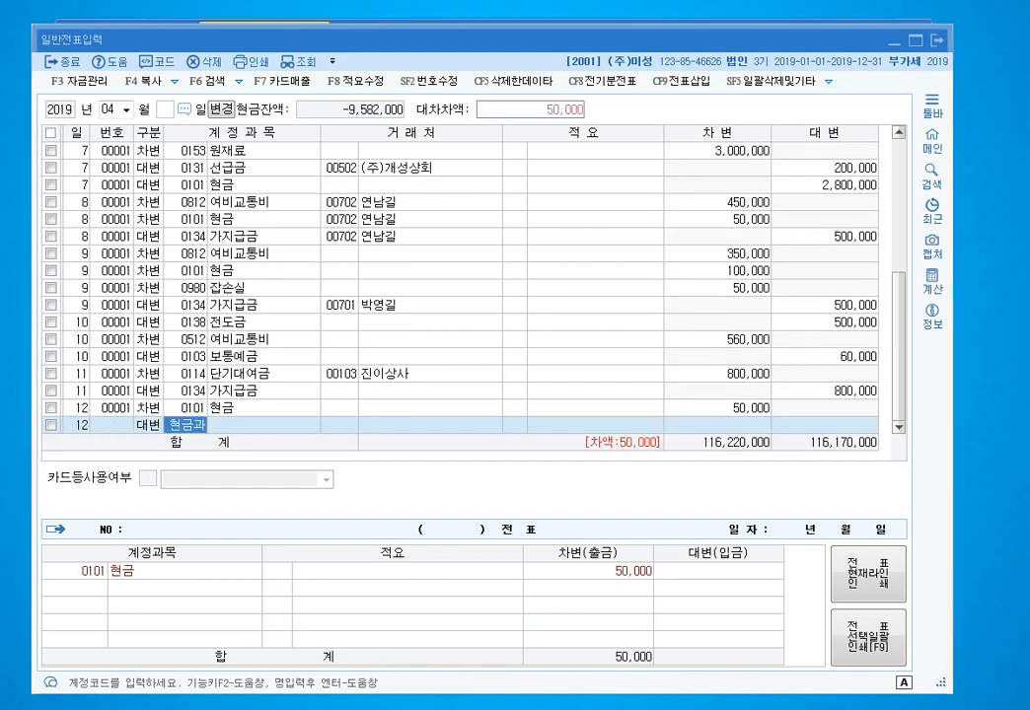
pyautogui.press('Return')
pyautogui.press('Return')
pyautogui.press('Return')
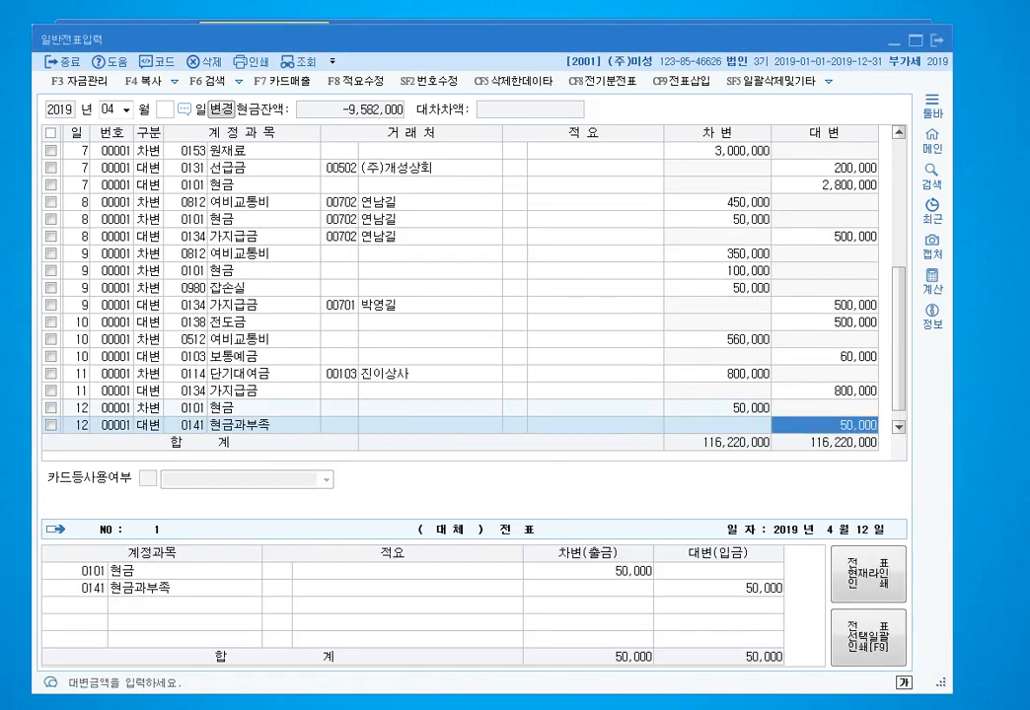
pyautogui.press('Return')
# - Enter day 13: 현금과부족 debit 100,000 against a 0101 현금 credit
pyautogui.write('13')
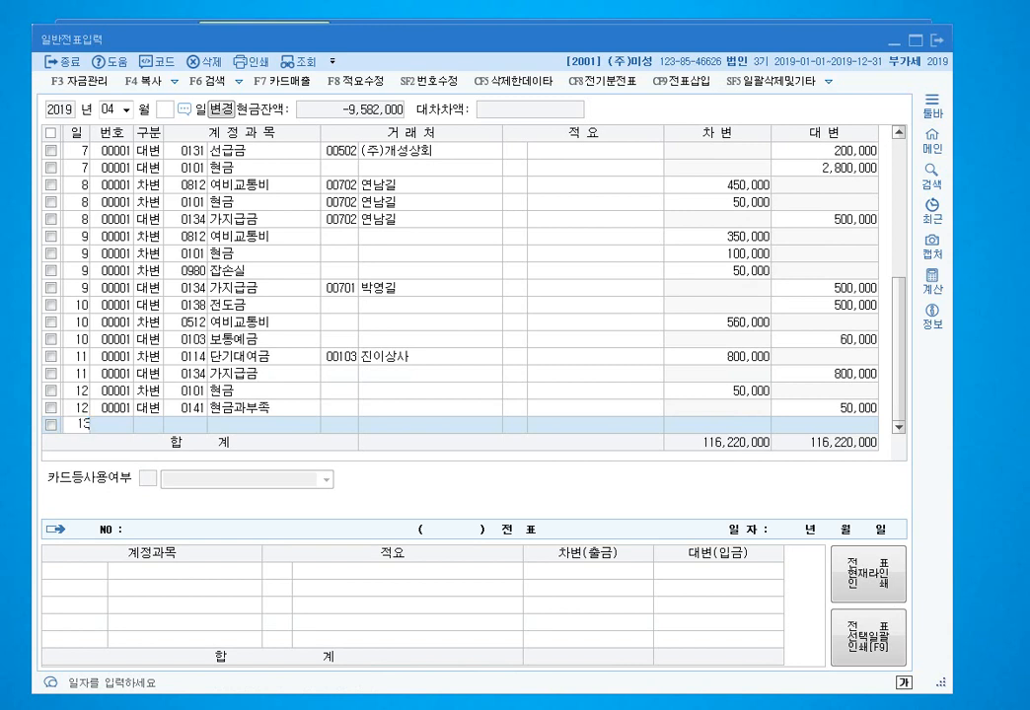
pyautogui.press('Return')
pyautogui.write('3')
pyautogui.press('Return')
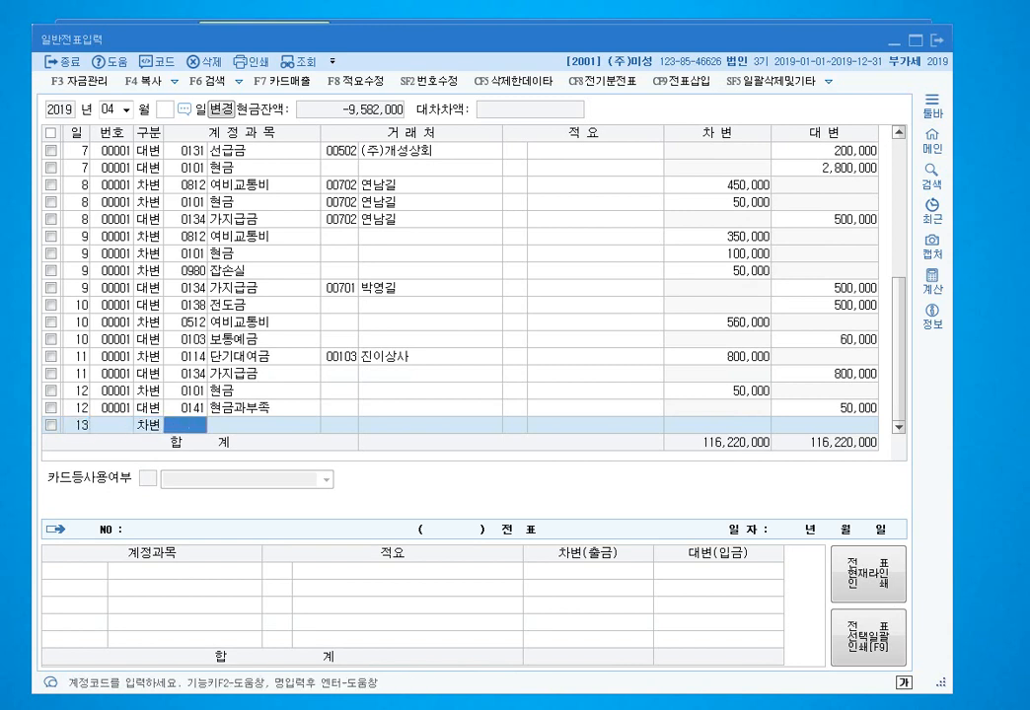
pyautogui.write('0141')
pyautogui.press('Return')
pyautogui.press('Return')
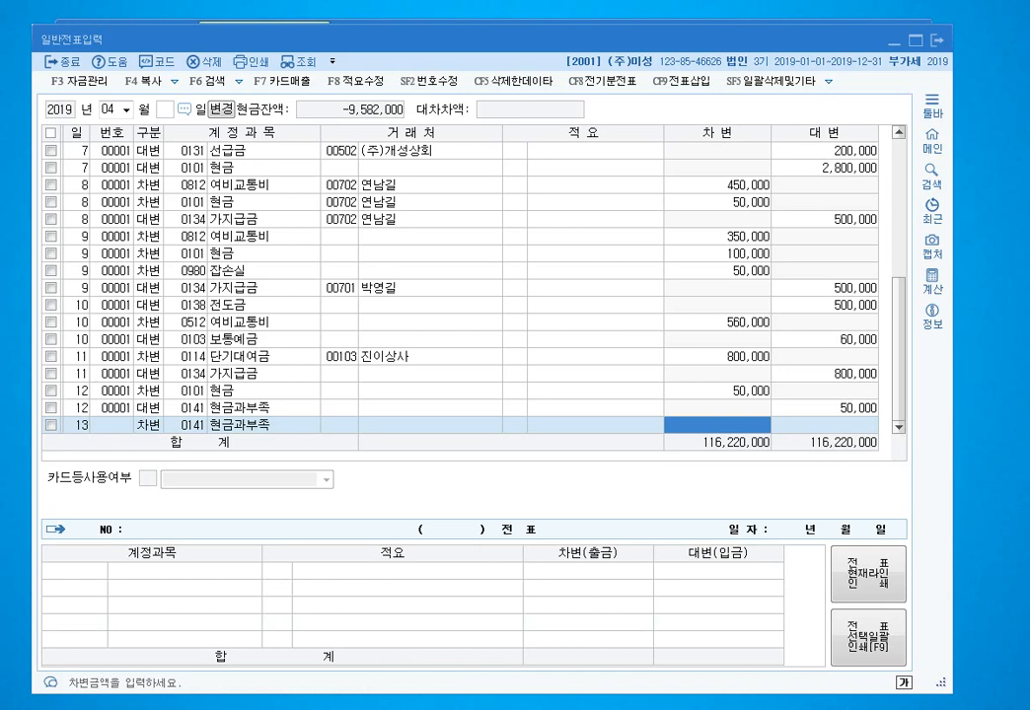
pyautogui.write('100000')
pyautogui.press('Return')
pyautogui.press('Return')
pyautogui.write('4')
pyautogui.press('Return')
pyautogui.write('101')
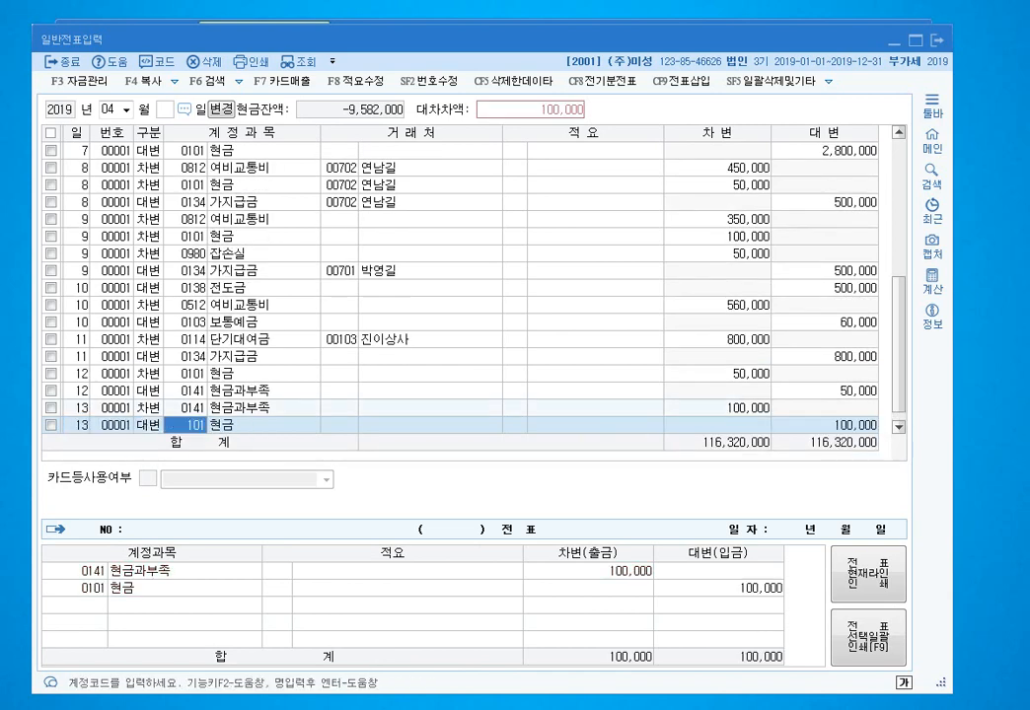
pyautogui.press('Return')
pyautogui.press('Return')
pyautogui.press('Return')
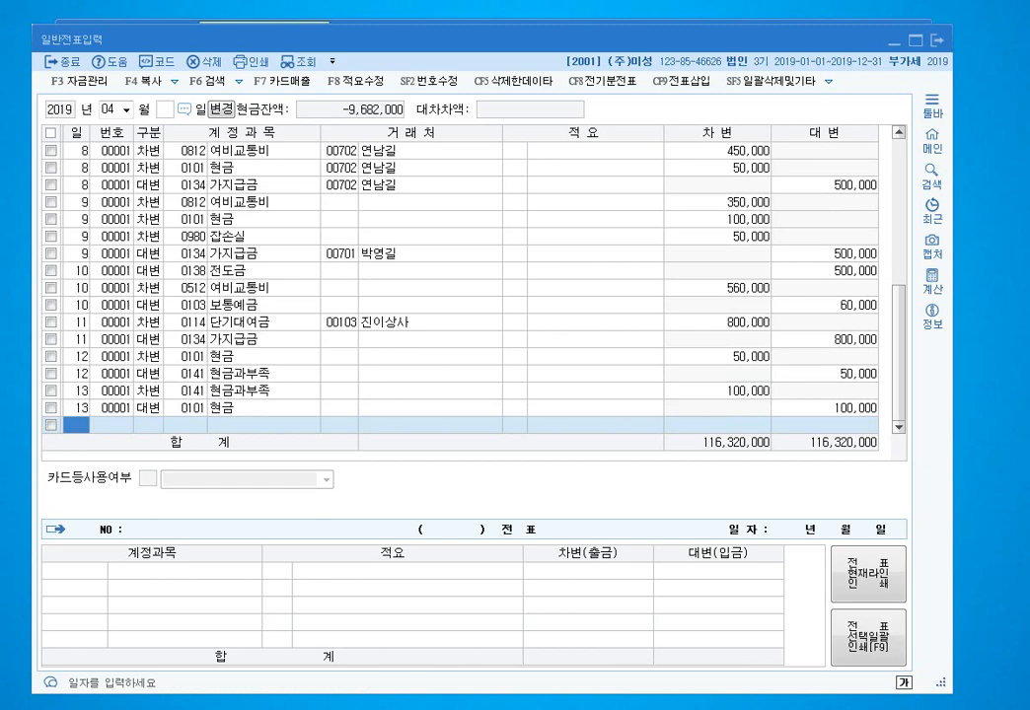
# - Start day 14 with a 258,000 debit to 0103 보통예금
pyautogui.write('14')
pyautogui.press('Return')
pyautogui.write('3')
pyautogui.press('Return')
pyautogui.write('102')
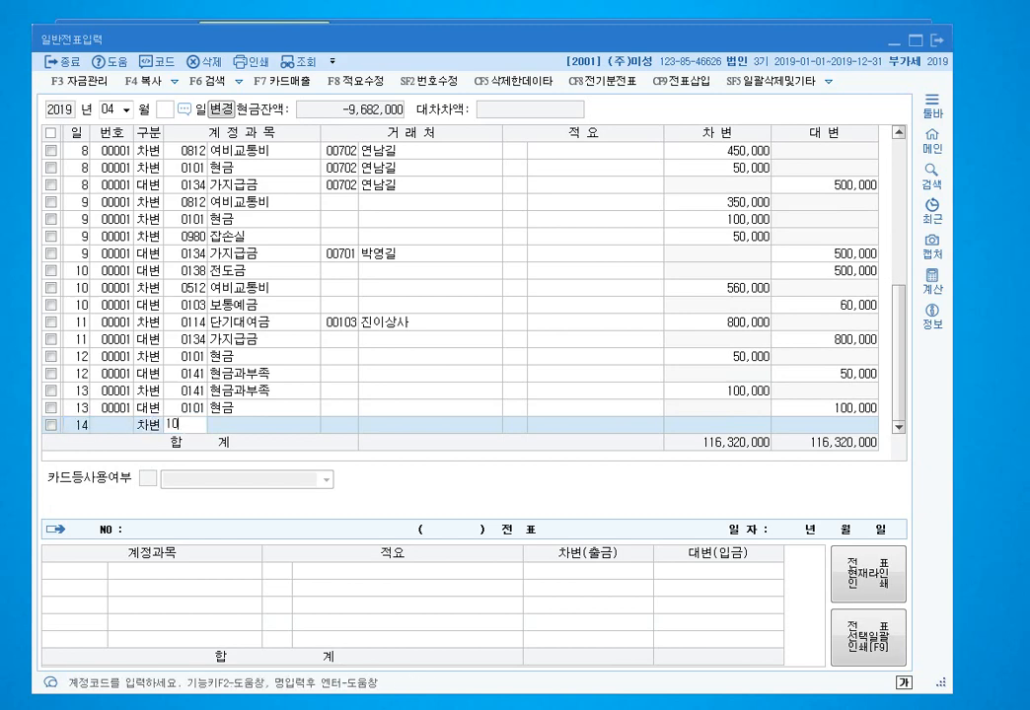
pyautogui.press('Return')
pyautogui.press('Left')
pyautogui.write('103')
pyautogui.press('Return')
pyautogui.press('Return')
pyautogui.press('Return')
pyautogui.press('Return')
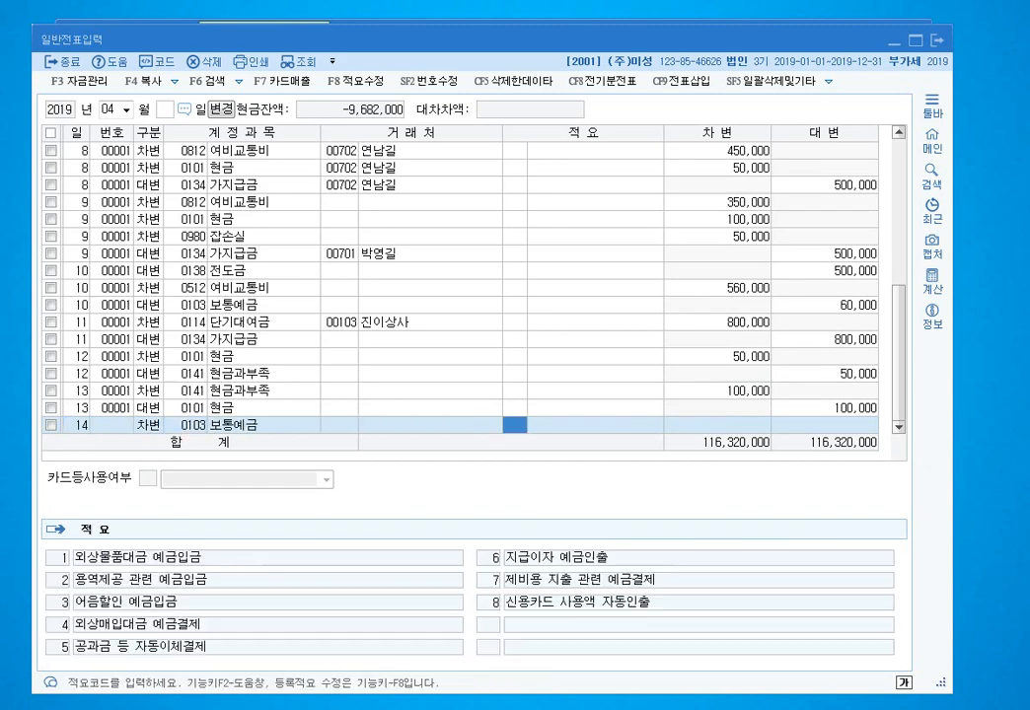
pyautogui.write('258,000')
pyautogui.press('Return')
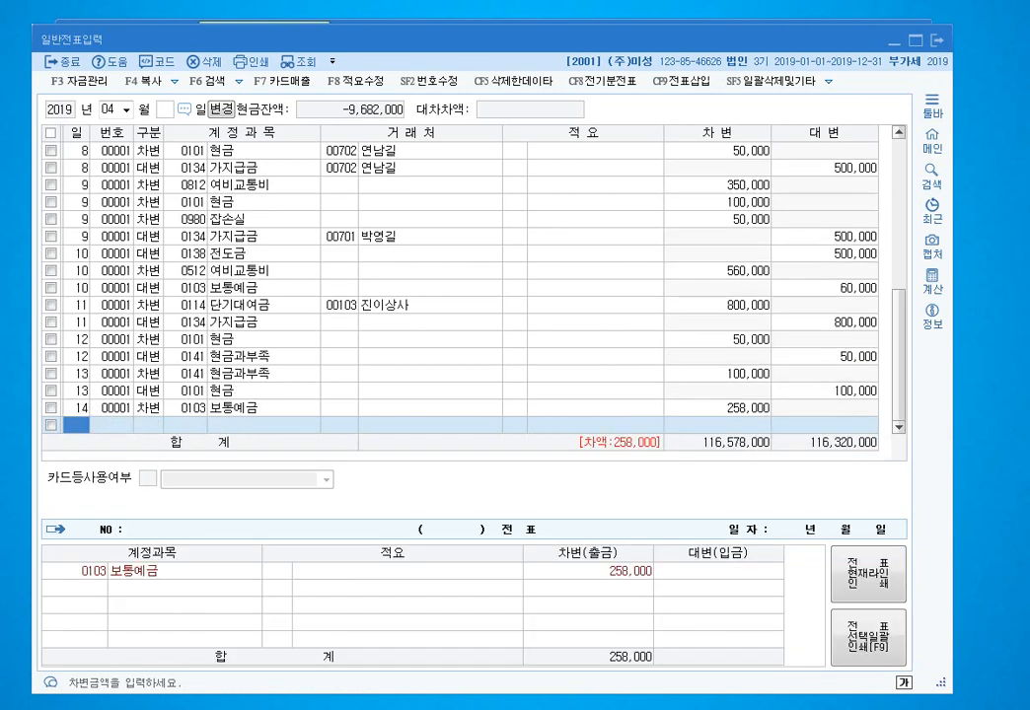
pyautogui.write('3')
pyautogui.press('Return')
# - Add a 42,000 선납세금 debit and a 300,000 0901 이자수익 credit for day 14
pyautogui.write('선납')
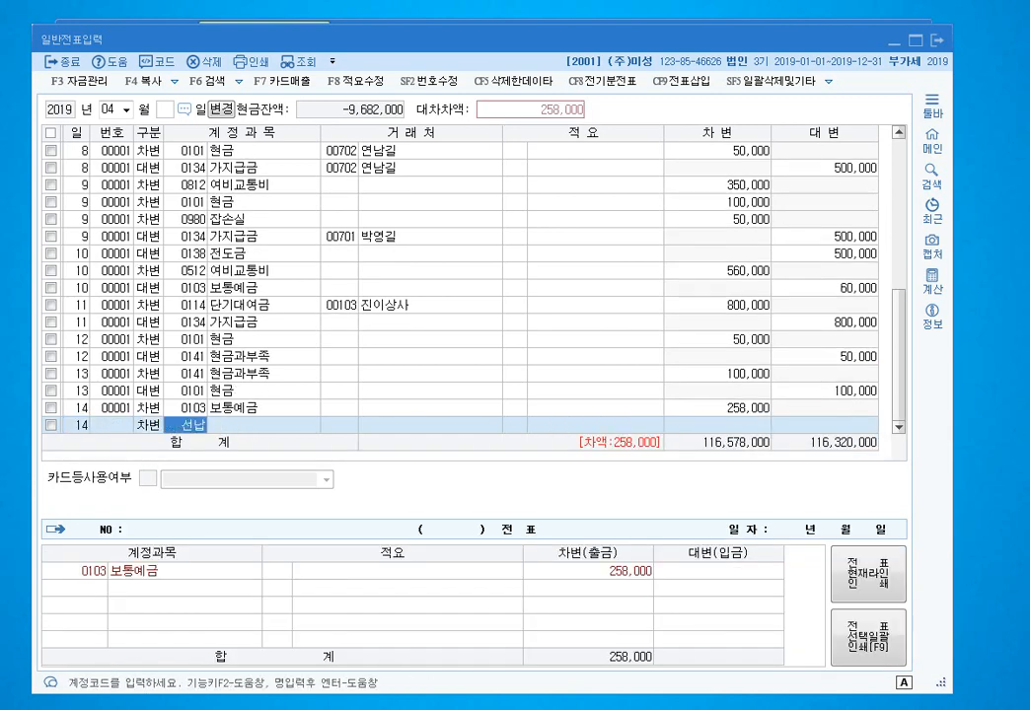
pyautogui.press('Return')
pyautogui.press('Return')
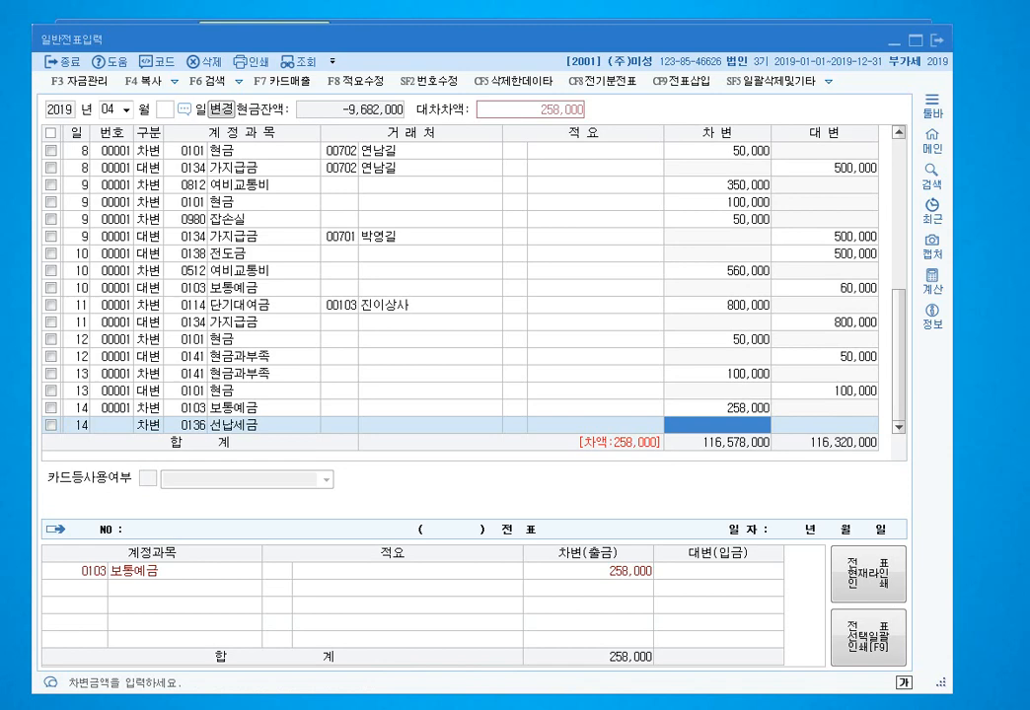
pyautogui.write('42000')
pyautogui.press('Return')
pyautogui.press('Return')
pyautogui.write('490')
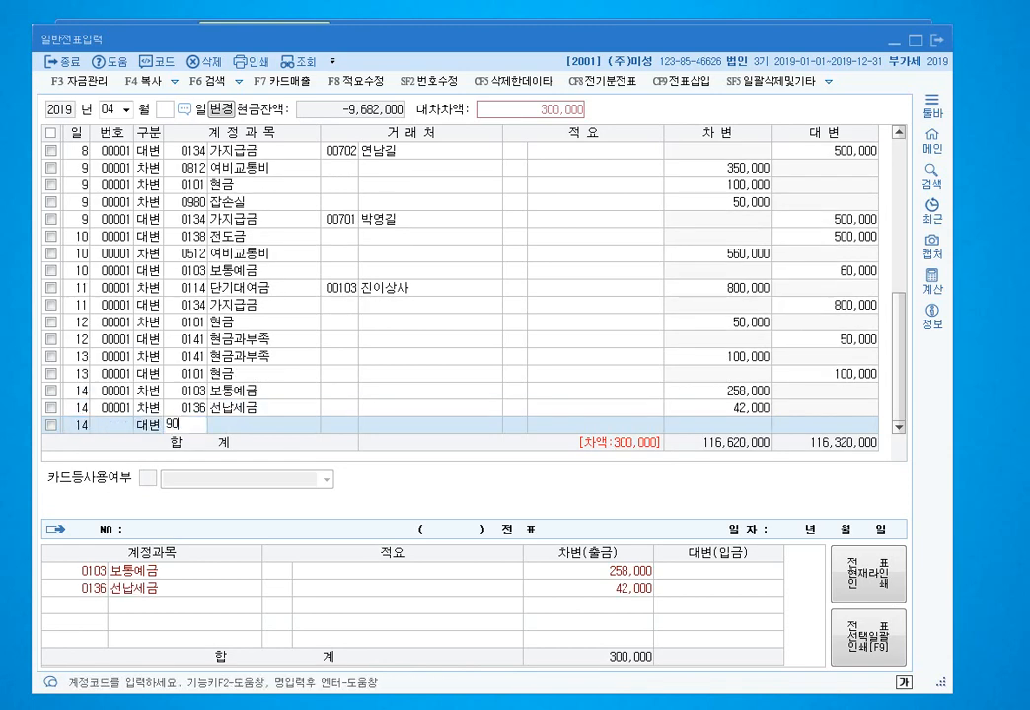
pyautogui.write('1')
pyautogui.press('Return')
pyautogui.press('Return')
pyautogui.press('Return')
pyautogui.press('Return')
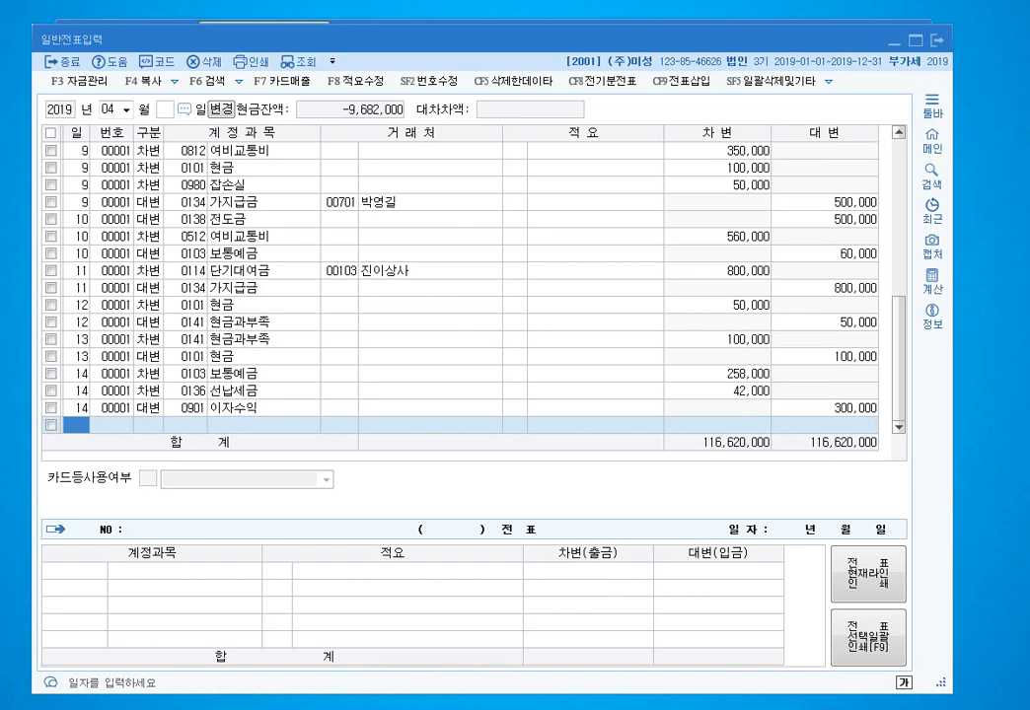
pyautogui.write('15')
pyautogui.press('Return')
# - Enter a day-15 debit of 53,384,000 to 0102 당좌예금
pyautogui.write('3')
pyautogui.press('Return')
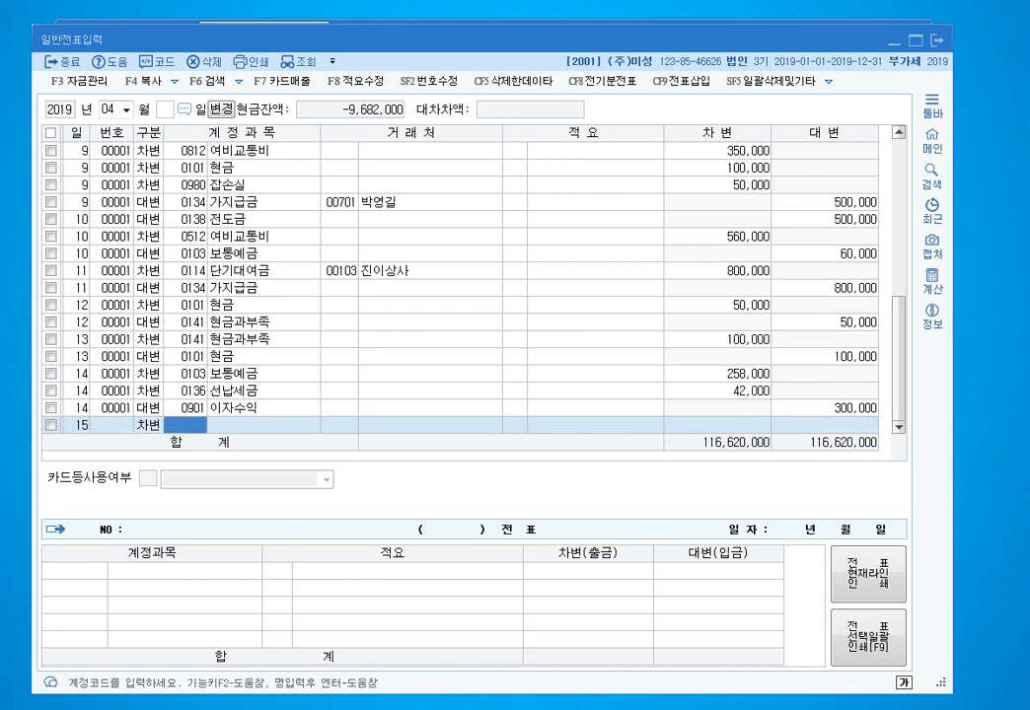
pyautogui.write('102')
pyautogui.press('Return')
pyautogui.press('Return')
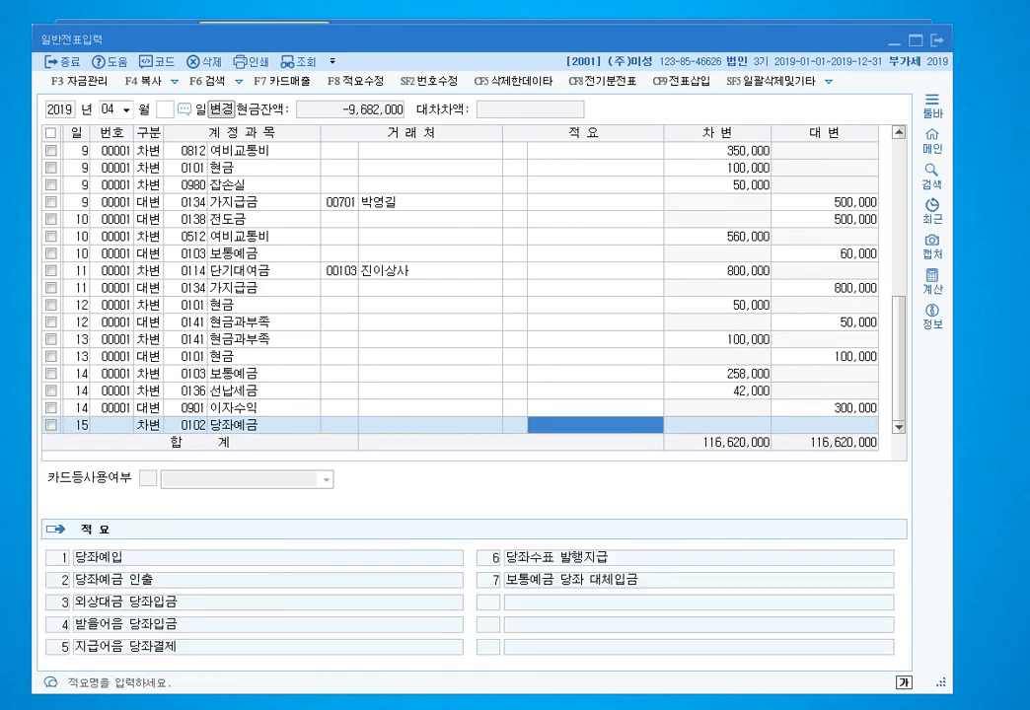
pyautogui.press('Return')
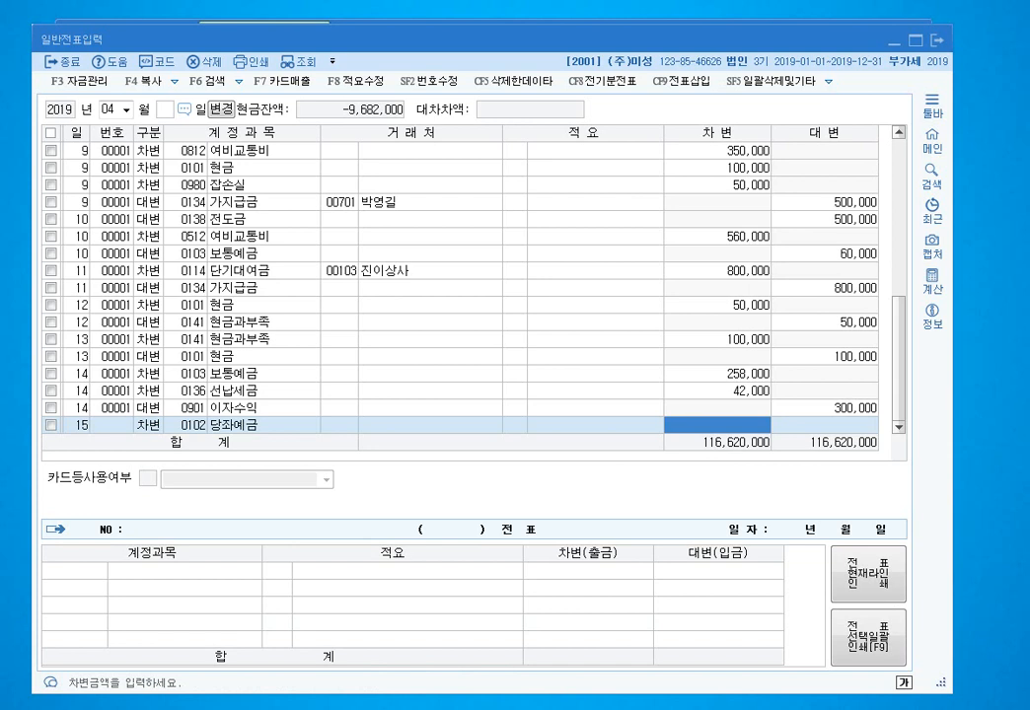
pyautogui.write('53384000')
pyautogui.press('Return')
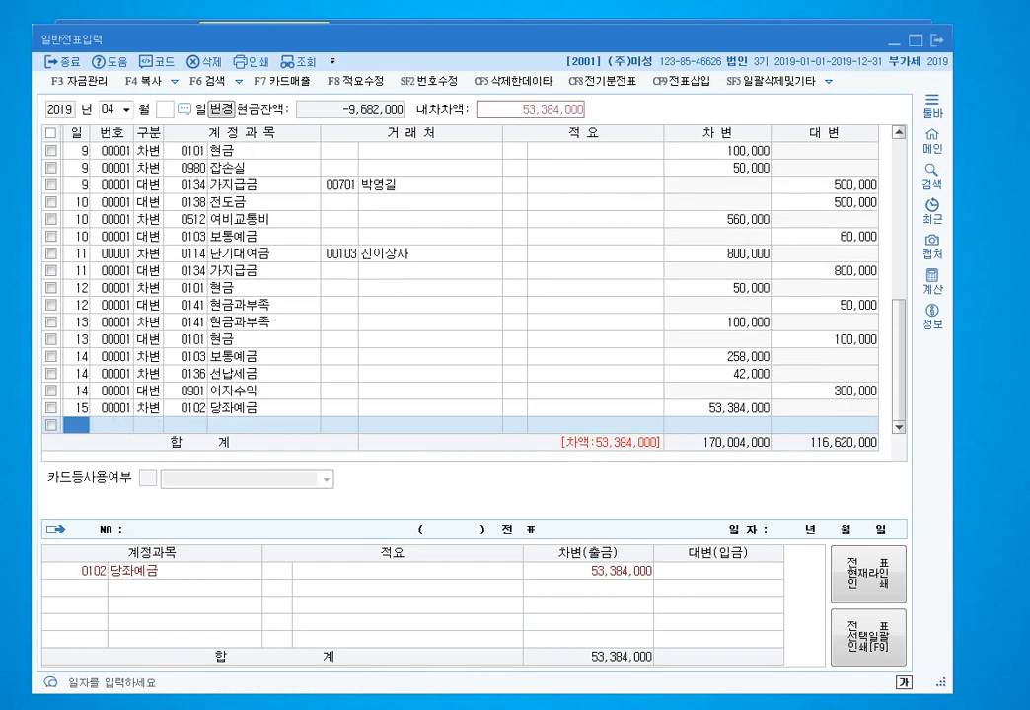
# - Add a 616,000 debit to 0136 선납세금
pyautogui.press('Return')
pyautogui.write('3')
pyautogui.press('Return')
pyautogui.write('3')
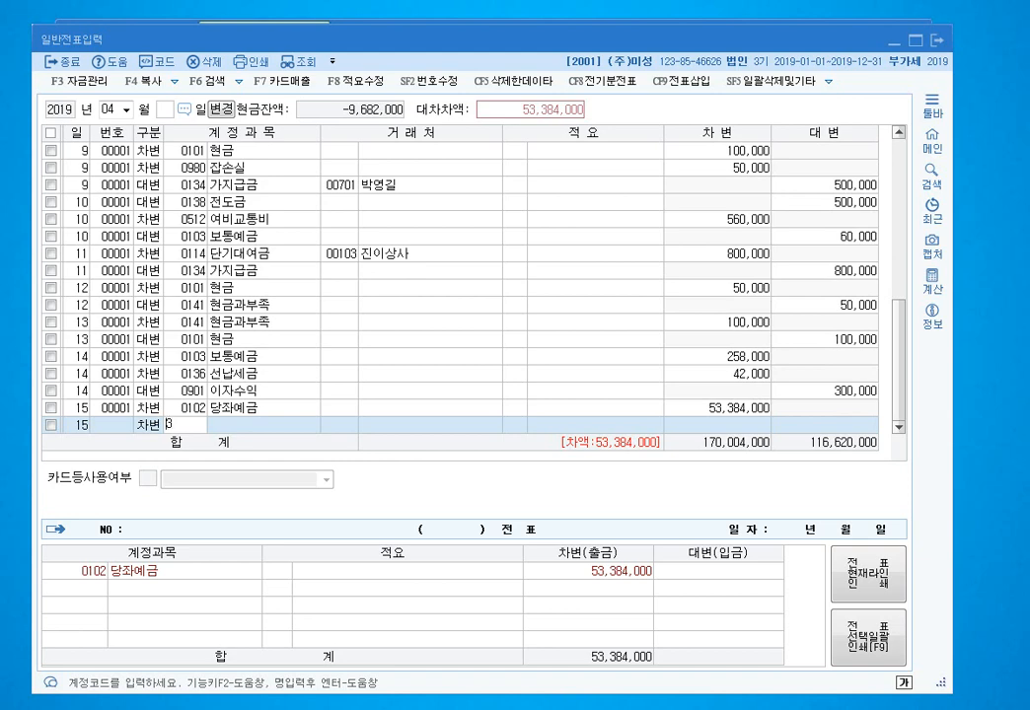
pyautogui.press('BackSpace')
pyautogui.write('선납')
pyautogui.press('Return')
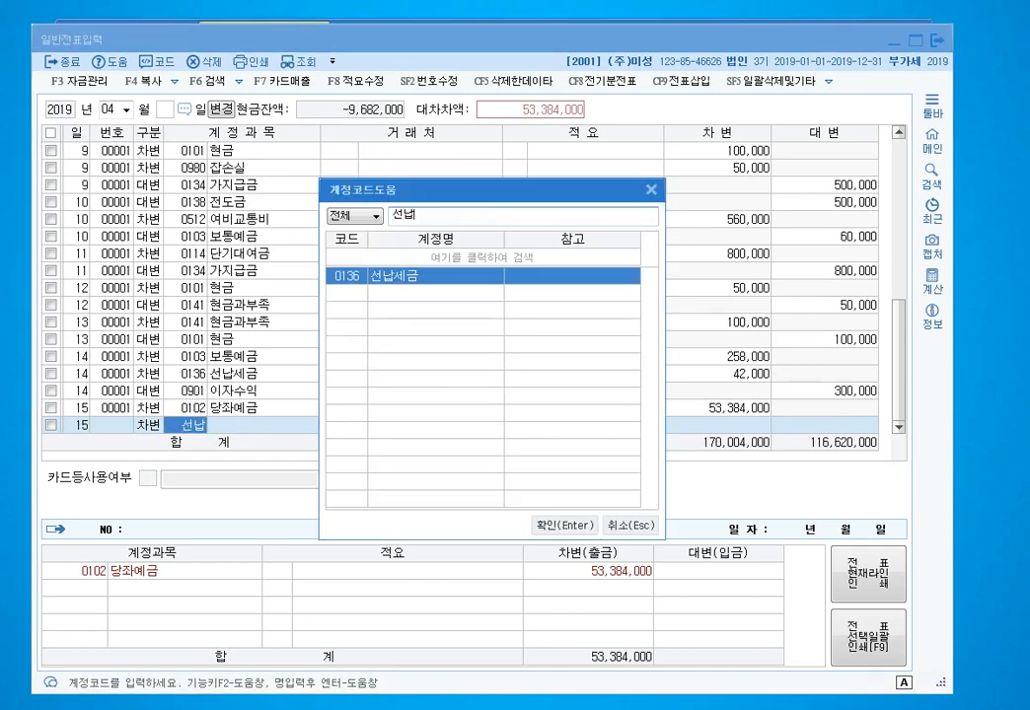
pyautogui.press('Return')
pyautogui.press('Return')
pyautogui.press('Return')
pyautogui.write('616')
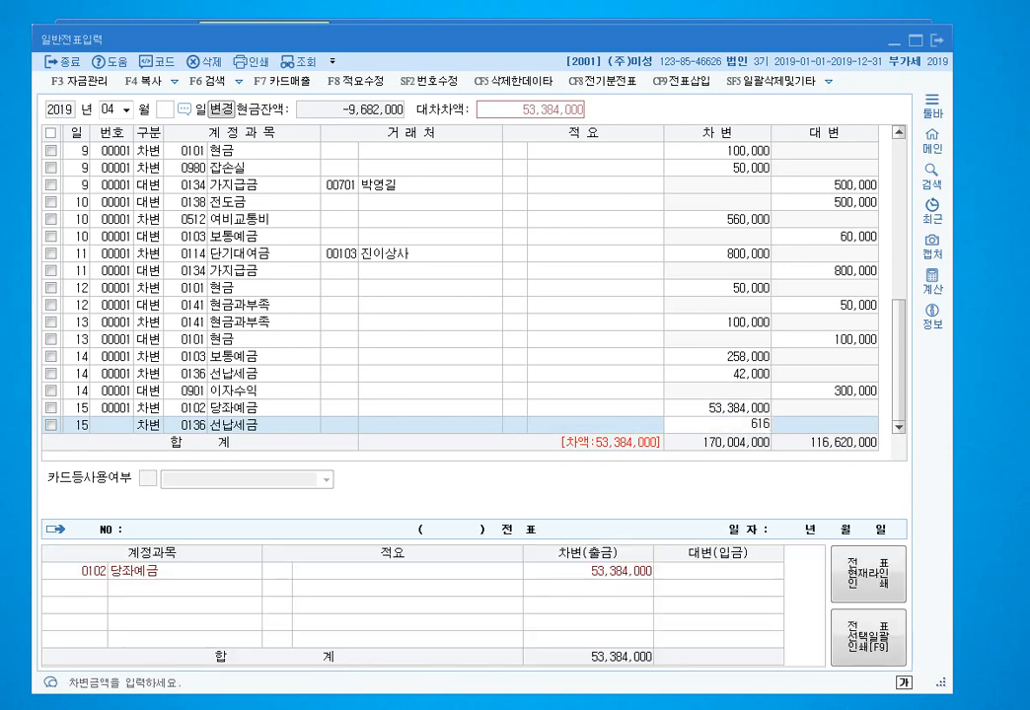
pyautogui.press('+')
pyautogui.press('Return')
pyautogui.write('4')
# - Add a 4,000,000 credit to 0901 이자수익
pyautogui.press('Return')
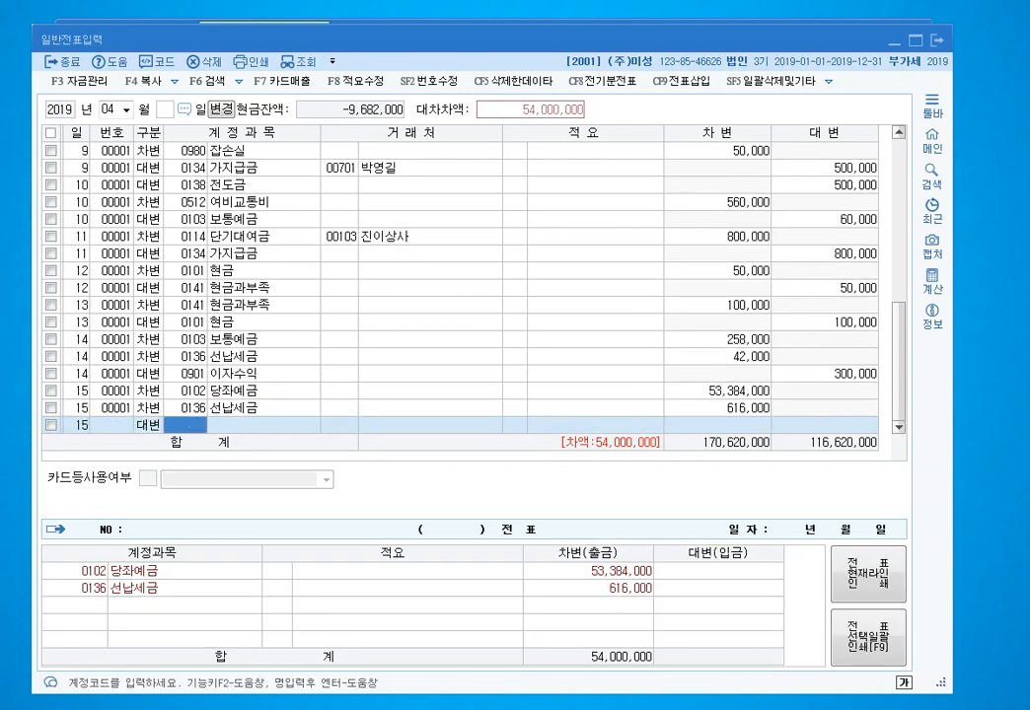
pyautogui.write('901')
pyautogui.press('Return')
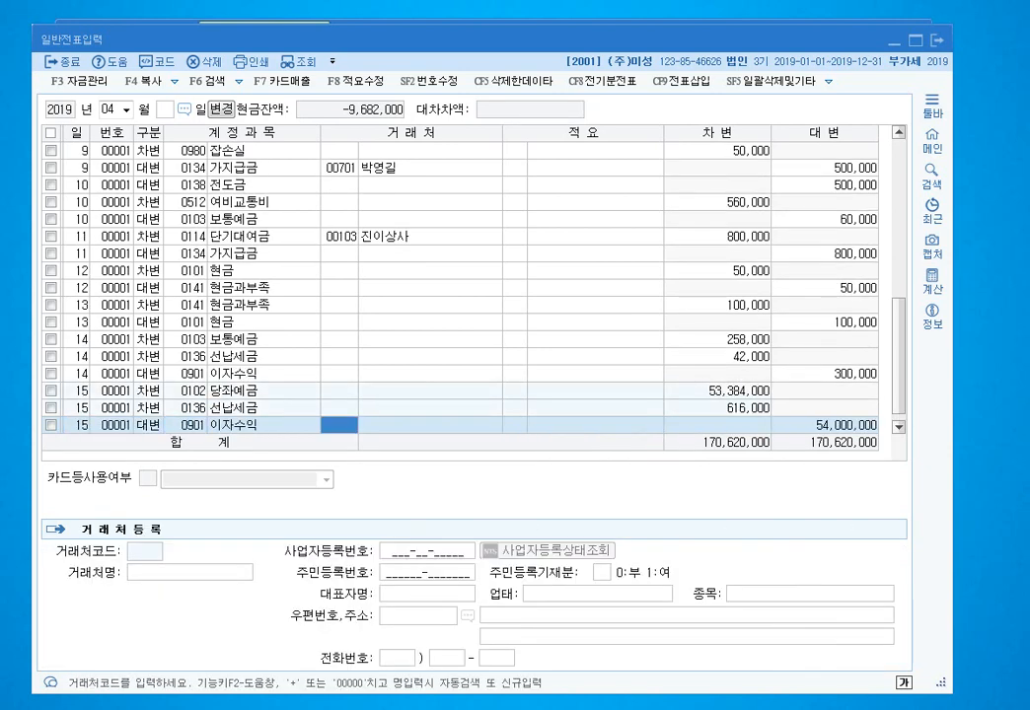
pyautogui.press('Return')
pyautogui.press('Return')
pyautogui.press('+')
pyautogui.press('Return')
pyautogui.press('Return')
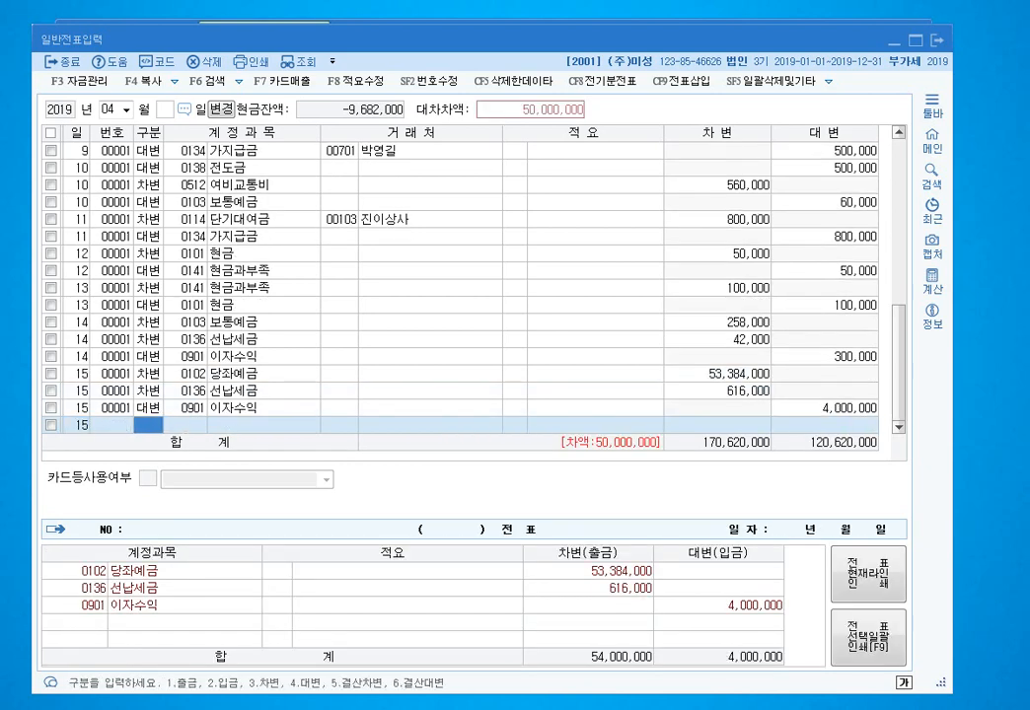
pyautogui.write('4')
pyautogui.press('Return')
# - Close the voucher with a 50,000,000 credit to 0105 정기예금
pyautogui.write('정기')
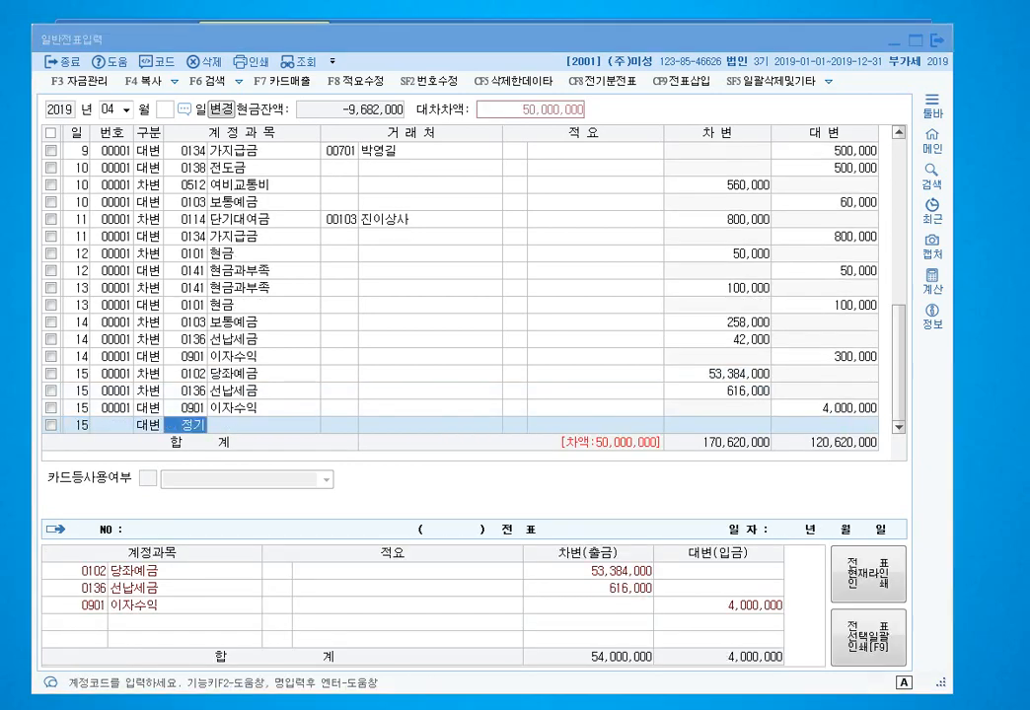
pyautogui.press('Return')
pyautogui.press('Return')
pyautogui.press('Return')
pyautogui.press('Return')
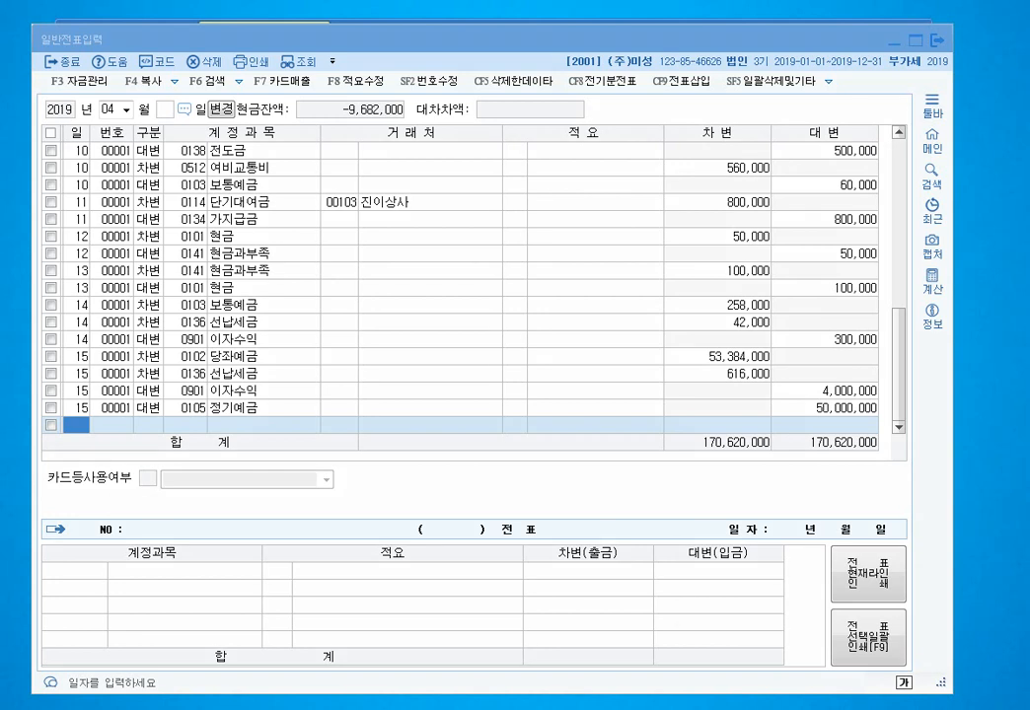
pyautogui.moveTo(884, 431)
pyautogui.mouseDown()
pyautogui.moveTo(799, 412)
pyautogui.moveTo(873, 403)
pyautogui.moveTo(865, 424)
pyautogui.moveTo(811, 401)
pyautogui.moveTo(885, 387)
pyautogui.moveTo(894, 412)
pyautogui.mouseUp()
pyautogui.moveTo(885, 425)
pyautogui.mouseDown()
pyautogui.moveTo(881, 375)
pyautogui.moveTo(895, 399)
pyautogui.mouseUp()
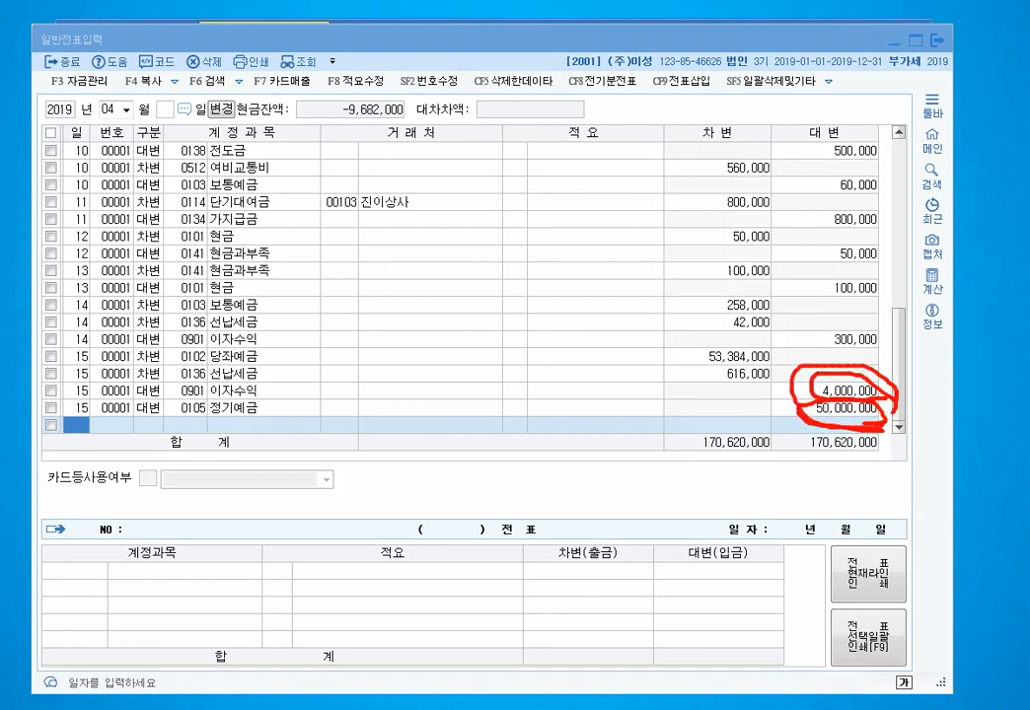
pyautogui.moveTo(772, 380)
pyautogui.mouseDown()
pyautogui.moveTo(730, 379)
pyautogui.moveTo(773, 368)
pyautogui.mouseUp()
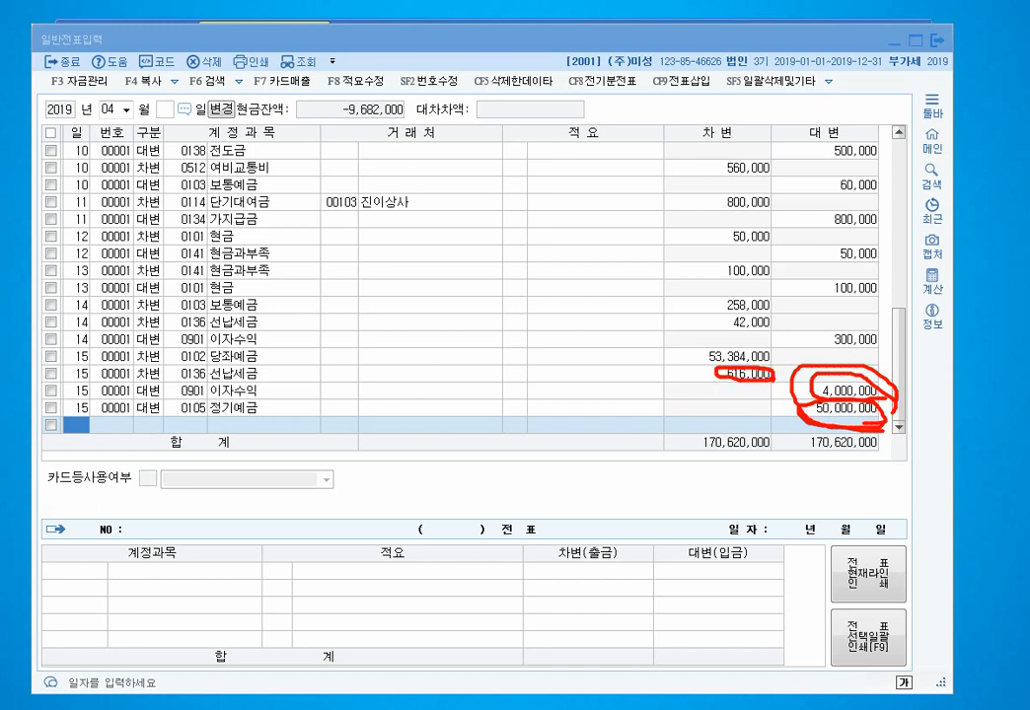
pyautogui.moveTo(173, 377)
pyautogui.mouseDown()
pyautogui.moveTo(258, 375)
pyautogui.moveTo(213, 362)
pyautogui.moveTo(171, 373)
pyautogui.mouseUp()
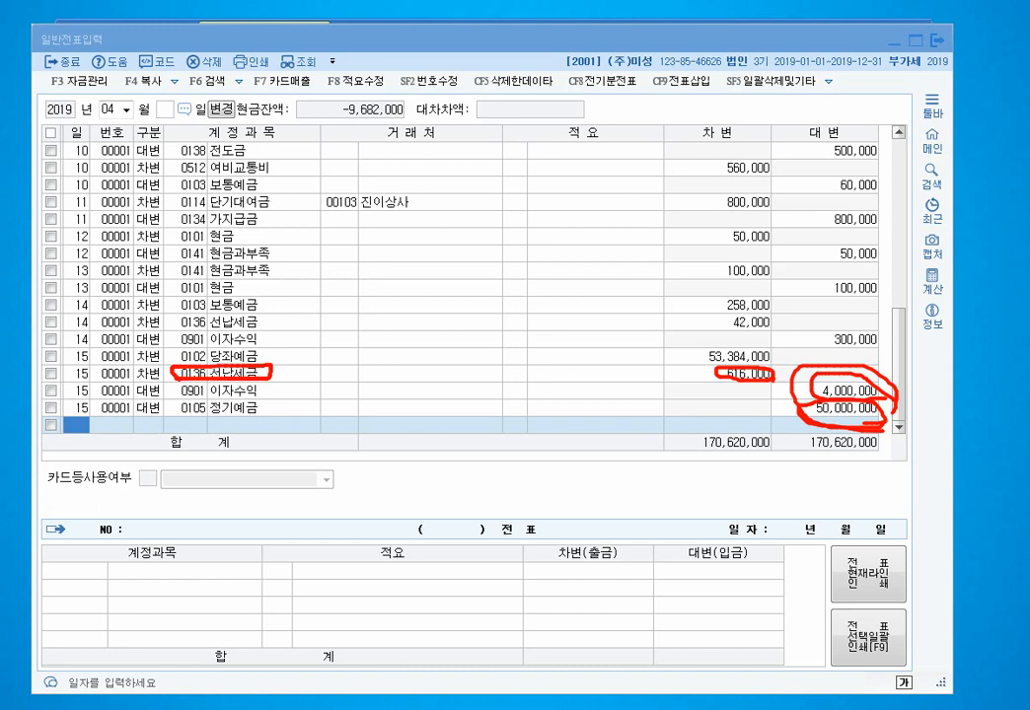
pyautogui.moveTo(771, 373)
pyautogui.mouseDown()
pyautogui.moveTo(689, 369)
pyautogui.moveTo(765, 346)
pyautogui.mouseUp()
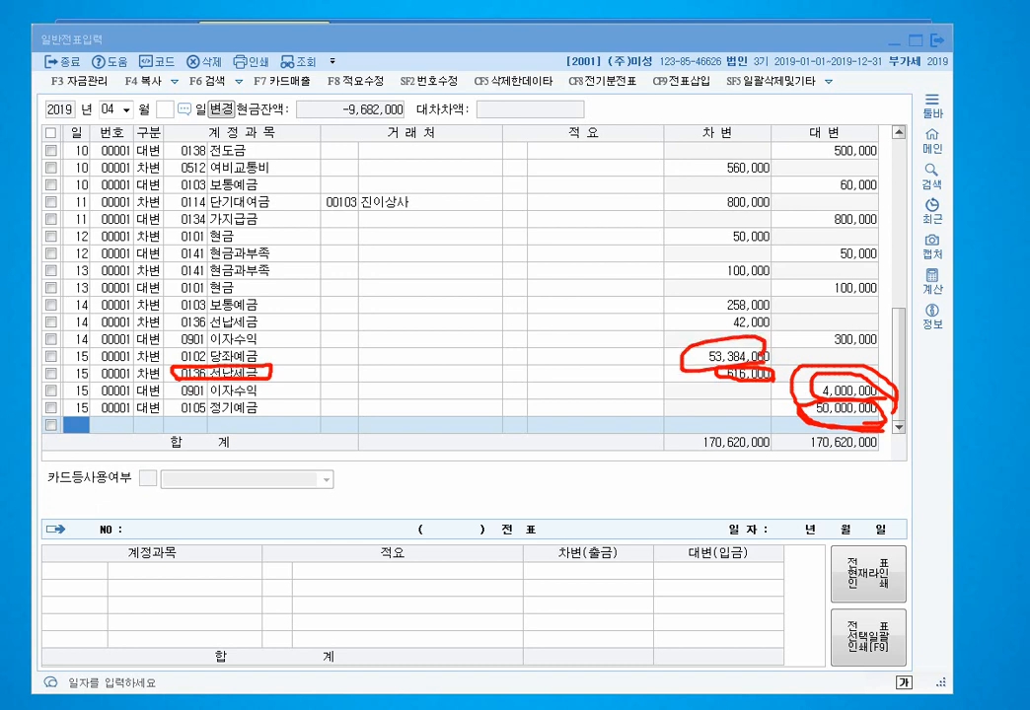
pyautogui.press('Escape')
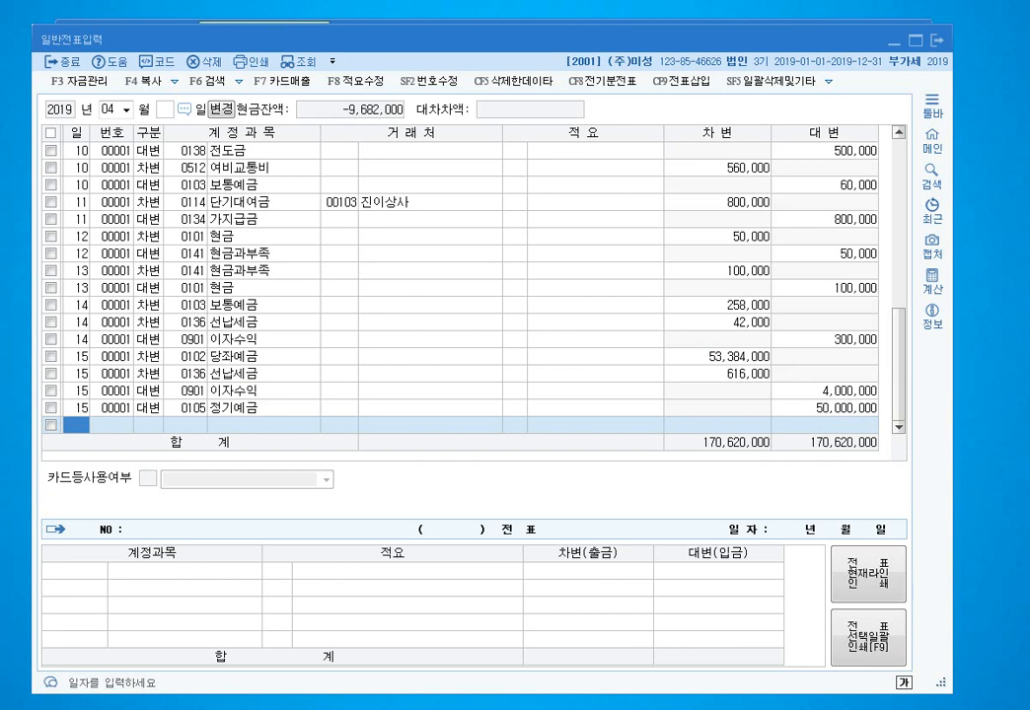
# - Record an August 31 debit of 24,000,000 to 0136 선납세금
pyautogui.click(121, 109)
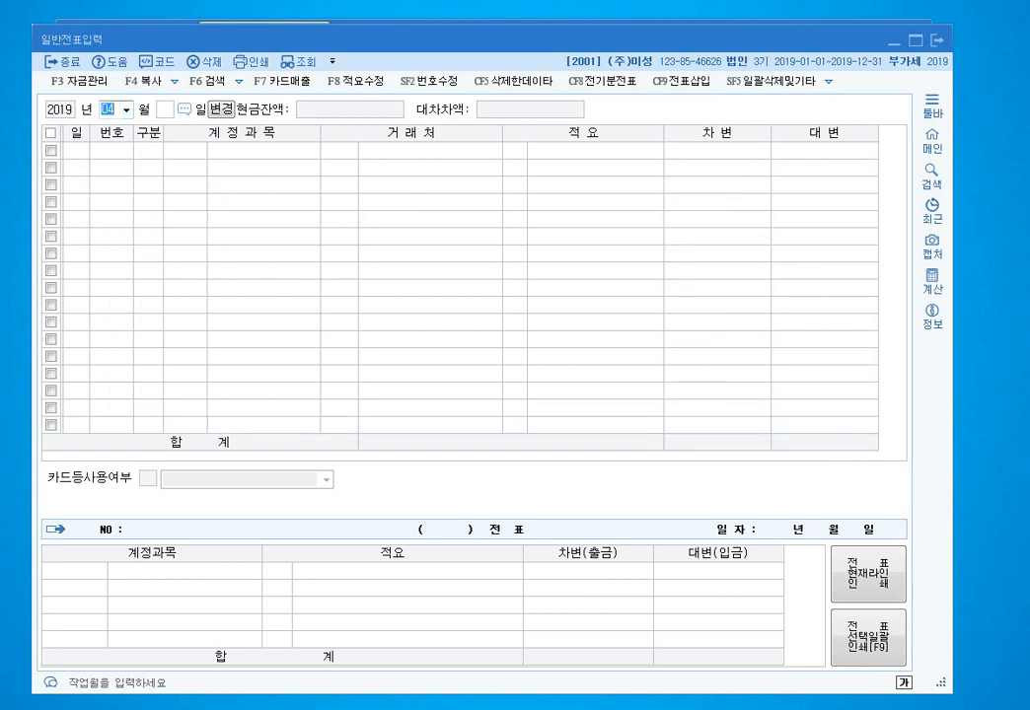
pyautogui.write('0831')
pyautogui.press('Return')
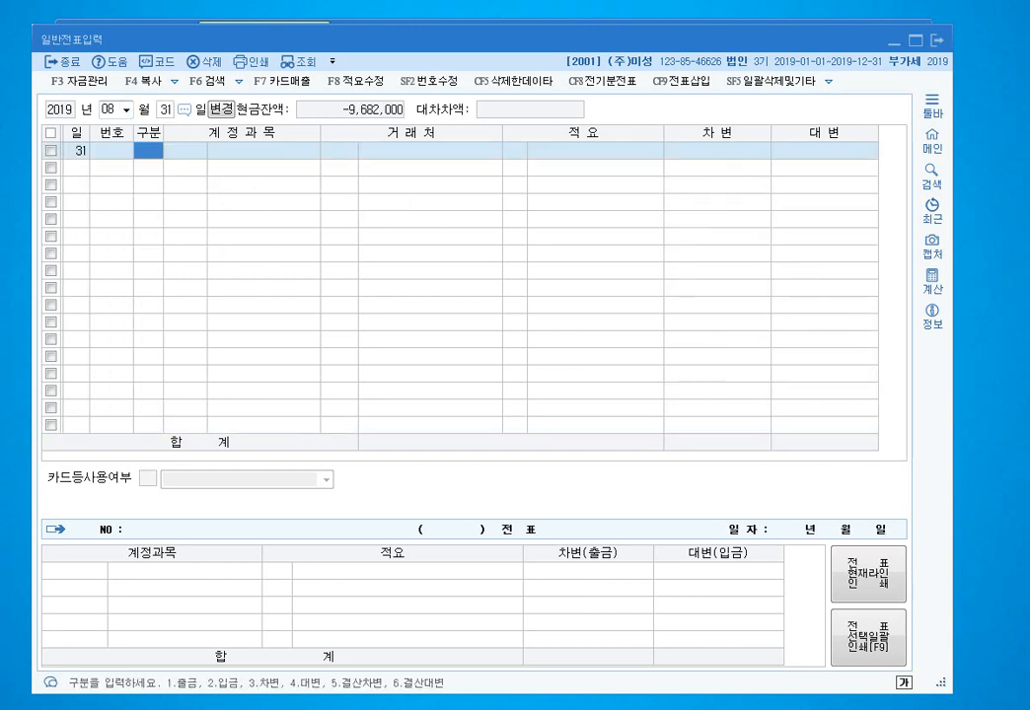
pyautogui.write('3')
pyautogui.press('Return')
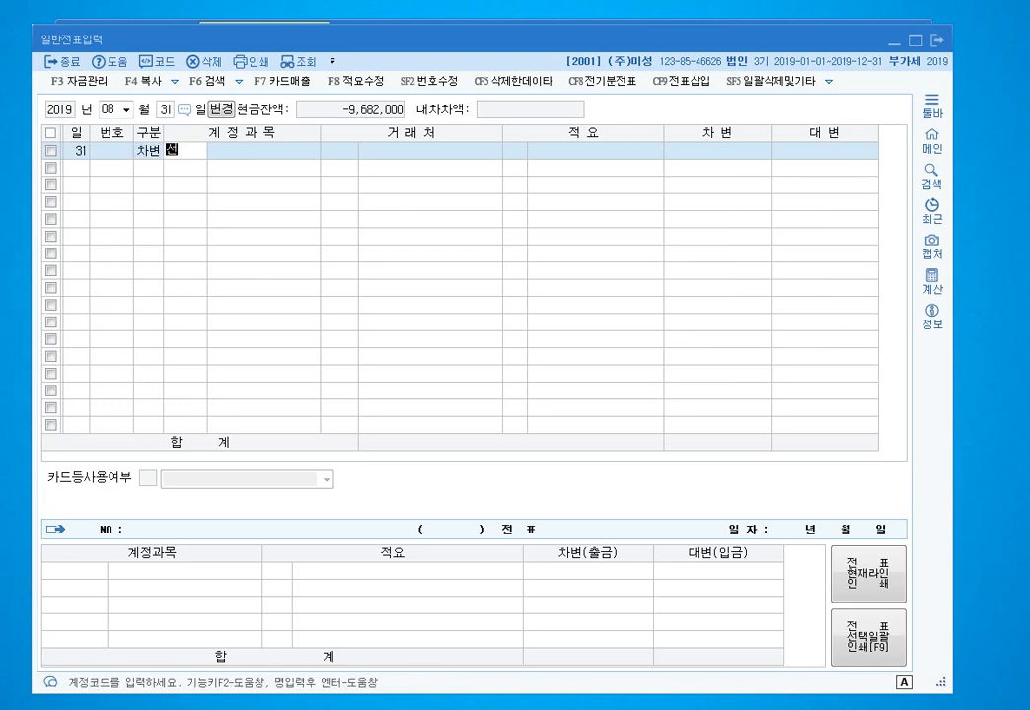
pyautogui.write('선납')
pyautogui.press('Return')
pyautogui.press('Return')
pyautogui.press('Return')
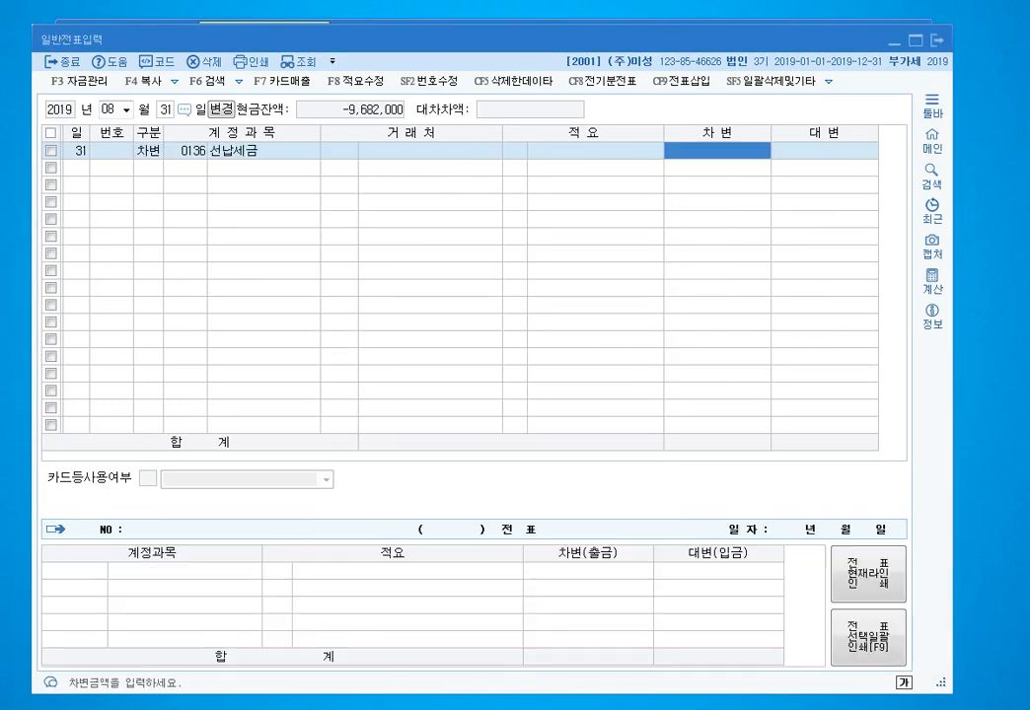
pyautogui.write('24000000')
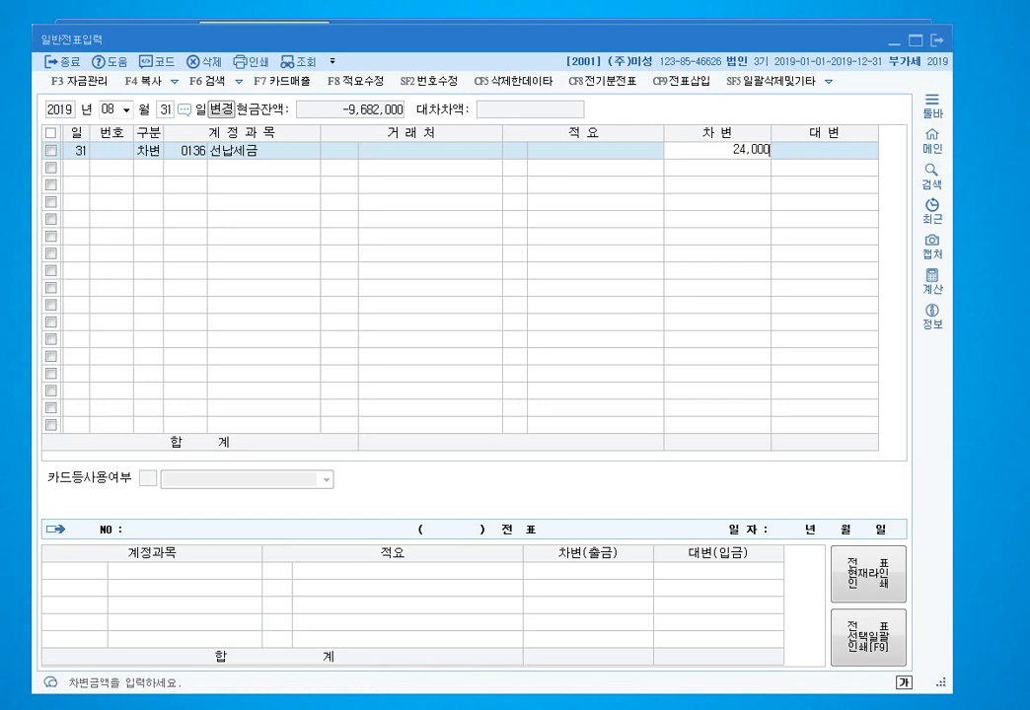
pyautogui.press('Return')
# - Balance the August 31 voucher with a 24,000,000 credit to 0101 현금
pyautogui.write('4')
pyautogui.press('Return')
pyautogui.write('101')
pyautogui.press('Return')
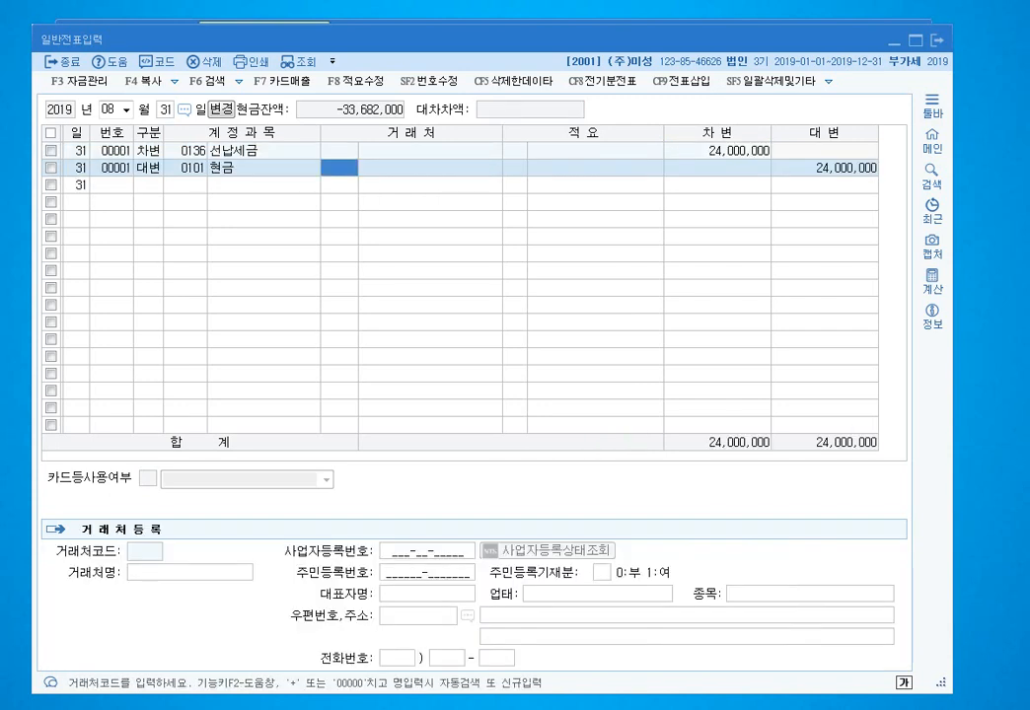
pyautogui.press('Return')
pyautogui.press('Return')
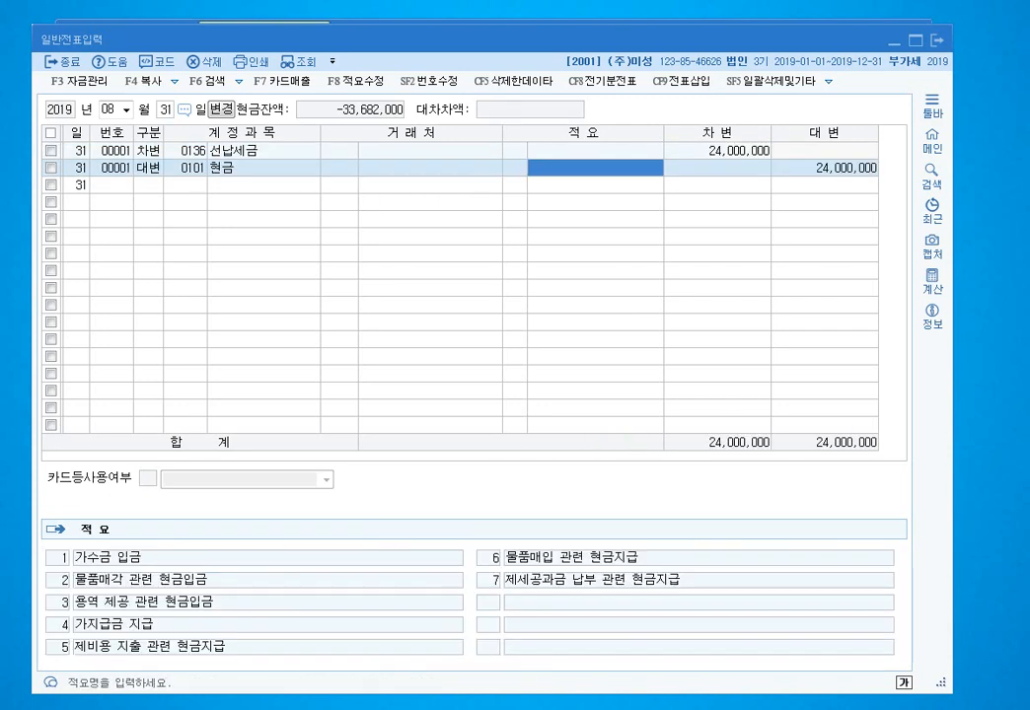
pyautogui.press('Return')
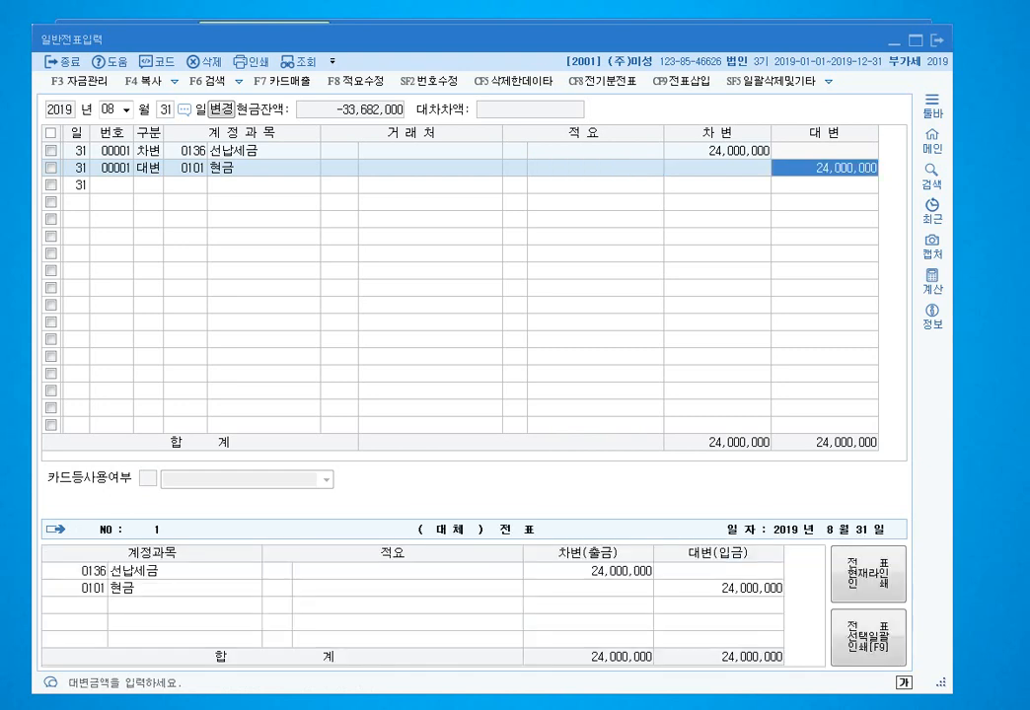
pyautogui.press('Return')
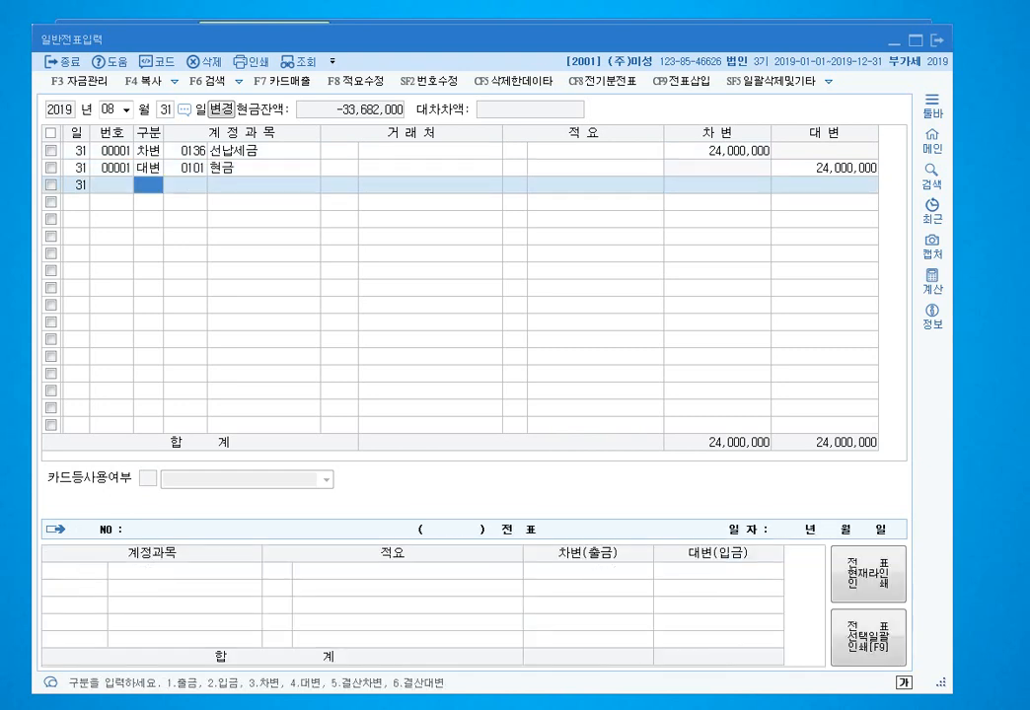
# - Switch the voucher entry to month 05, day 1
pyautogui.press('Escape')
pyautogui.write('05')
pyautogui.press('Return')
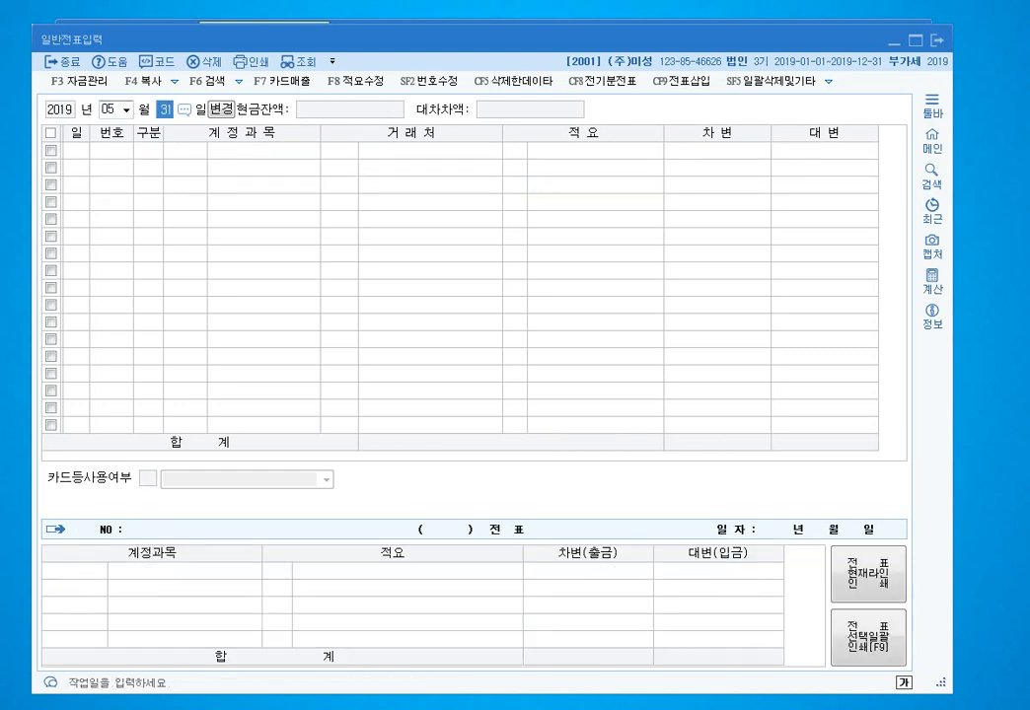
pyautogui.press('Return')
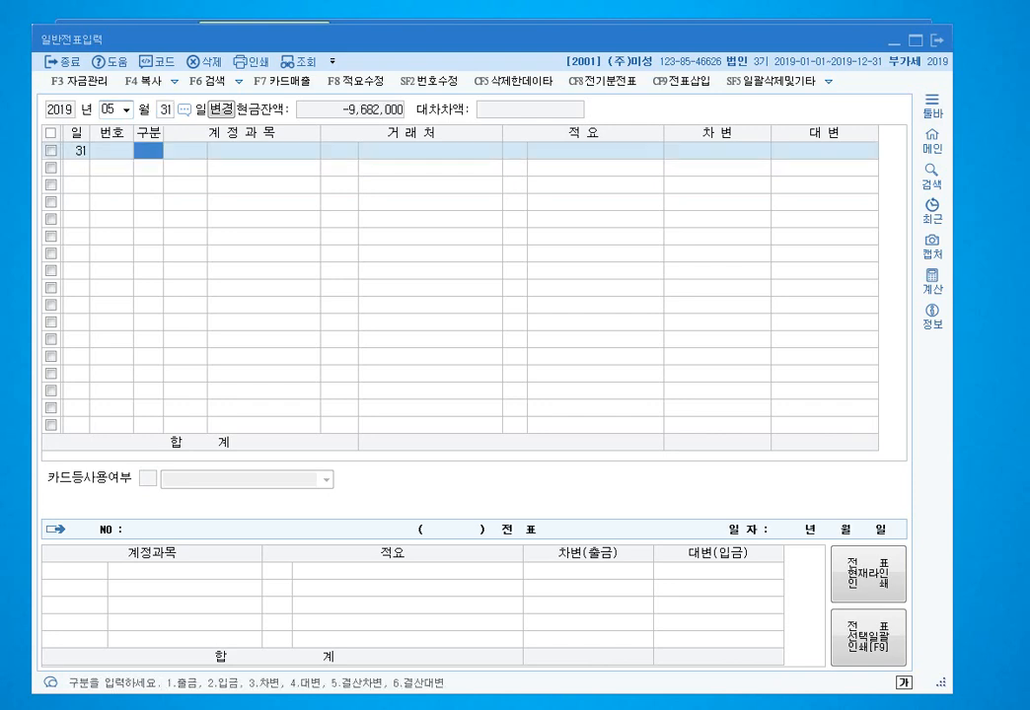
pyautogui.press('Escape')
pyautogui.press('Delete')
pyautogui.press('Return')
pyautogui.write('1')
pyautogui.press('Return')
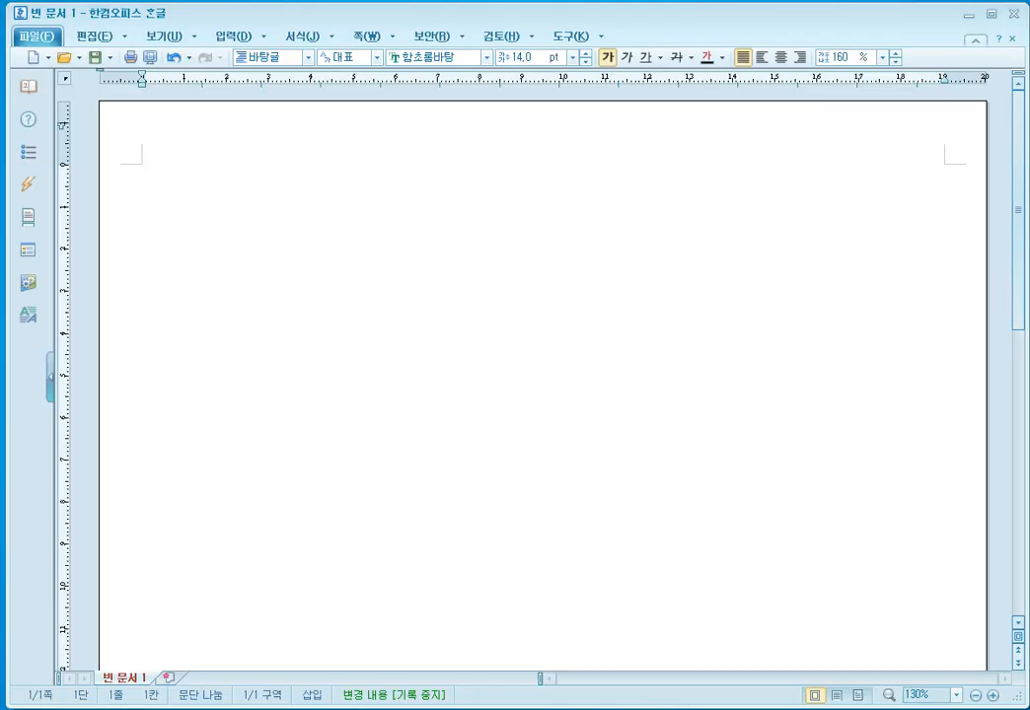
# - Type '(차) 대손충당금 (대) 외상매출금 20,000,000', with 대손상각비 on a second line
pyautogui.write('(차)    (대) 외')
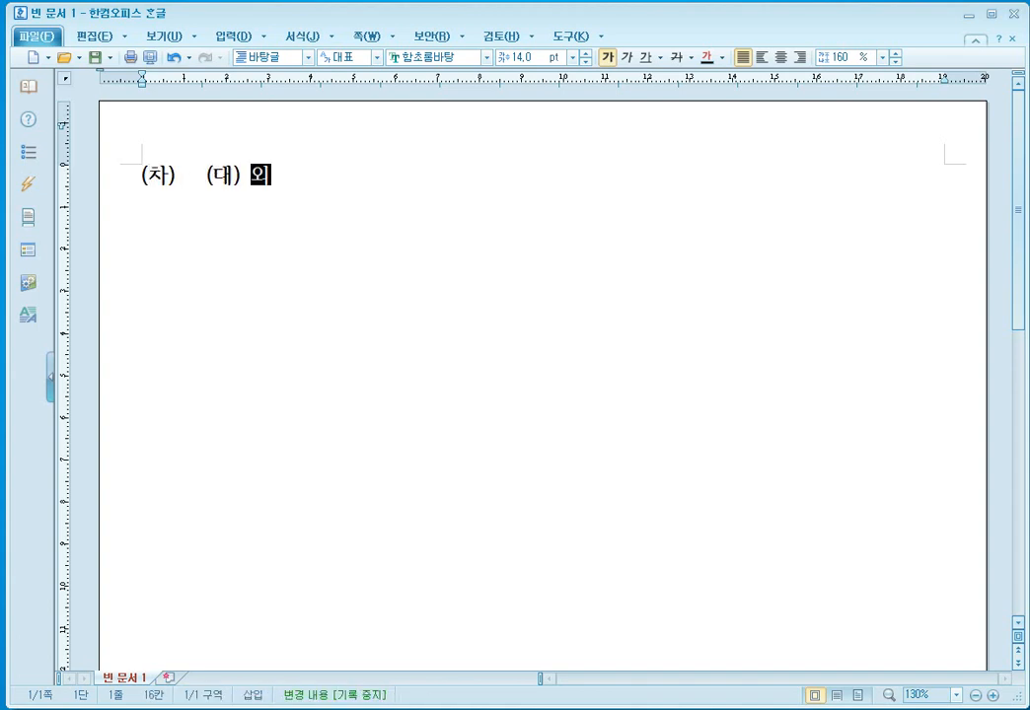
pyautogui.write('상매출금  ')
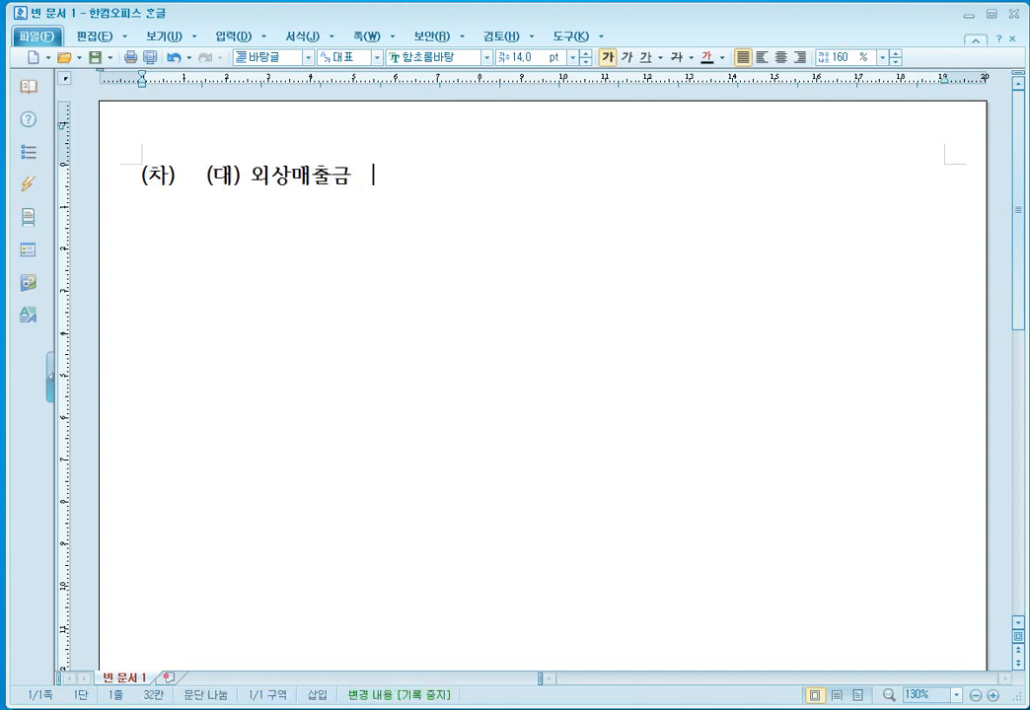
pyautogui.write('20,000,000')
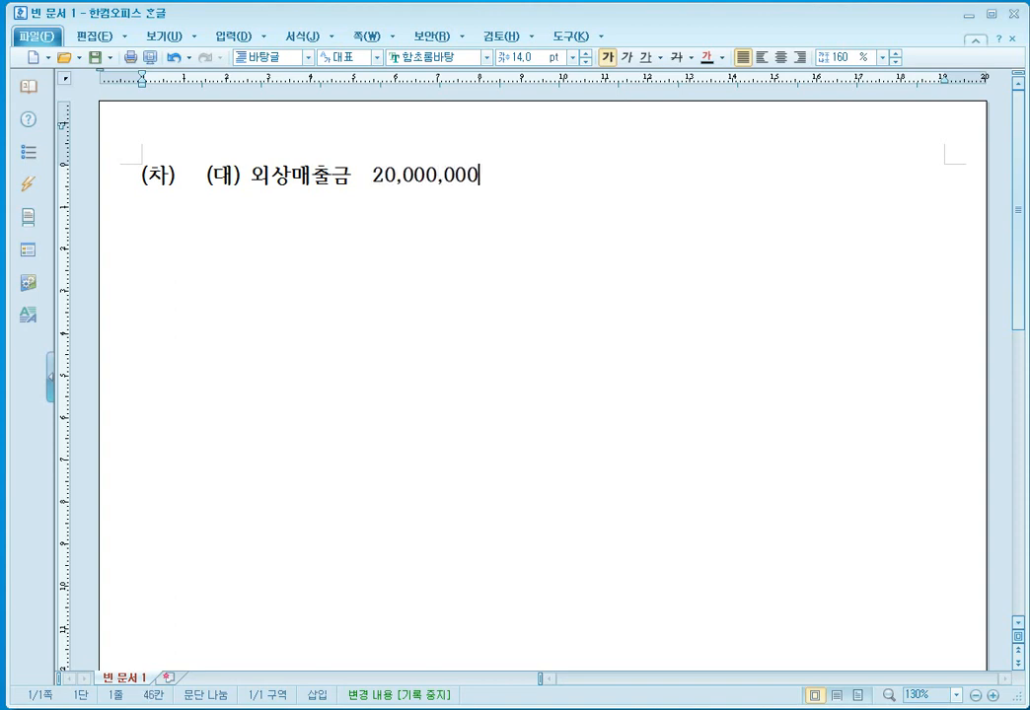
pyautogui.press('Home')
pyautogui.press('Right')
pyautogui.press('Right')
pyautogui.press('Right')
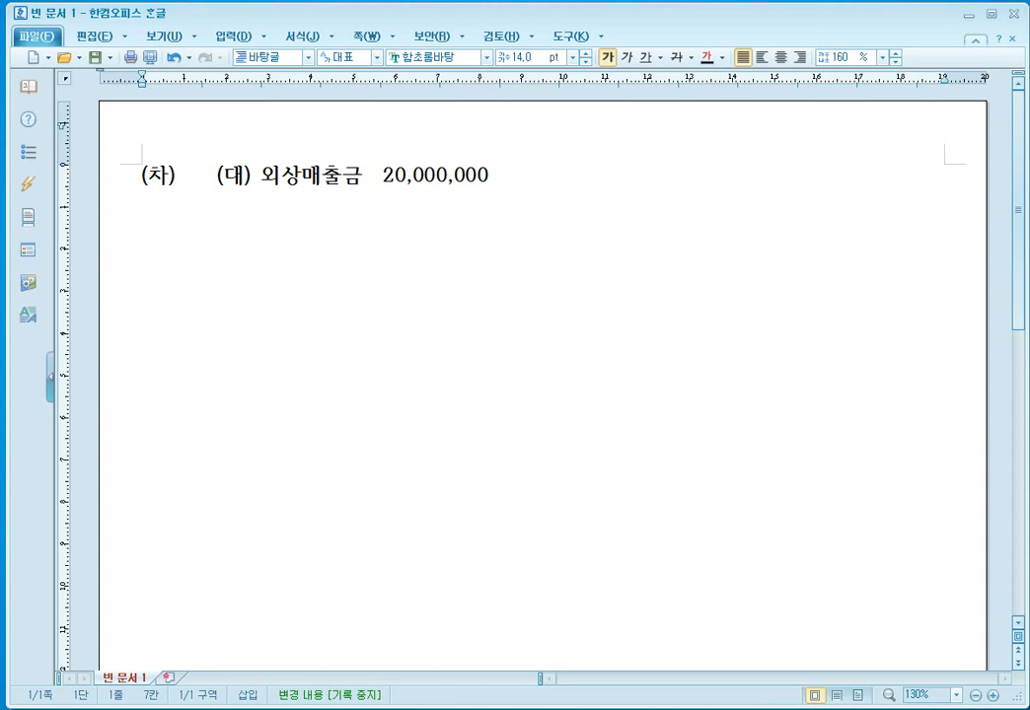
pyautogui.write('대손')
pyautogui.write('충당금')
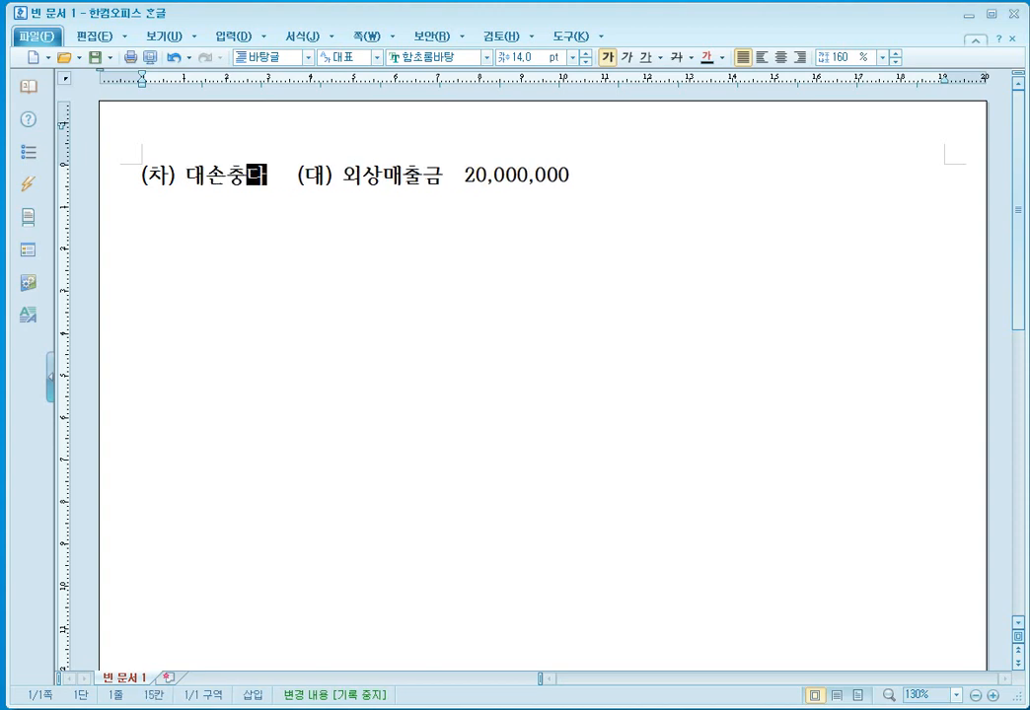
pyautogui.press('End')
pyautogui.press('Return')
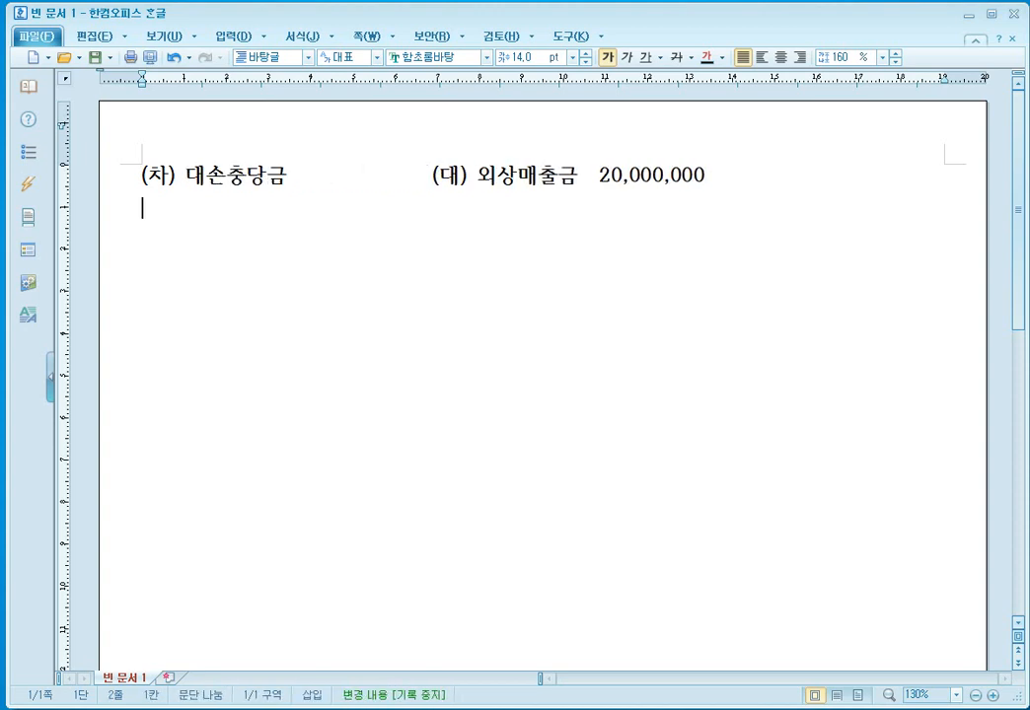
pyautogui.write('대손상각비')
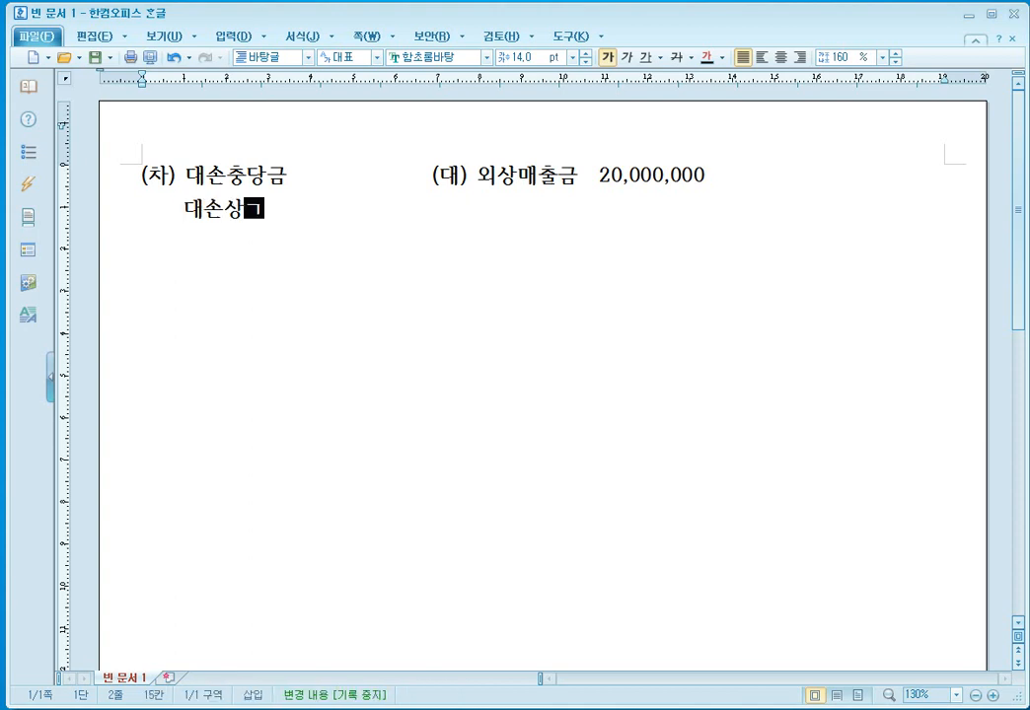
pyautogui.press('Up')
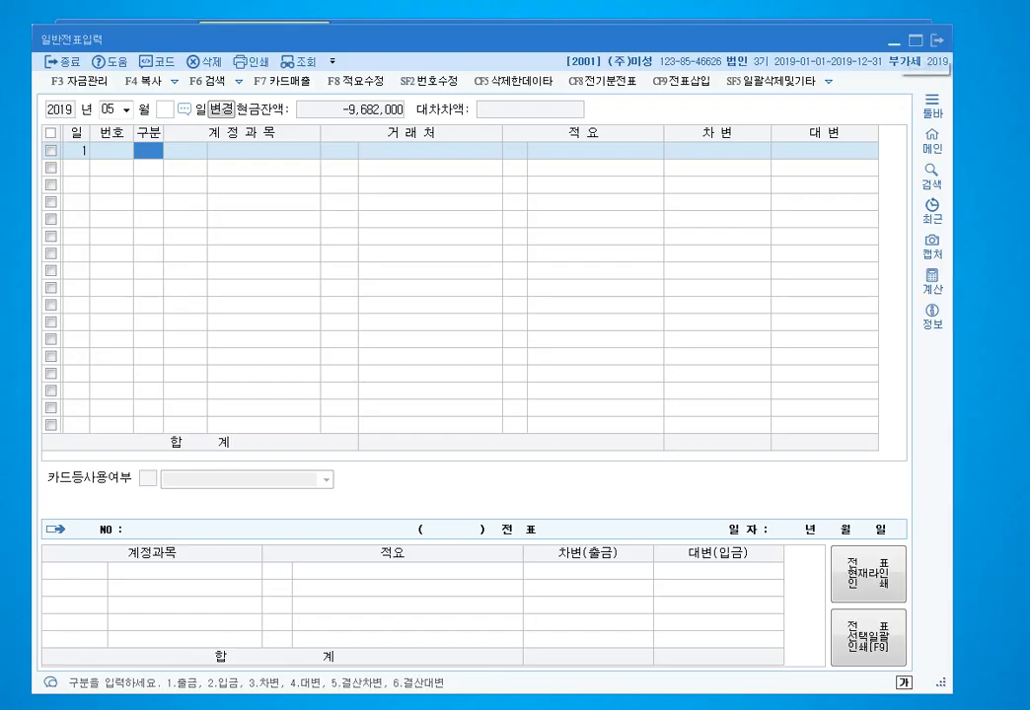
# - Close 일반전표입력 and open 총계정원장 from the 장부관리 menu
pyautogui.click(896, 41)
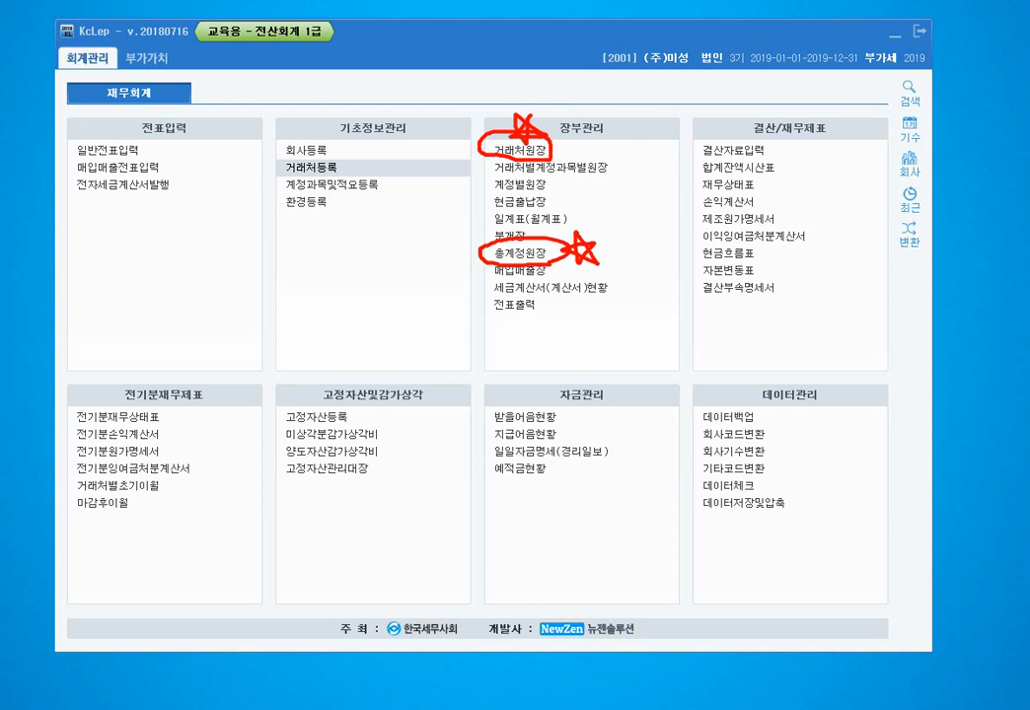
pyautogui.press('Escape')
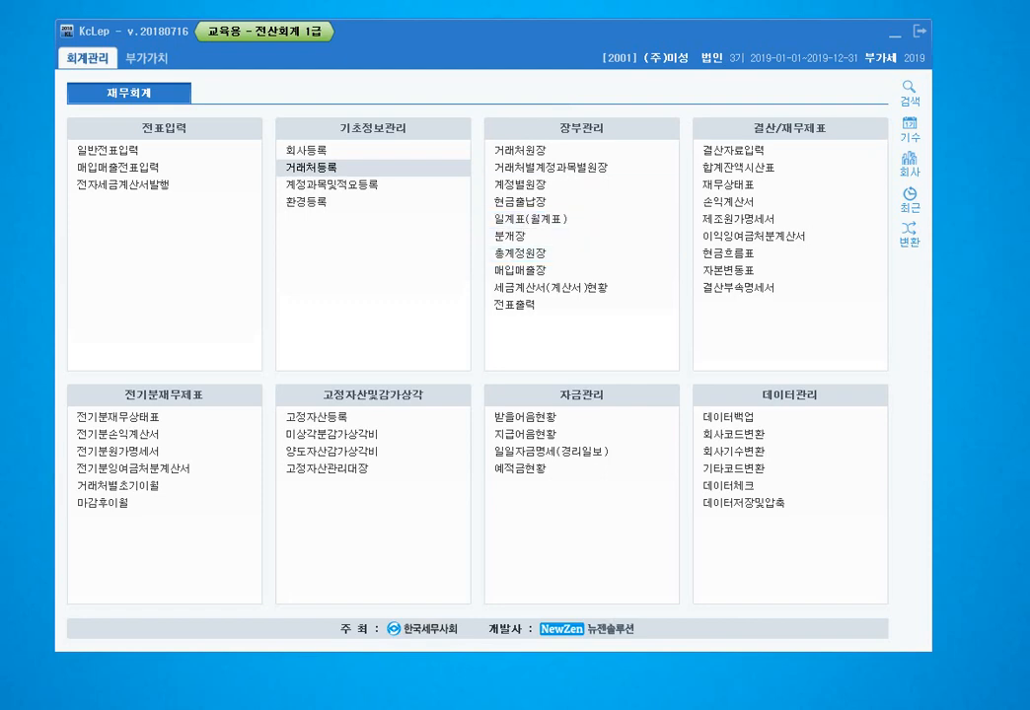
pyautogui.click(521, 253)
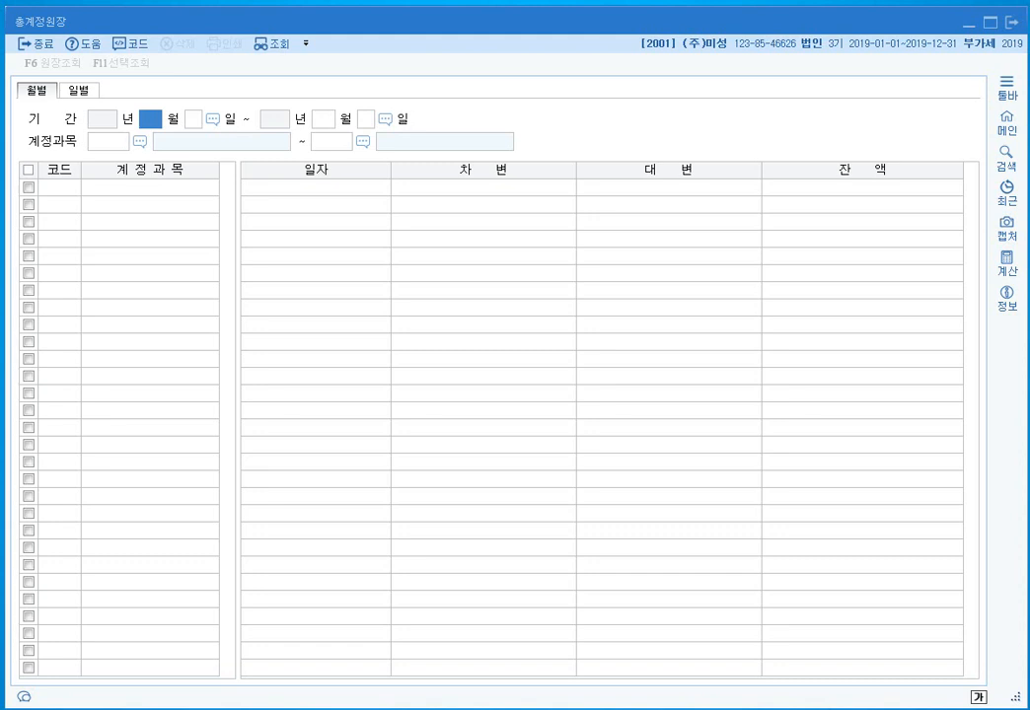
# - Set the ledger period to 01-01 through 05-01 and search accounts for 대손충당금
pyautogui.write('1')
pyautogui.press('Return')
pyautogui.press('Return')
pyautogui.write('5')
pyautogui.press('Return')
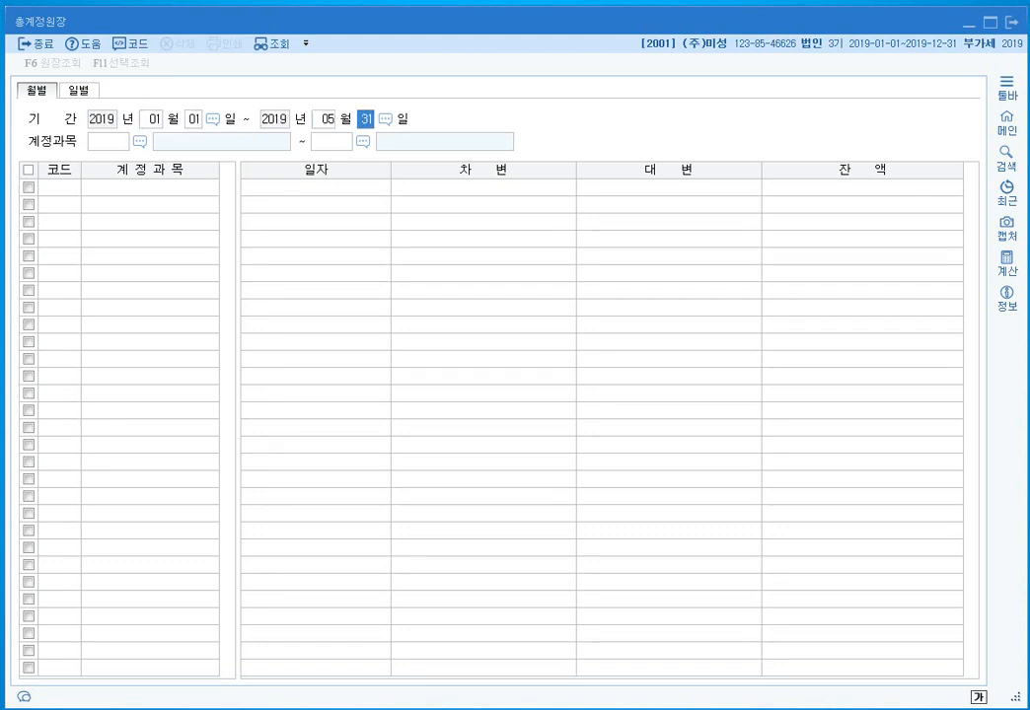
pyautogui.write('1')
pyautogui.press('Return')
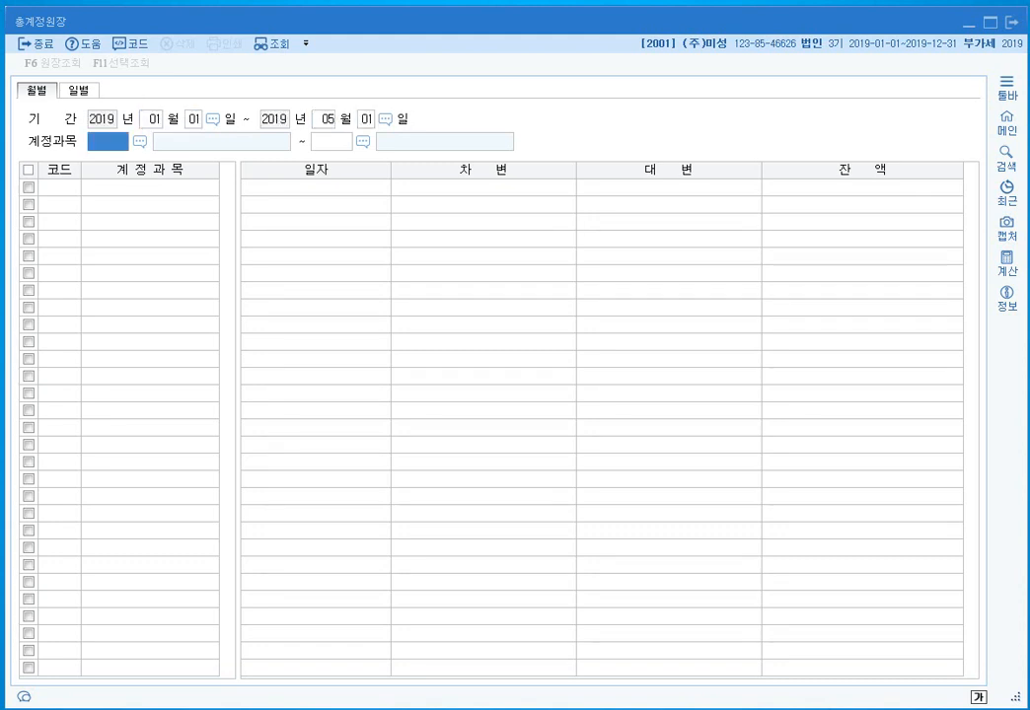
pyautogui.press('F2')
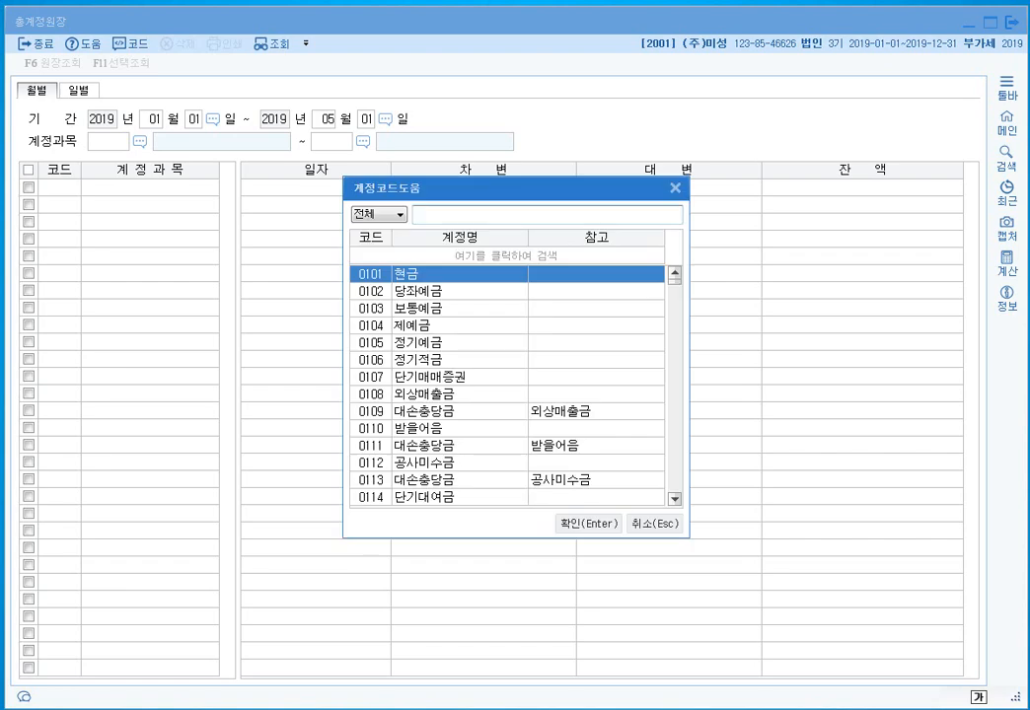
pyautogui.write('대손ㅊ')
pyautogui.write('충당금')
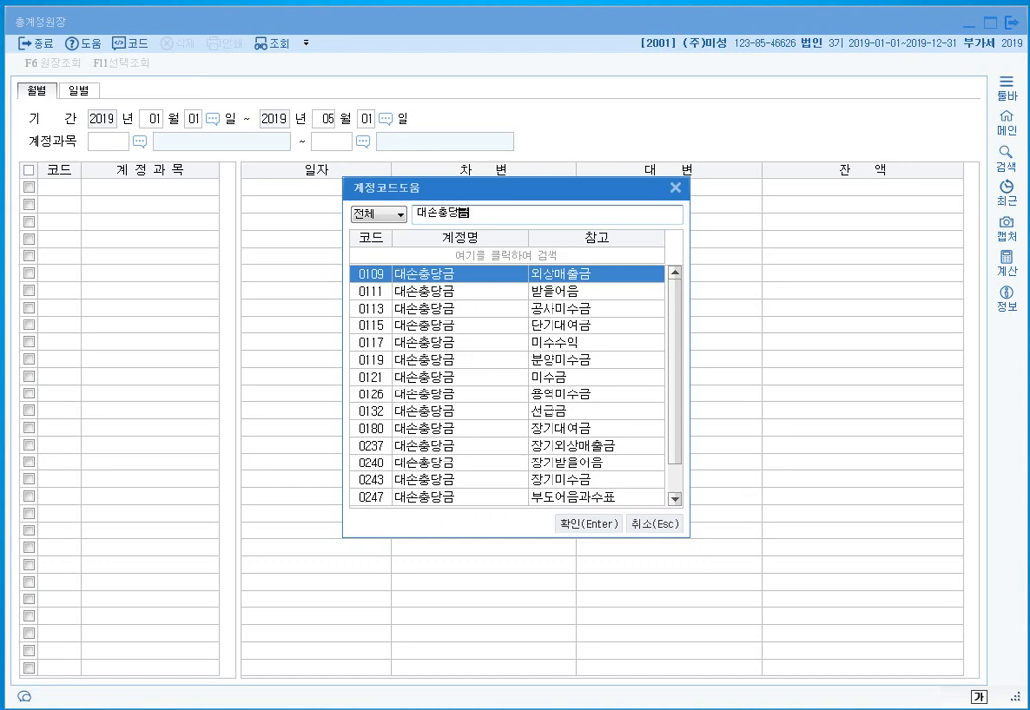
pyautogui.click(1006, 123)
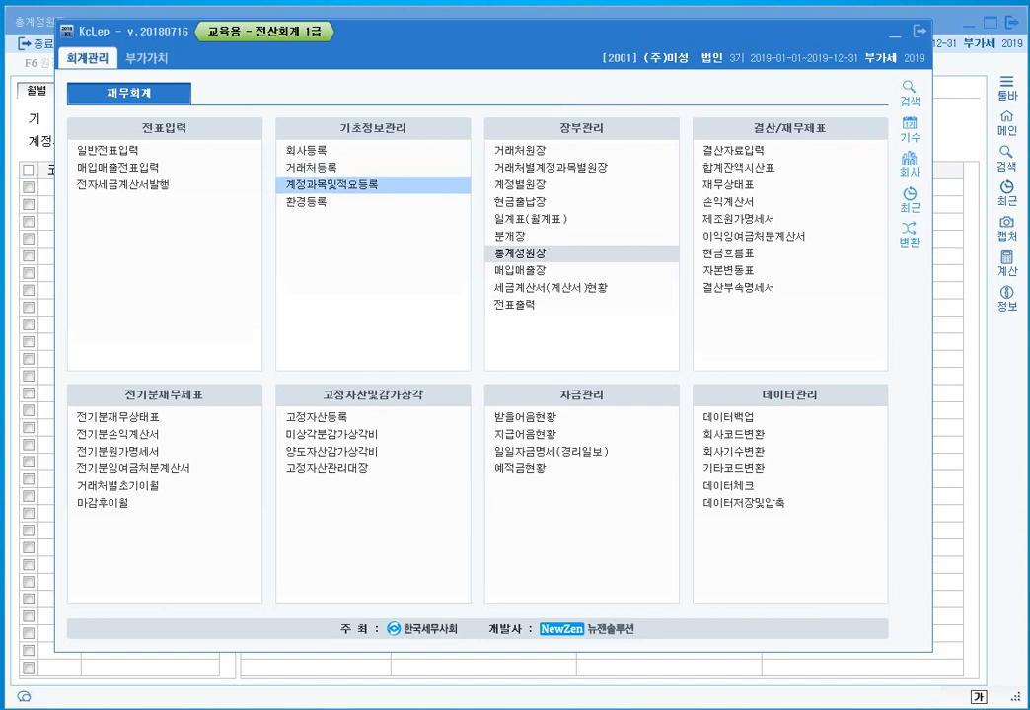
# - In 계정과목및적요등록 under 당좌자산, check accounts 0108 외상매출금 and 0109 대손충당금
pyautogui.click(331, 184)
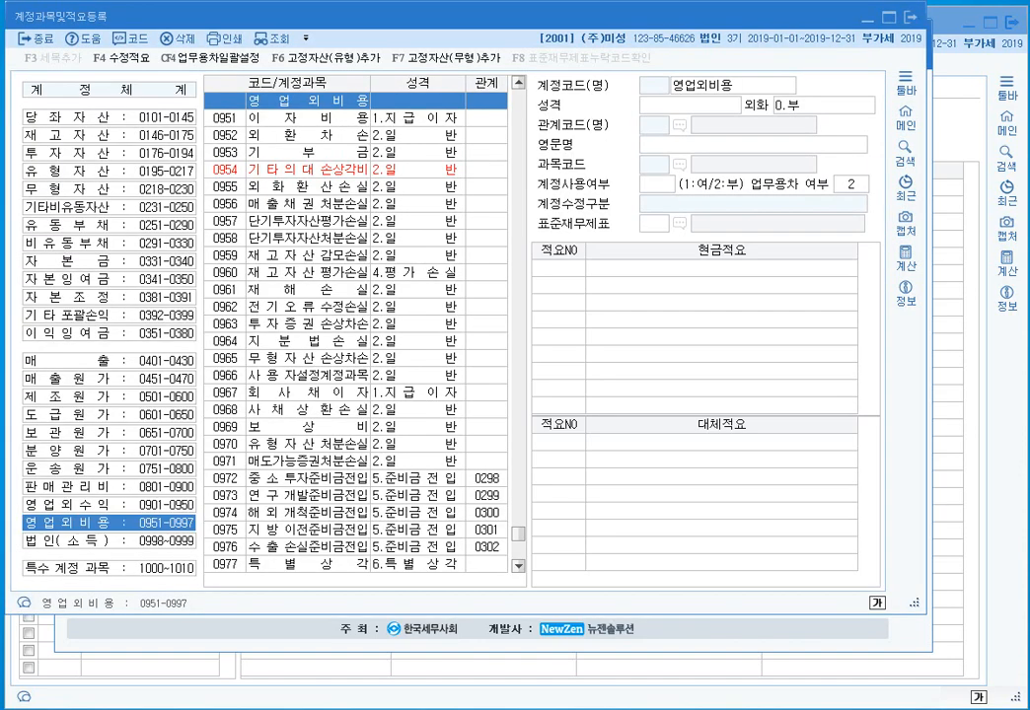
pyautogui.click(110, 117)
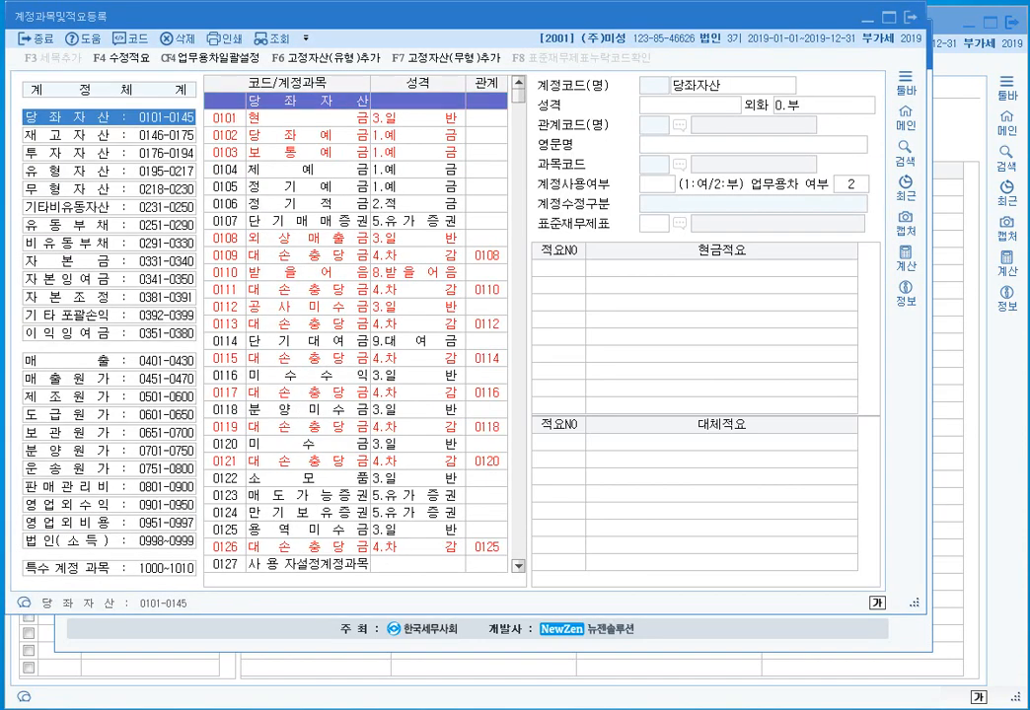
pyautogui.click(308, 238)
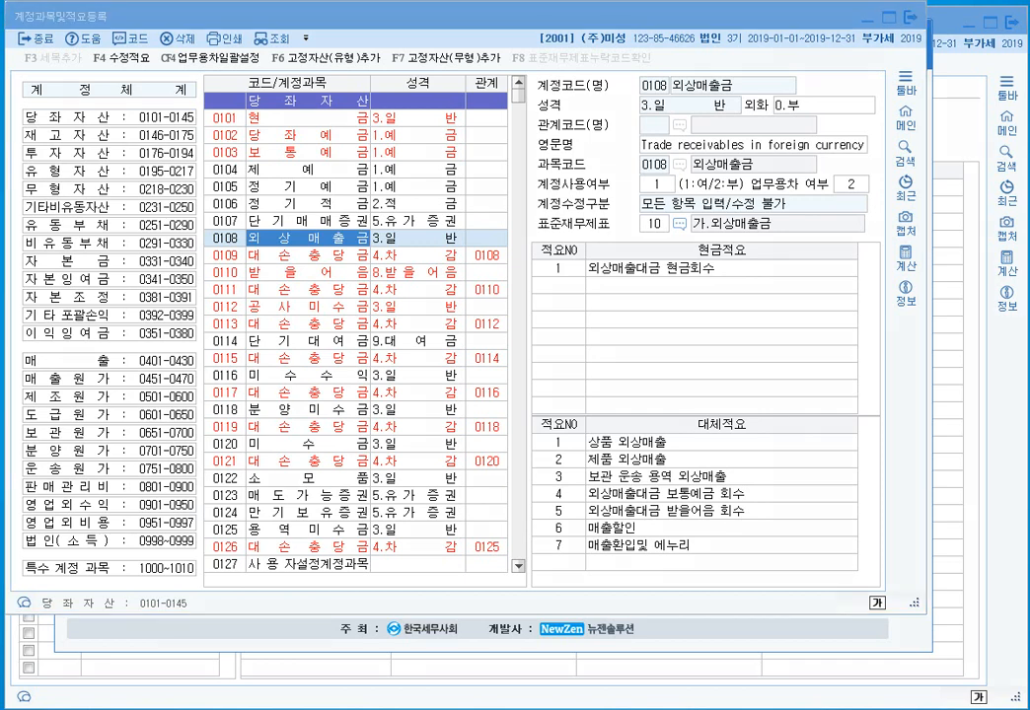
pyautogui.moveTo(361, 265)
pyautogui.mouseDown()
pyautogui.moveTo(224, 264)
pyautogui.moveTo(229, 246)
pyautogui.moveTo(363, 264)
pyautogui.moveTo(209, 268)
pyautogui.moveTo(296, 282)
pyautogui.moveTo(371, 278)
pyautogui.mouseUp()
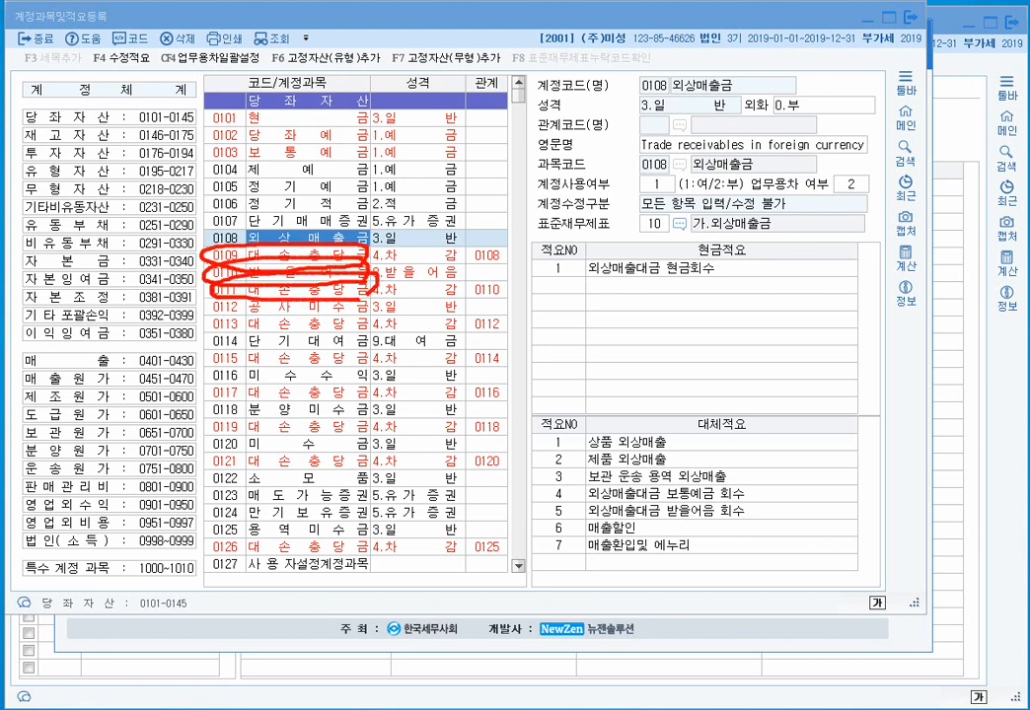
pyautogui.press('Escape')
pyautogui.click(308, 256)
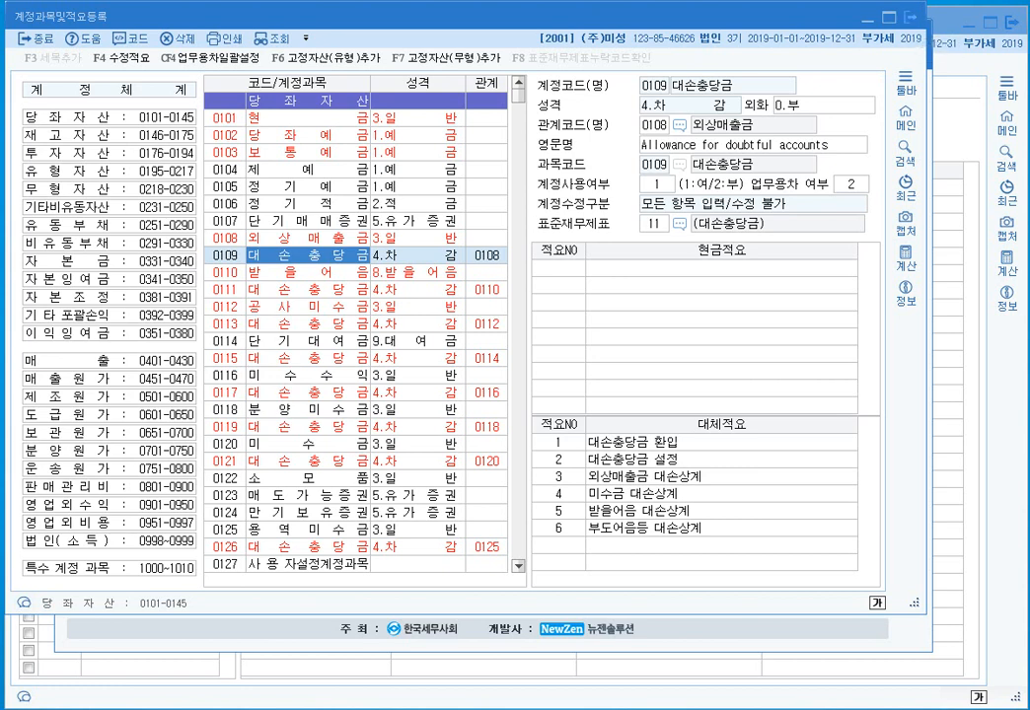
pyautogui.press('Escape')
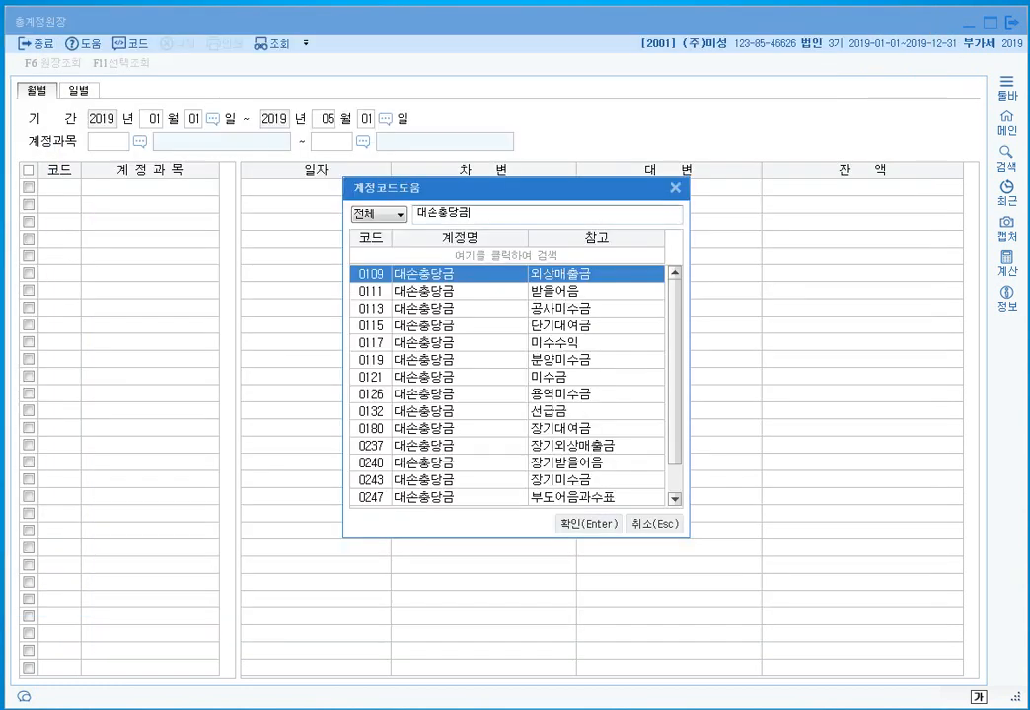
# - Select 0109 대손충당금 and review its 16,000,000 balance through May 2019
pyautogui.press('Return')
pyautogui.press('Return')
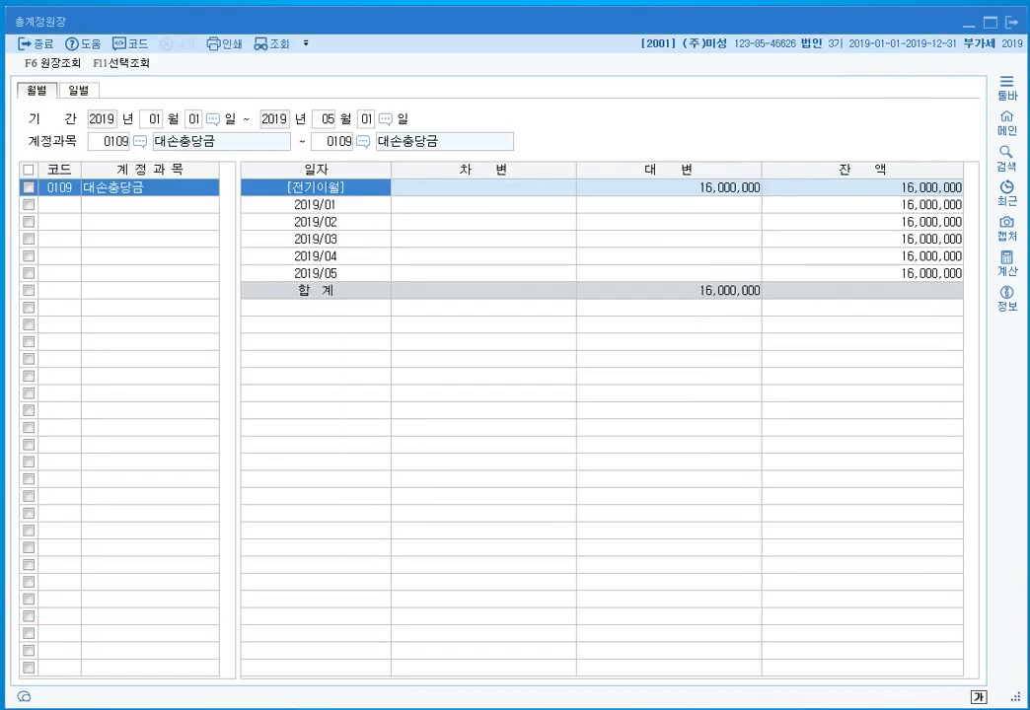
pyautogui.click(316, 205)
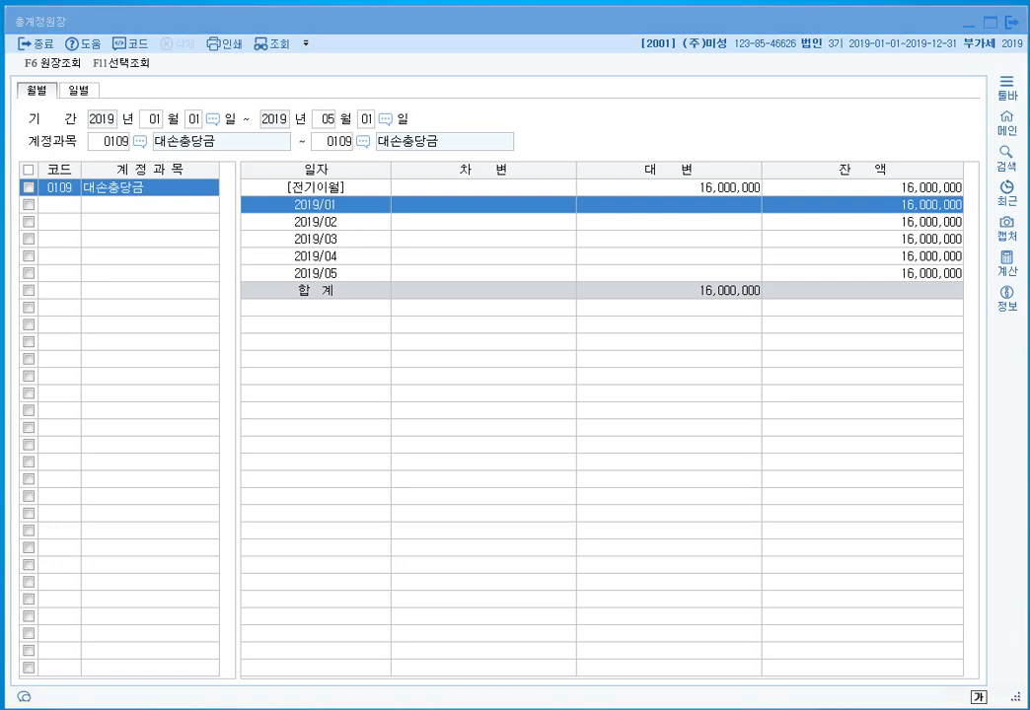
pyautogui.moveTo(764, 202)
pyautogui.mouseDown()
pyautogui.moveTo(709, 208)
pyautogui.moveTo(669, 160)
pyautogui.moveTo(750, 196)
pyautogui.moveTo(742, 202)
pyautogui.mouseUp()
pyautogui.moveTo(753, 277)
pyautogui.mouseDown()
pyautogui.moveTo(688, 304)
pyautogui.moveTo(735, 321)
pyautogui.moveTo(768, 316)
pyautogui.mouseUp()
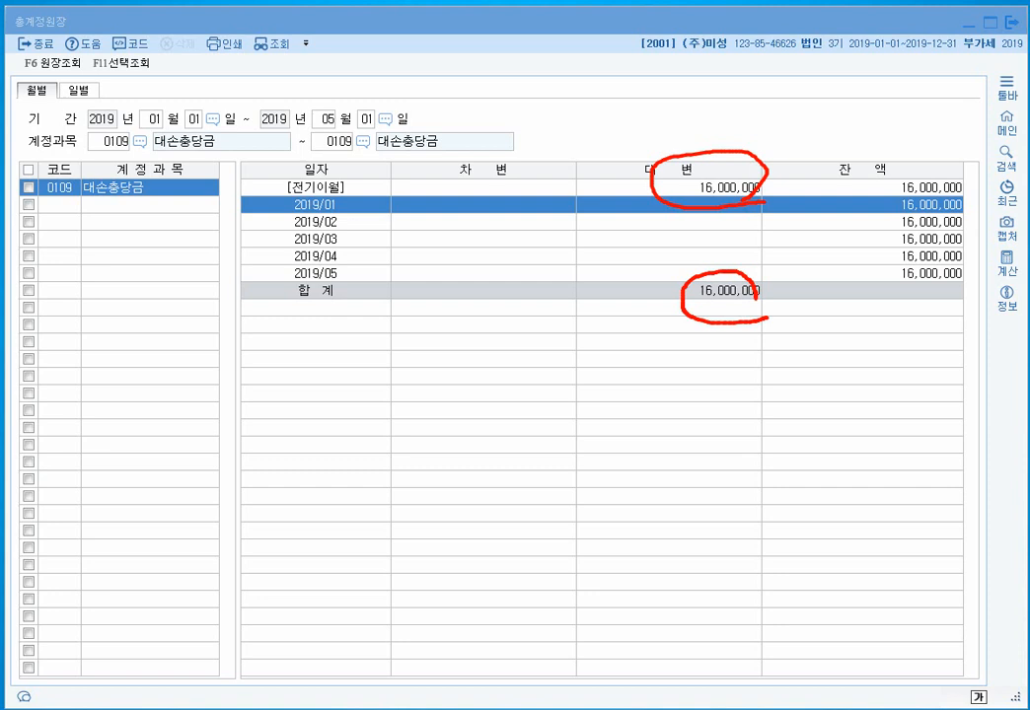
pyautogui.moveTo(903, 272)
pyautogui.mouseDown()
pyautogui.moveTo(917, 287)
pyautogui.moveTo(964, 266)
pyautogui.mouseUp()
pyautogui.press('Escape')
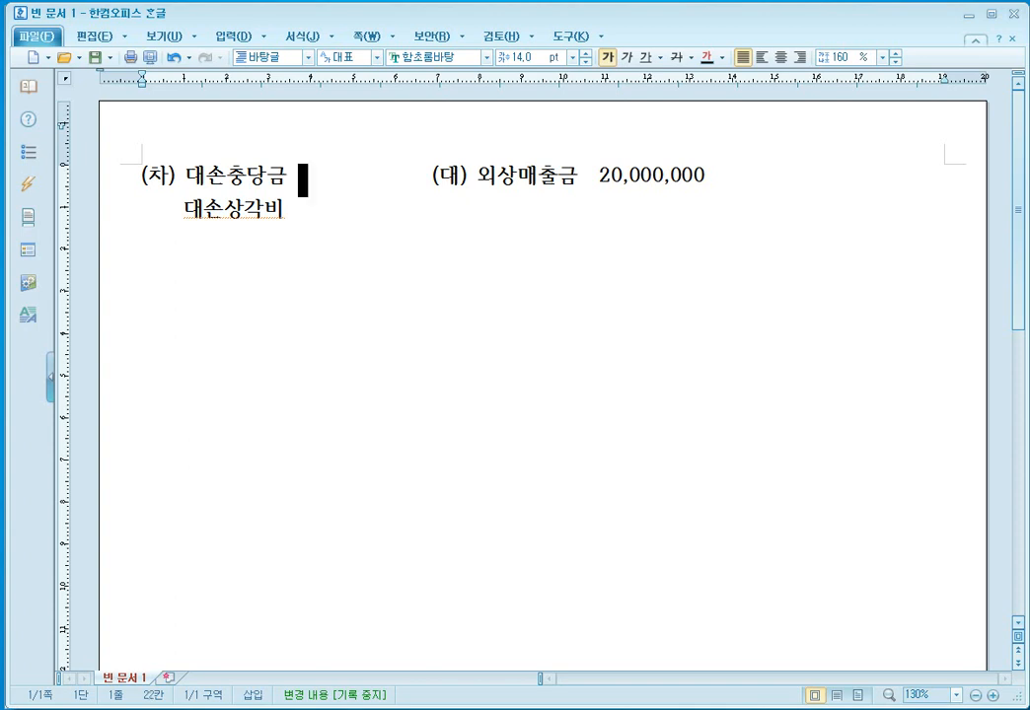
# - Add 16,000,000 beside 대손충당금 and 4,000,000 beside 대손상각비 in the note
pyautogui.hotkey('shift', 'Right')
pyautogui.hotkey('shift', 'Right')
pyautogui.hotkey('shift', 'Right')
pyautogui.hotkey('shift', 'Right')
pyautogui.hotkey('shift', 'Right')
pyautogui.hotkey('shift', 'Right')
pyautogui.hotkey('shift', 'Right')
pyautogui.hotkey('shift', 'Right')
pyautogui.hotkey('shift', 'Right')
pyautogui.hotkey('shift', 'Right')
pyautogui.hotkey('shift', 'Right')
pyautogui.hotkey('shift', 'Right')
pyautogui.hotkey('shift', 'Right')
pyautogui.hotkey('shift', 'Right')
pyautogui.hotkey('shift', 'Right')
pyautogui.write('16,000,000')
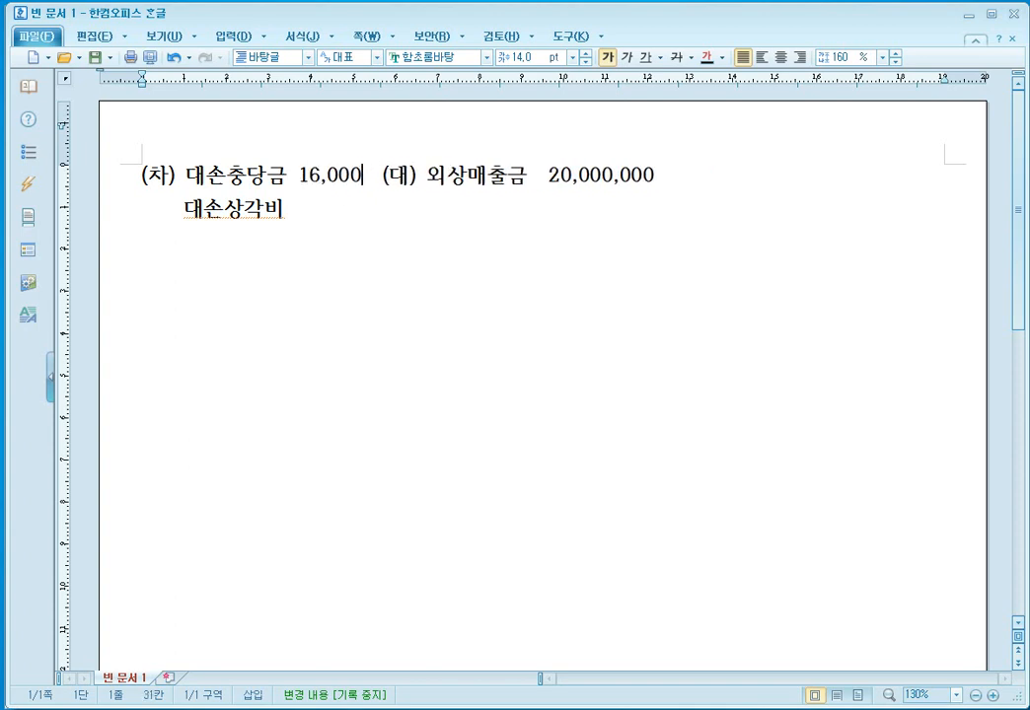
pyautogui.press('Down')
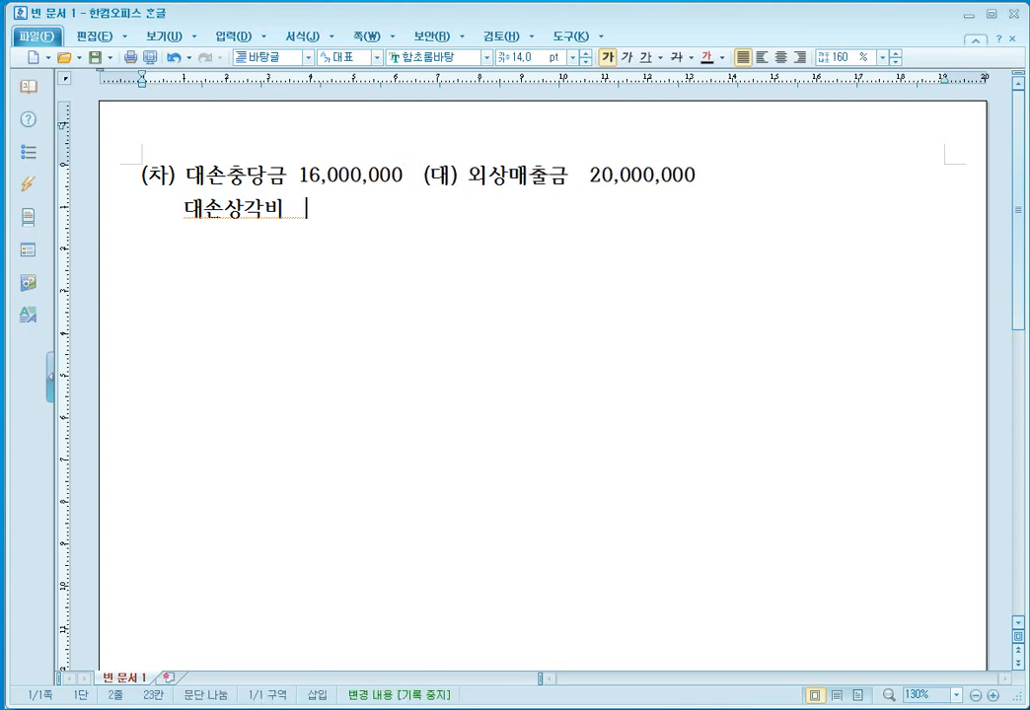
pyautogui.write('4,000,000')
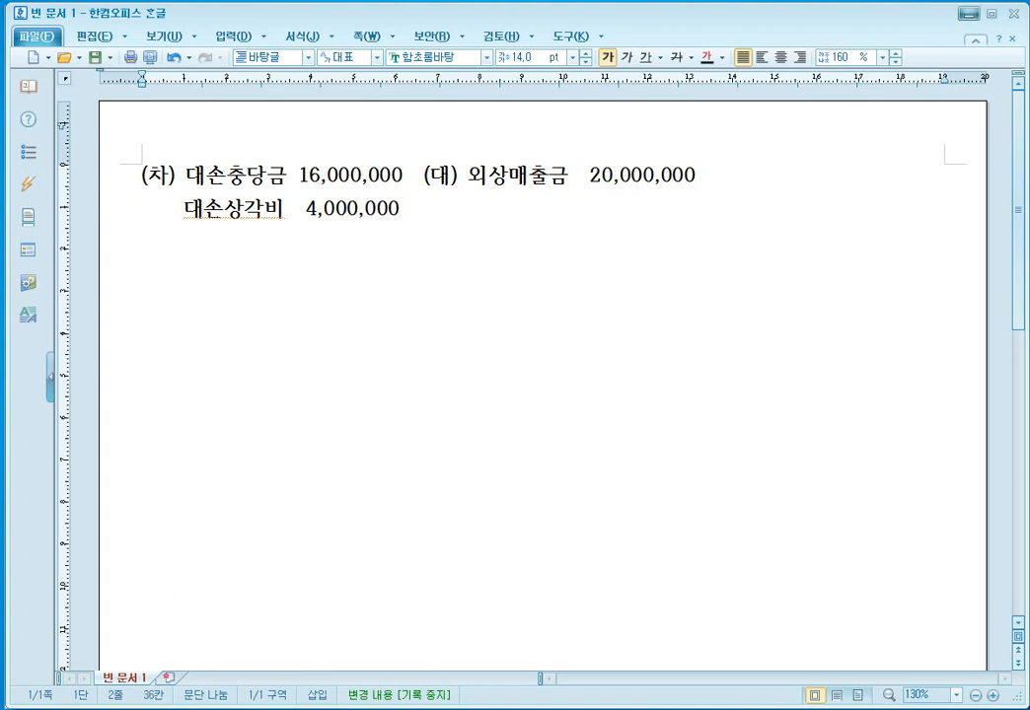
pyautogui.click(968, 14)
# - Credit 0108 외상매출금 20,000,000 for partner 00106 평화상사 on May 1
pyautogui.write('4')
pyautogui.press('Return')
pyautogui.write('108')
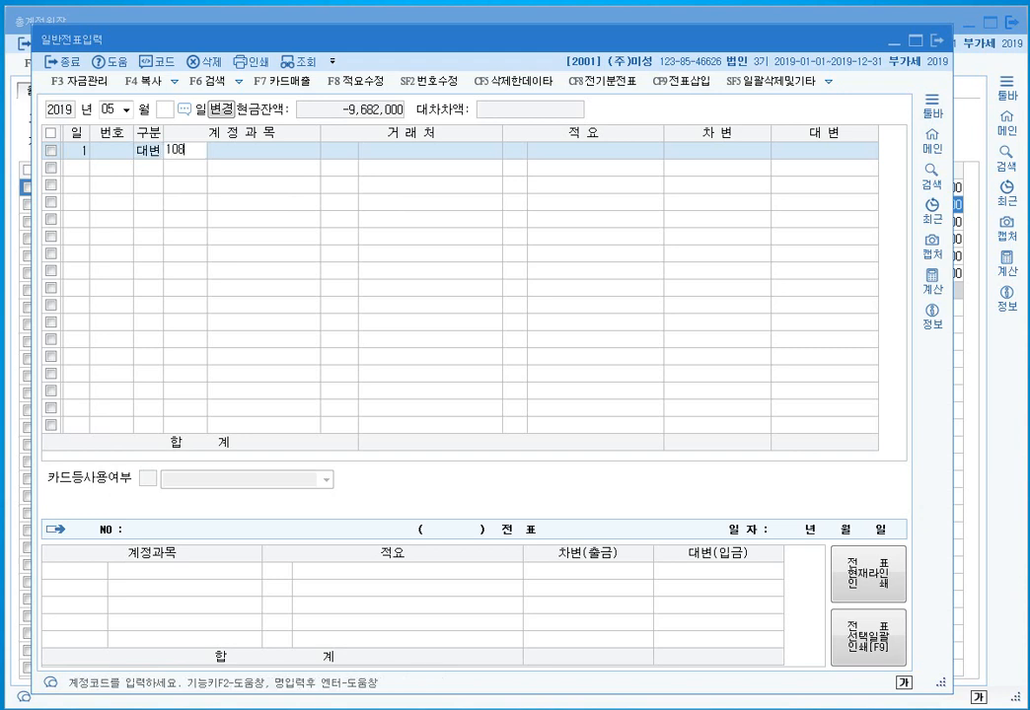
pyautogui.press('Return')
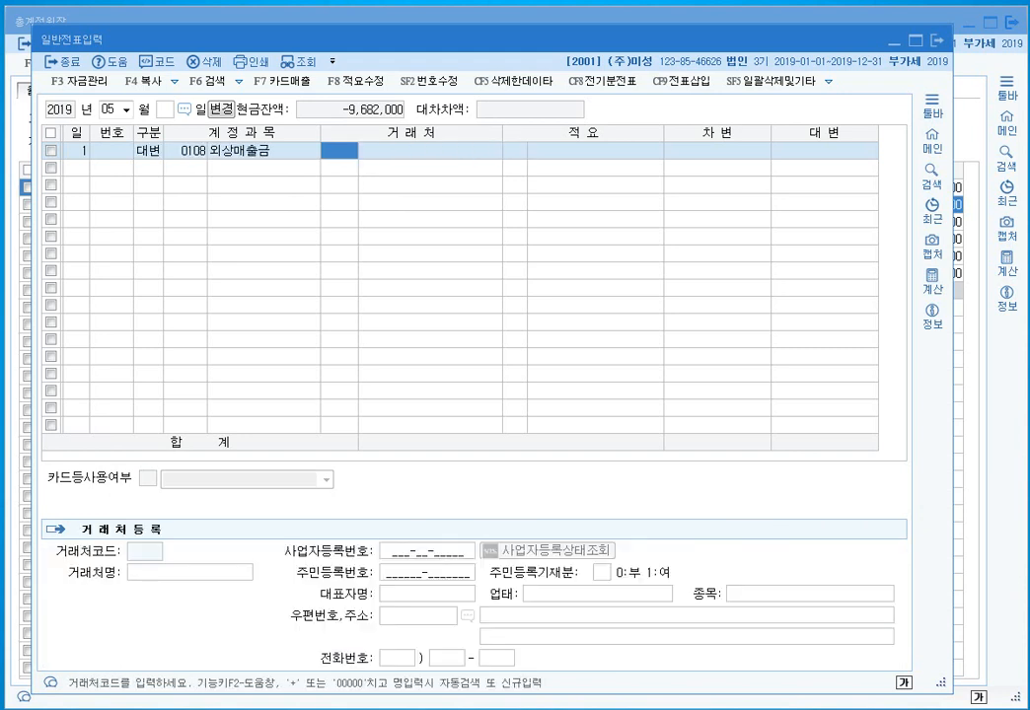
pyautogui.write('평화상')
pyautogui.press('Return')
pyautogui.press('Return')
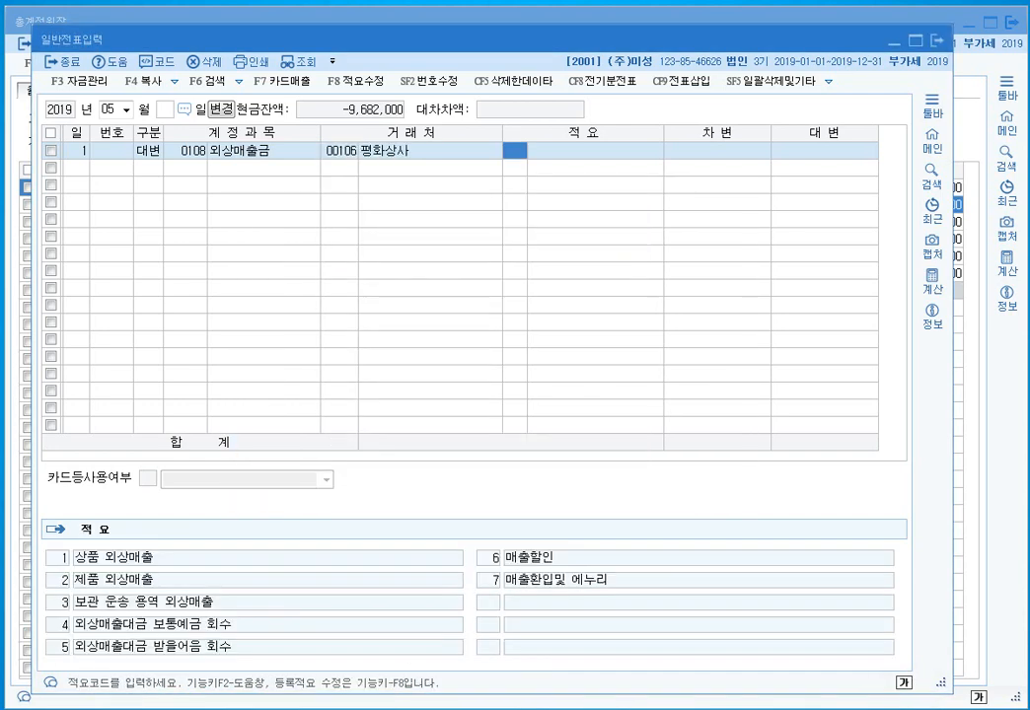
pyautogui.press('Return')
pyautogui.write('20000000')
# - Debit 0109 대손충당금 16,000,000 for partner 00106 평화상사
pyautogui.press('Return')
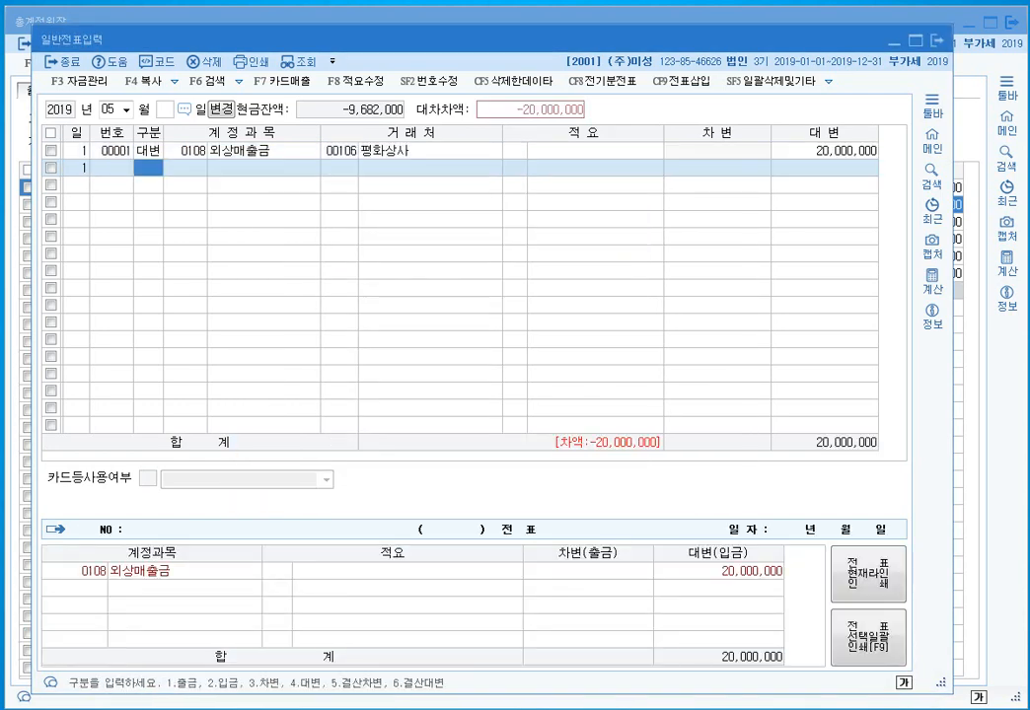
pyautogui.write('3109')
pyautogui.press('Return')
pyautogui.press('Left')
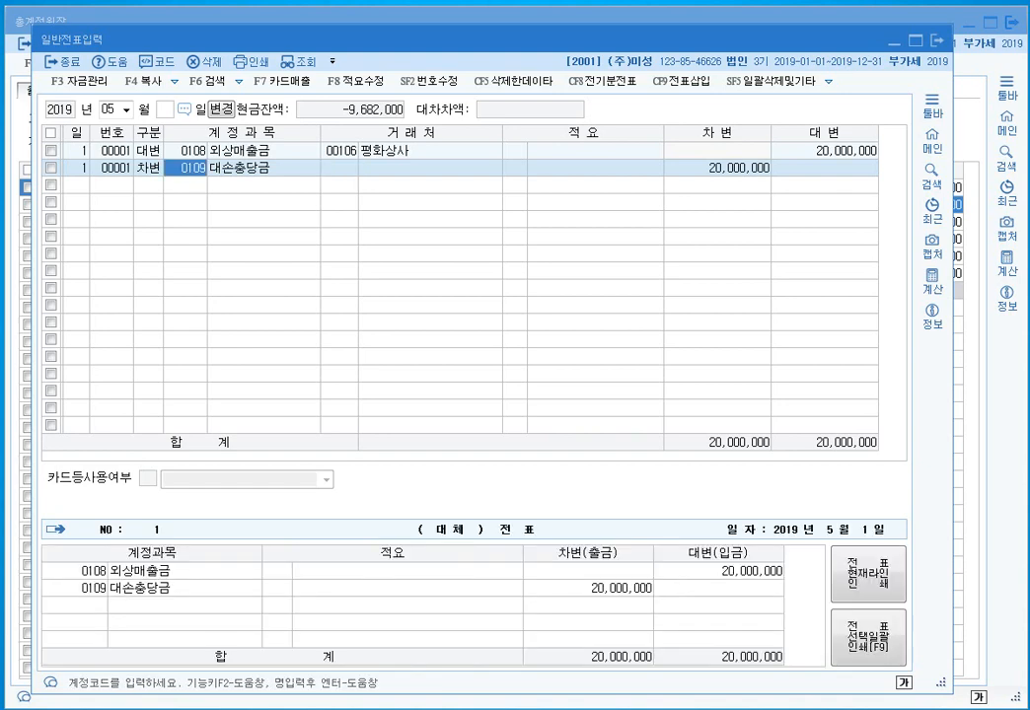
pyautogui.write('대손')
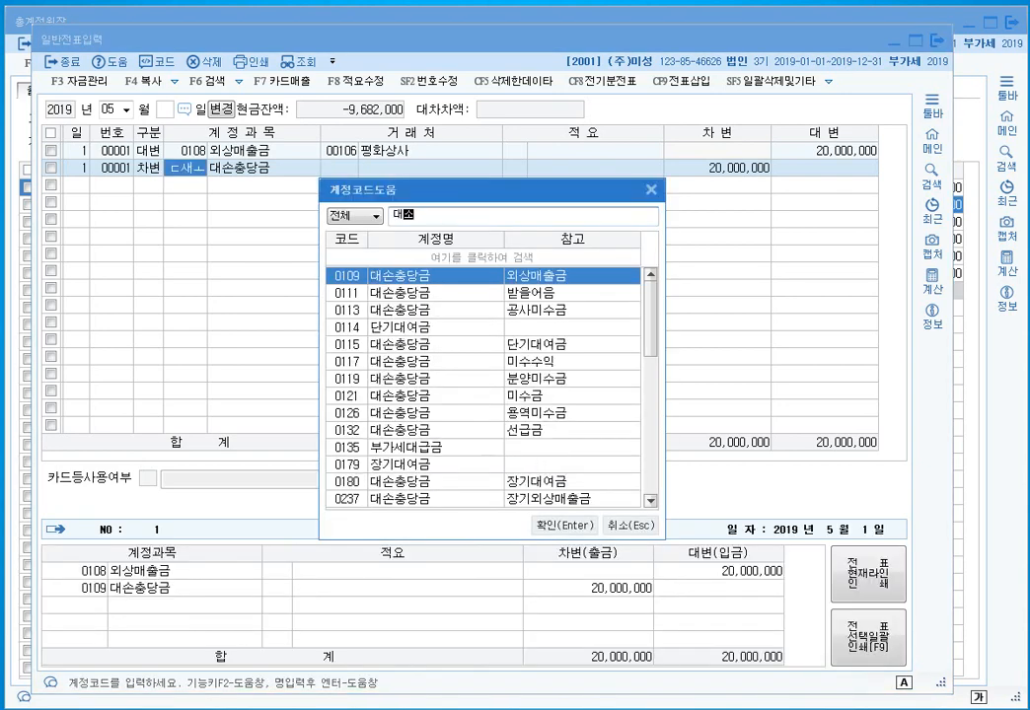
pyautogui.press('Return')
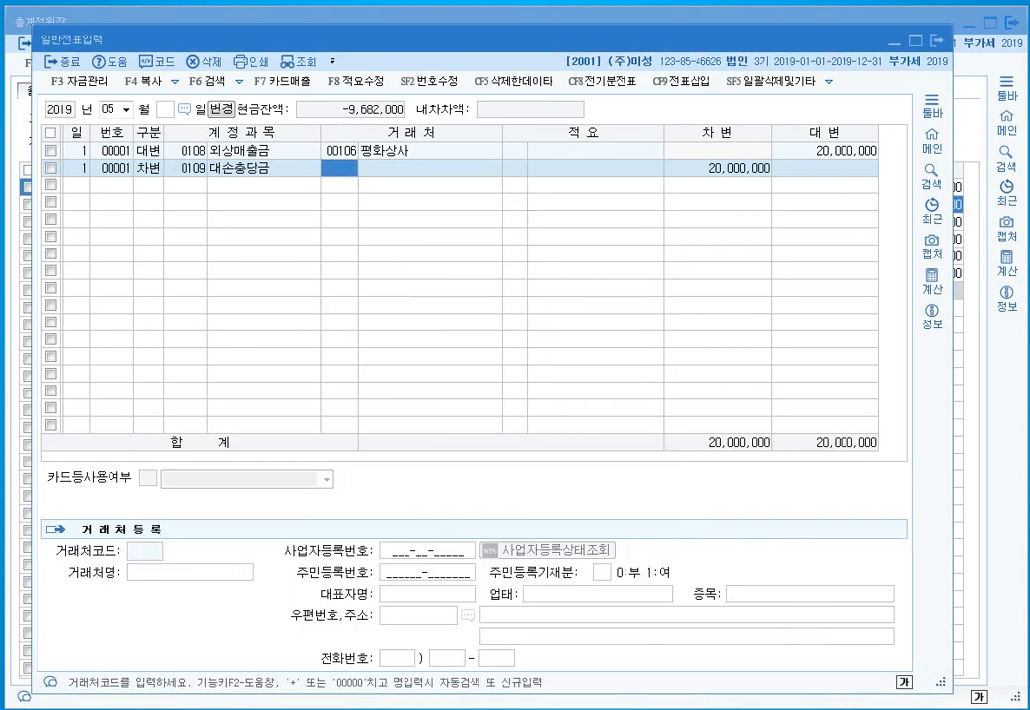
pyautogui.press('Return')
pyautogui.press('Left')
pyautogui.write('106')
pyautogui.press('Return')
pyautogui.press('Return')
pyautogui.press('Return')
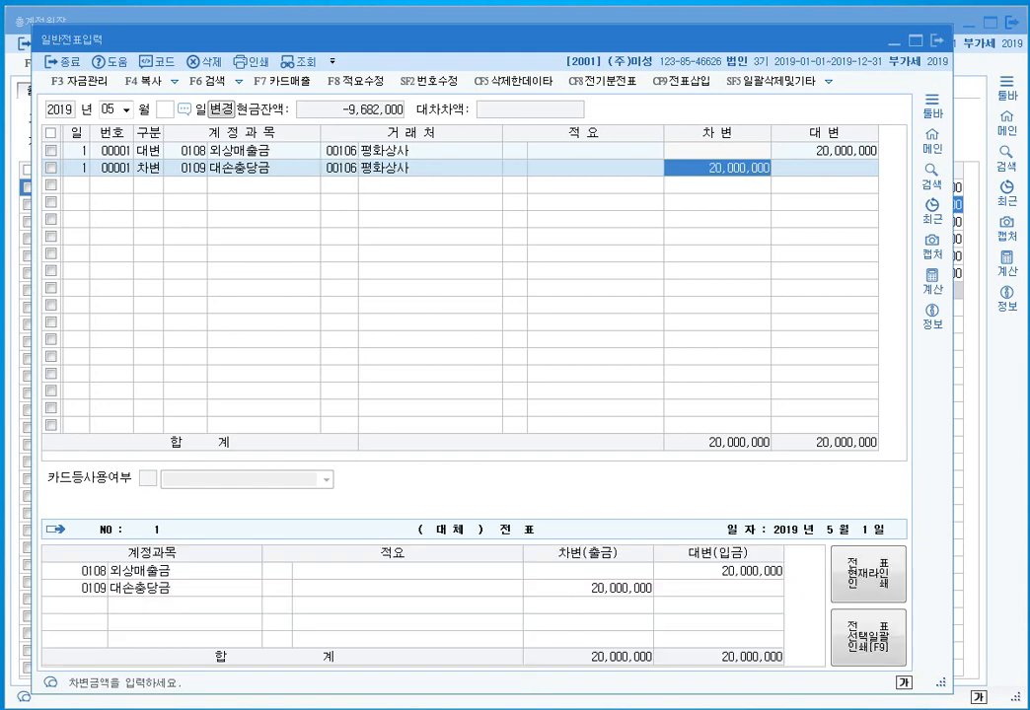
pyautogui.write('16000000')
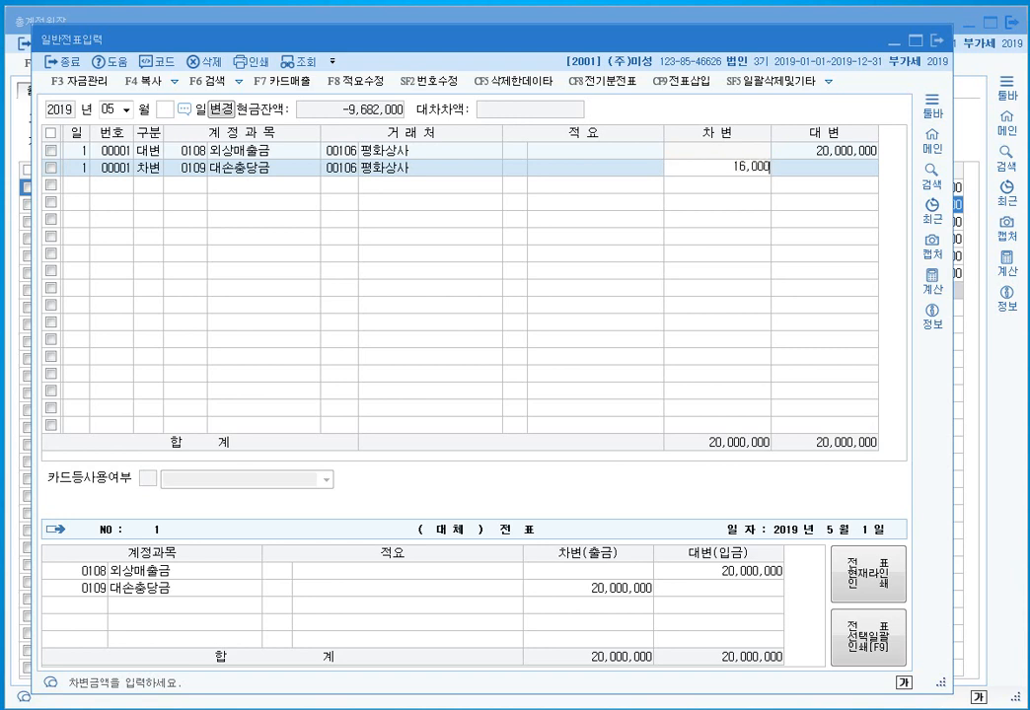
pyautogui.press('Return')
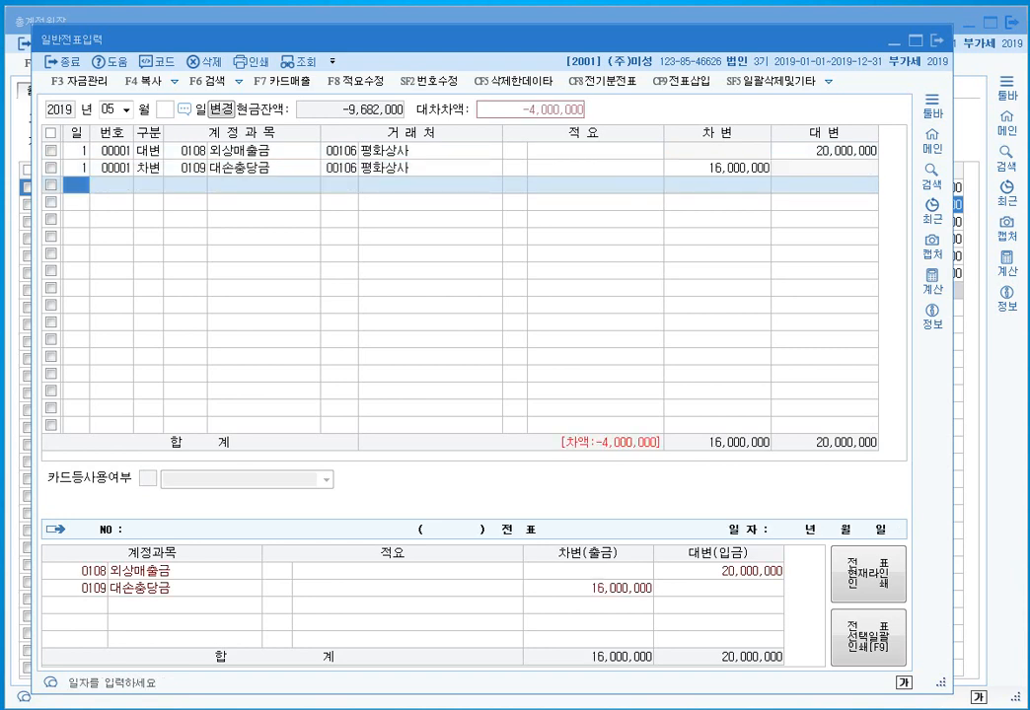
# - Add a day 1 debit line to 0835 대손상각비 for 4,000,000
pyautogui.write('1')
pyautogui.press('Return')
pyautogui.write('3')
pyautogui.press('Return')
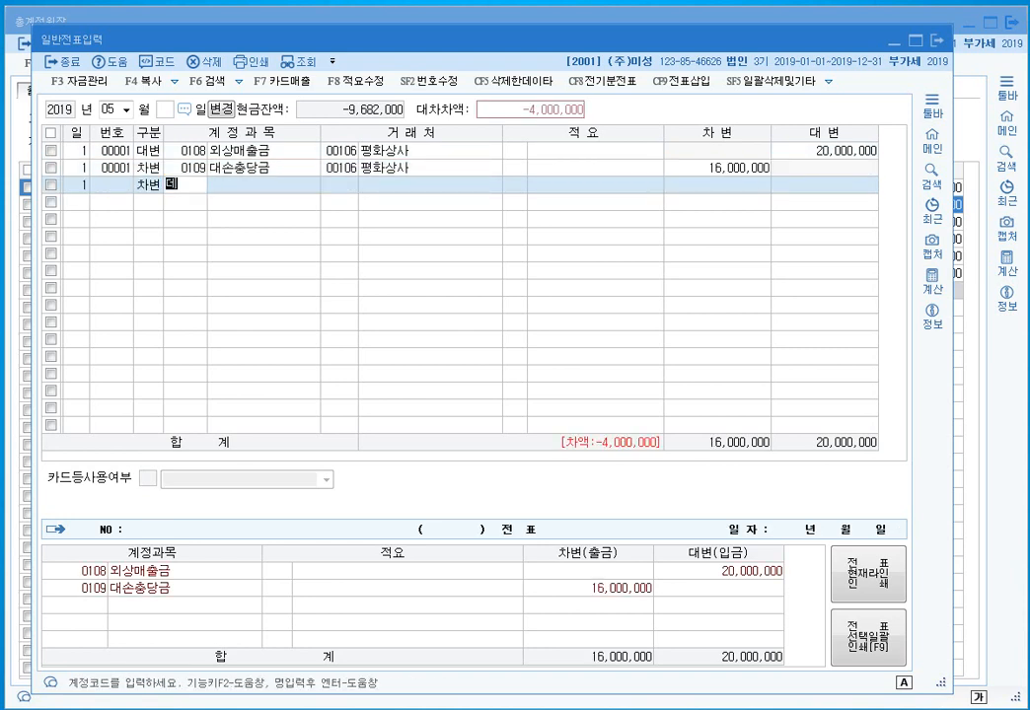
pyautogui.write('대손상')
pyautogui.press('Return')
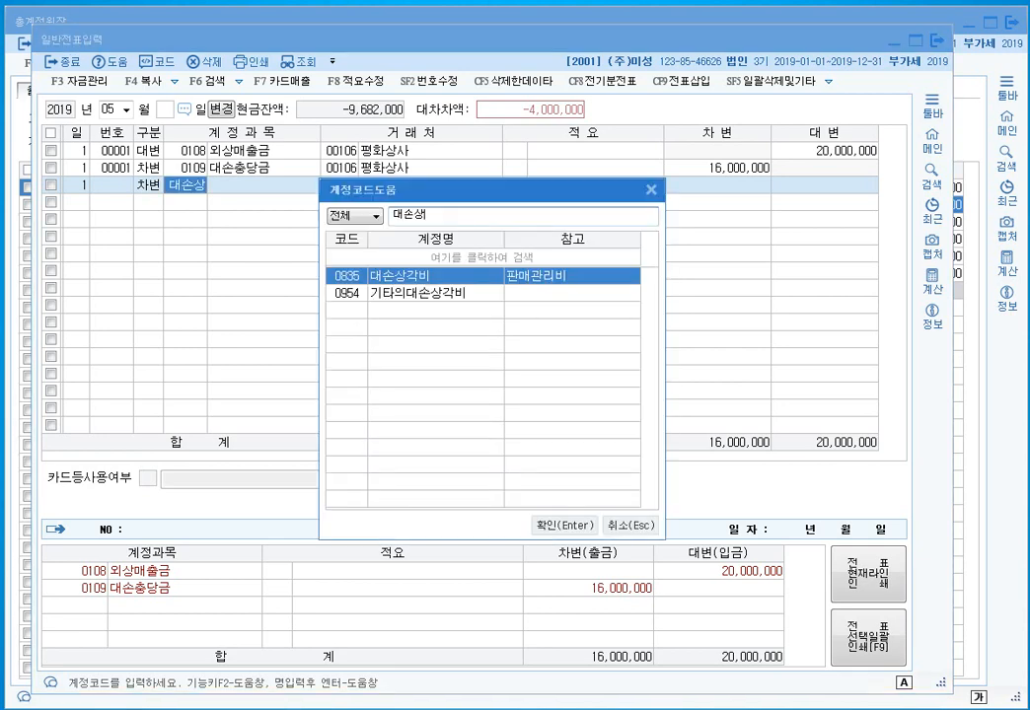
pyautogui.press('Return')
pyautogui.press('Return')
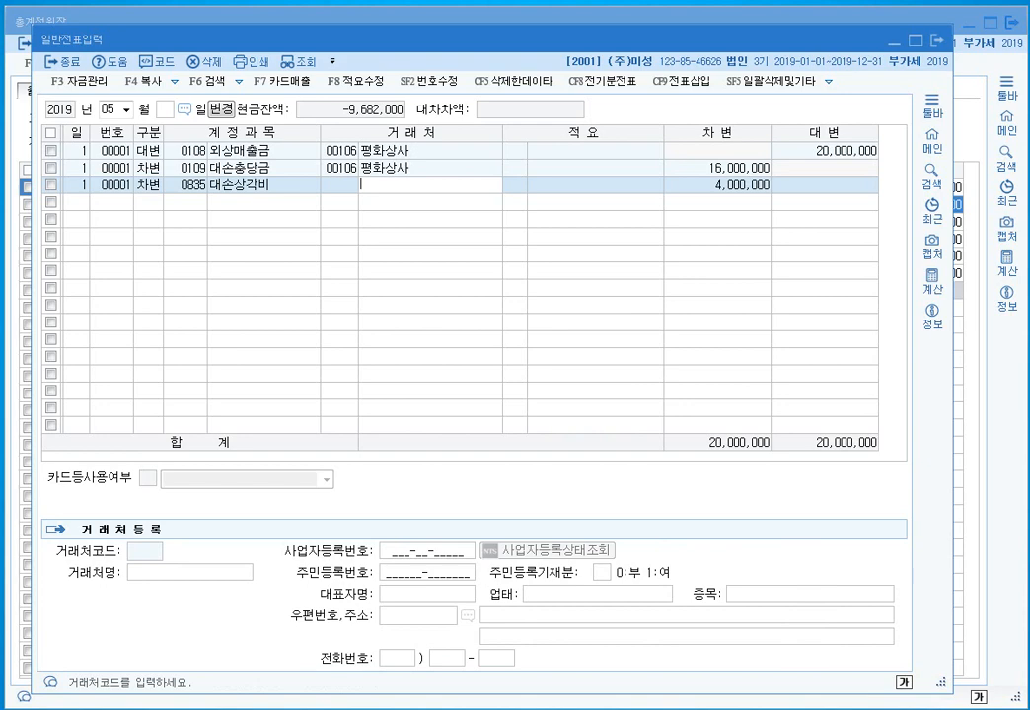
pyautogui.press('Return')
pyautogui.press('Return')
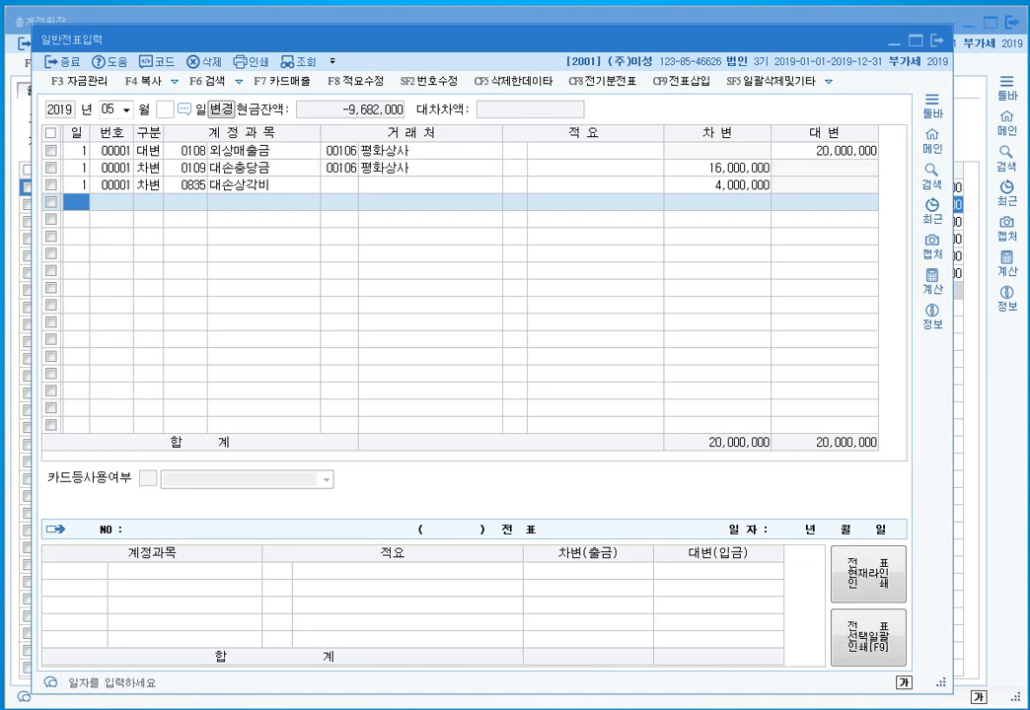
# - On May 2, credit 0108 외상매출금 500,000 for partner 기쁨의류
pyautogui.write('2')
pyautogui.press('Return')
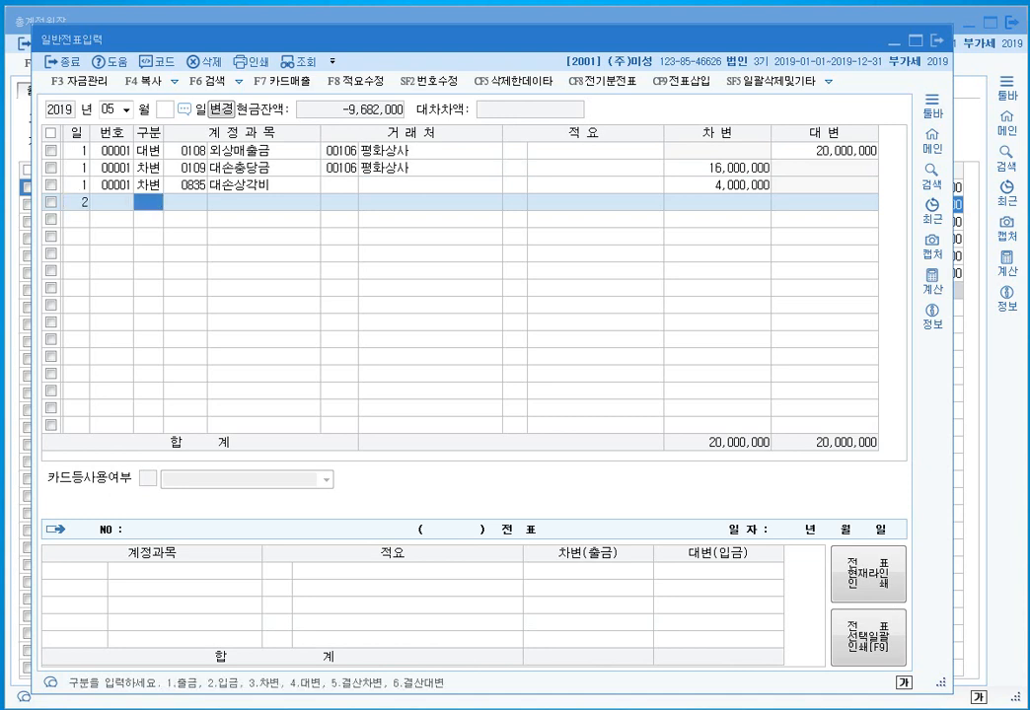
pyautogui.write('4')
pyautogui.press('Return')
pyautogui.write('108')
pyautogui.press('Return')
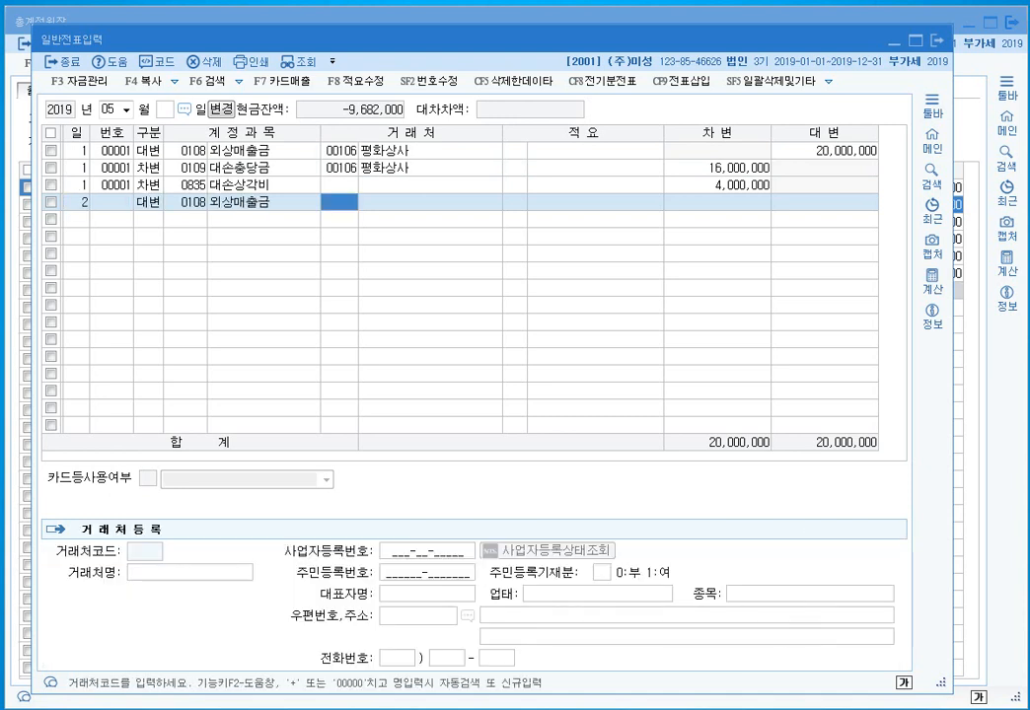
pyautogui.write('개쁨')
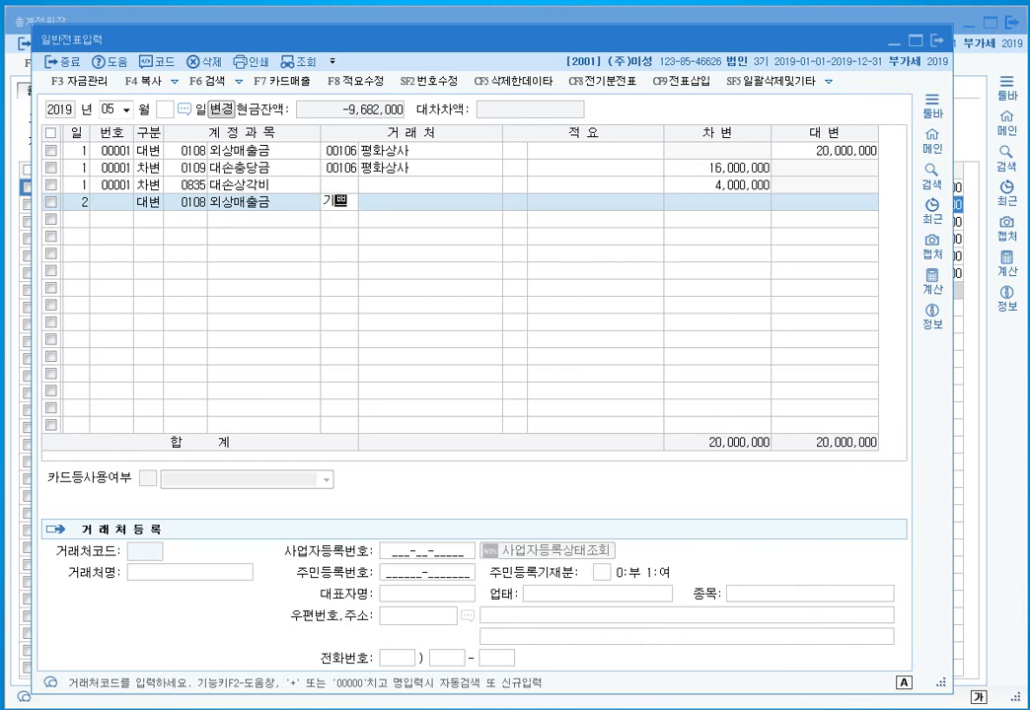
pyautogui.press('Return')
pyautogui.press('Return')
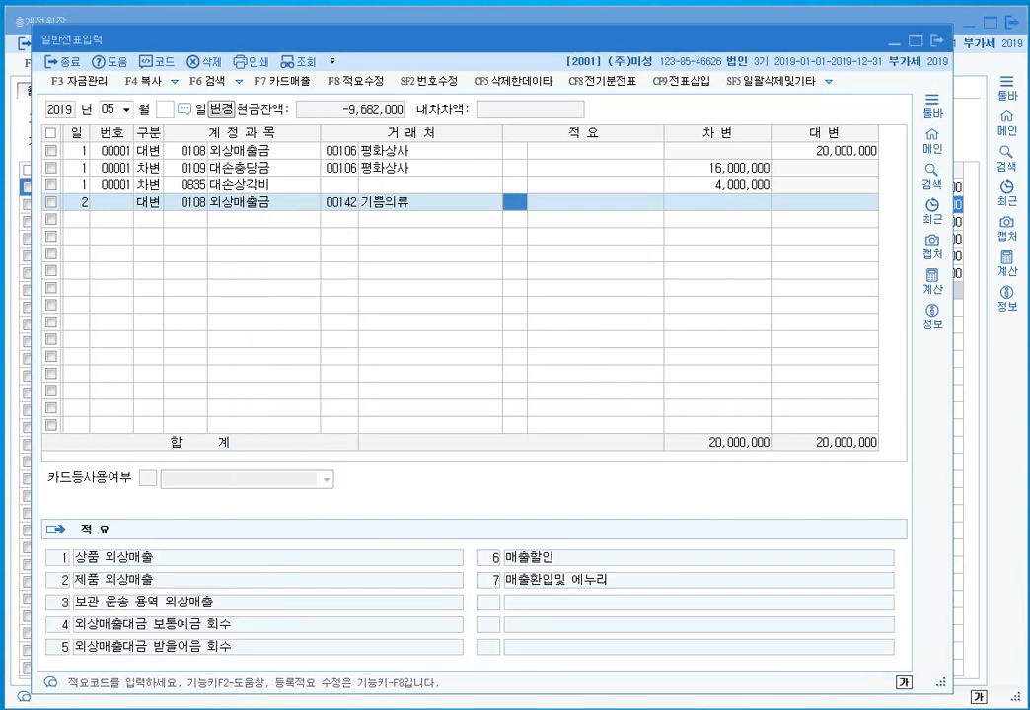
pyautogui.press('Return')
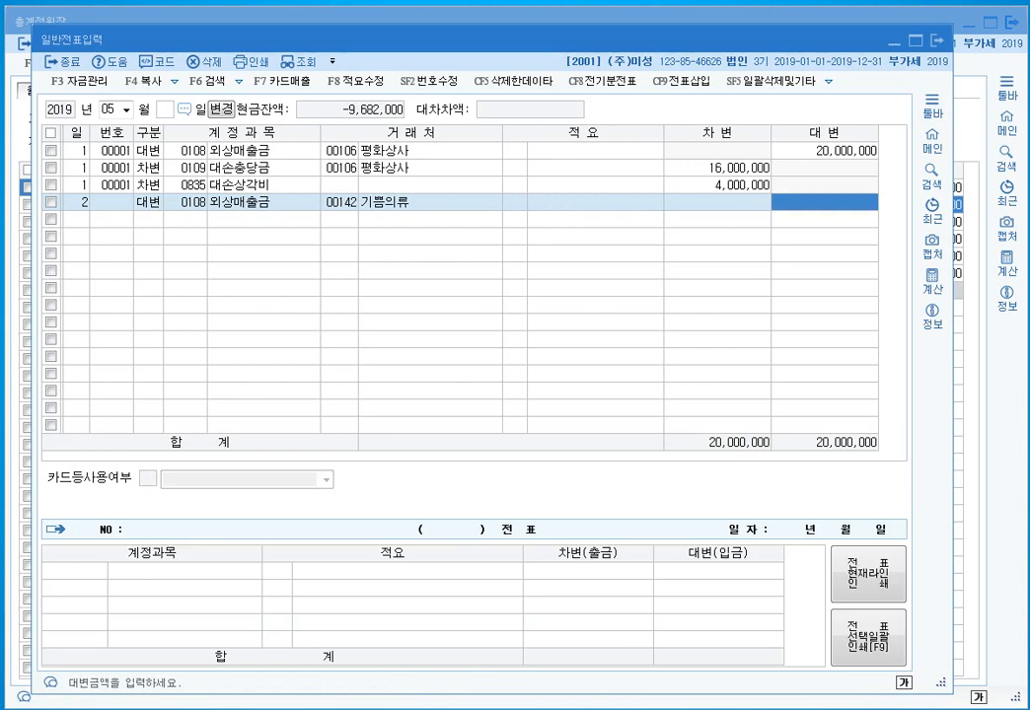
pyautogui.write('5000000')
pyautogui.press('Return')
# - Debit 0835 대손상각비 500,000 to balance the May 2 voucher
pyautogui.write('3')
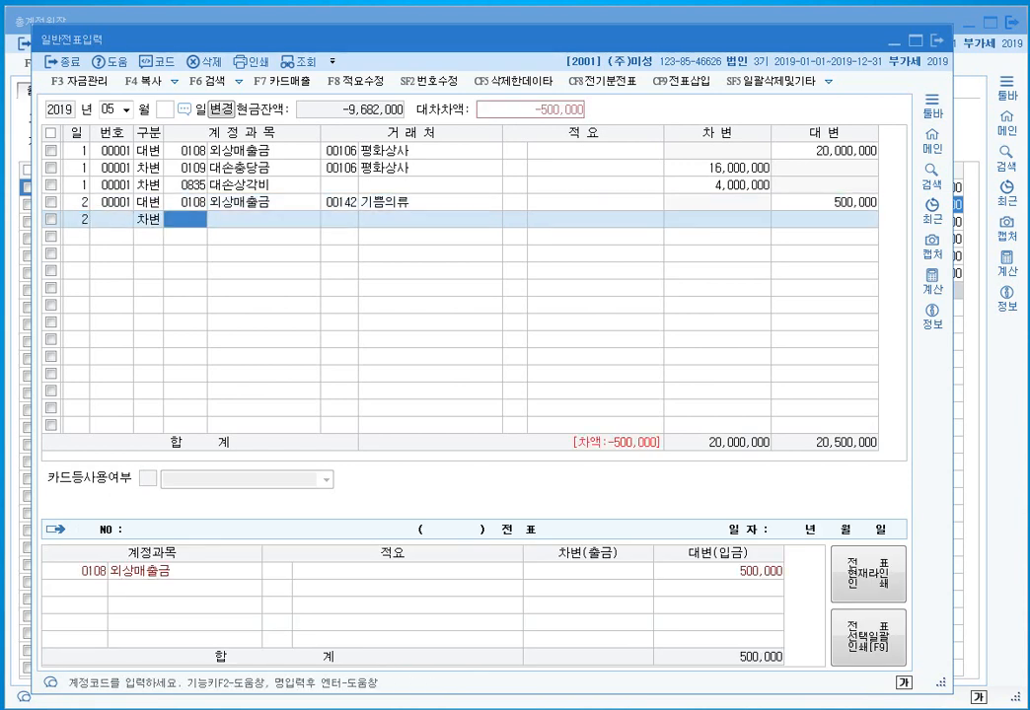
pyautogui.write('835')
pyautogui.press('Return')
pyautogui.press('Return')
pyautogui.press('Return')
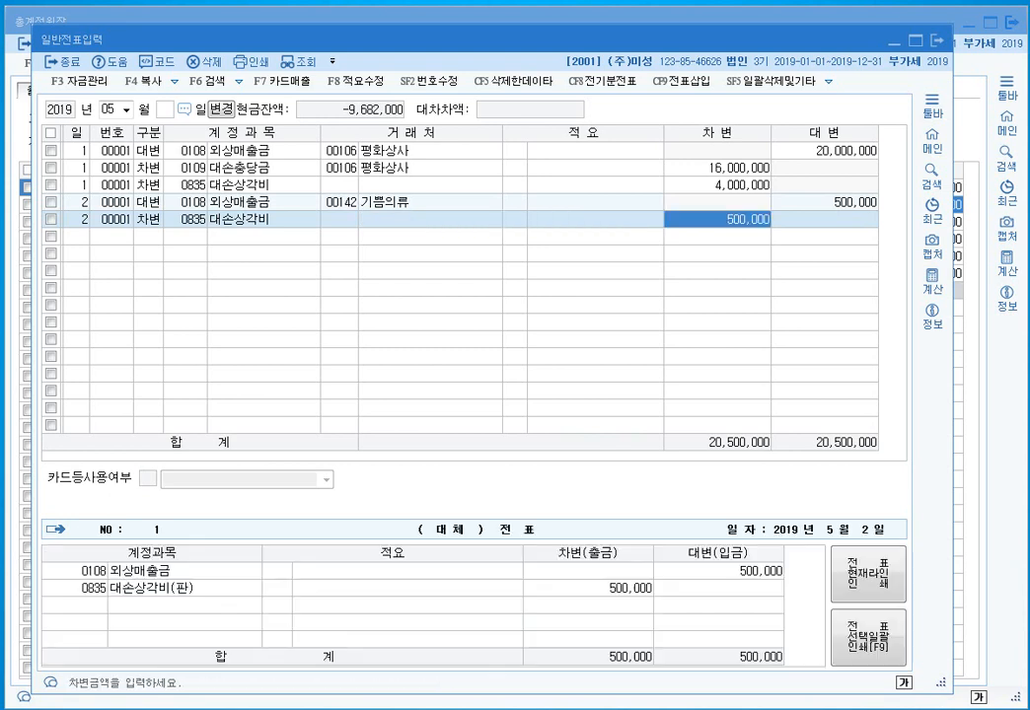
pyautogui.press('Return')
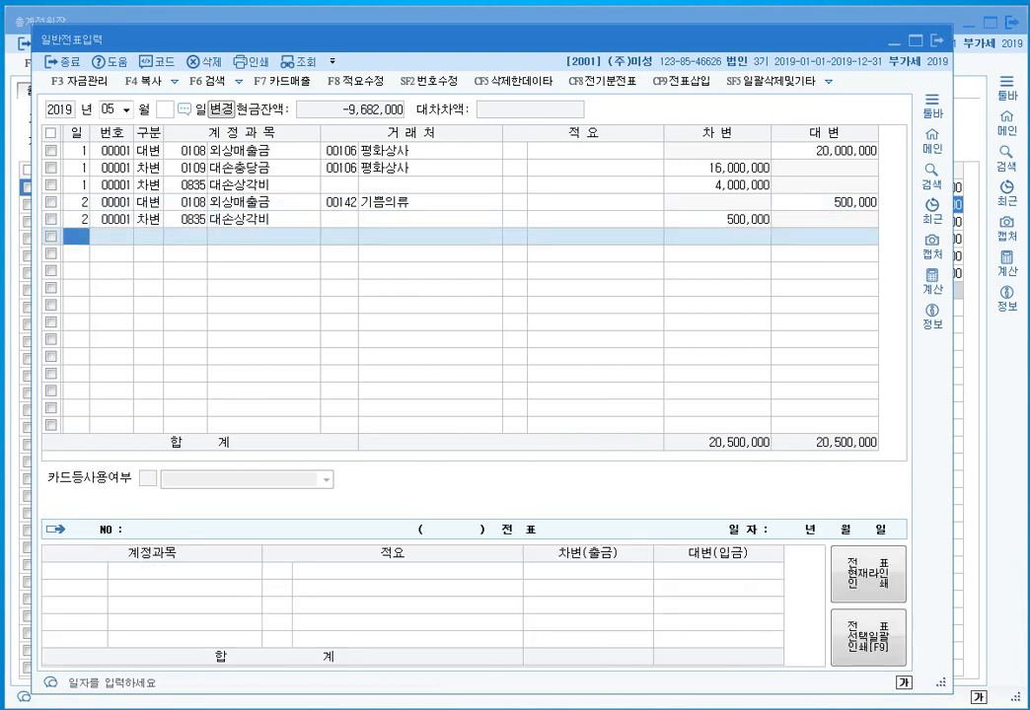
pyautogui.write('3')
pyautogui.press('Return')
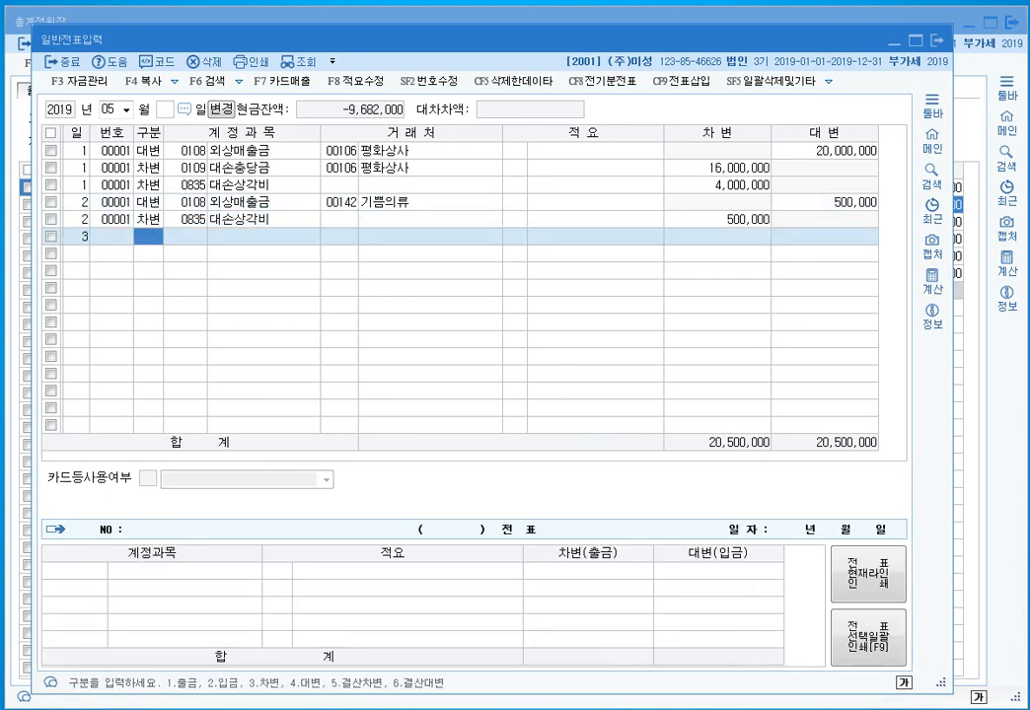
# - On May 3, credit 0114 단기대여금 500,000 for partner 김별상사
pyautogui.write('4')
pyautogui.press('Return')
pyautogui.write('114')
pyautogui.press('Return')
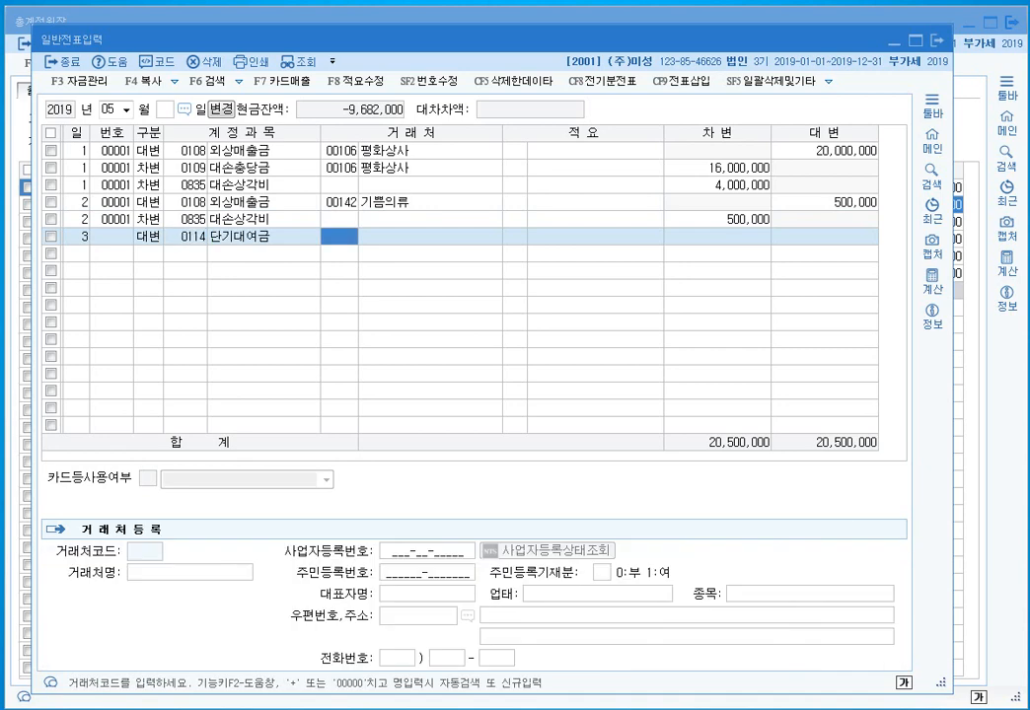
pyautogui.write('김별')
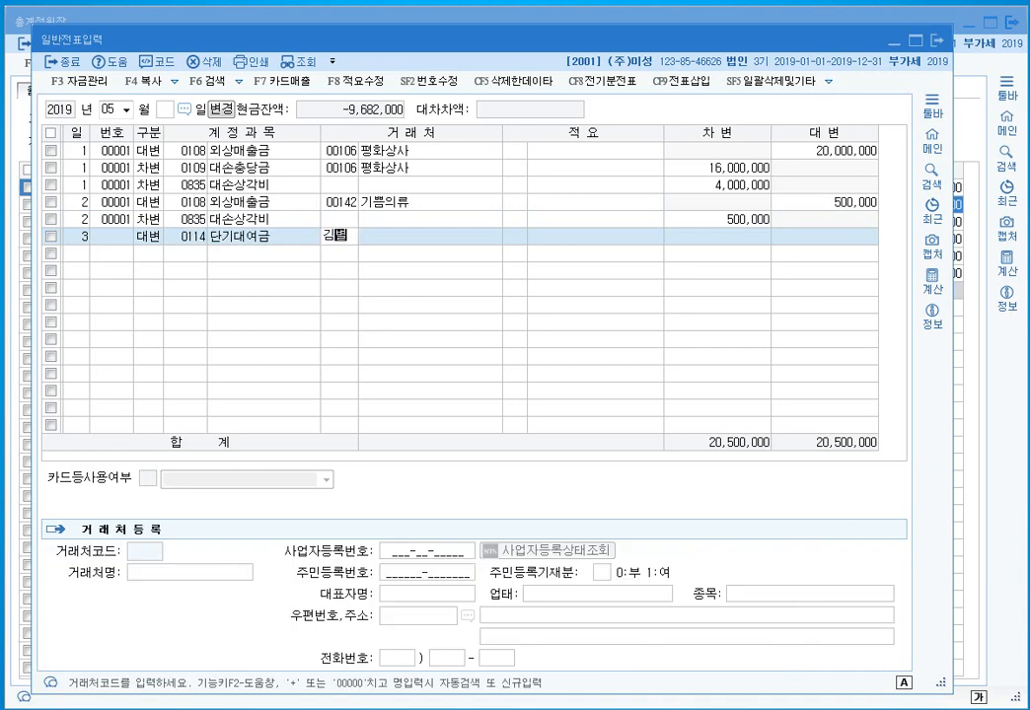
pyautogui.press('Return')
pyautogui.press('Return')
pyautogui.press('Return')
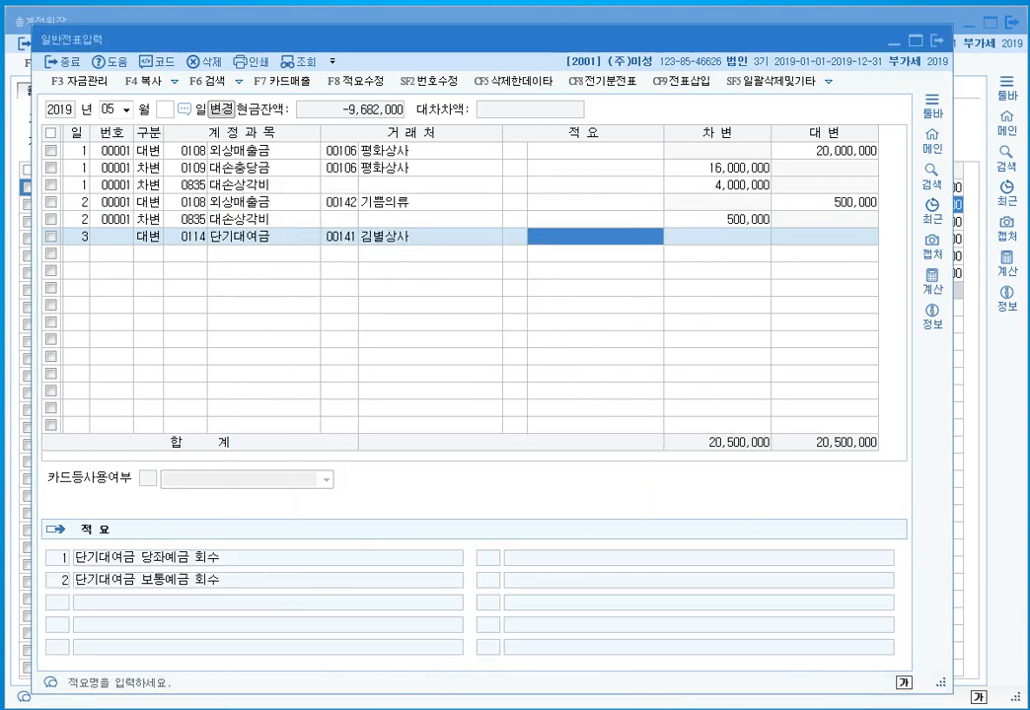
pyautogui.press('Return')
pyautogui.write('500,000')
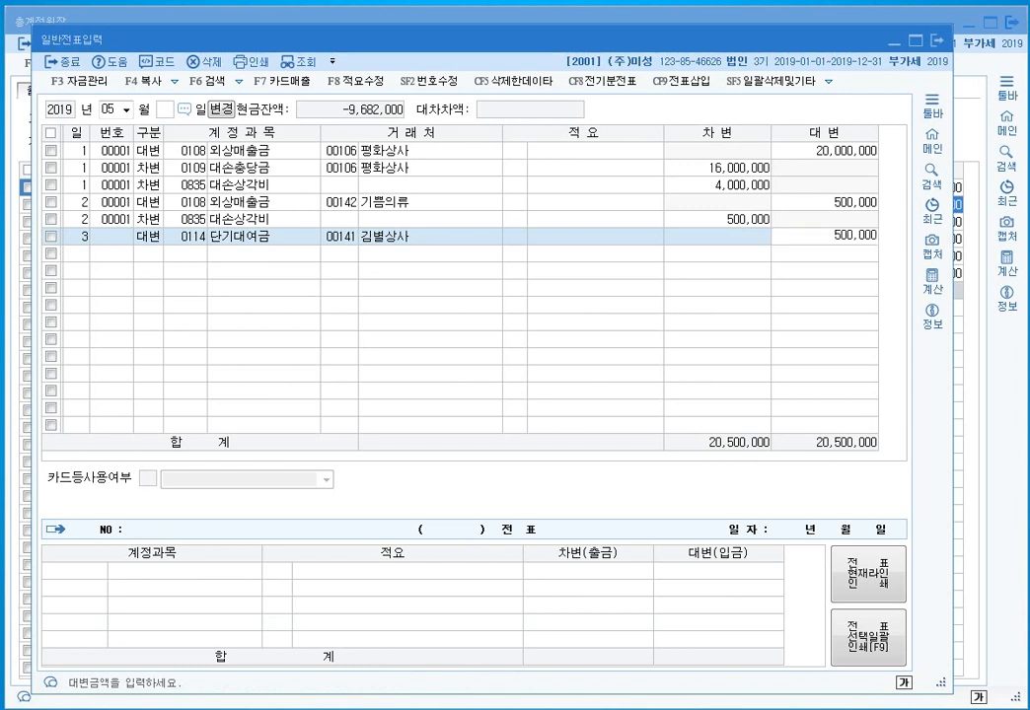
pyautogui.press('Return')
# - Debit 0954 기타의대손상각비 500,000 to balance the May 3 voucher
pyautogui.write('3')
pyautogui.press('Return')
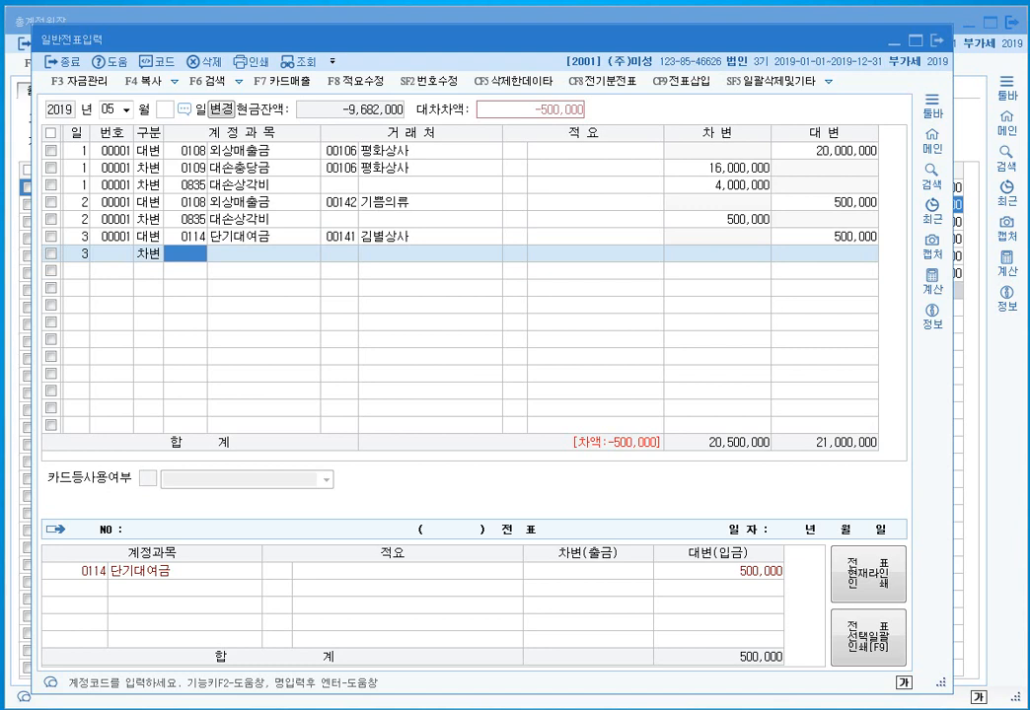
pyautogui.write('기타')
pyautogui.press('Return')
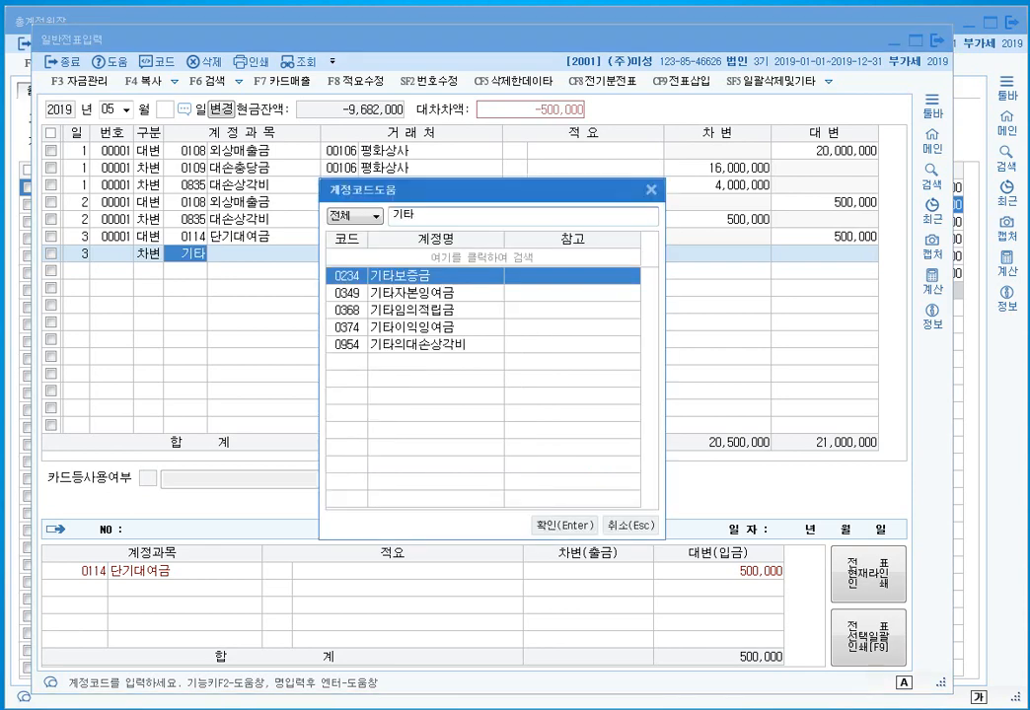
pyautogui.doubleClick(417, 345)
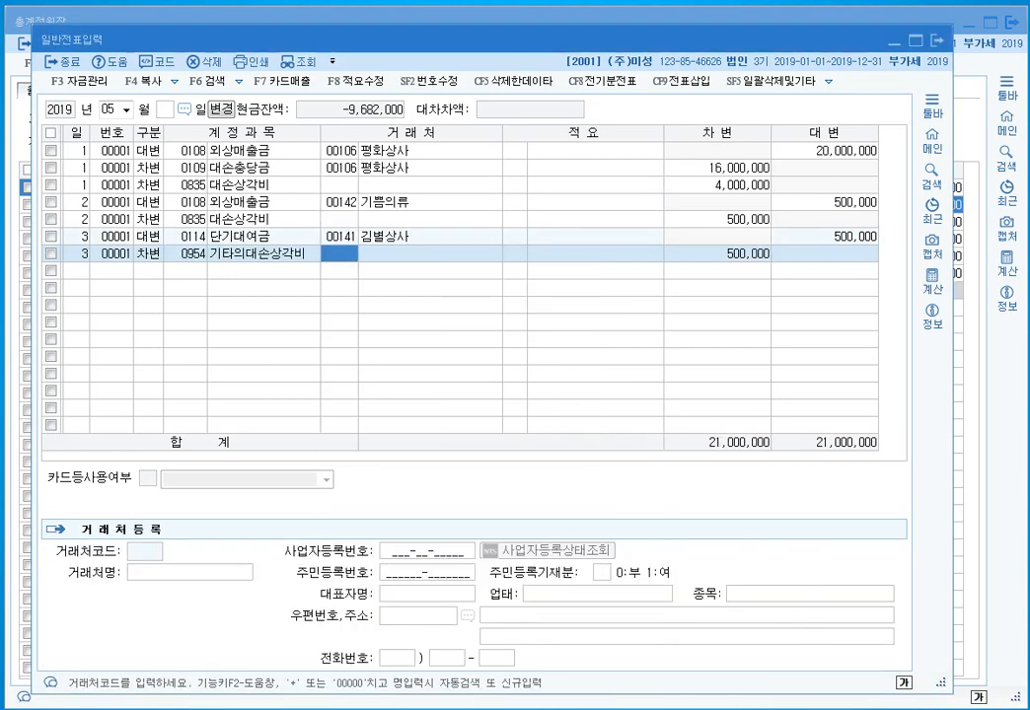
pyautogui.press('Return')
pyautogui.press('Return')
pyautogui.press('Return')
pyautogui.press('Return')
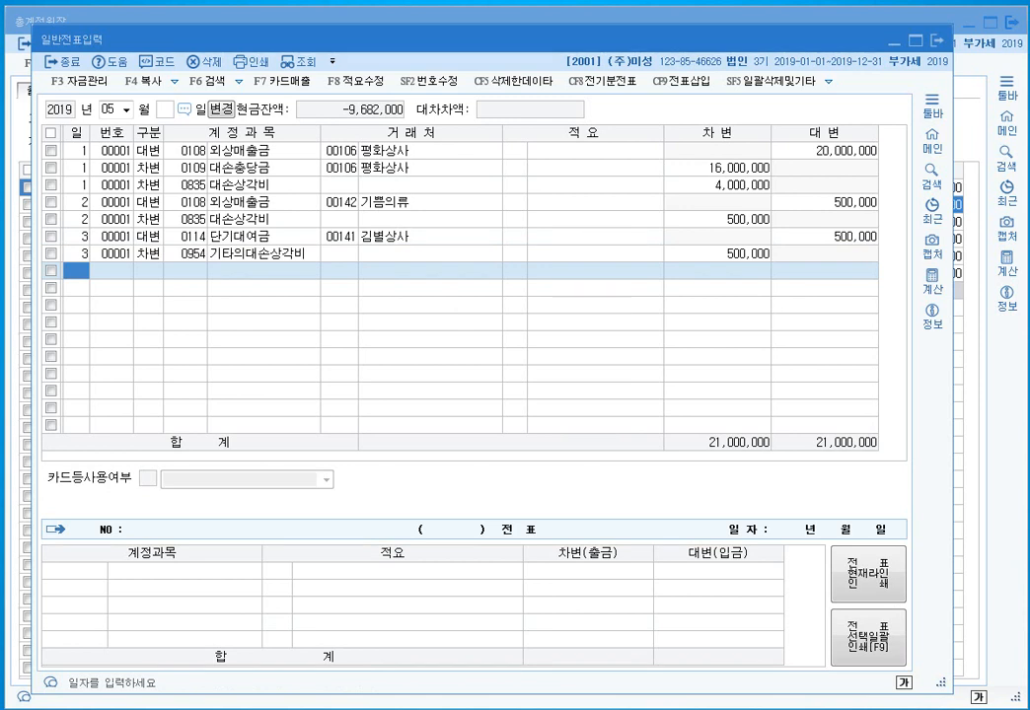
# - On May 4, debit 0103 보통예금 430,000
pyautogui.write('4')
pyautogui.press('Return')
pyautogui.write('3')
pyautogui.press('Return')
pyautogui.write('103')
pyautogui.press('Return')
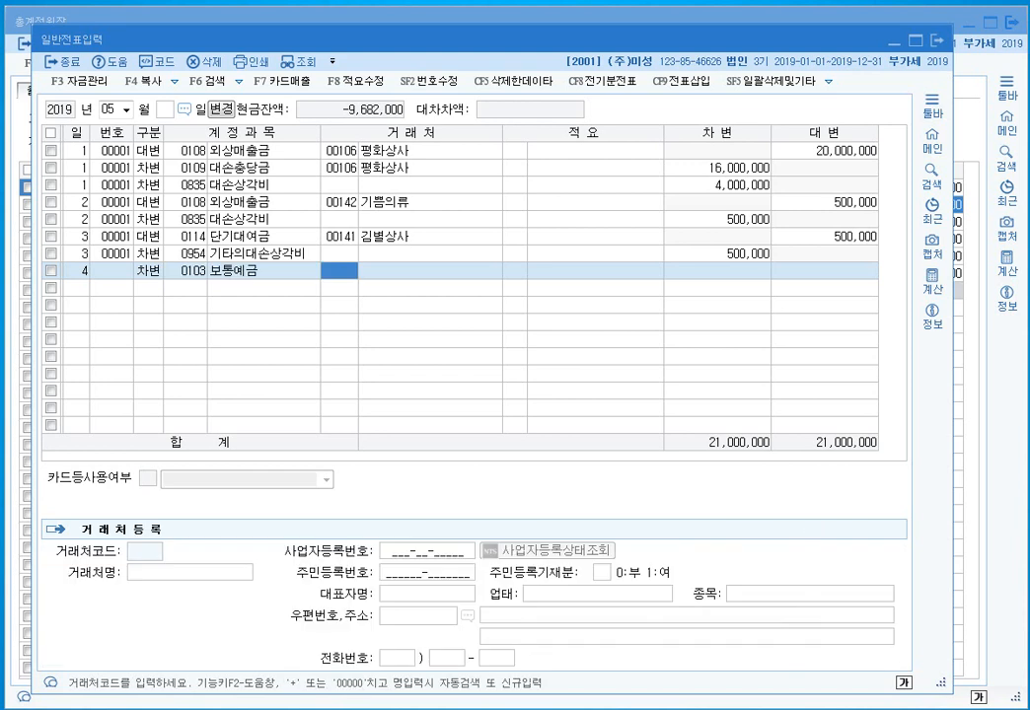
pyautogui.press('Return')
pyautogui.press('Return')
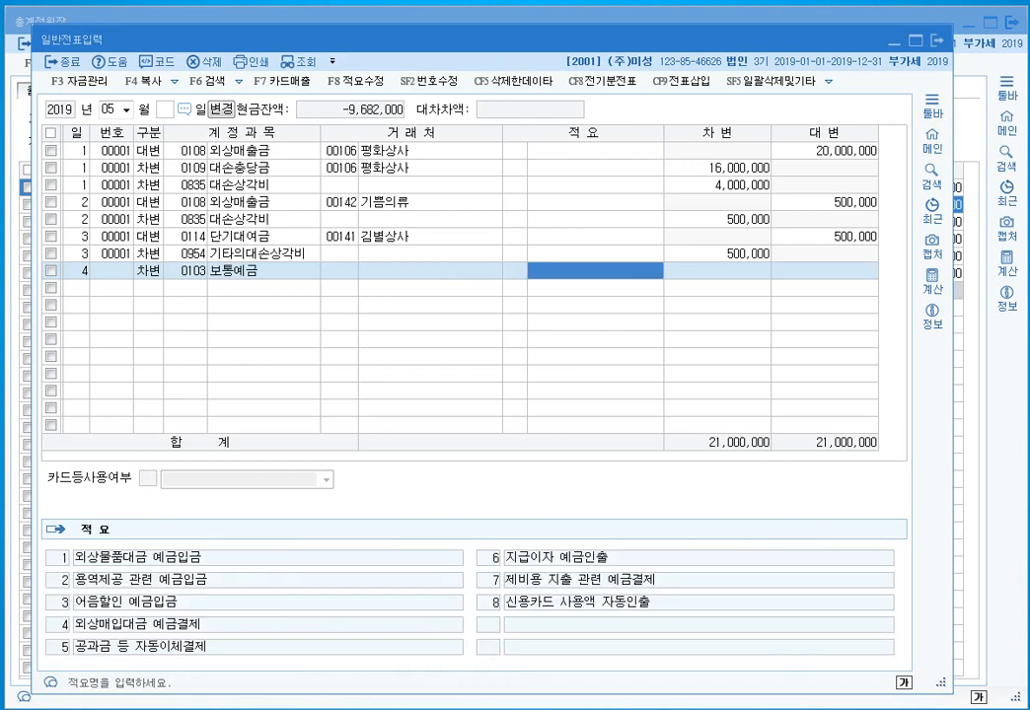
pyautogui.press('Return')
pyautogui.write('430,000')
pyautogui.press('Return')
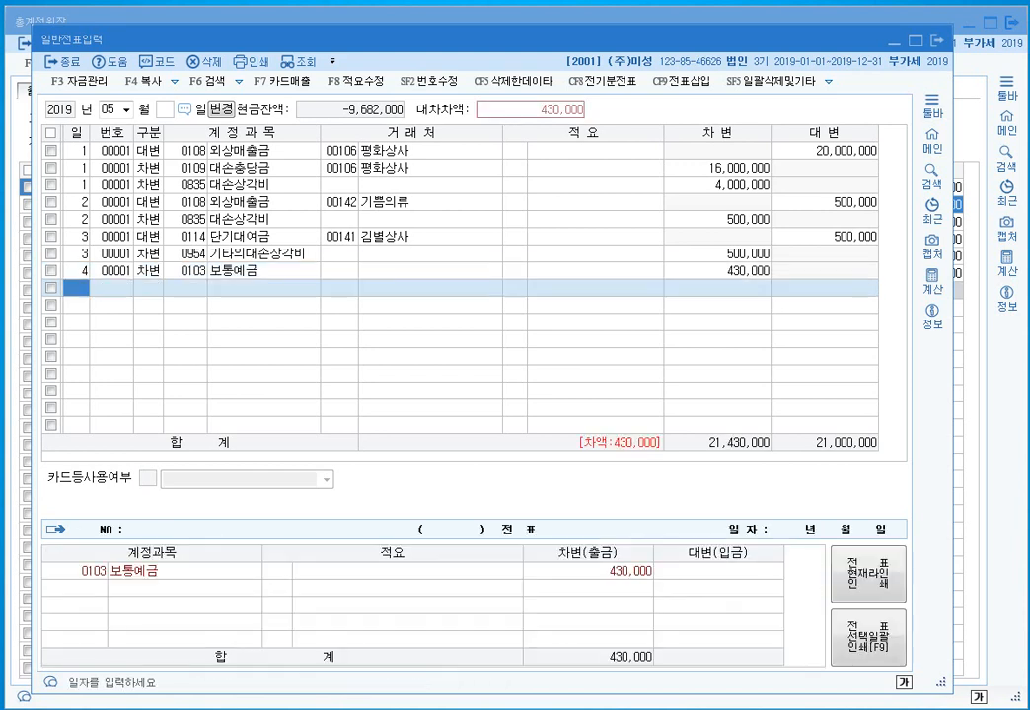
# - Credit 0109 대손충당금 430,000 to balance the May 4 voucher
pyautogui.press('Return')
pyautogui.write('4')
pyautogui.press('Return')
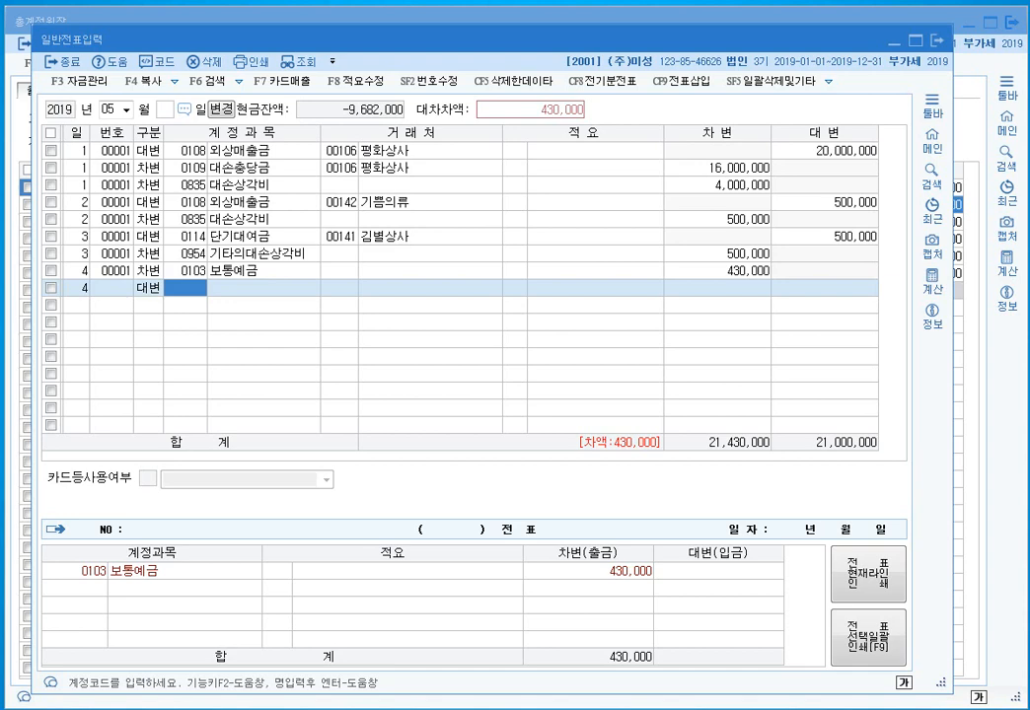
pyautogui.write('대손충')
pyautogui.press('Return')
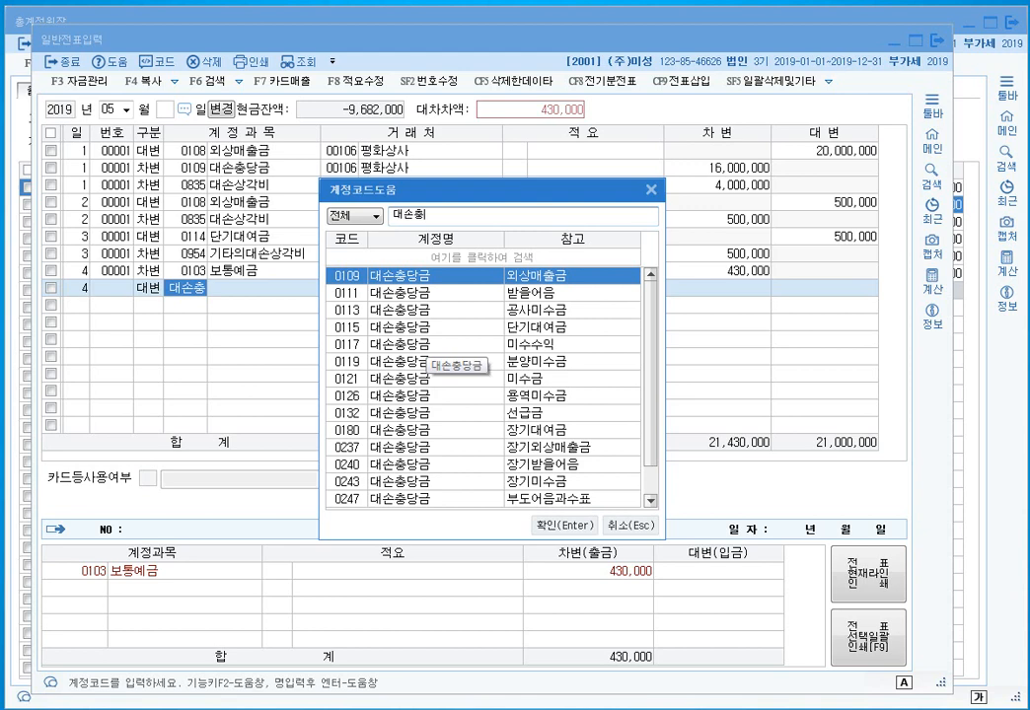
pyautogui.press('Return')
pyautogui.press('Return')
pyautogui.press('Return')
pyautogui.press('Return')
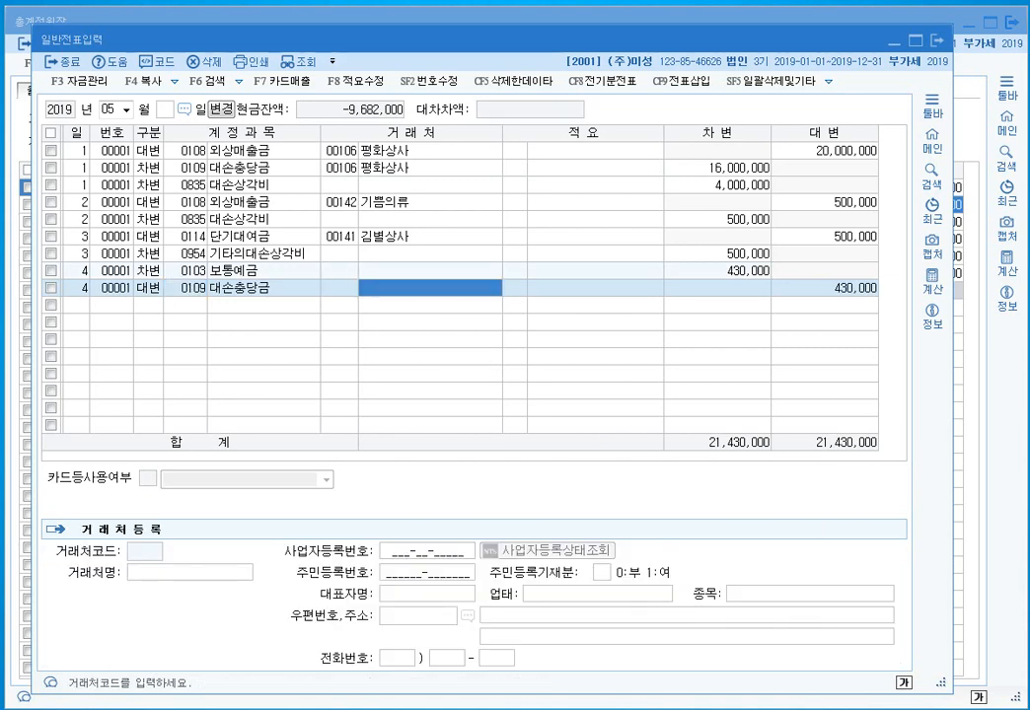